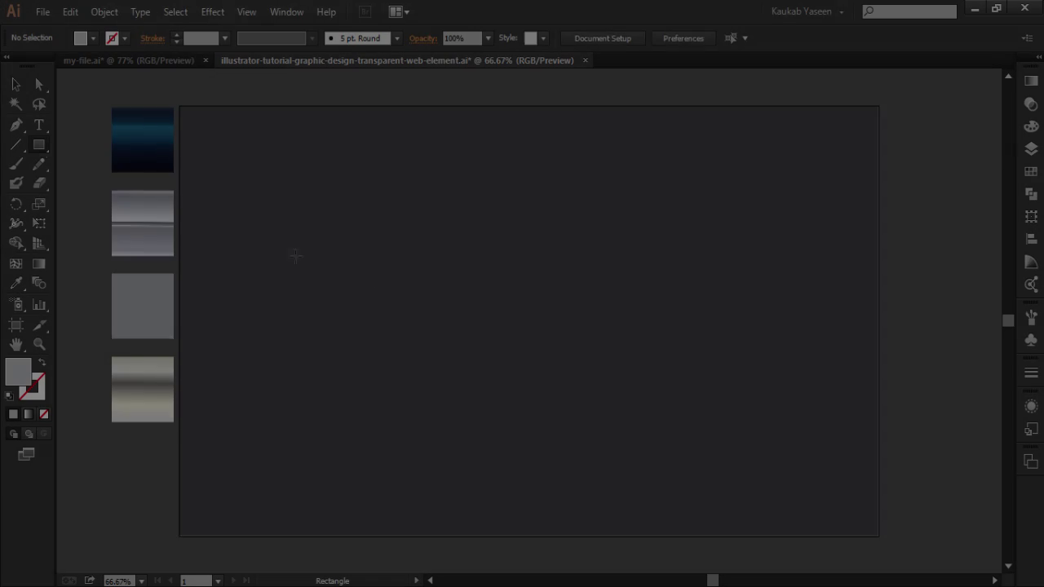
- Add a 600 × 250 px rectangle and move it up and left on the artboard
left_click(494, 415)
key("Return")
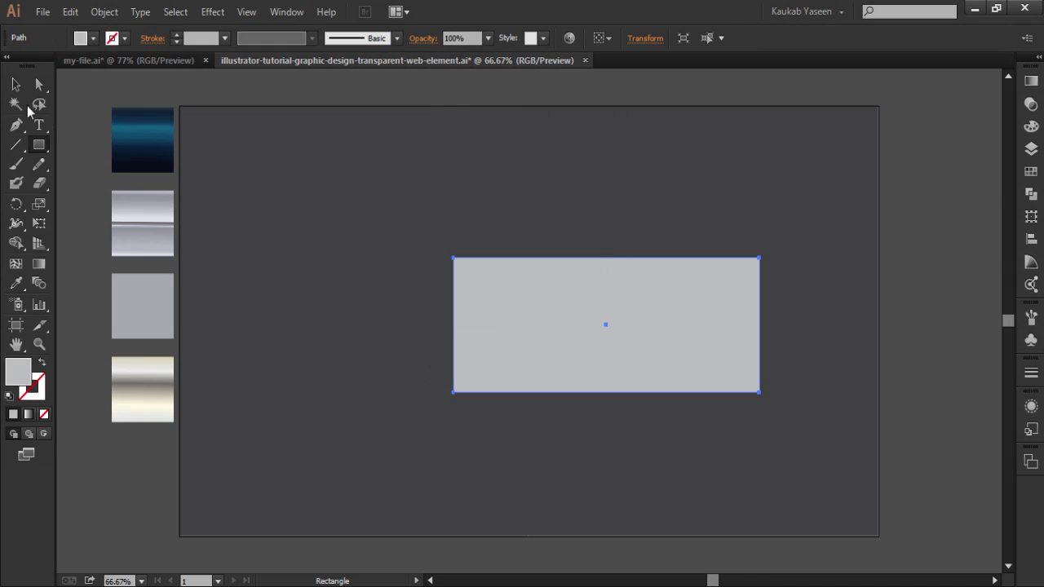
key("v")
left_click_drag(605, 327, 521, 255)
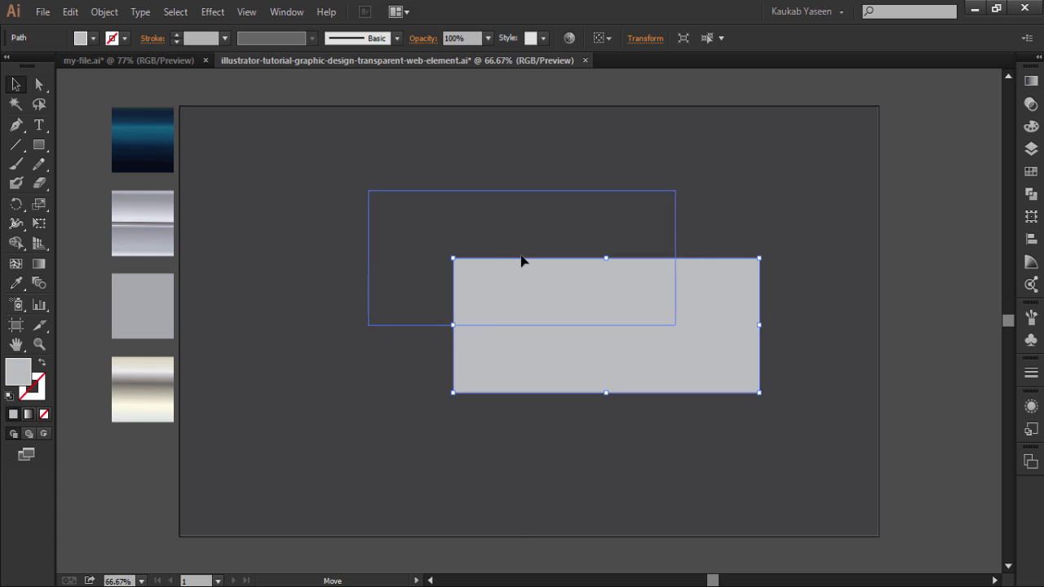
- Give the rectangle a darker grey fill from the swatches
left_click(190, 149)
left_click(92, 42)
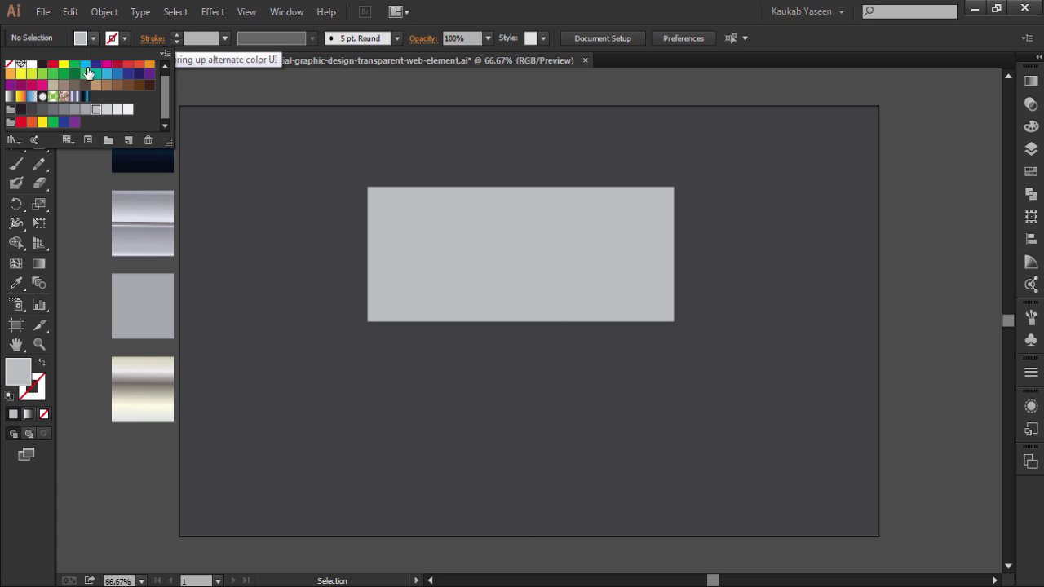
left_click(95, 109)
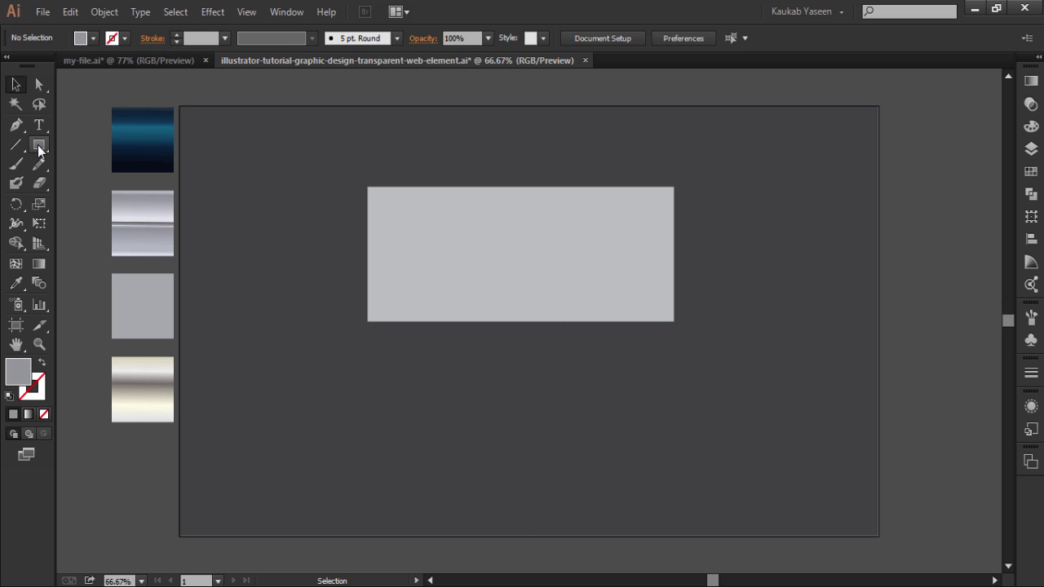
- Place a small circle on each of the rectangle's four corners
left_click_drag(39, 145, 102, 179)
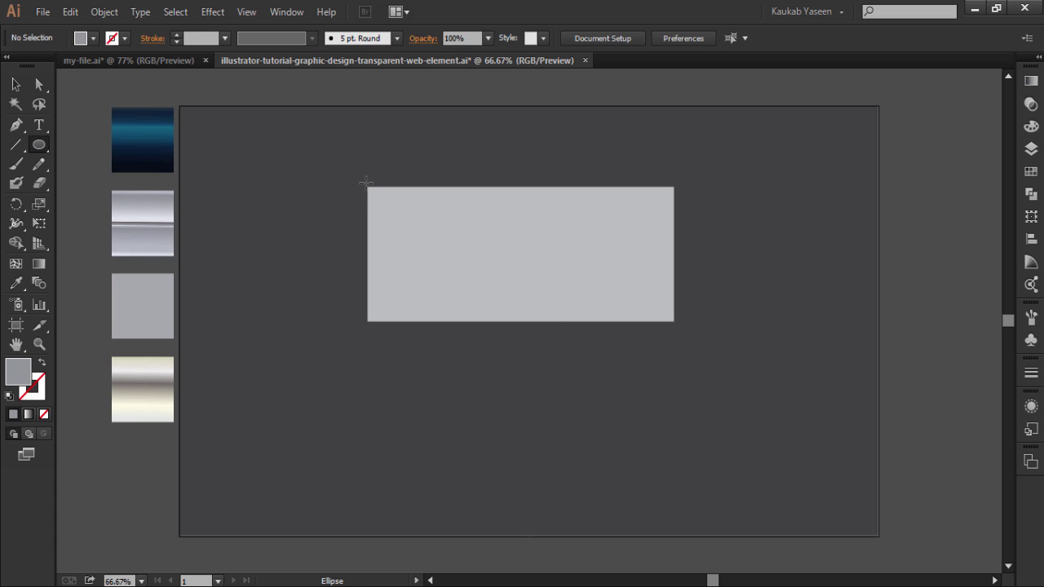
left_click_drag(367, 186, 387, 215)
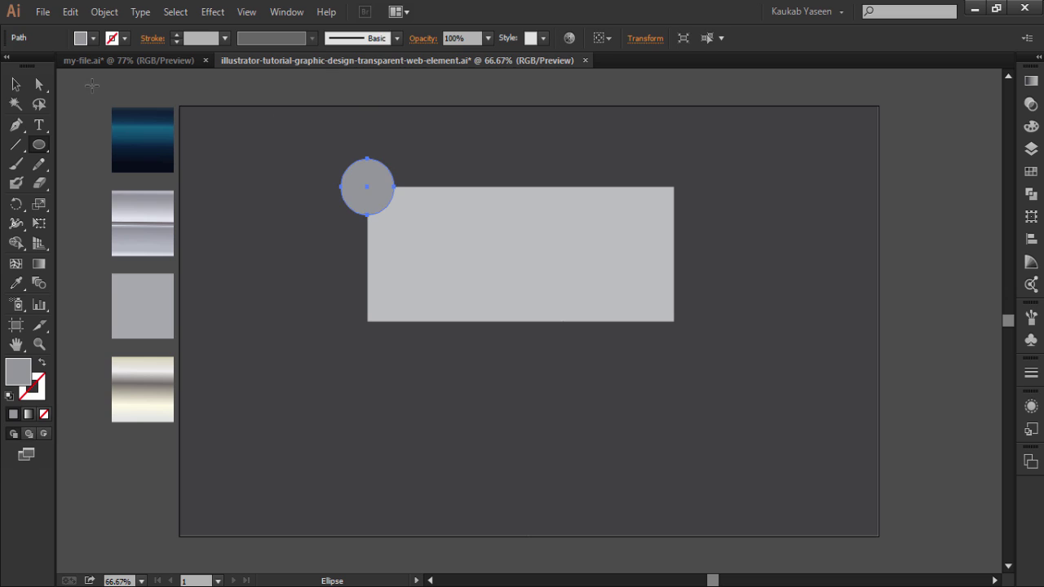
key("v")
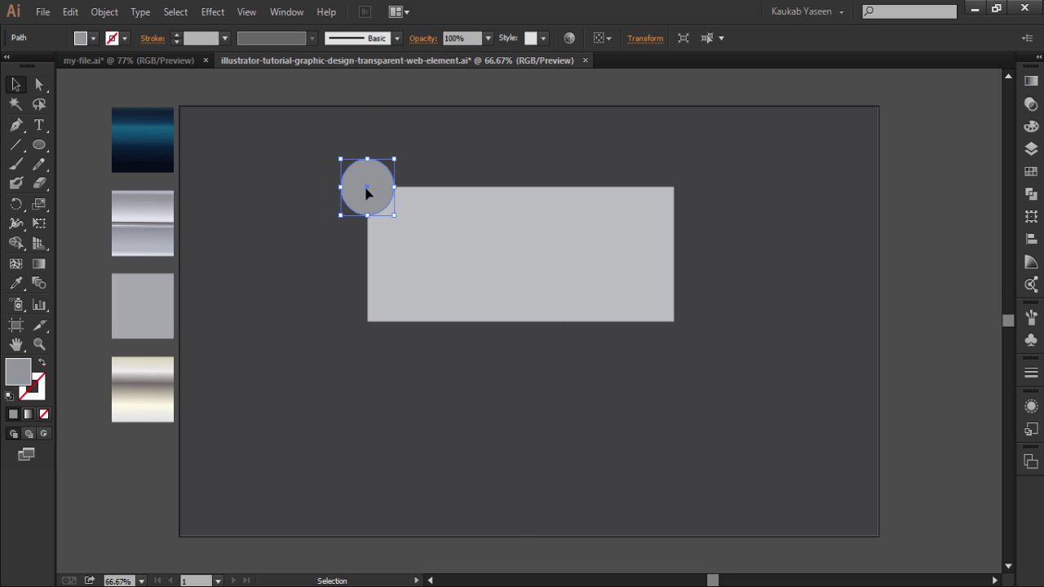
left_click_drag(367, 191, 368, 326)
left_click(362, 189, "shift")
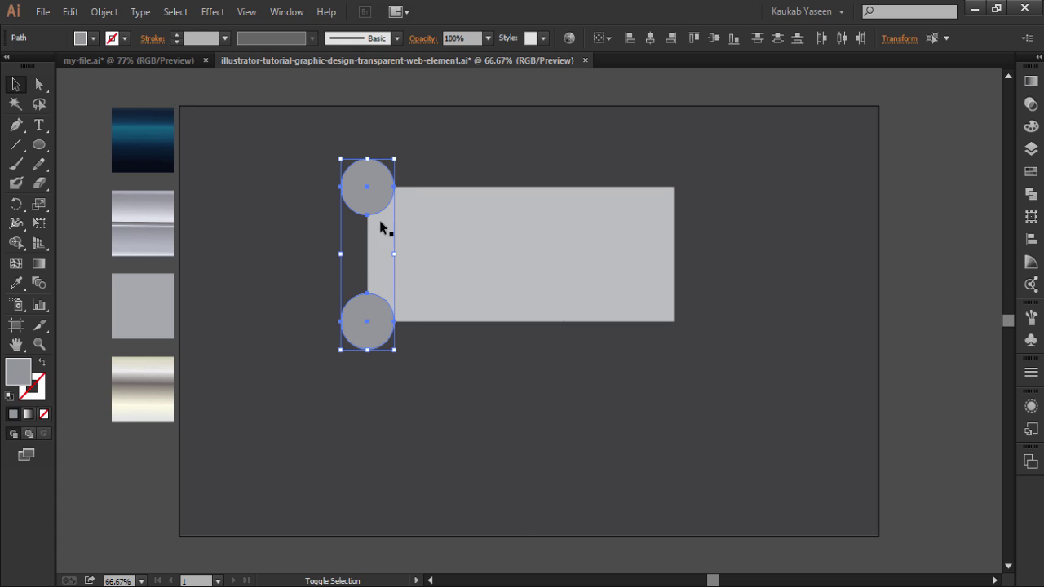
left_click_drag(367, 326, 673, 325)
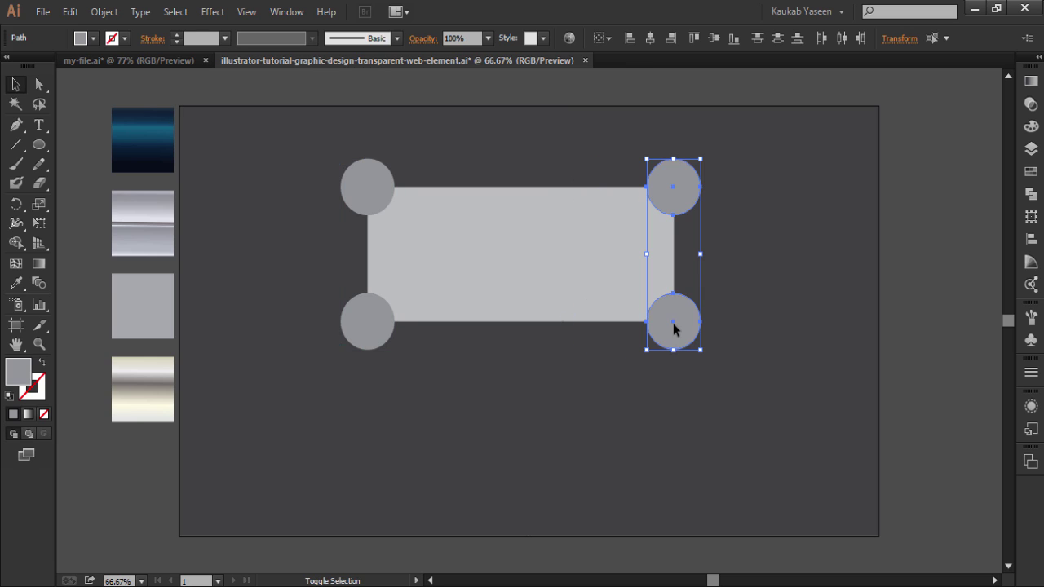
- Subtract the corner circles from the rectangle with Minus Front and move the panel up-left
left_click(365, 187, "shift")
left_click(366, 317, "shift")
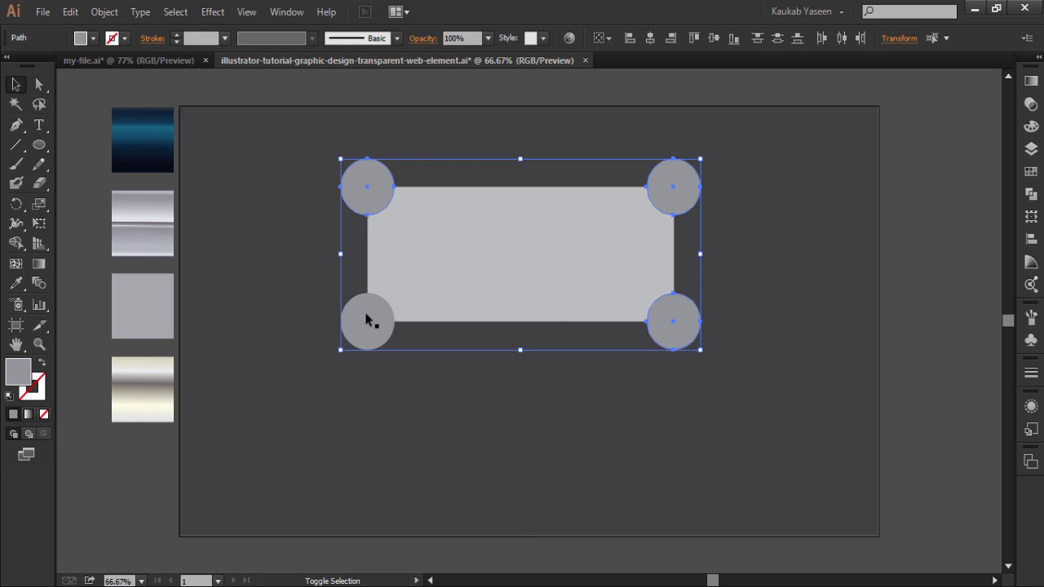
left_click(552, 233, "shift")
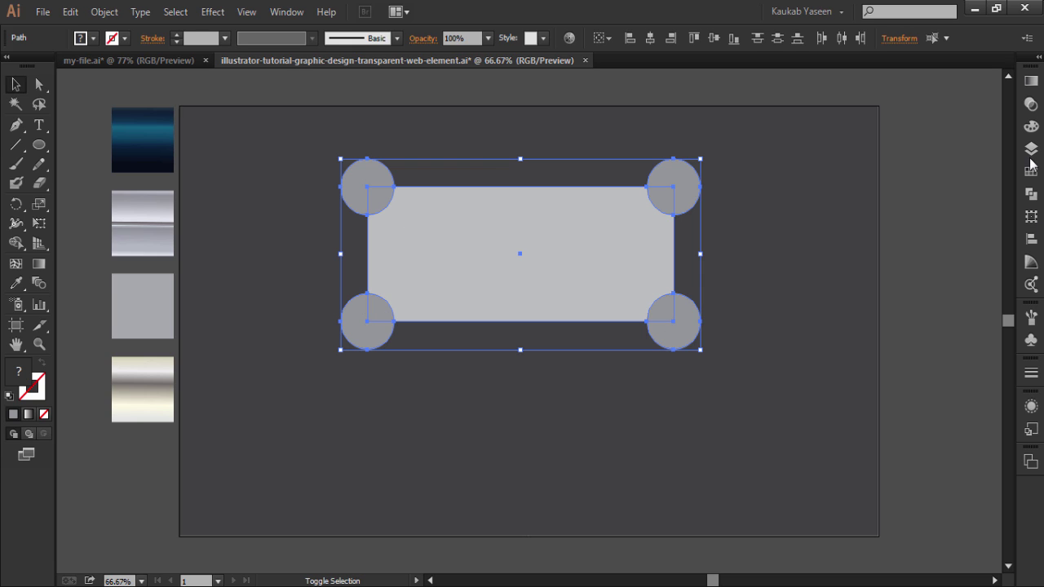
left_click(1030, 194)
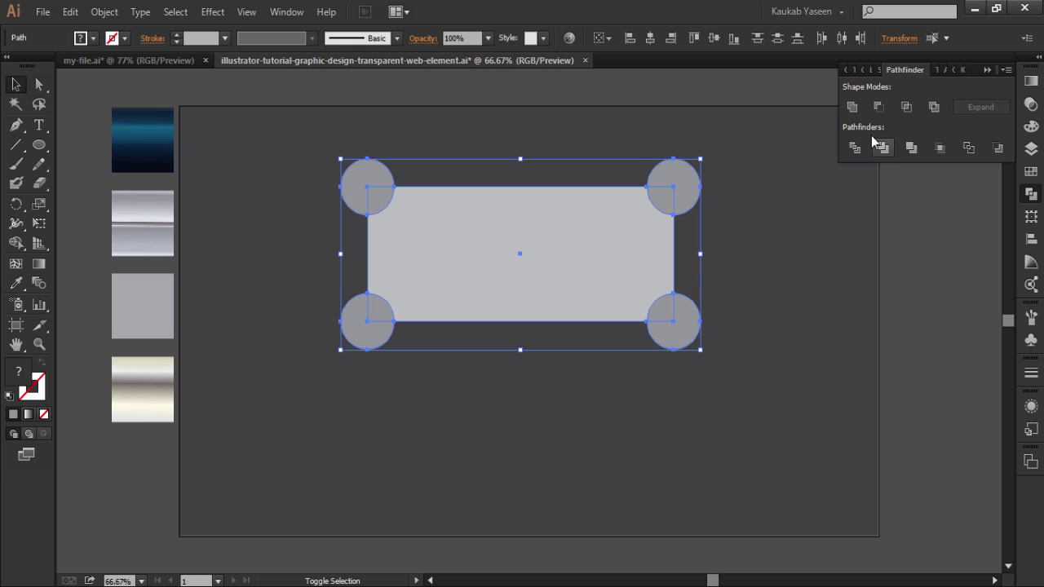
left_click(879, 110)
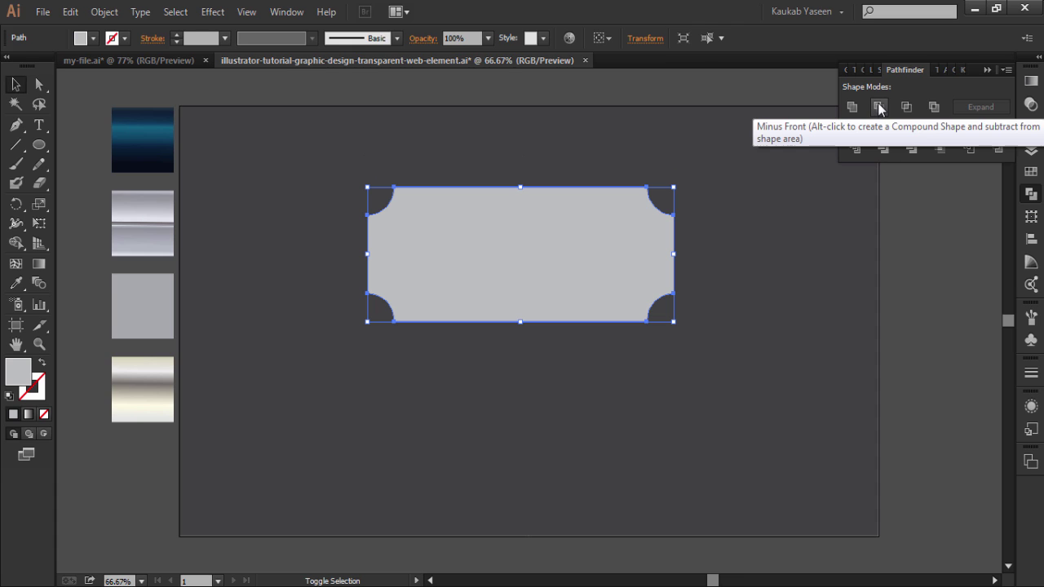
left_click(826, 218)
left_click(986, 70)
left_click_drag(523, 281, 341, 215)
- Add a 475 × 200 px rounded rectangle with 70 px corners and copy it lower left
left_click(332, 347)
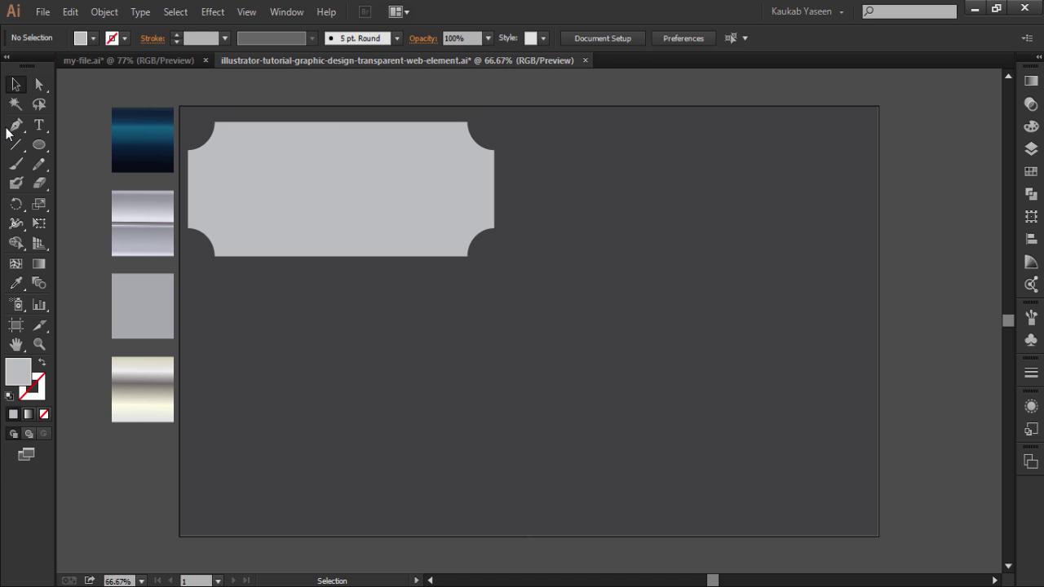
left_click_drag(40, 144, 84, 162)
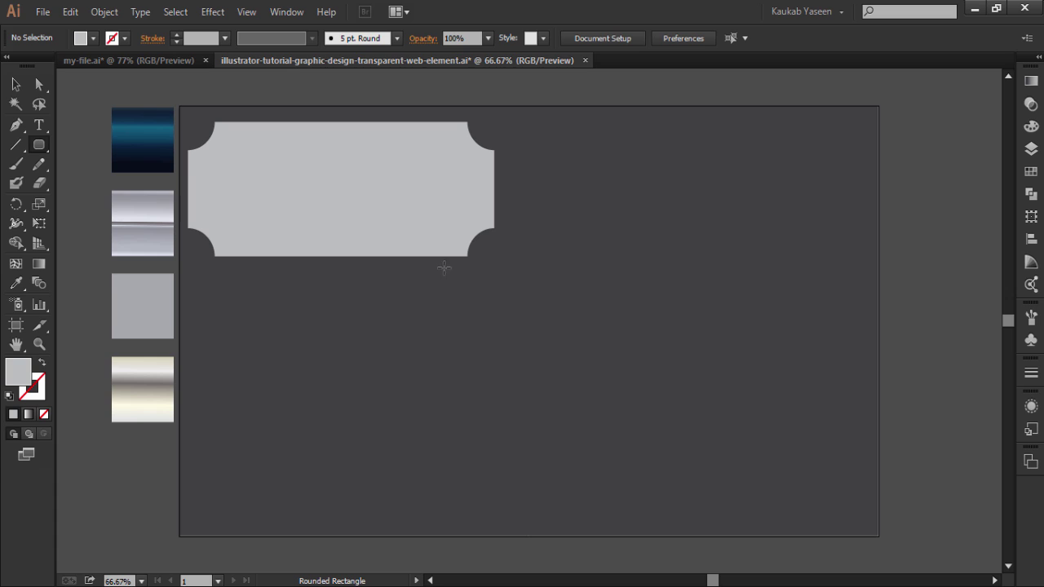
left_click(573, 298)
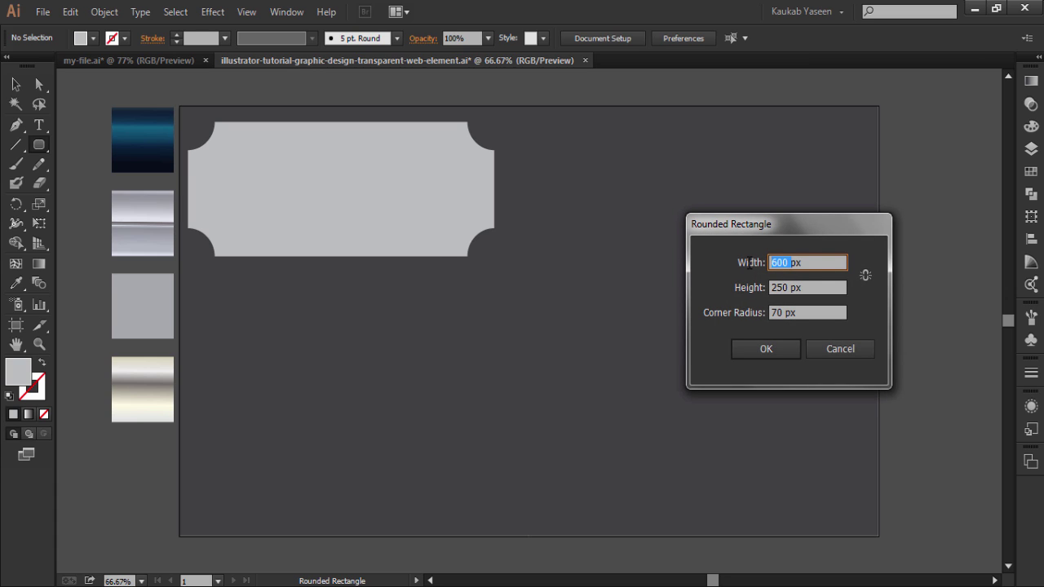
type("475")
left_click(781, 287)
type("200")
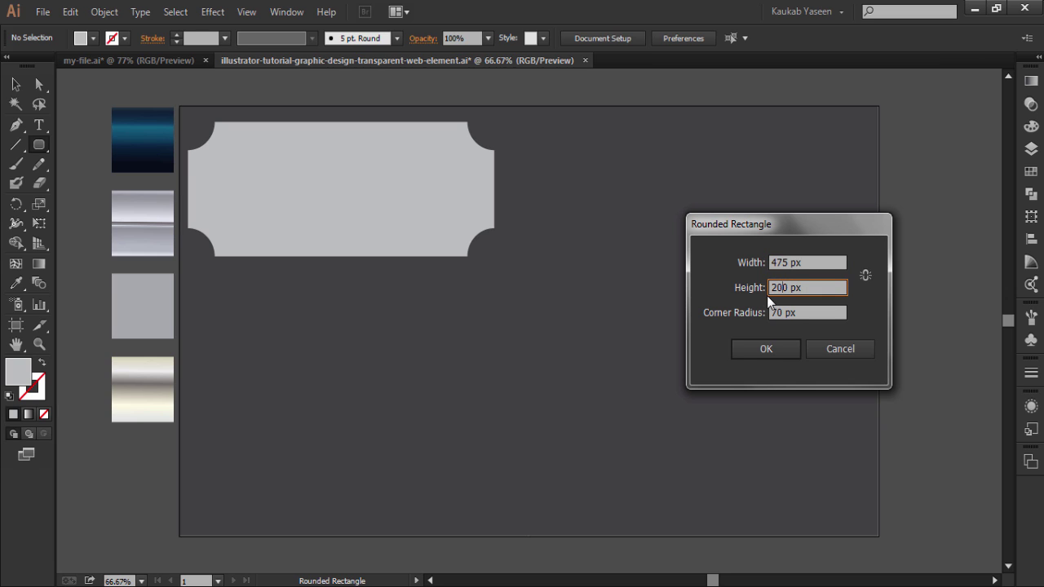
left_click(767, 349)
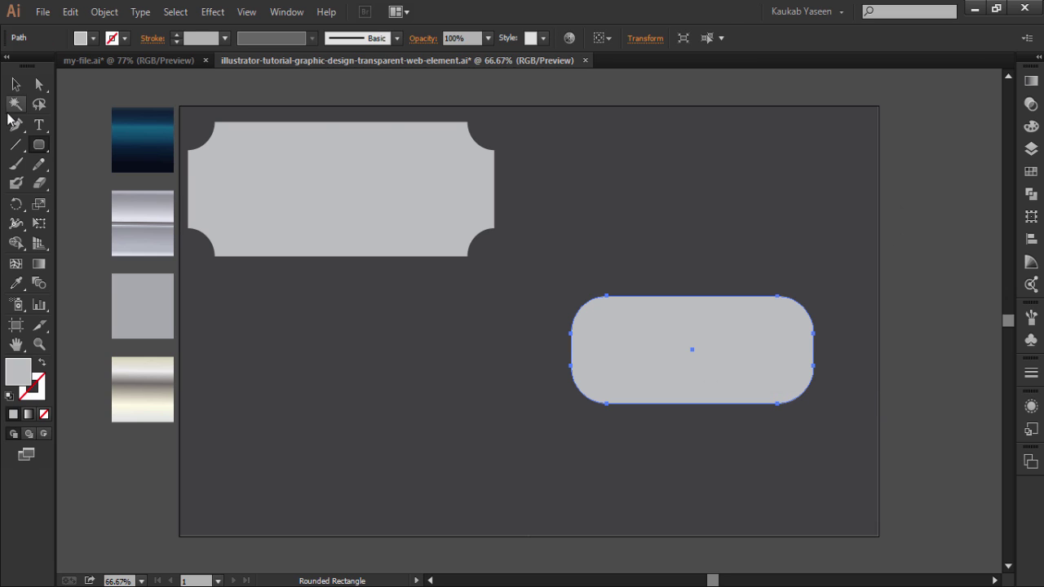
key("v")
mouse_move(692, 362)
left_mouse_down()
mouse_move(336, 481)
mouse_move(689, 375)
left_mouse_up()
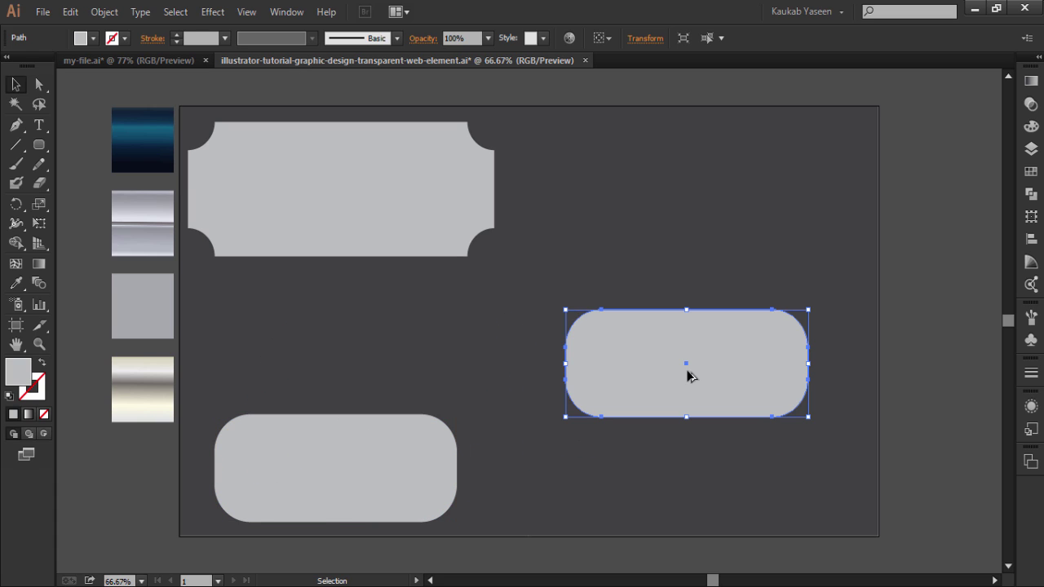
- Begin a third rounded rectangle, setting its width to 335 px
left_click(38, 144)
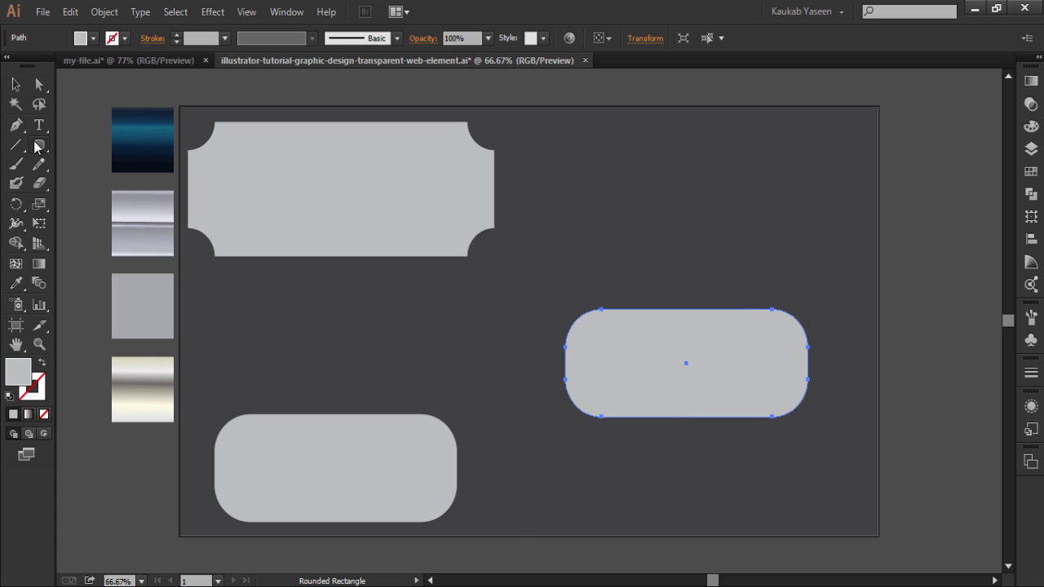
left_click(688, 241)
left_click_drag(784, 261, 747, 264)
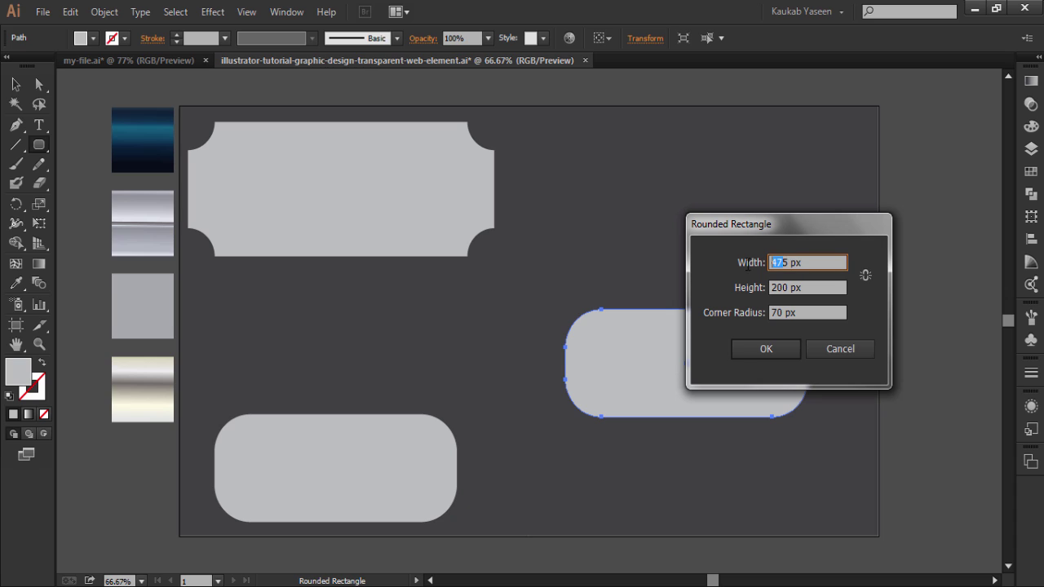
type("33")
left_click_drag(782, 287, 756, 287)
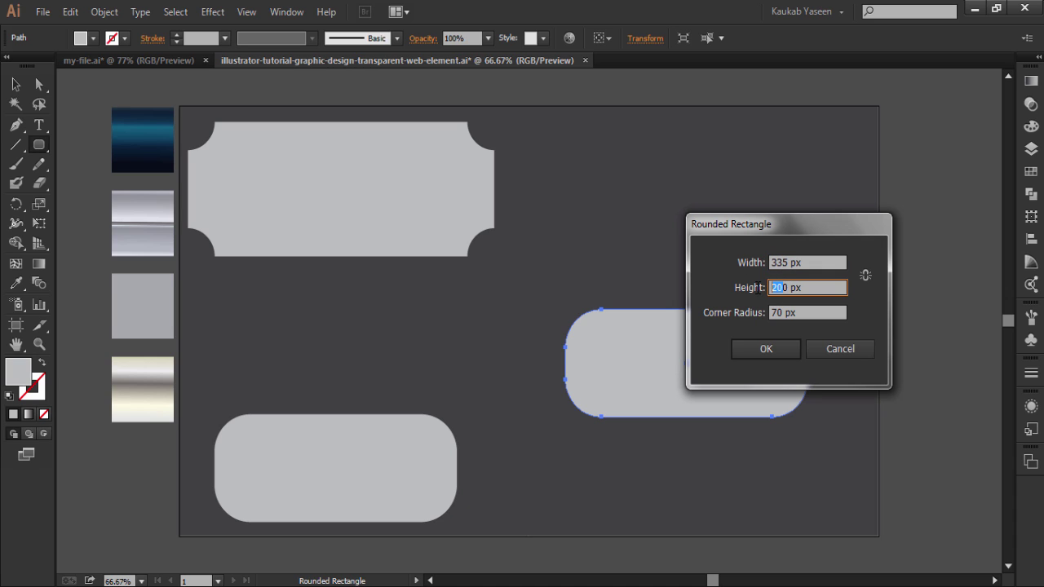
- Finish the 335 × 470 px rounded rectangle and centre it over the wide one
type("47")
left_click(765, 349)
left_click(15, 84)
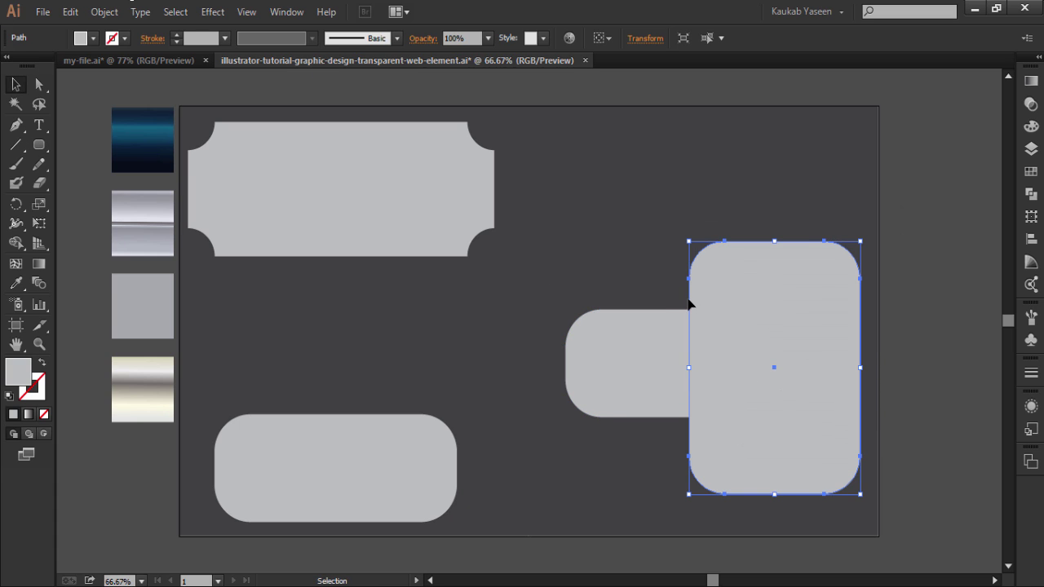
left_click_drag(767, 359, 710, 347)
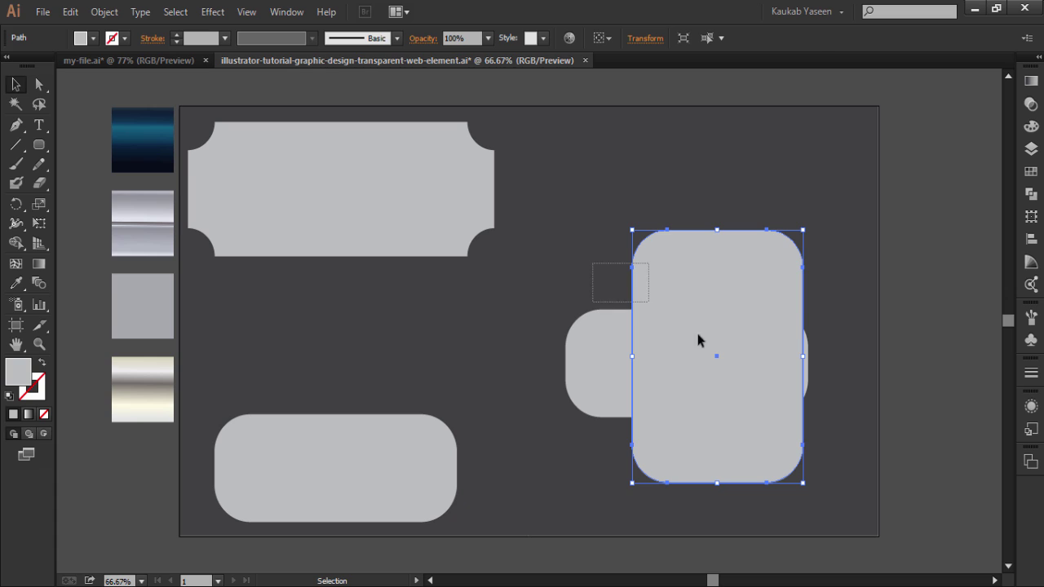
left_click(599, 363, "shift")
left_click(650, 38)
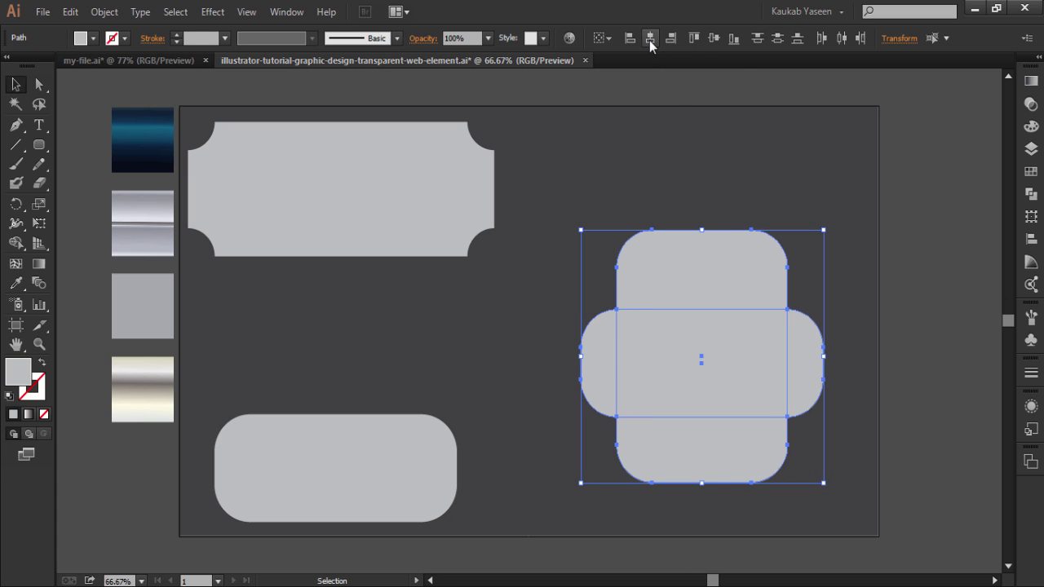
left_click(714, 38)
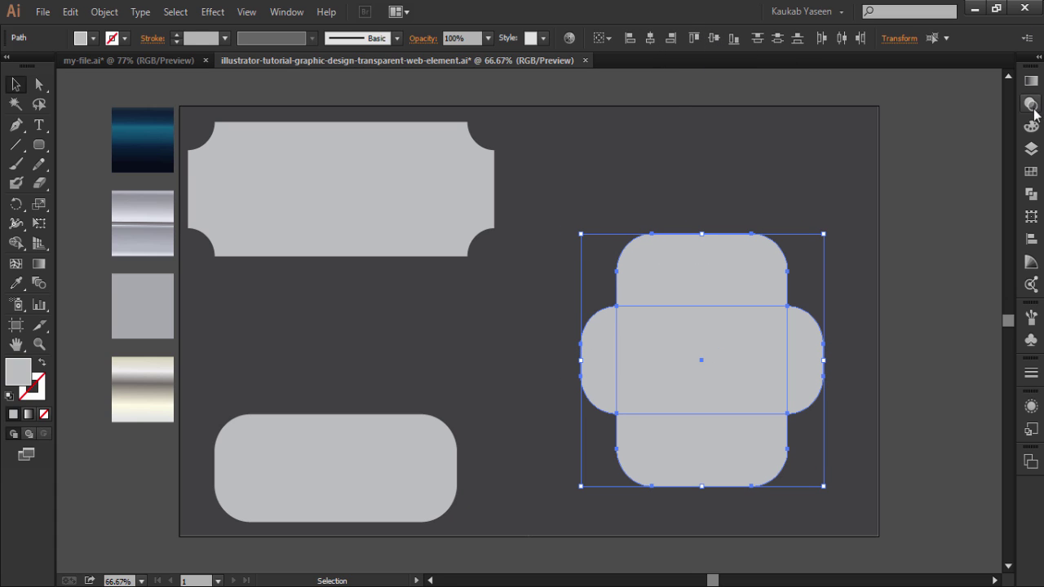
- Unite them into a cross shape, move it upper right, and place the ticket beside it
left_click(1030, 194)
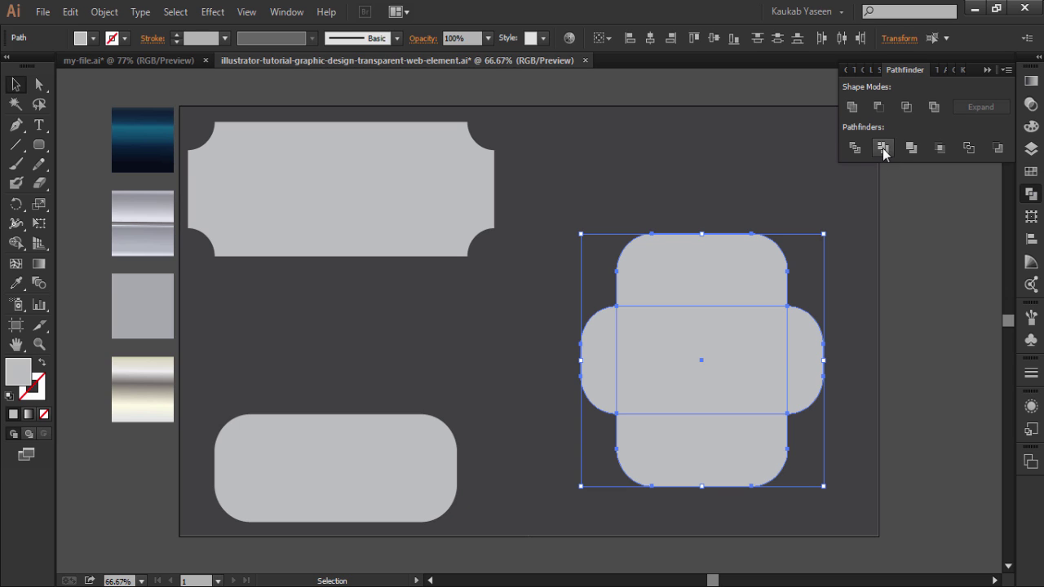
left_click(852, 107)
left_click(990, 70)
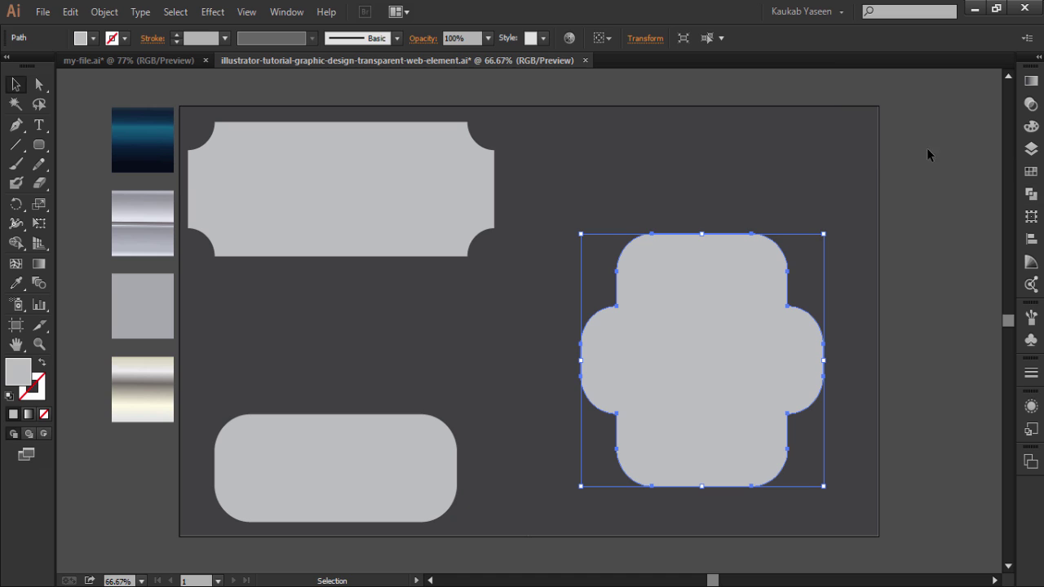
left_click_drag(701, 366, 729, 258)
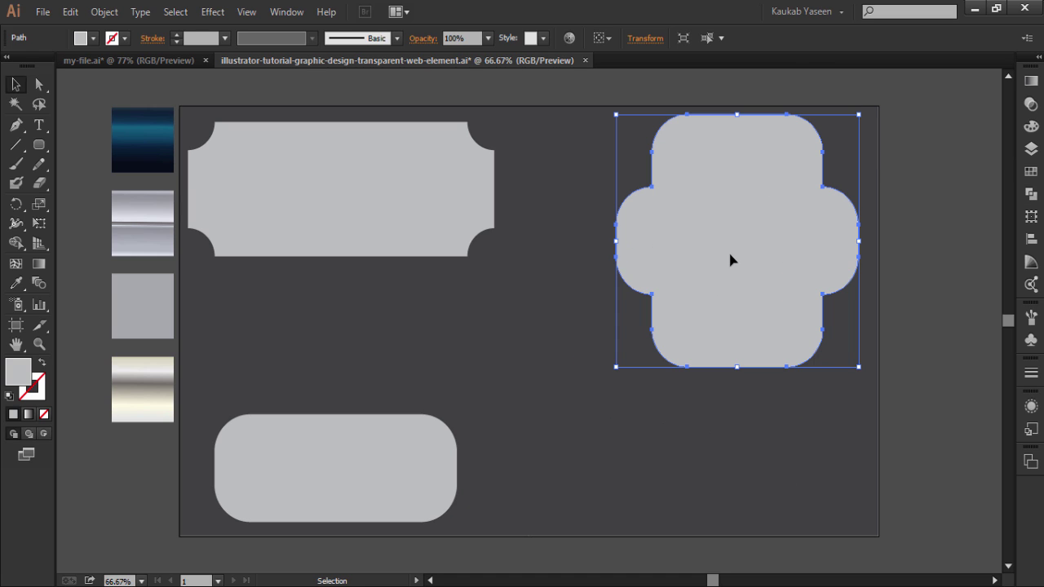
left_click(544, 332)
mouse_move(364, 197)
left_mouse_down()
mouse_move(441, 232)
mouse_move(451, 254)
left_mouse_up()
left_click(725, 247, "shift")
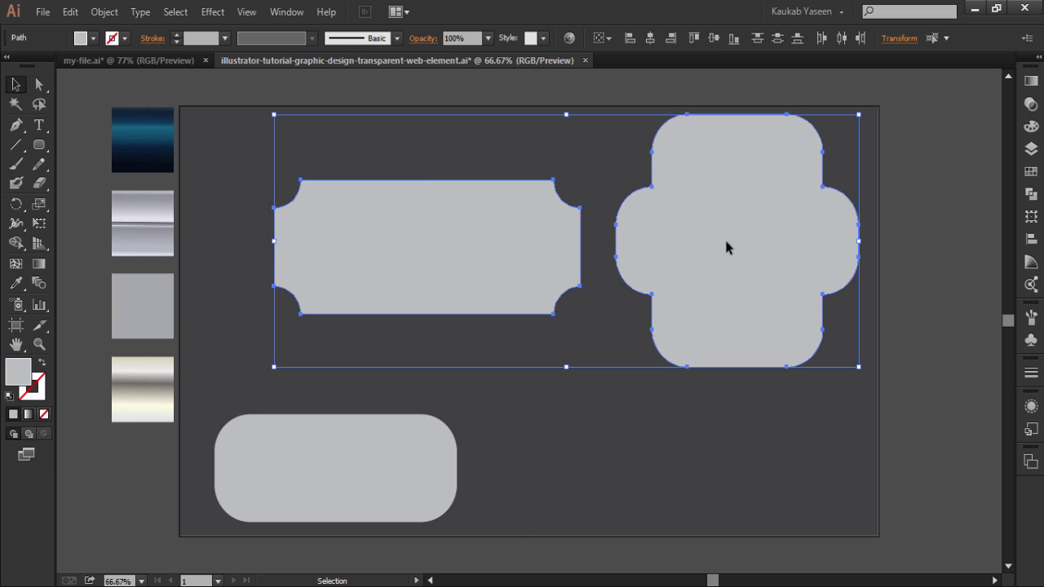
- Undo the ticket shape's move and create a 180 × 180 px circle
left_click(610, 418)
key("ctrl+z")
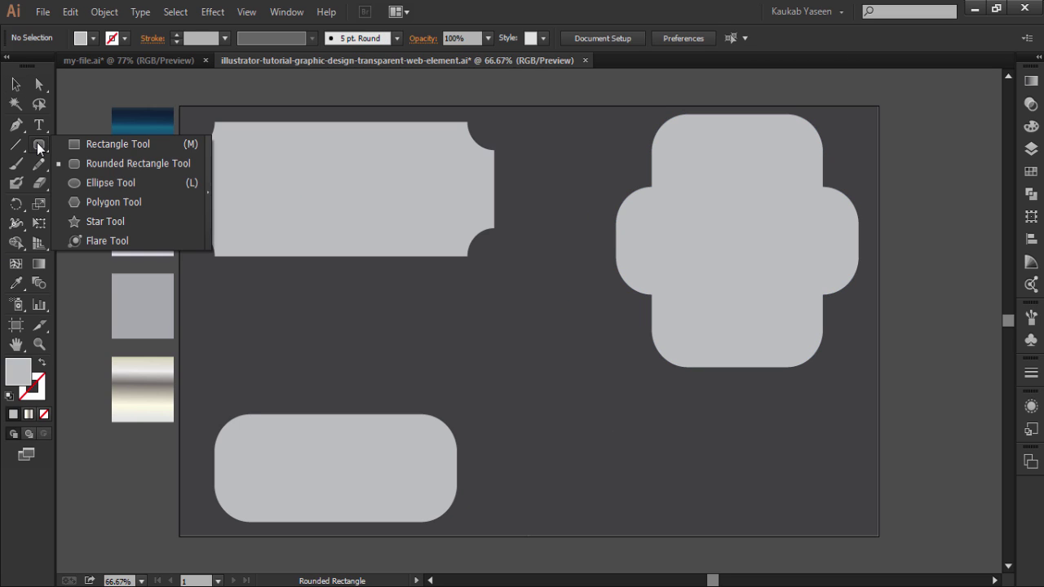
left_click_drag(39, 148, 90, 182)
left_click(650, 493)
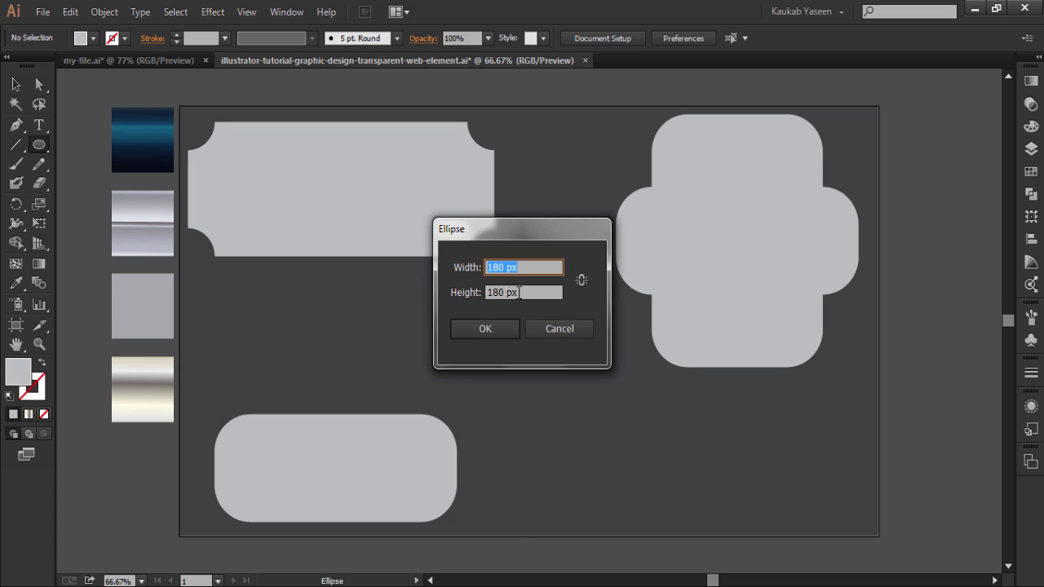
left_click(470, 326)
- Move the circle to the lower-right corner and select it with the cross and ticket
left_click(10, 81)
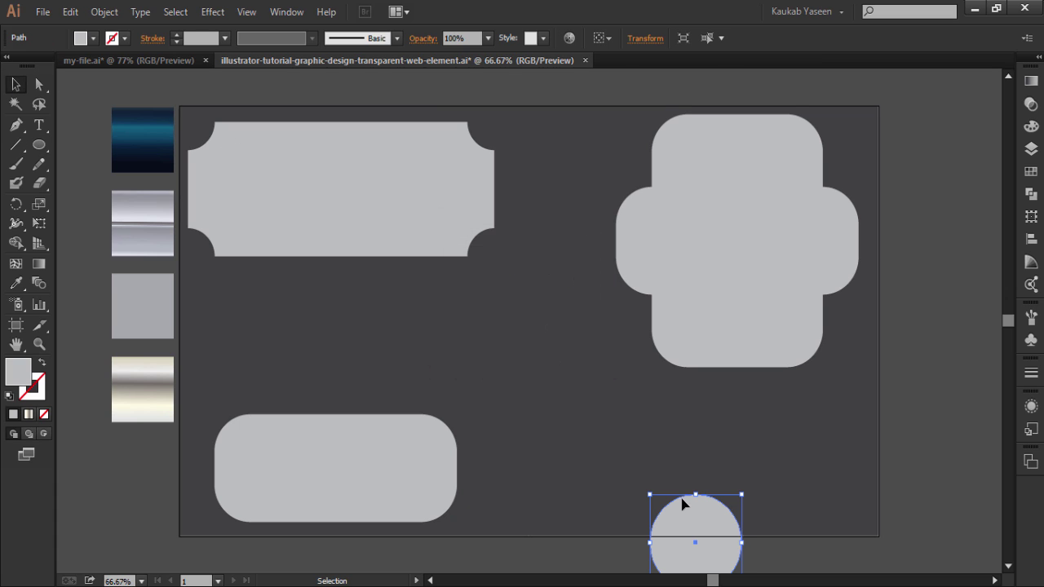
left_click_drag(695, 522, 794, 462)
left_click(753, 286, "shift")
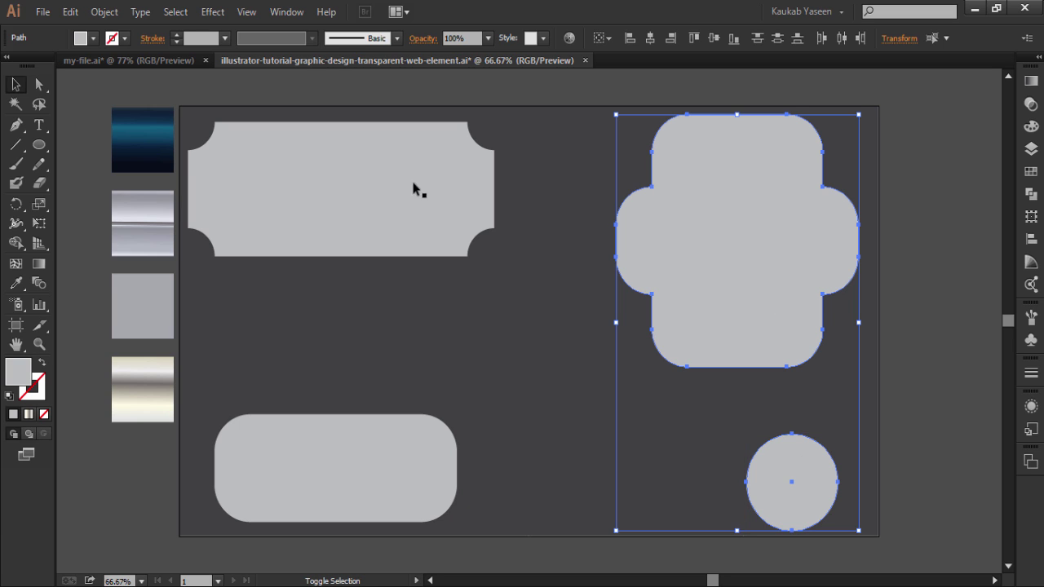
left_click(338, 195, "shift")
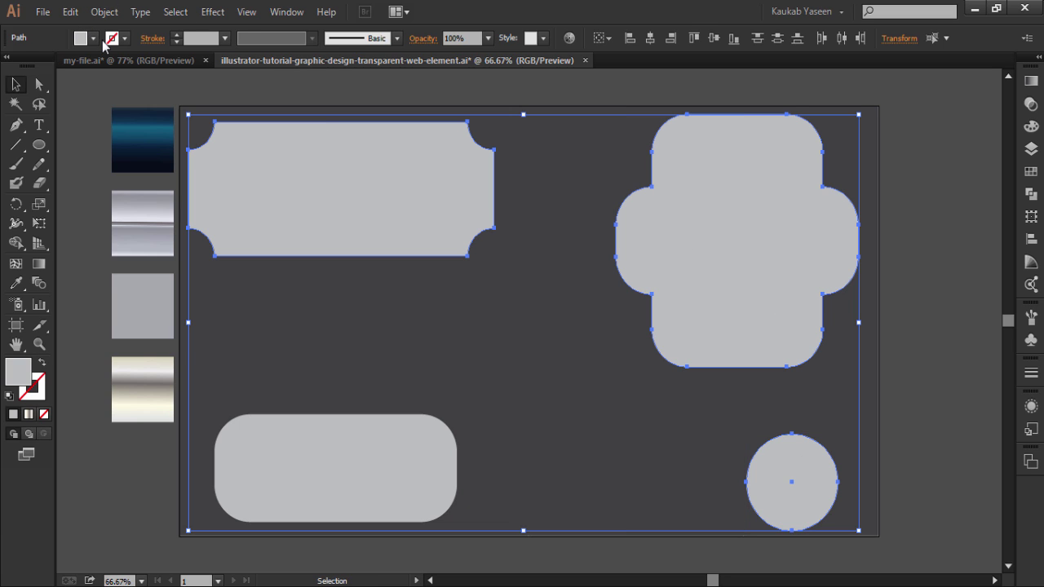
- Fill the ticket, cross and circle with white
left_click(98, 39)
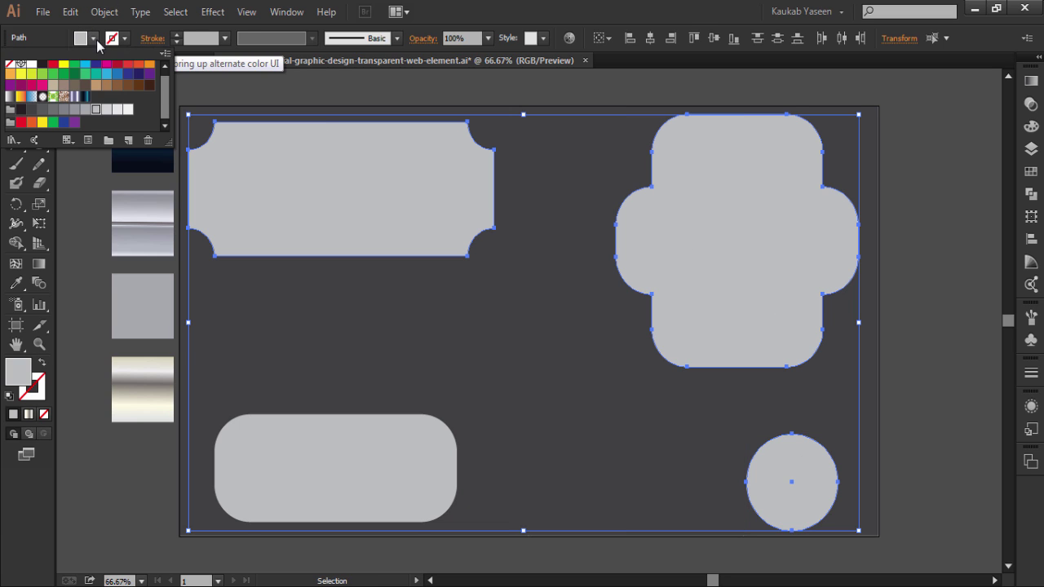
left_click(32, 65)
left_click(67, 229)
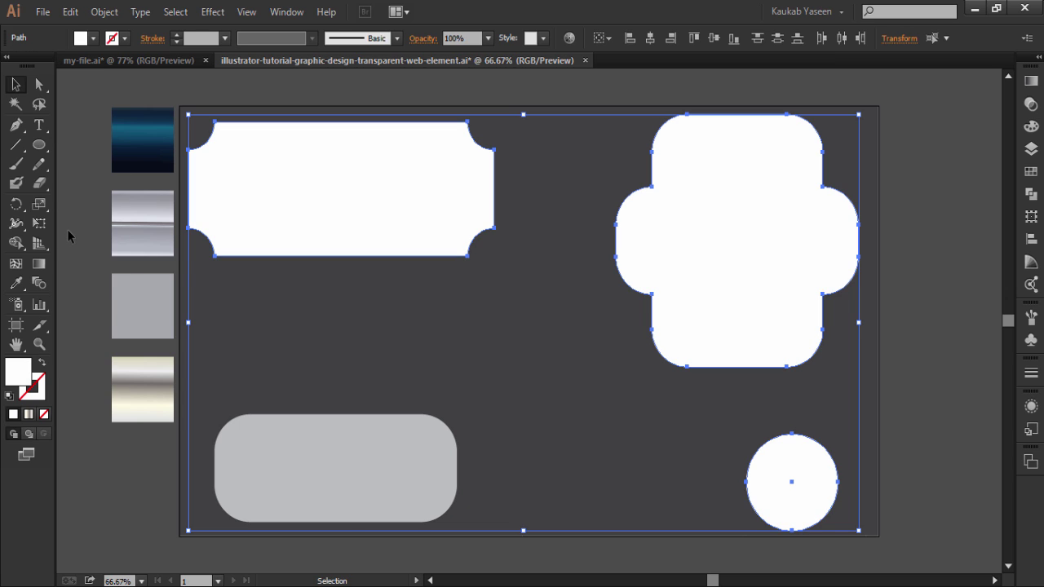
- Add the grey pill to the selection and copy all four shapes, pasting them in back
left_click(342, 498, "shift")
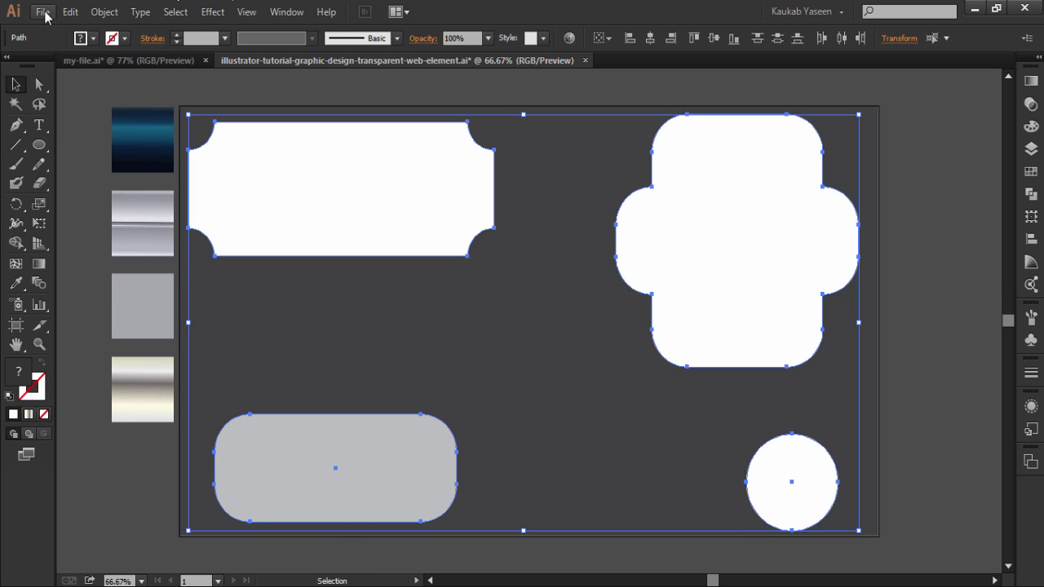
left_click(70, 12)
left_click(99, 90)
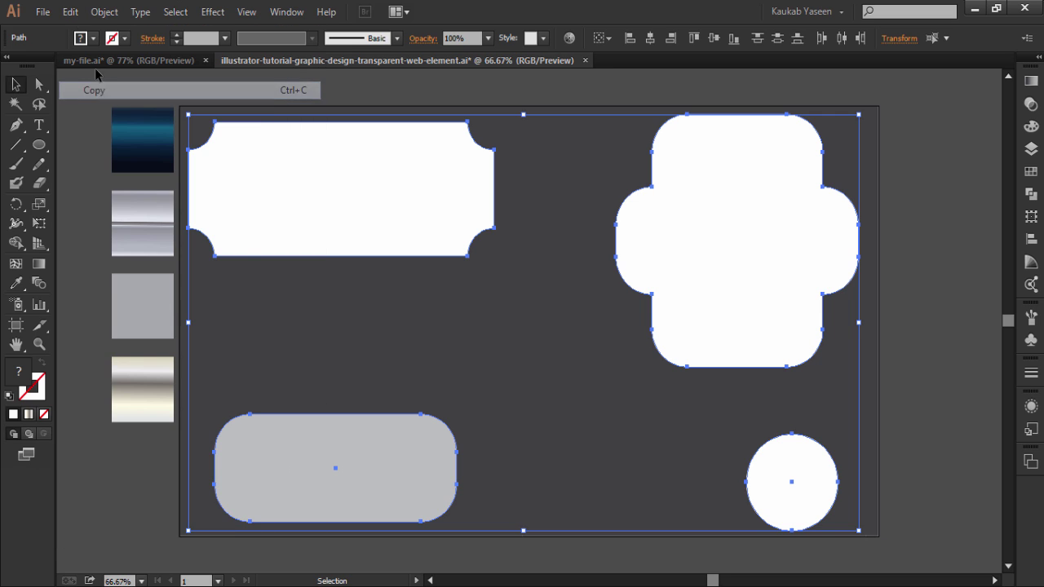
left_click(70, 11)
left_click(124, 144)
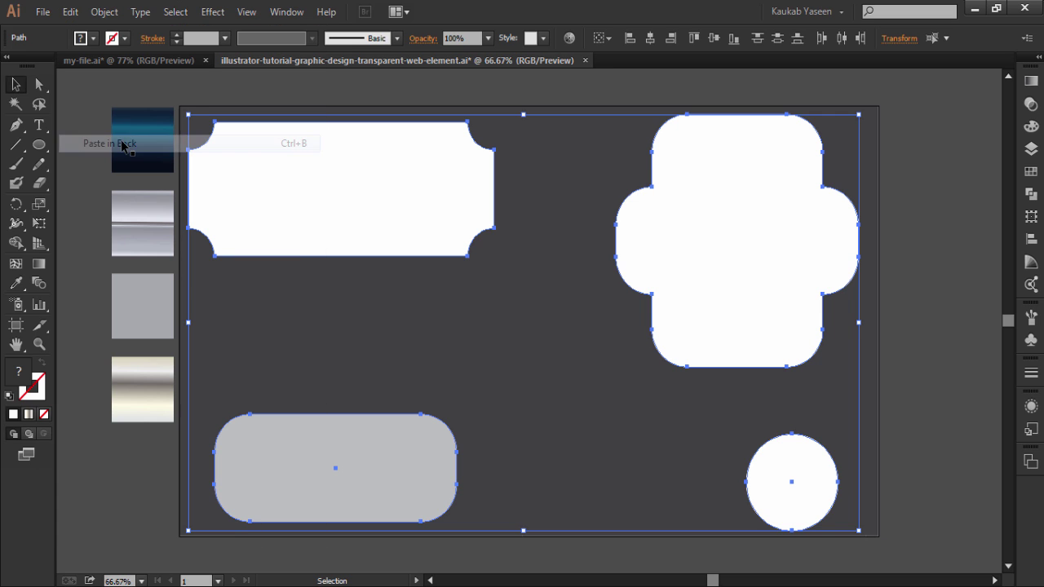
left_click(85, 80)
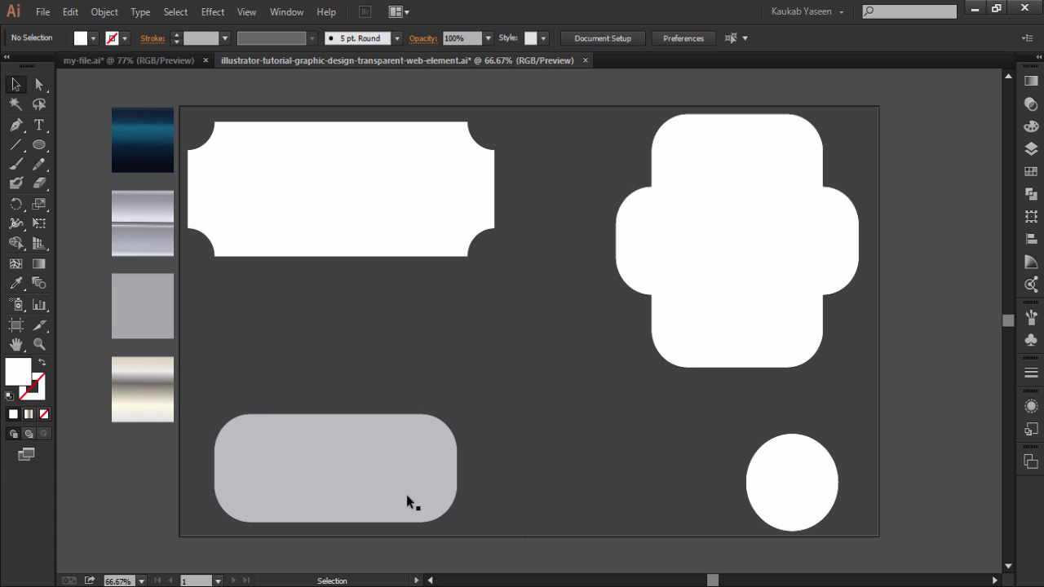
- Move the pill, circle, cross and ticket copies beside or below their originals
left_click_drag(395, 493, 638, 500)
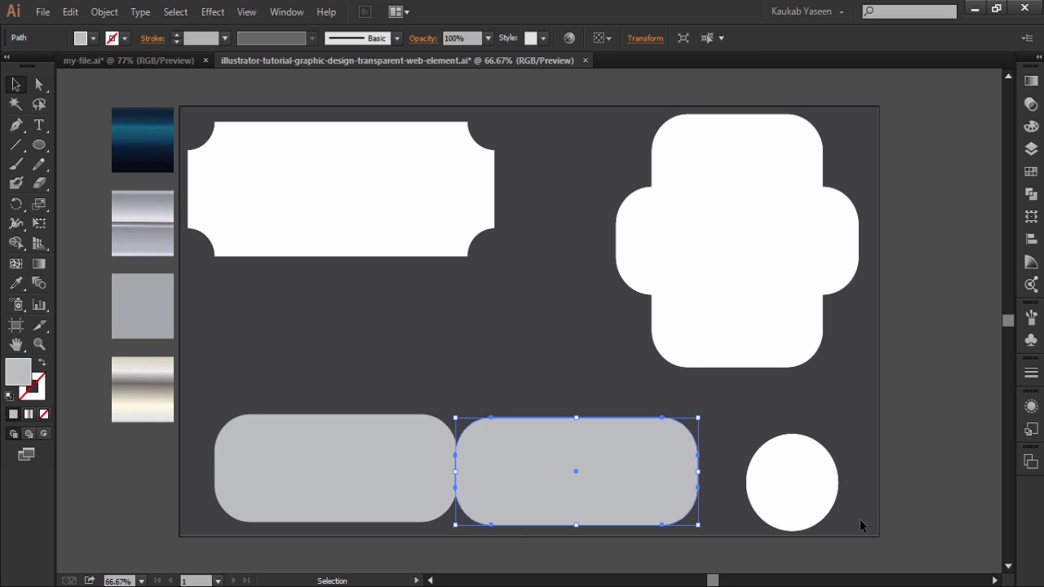
mouse_move(796, 493)
left_mouse_down()
mouse_move(894, 481)
mouse_move(885, 488)
left_mouse_up()
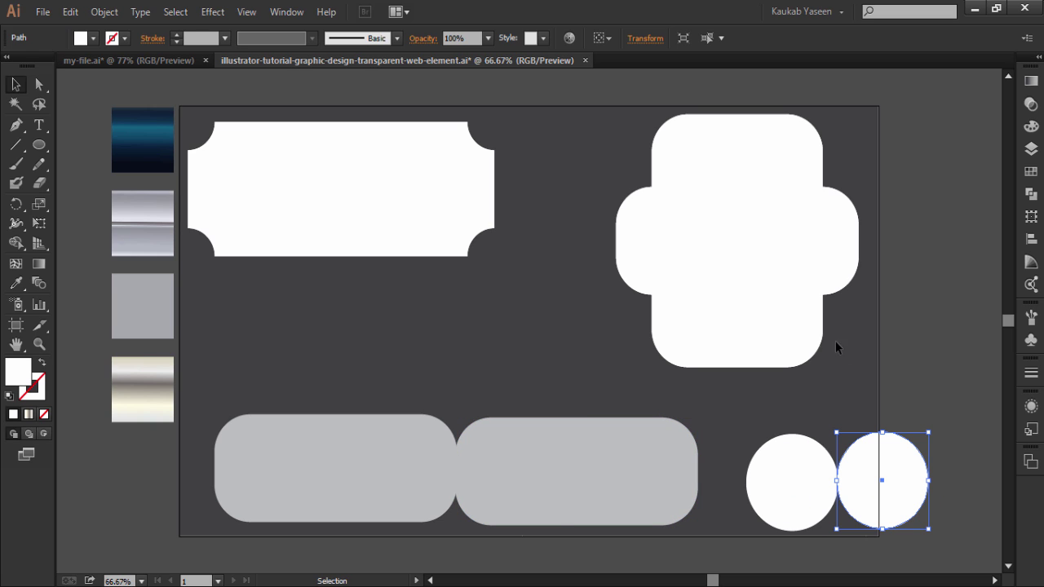
left_click_drag(744, 282, 974, 273)
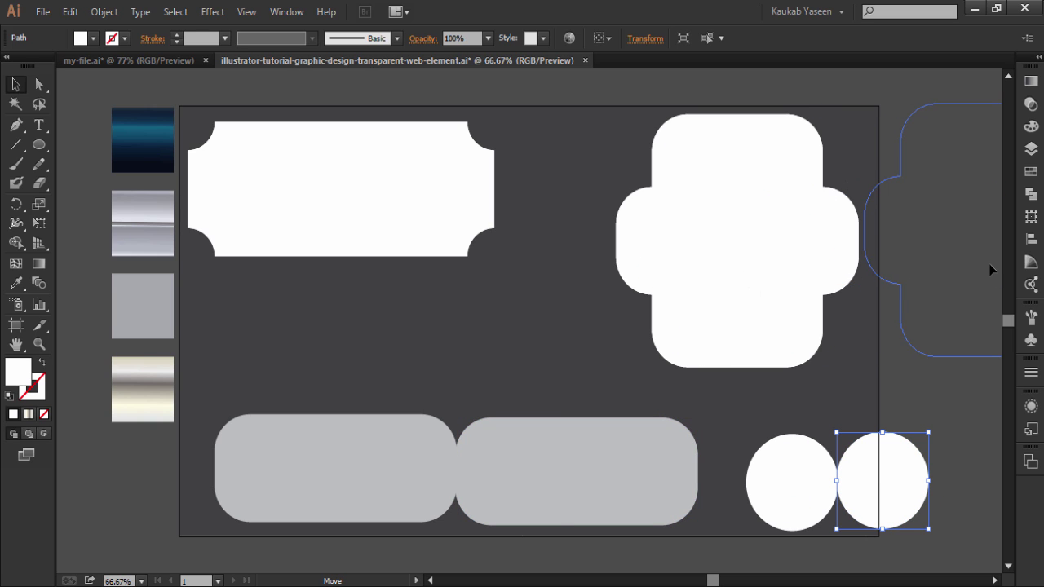
left_click_drag(392, 193, 399, 327, "alt")
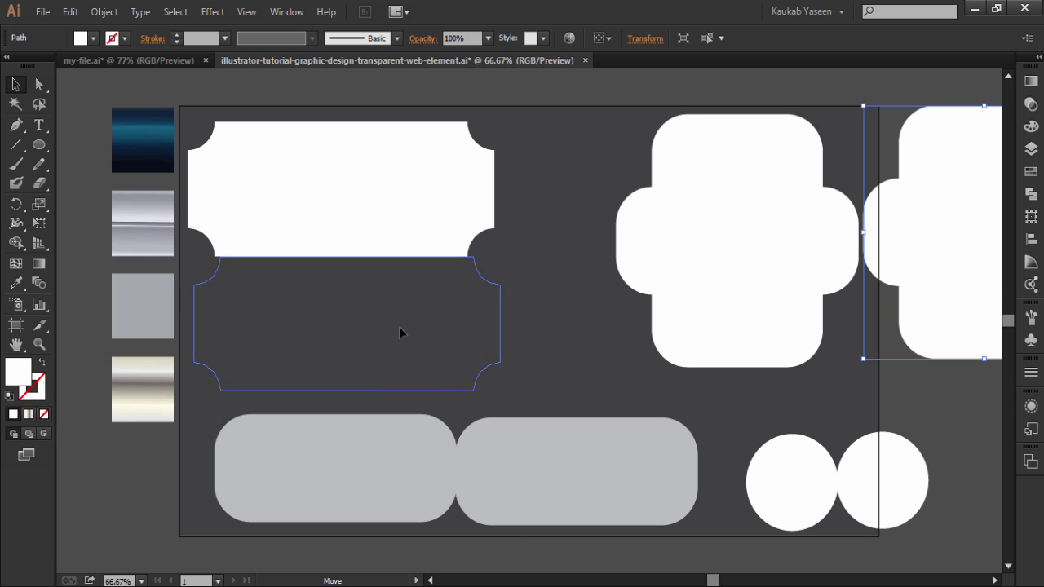
left_click(392, 189)
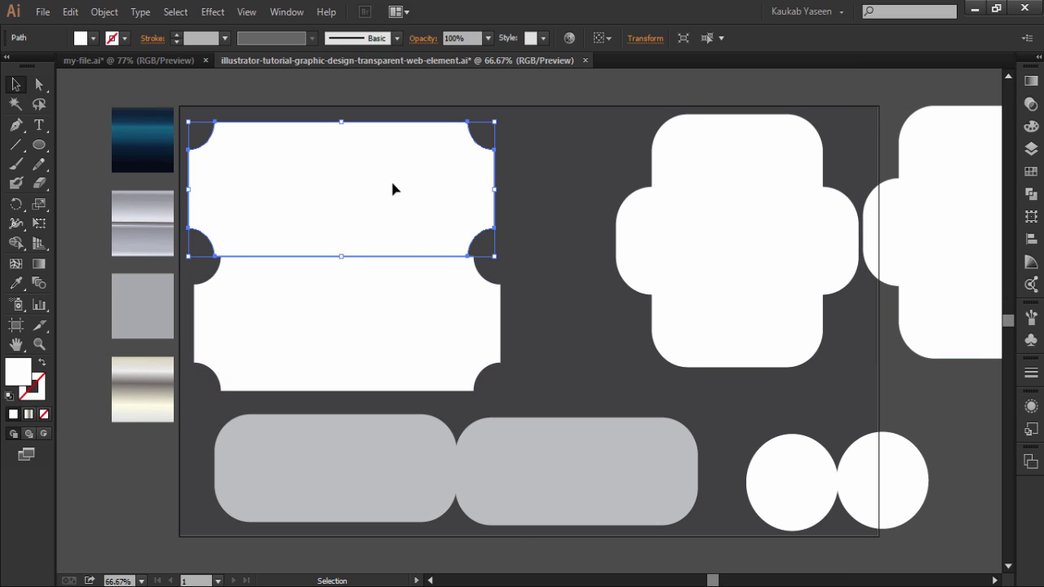
- Give the ticket, cross, circle and pill no fill and a white 1 pt stroke; nudge the ticket copy down
left_click(745, 216, "shift")
left_click(807, 497, "shift")
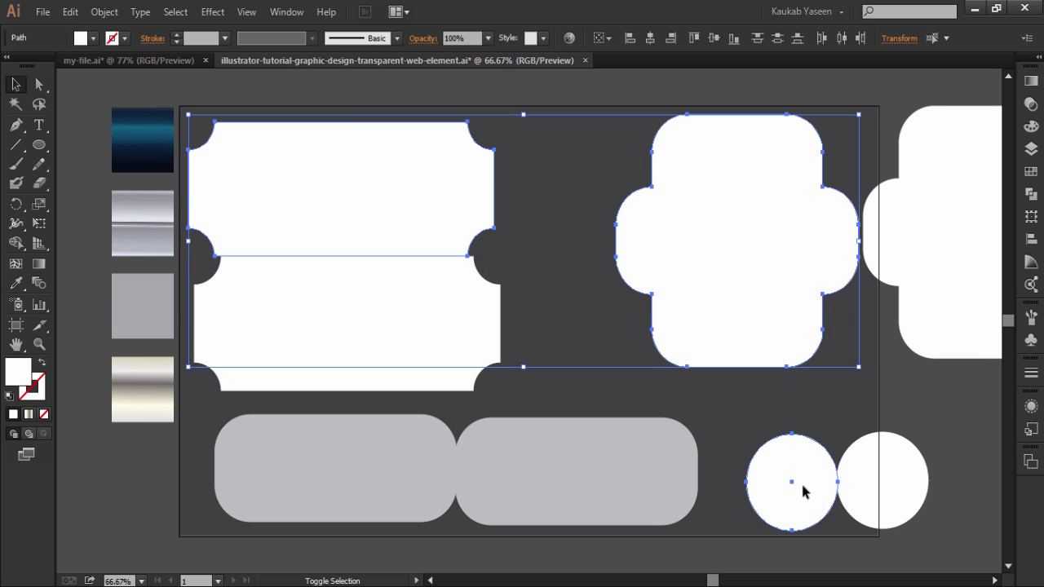
left_click(367, 457, "shift")
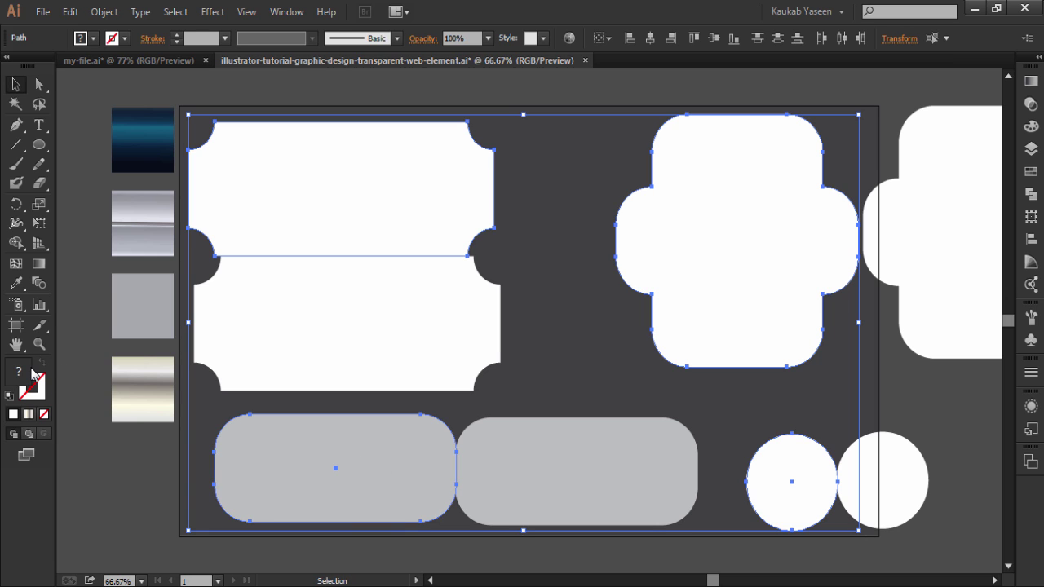
left_click(95, 39)
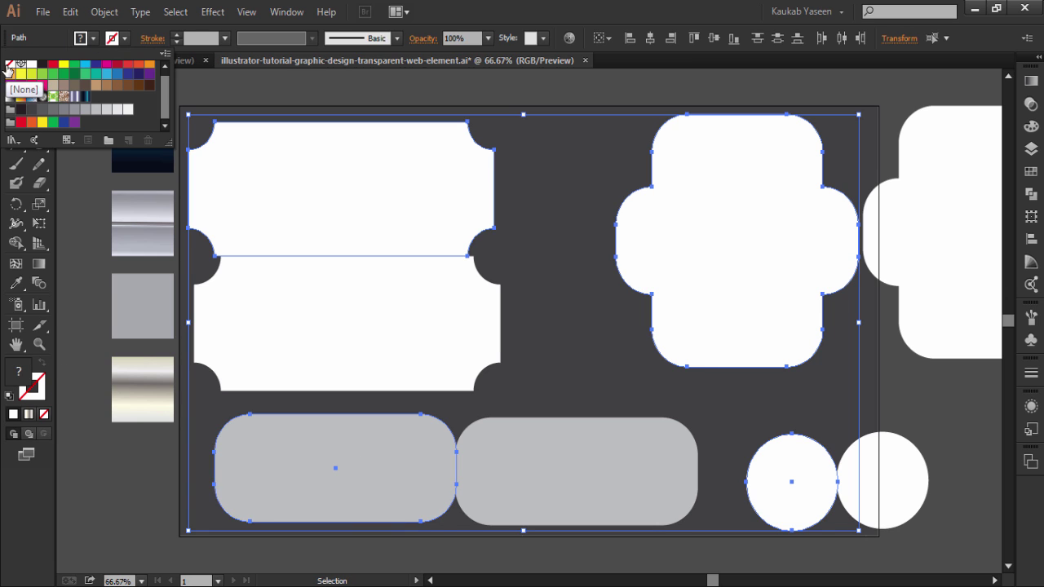
left_click(9, 66)
left_click(126, 39)
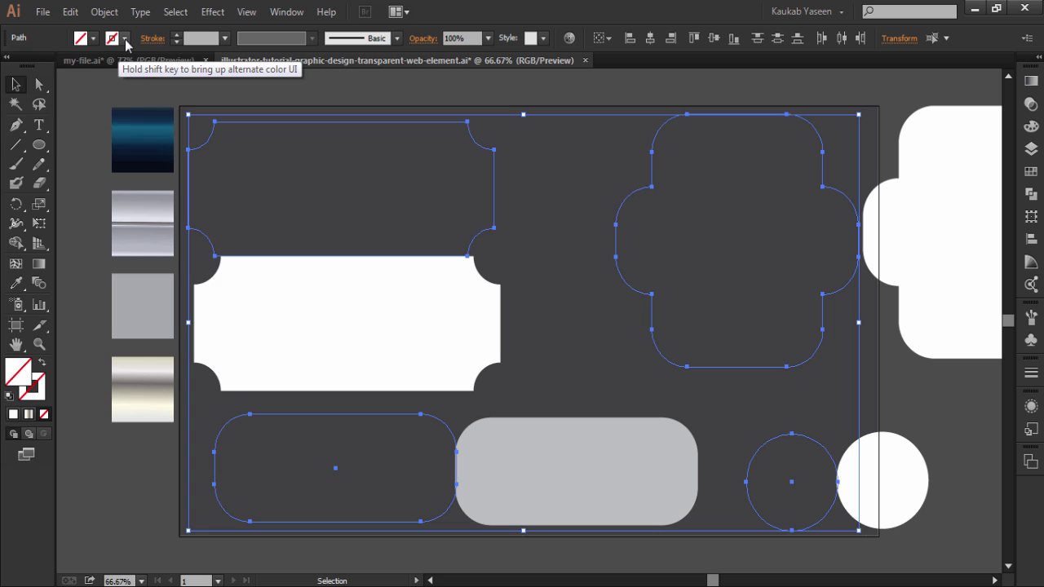
left_click(32, 66)
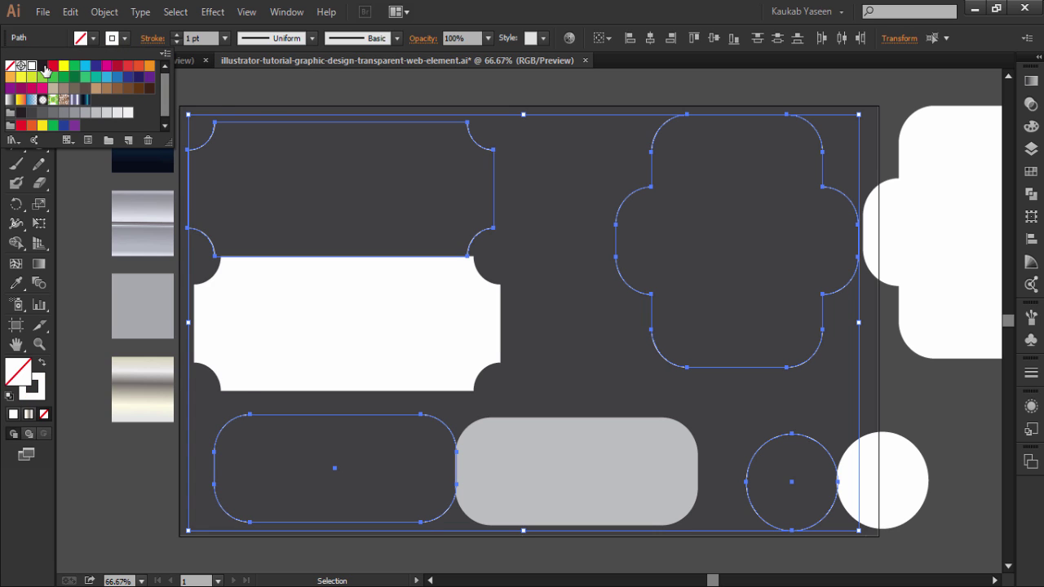
left_click(263, 91)
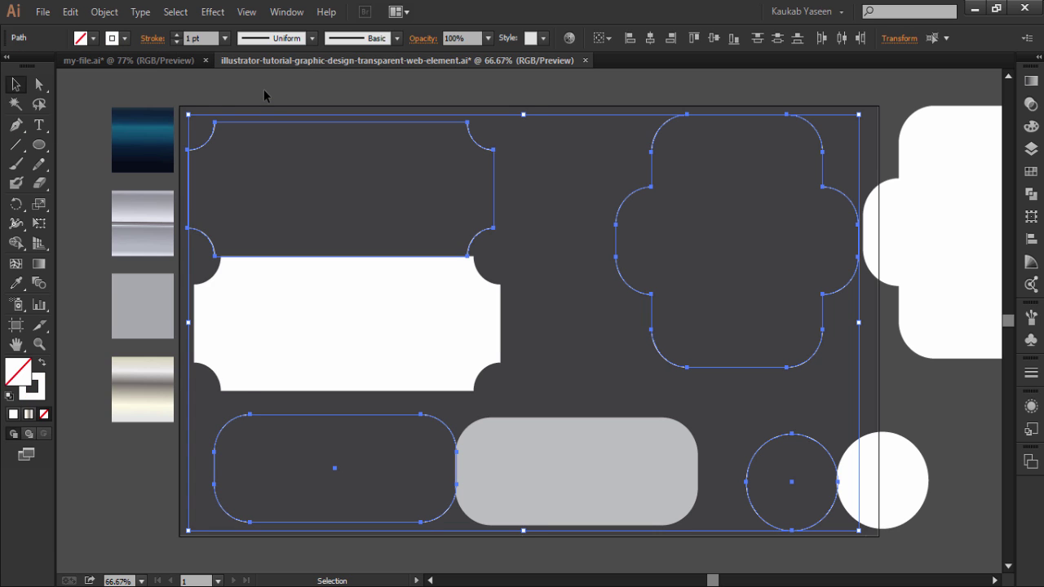
left_click(88, 267)
left_click_drag(379, 291, 379, 303)
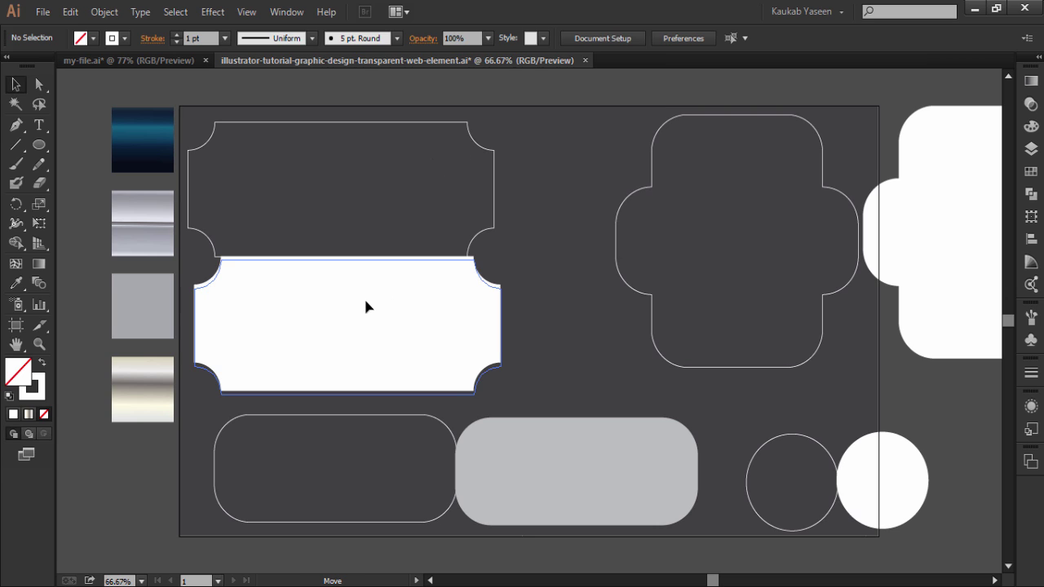
- Paste a copy of the top ticket outline in front and stretch it wider and taller around the original
left_click(391, 126)
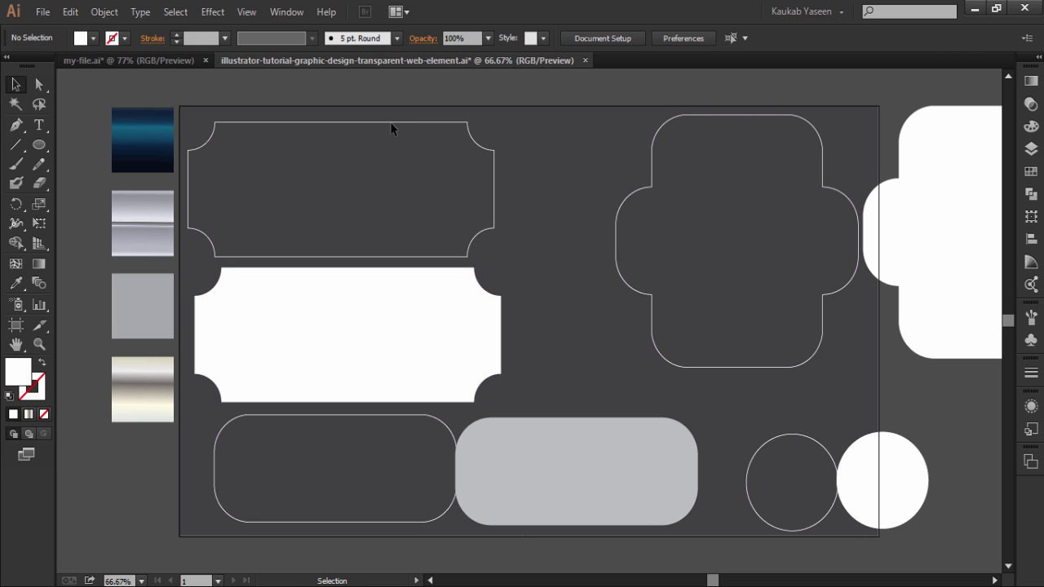
left_click(71, 12)
left_click(108, 92)
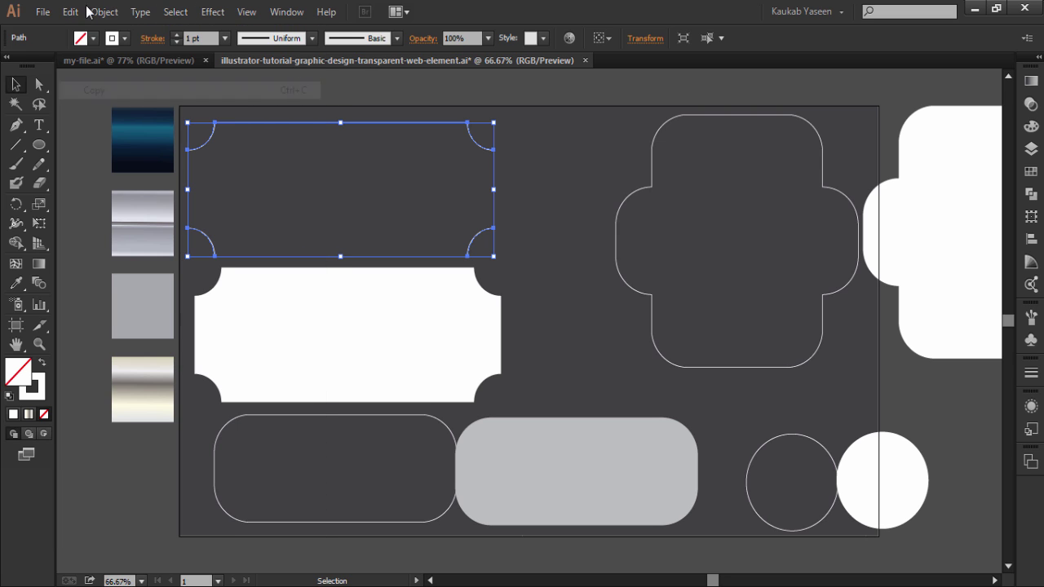
left_click(70, 11)
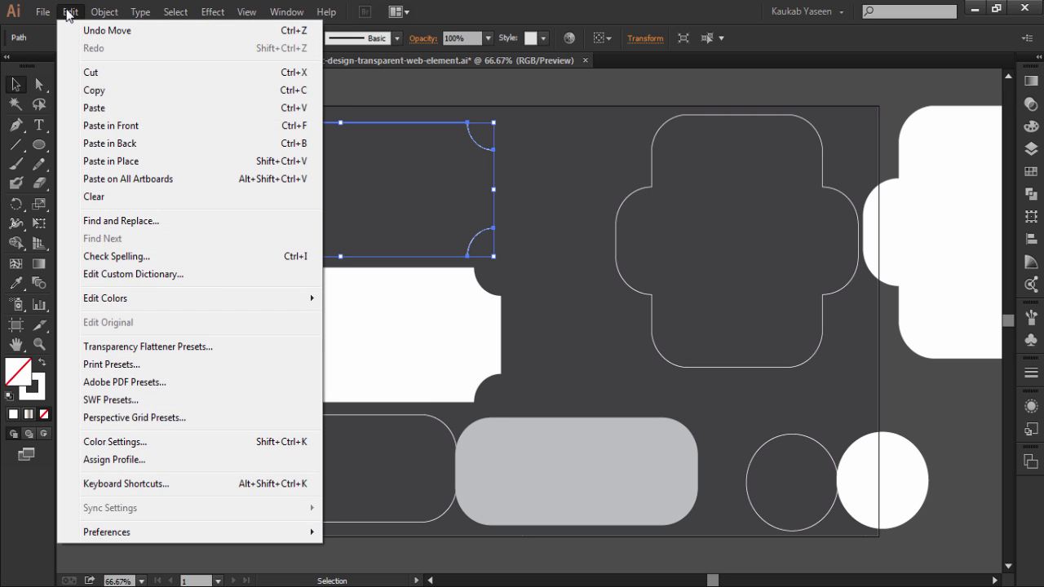
left_click(133, 128)
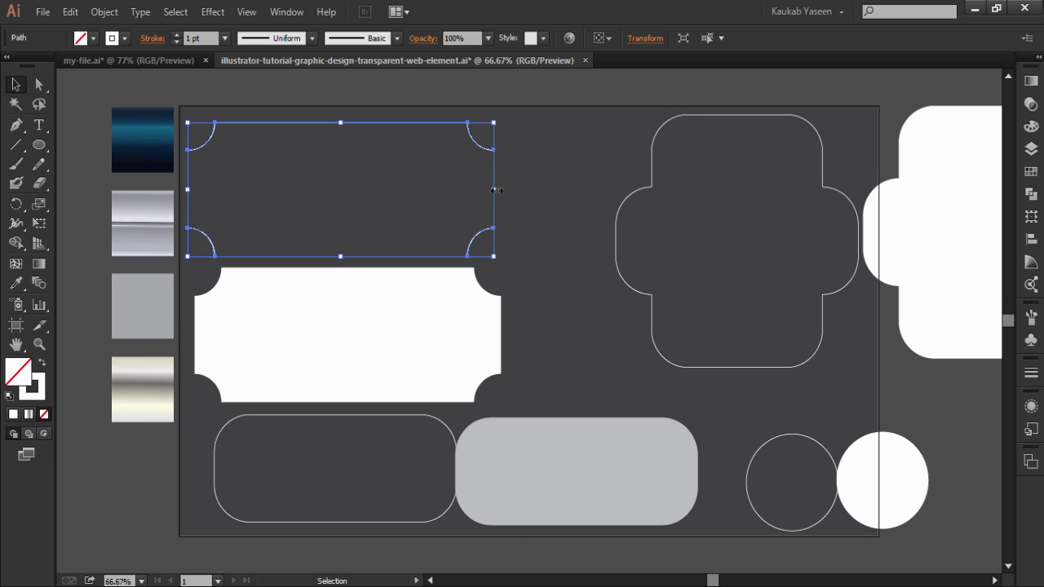
left_click_drag(495, 190, 503, 191)
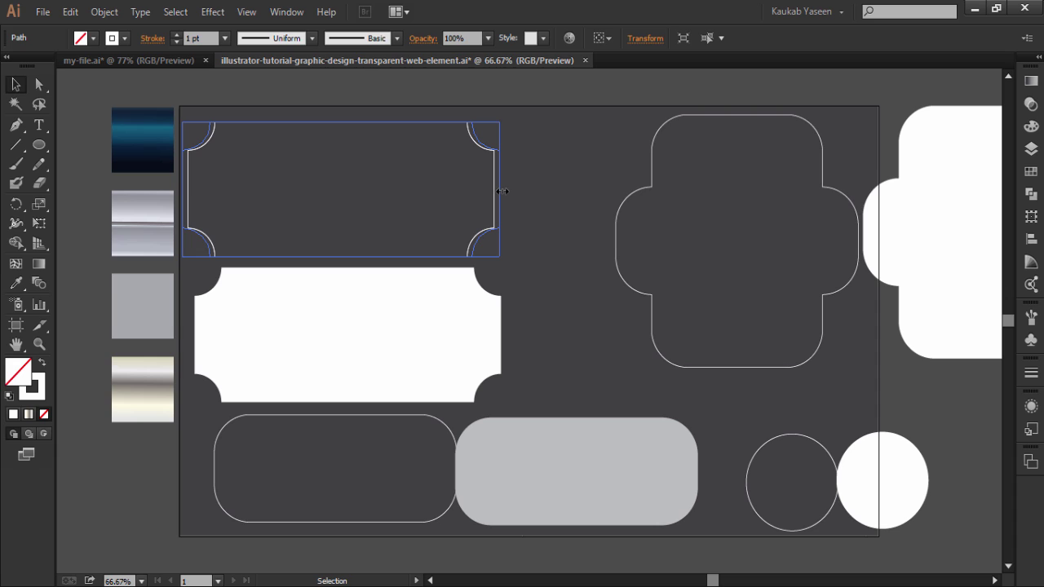
left_click_drag(502, 192, 500, 191)
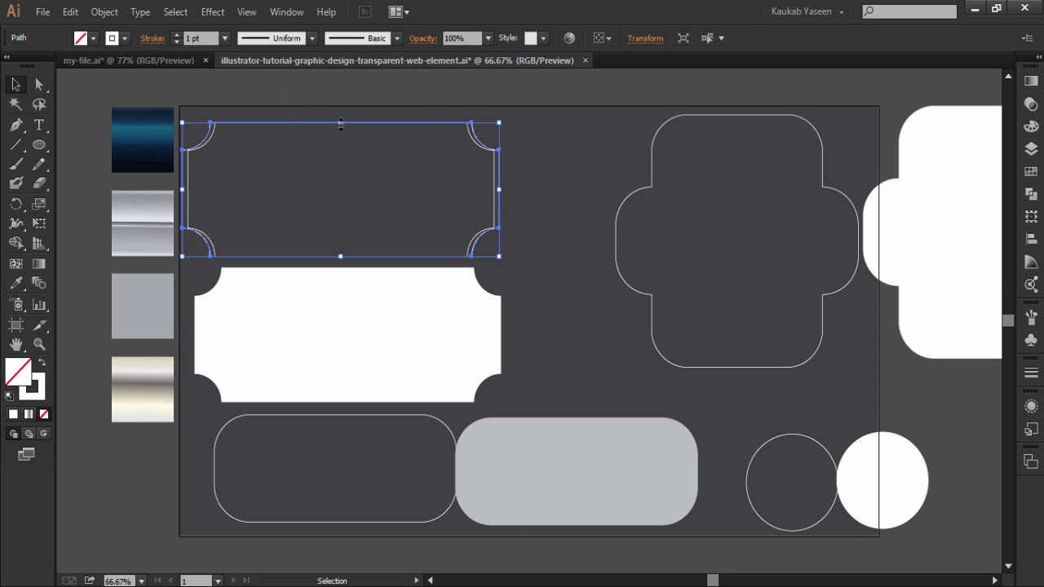
left_click_drag(340, 124, 341, 117)
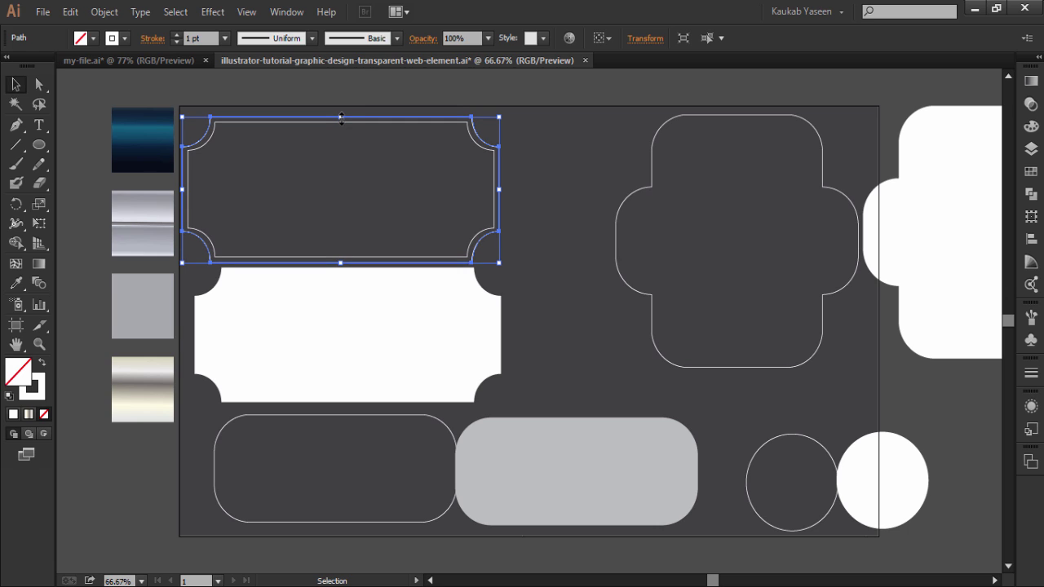
- Expand the fill and stroke of the cross, circle, rounded-rectangle and ticket outlines
left_click(628, 202, "shift")
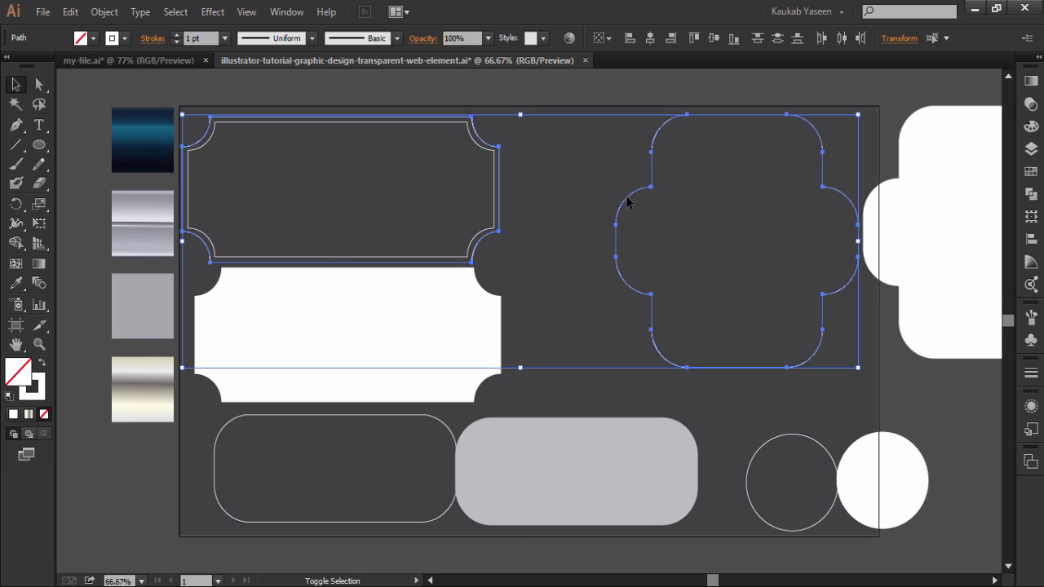
left_click(752, 460, "shift")
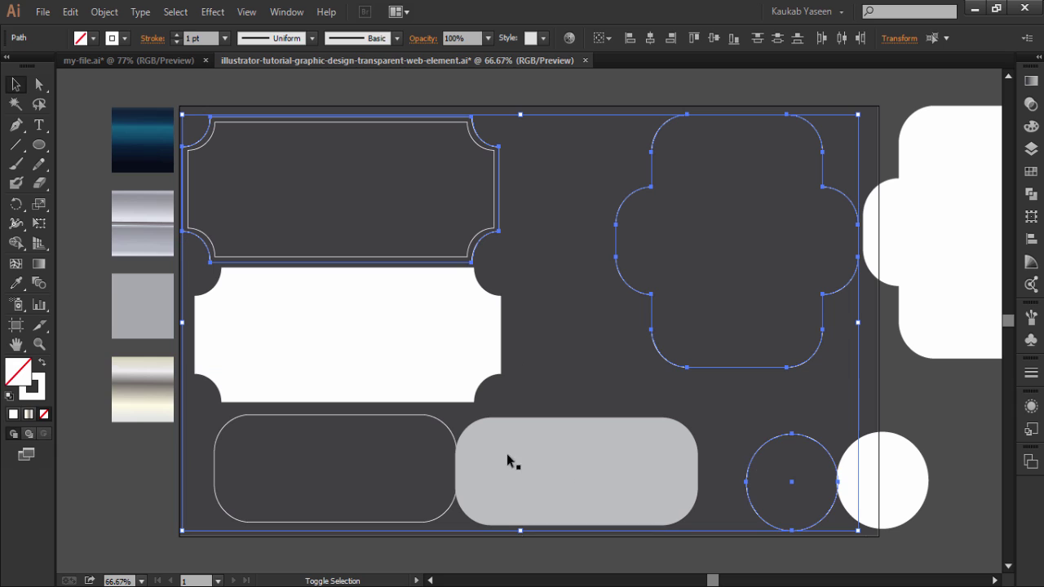
left_click(446, 430, "shift")
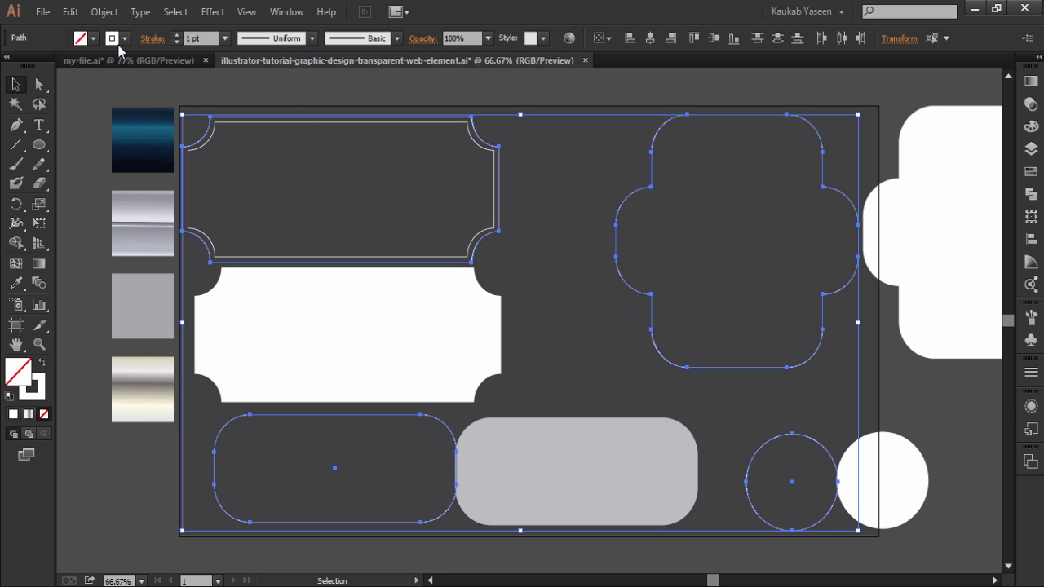
left_click(70, 12)
mouse_move(104, 11)
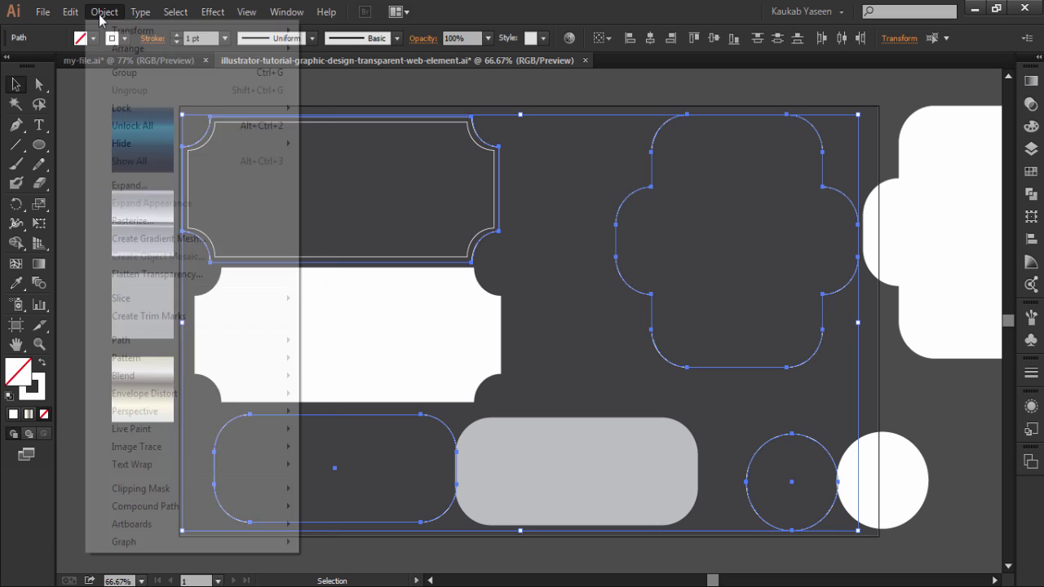
left_click(127, 188)
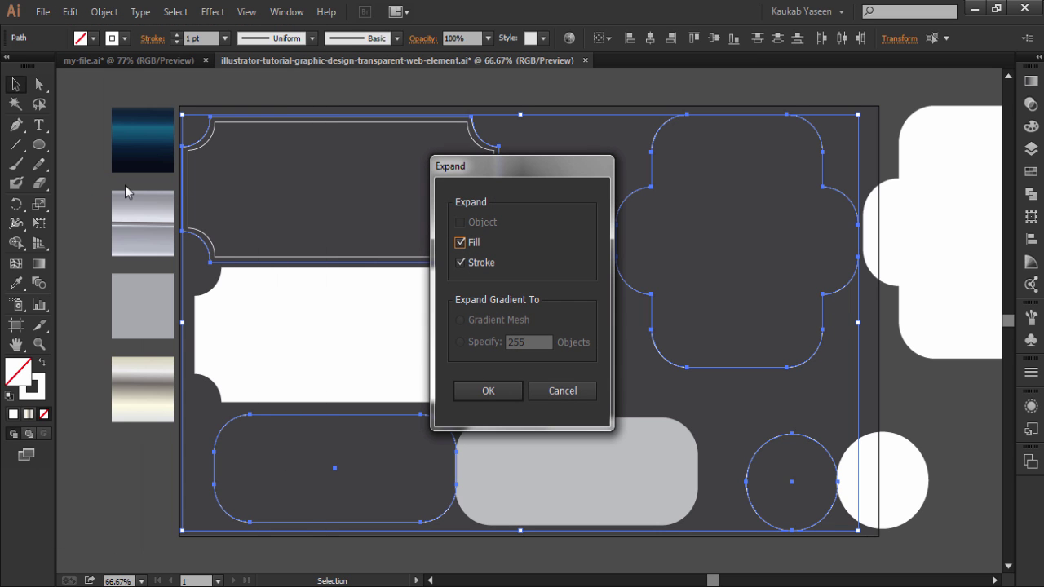
left_click(494, 397)
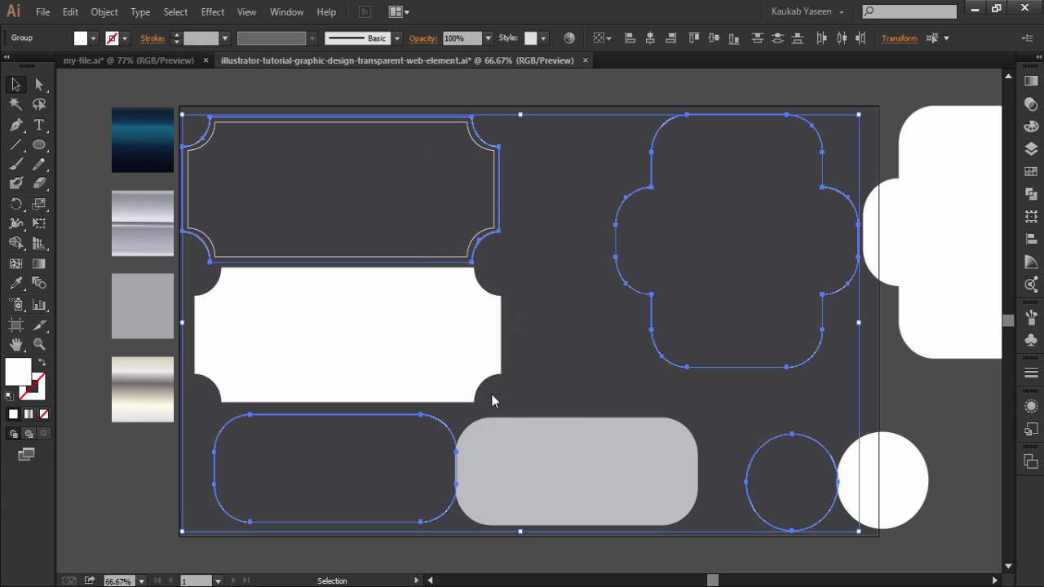
- Apply the beige gradient swatch to the expanded outlines with the Eyedropper
left_click(15, 283)
left_click(152, 379)
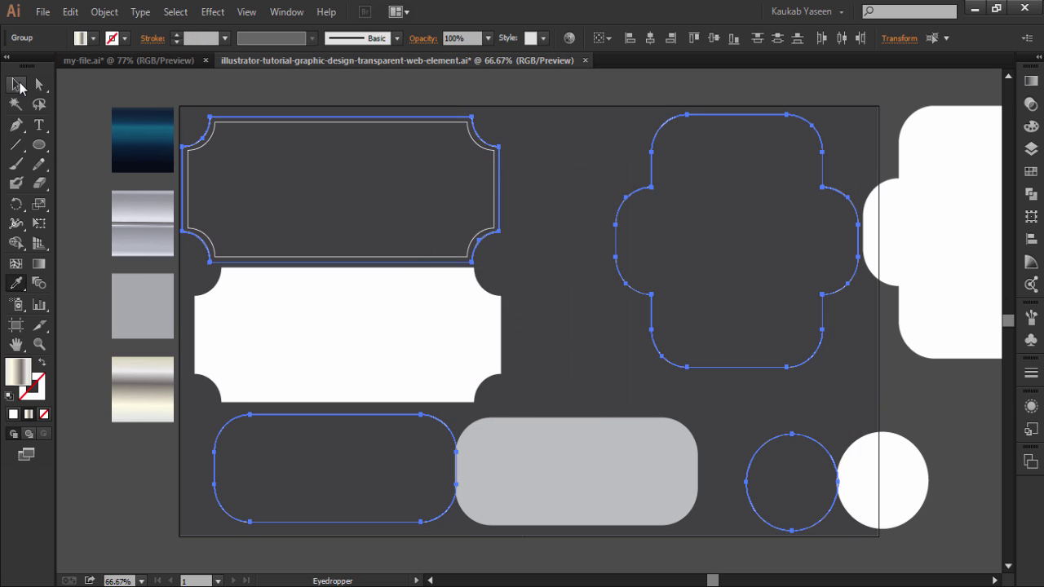
left_click(17, 85)
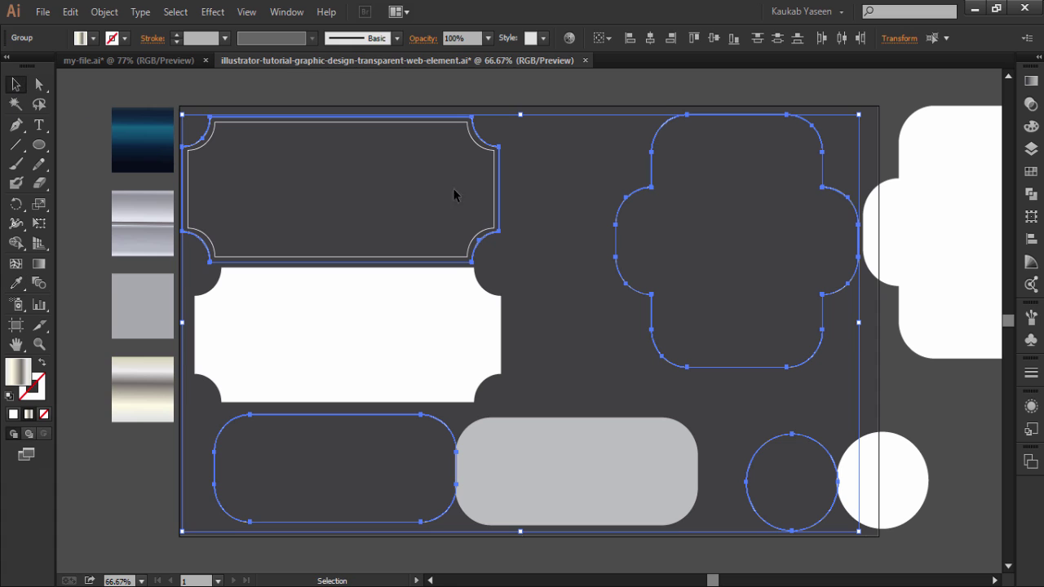
left_click(561, 171)
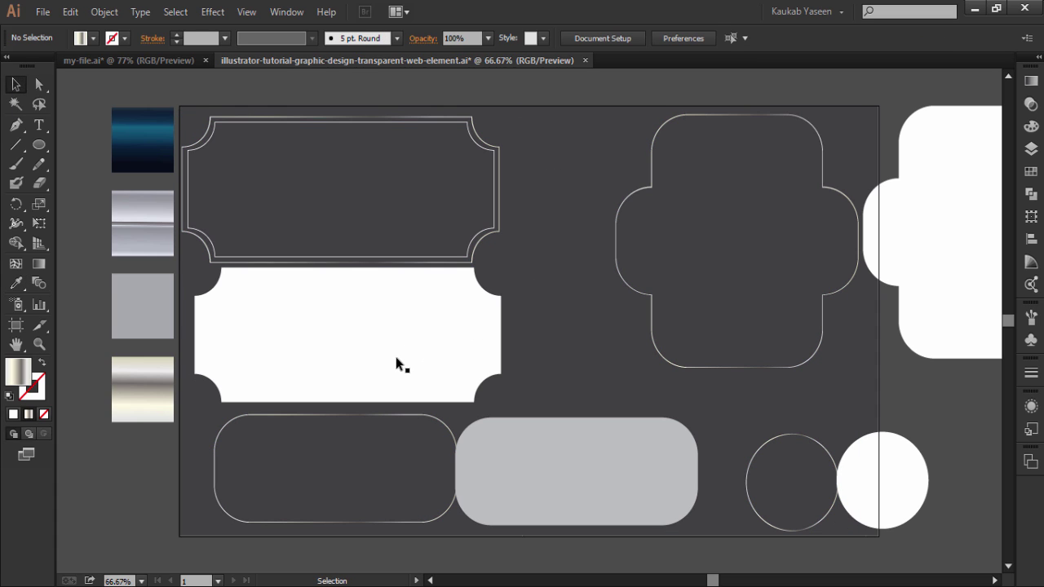
- Centre the white ticket inside its gradient frame horizontally and vertically
left_click_drag(395, 356, 384, 231)
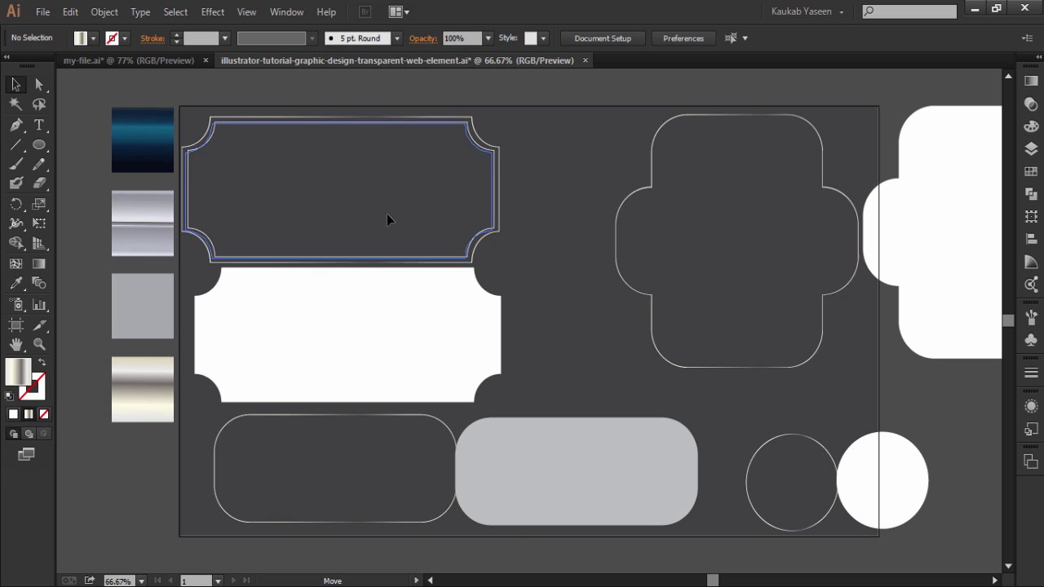
left_click_drag(387, 217, 388, 216)
left_click_drag(277, 114, 310, 152)
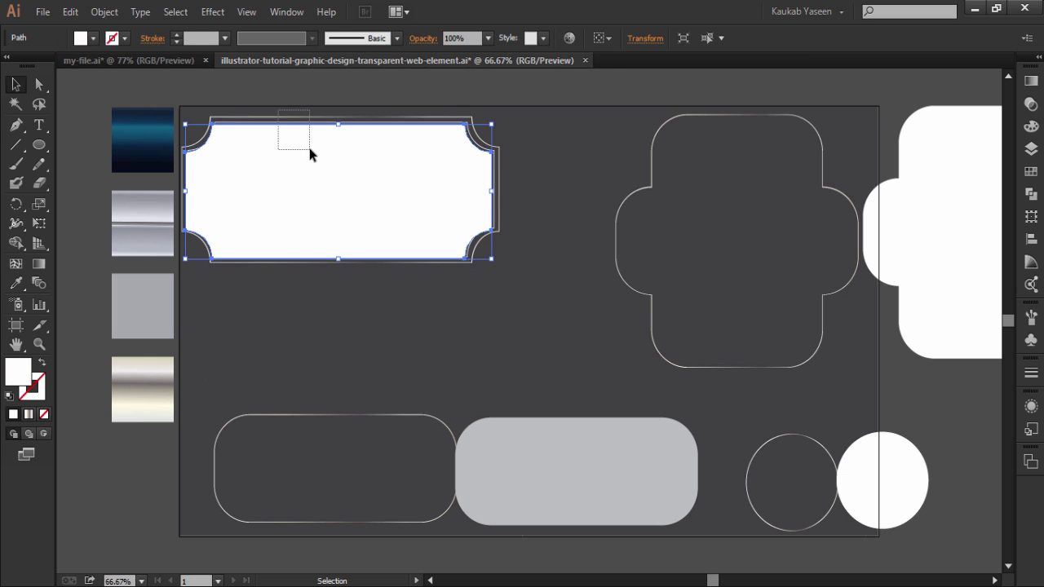
left_click(650, 38)
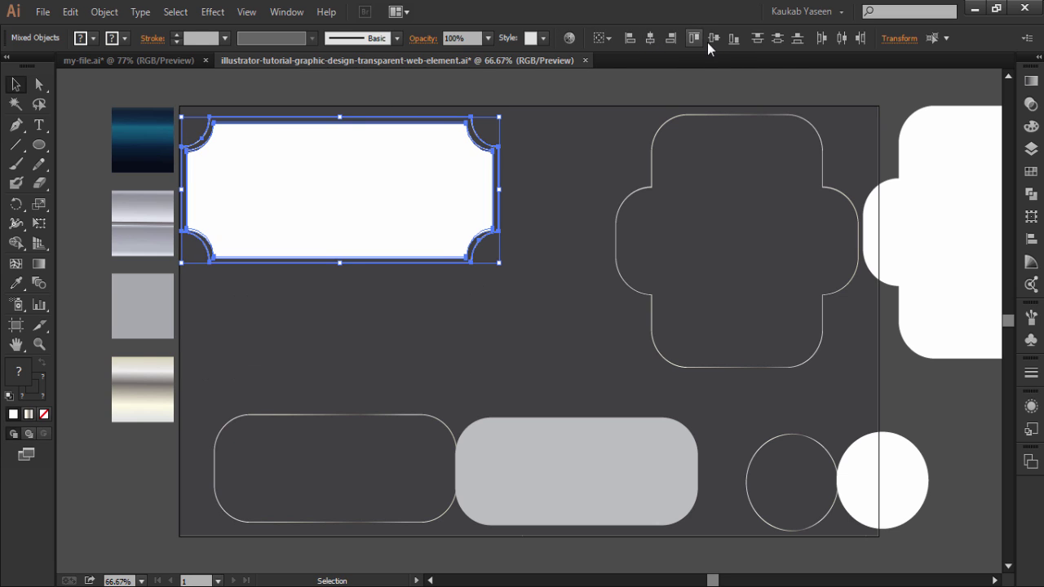
left_click(712, 39)
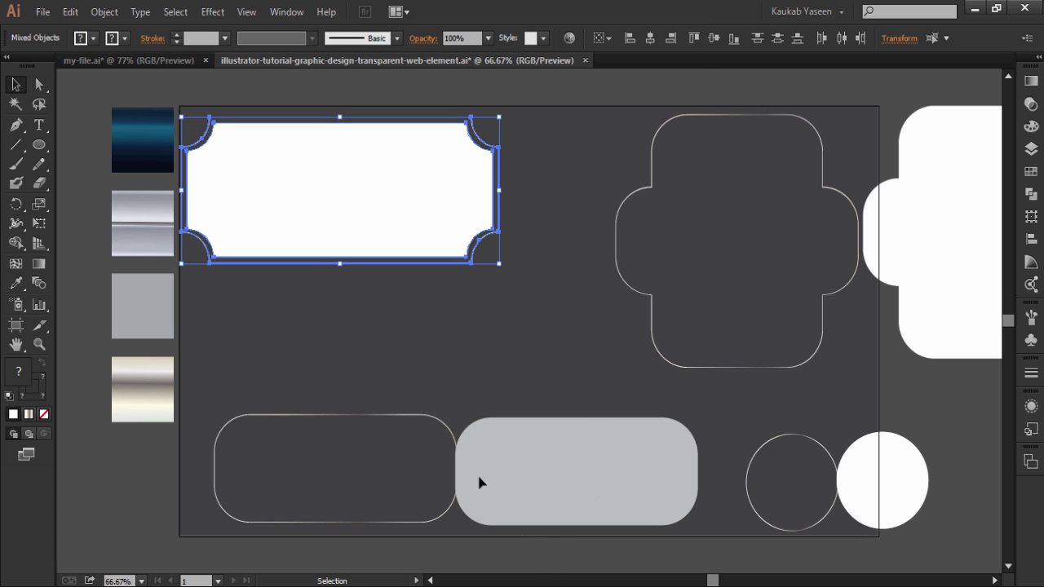
- Place the grey rounded rectangle, white cross and white circle onto their matching outlines
left_click_drag(343, 478, 356, 467)
left_click_drag(318, 384, 383, 471)
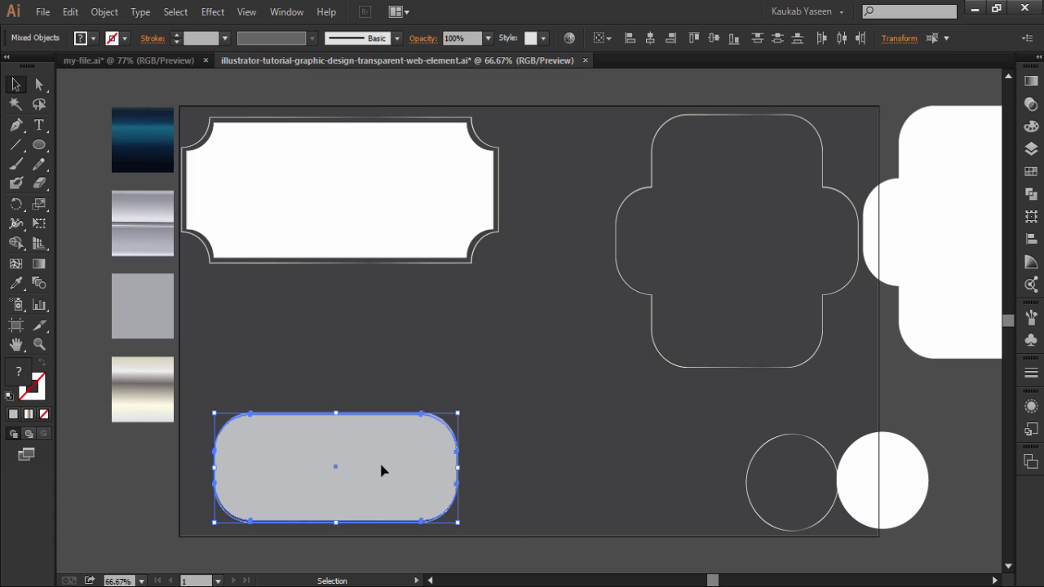
left_click(714, 41)
mouse_move(690, 239)
left_mouse_down()
mouse_move(734, 249)
mouse_move(704, 235)
left_mouse_up()
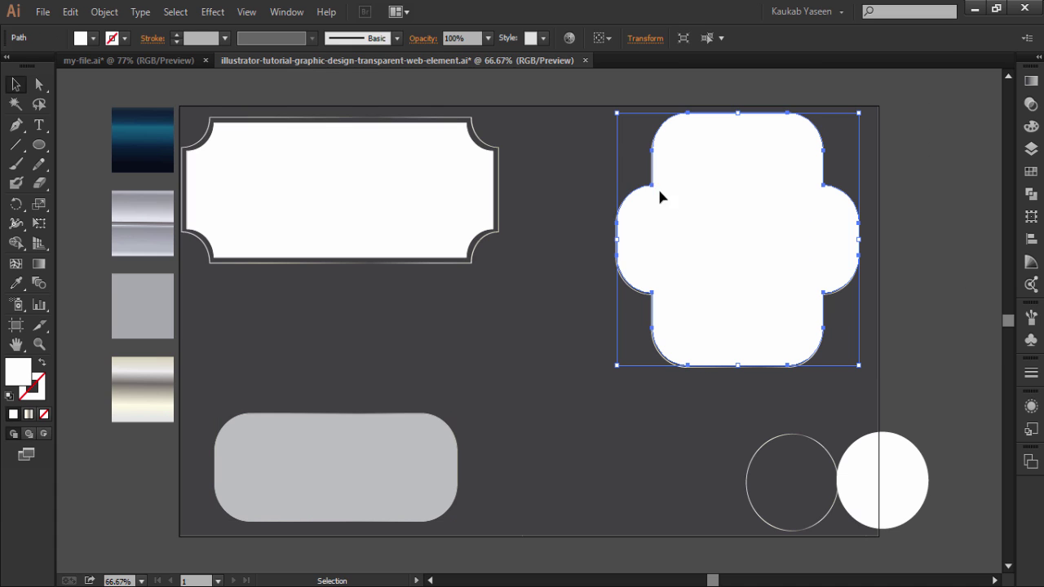
left_click_drag(599, 161, 669, 122)
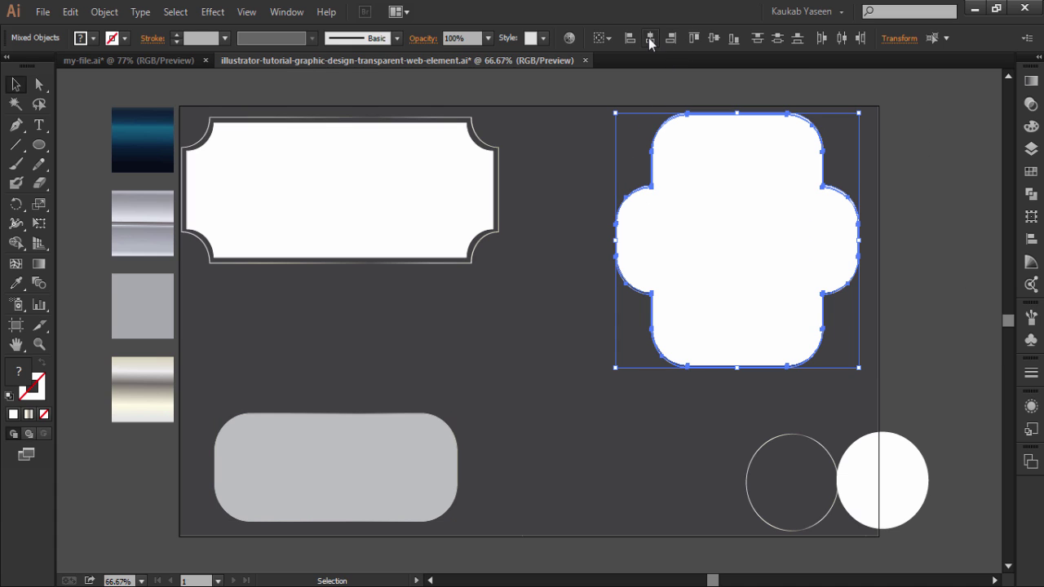
left_click_drag(837, 486, 799, 479)
left_click(792, 494, "shift")
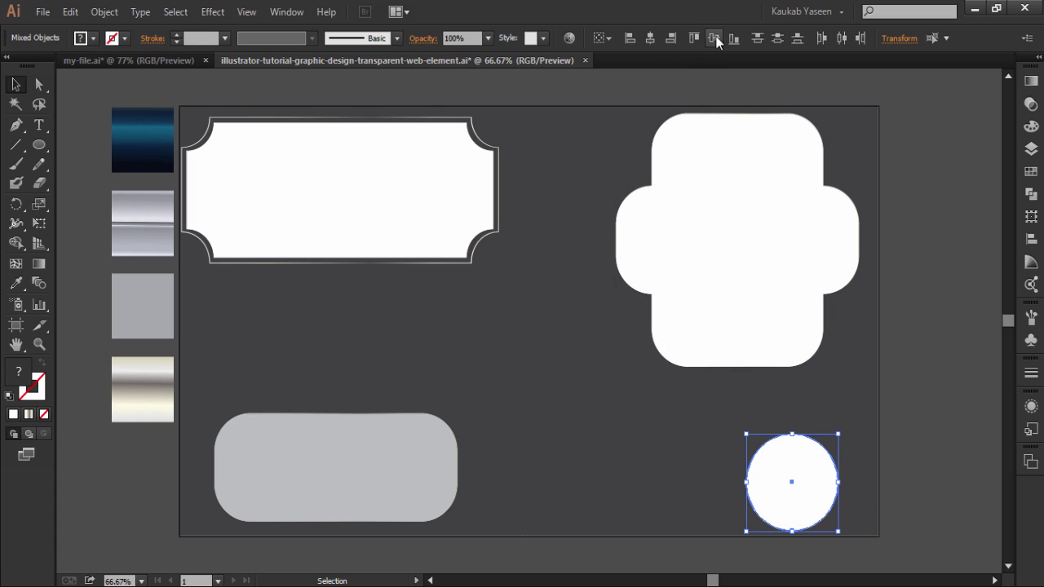
- Set the white cross, circle and ticket shapes to 10% opacity
left_click(974, 351)
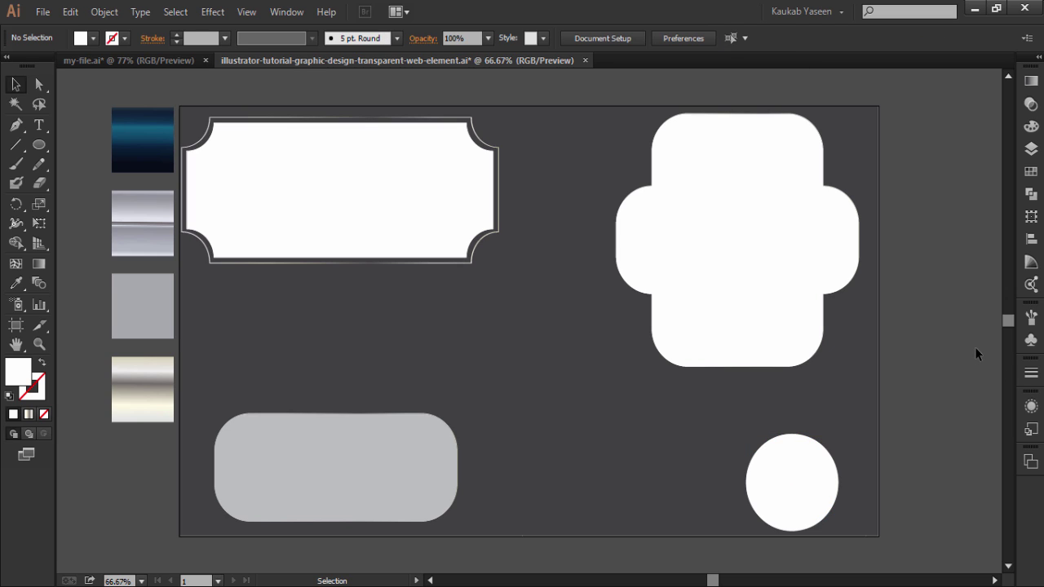
left_click(752, 253)
left_click(808, 486, "shift")
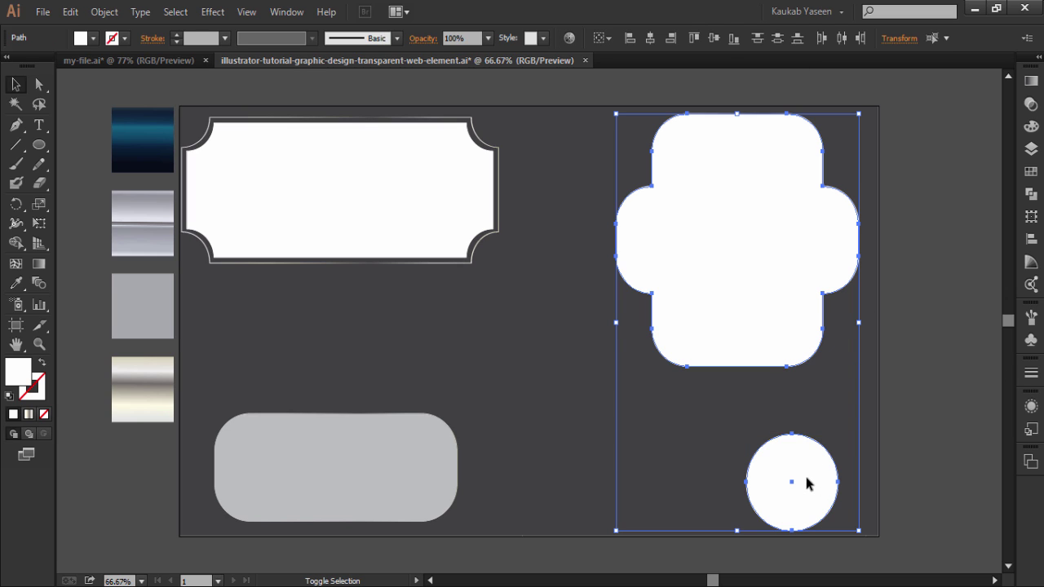
left_click(408, 206, "shift")
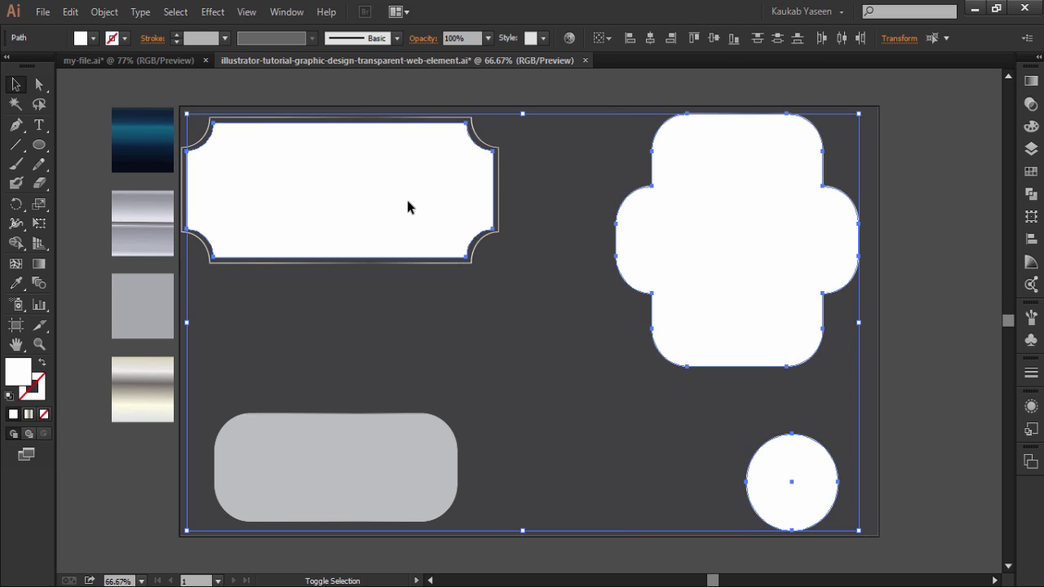
left_click(488, 37)
left_click(505, 74)
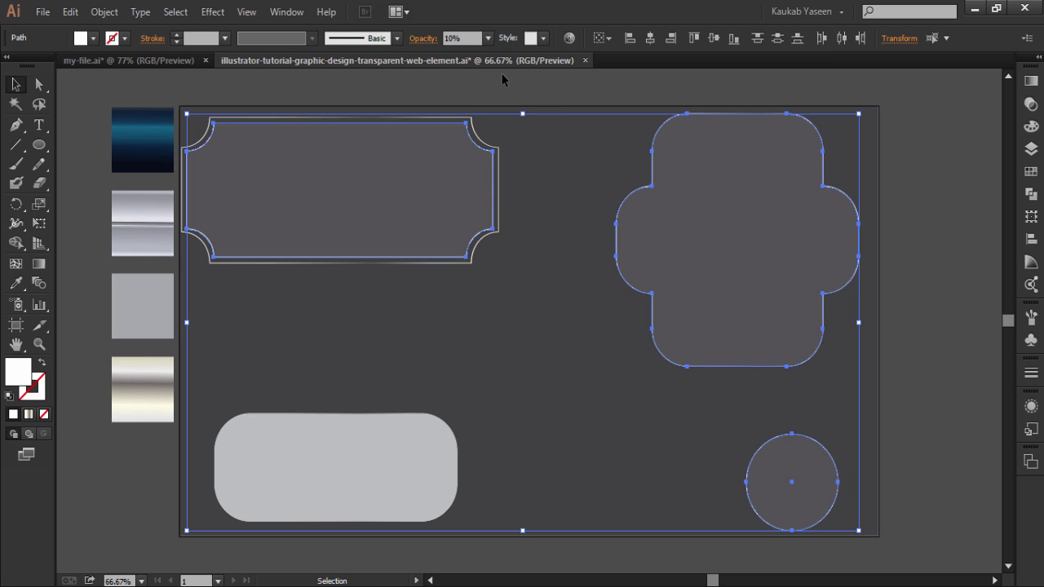
left_click(903, 280)
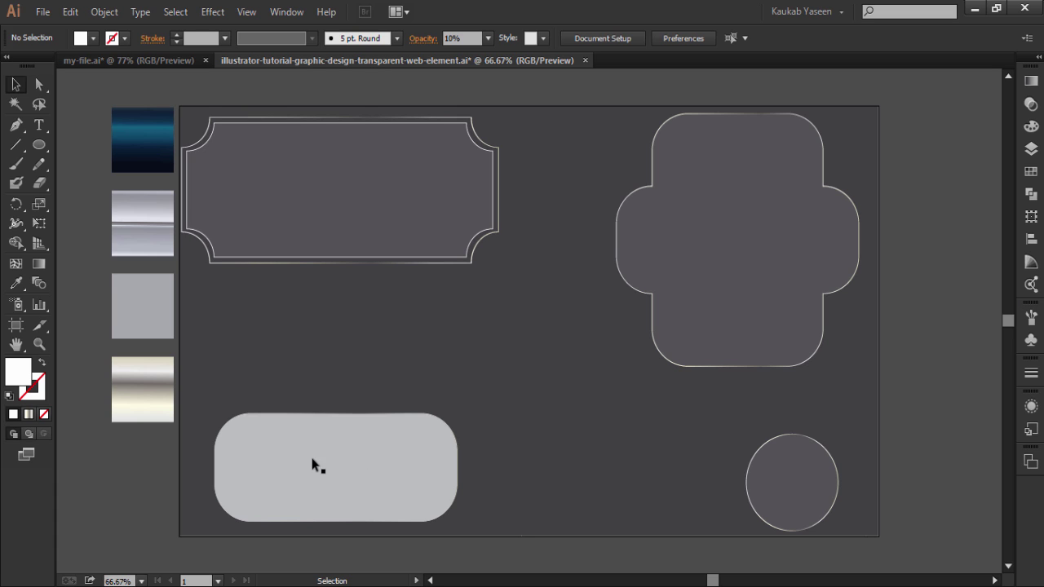
- Move the grey rounded bar over the cross shape and centre it across the cross
left_click_drag(309, 392, 348, 469)
mouse_move(402, 494)
left_mouse_down()
mouse_move(701, 298)
mouse_move(805, 262)
mouse_move(795, 267)
left_mouse_up()
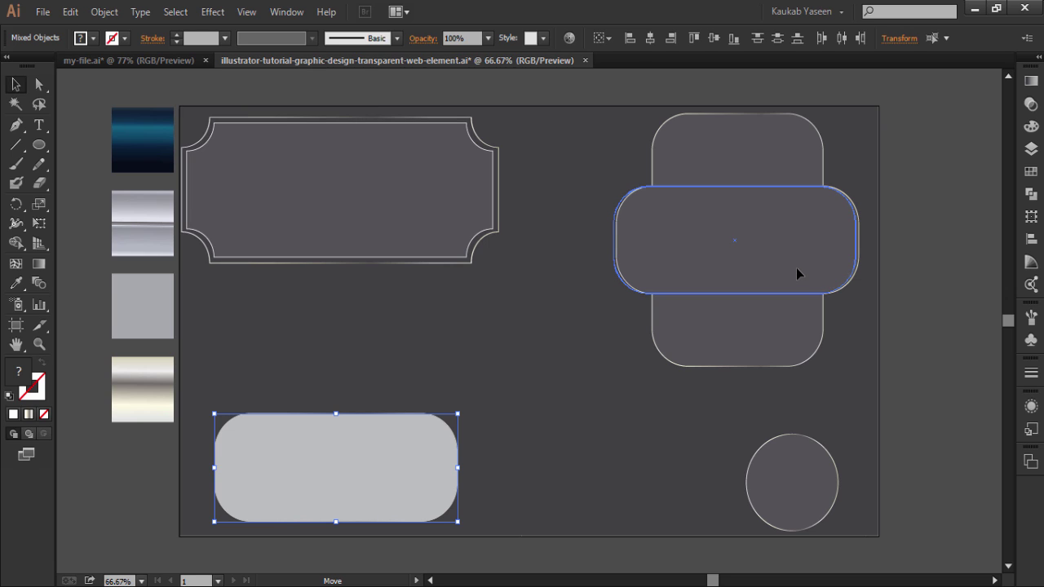
left_click_drag(796, 268, 796, 267)
left_click_drag(629, 147, 728, 229)
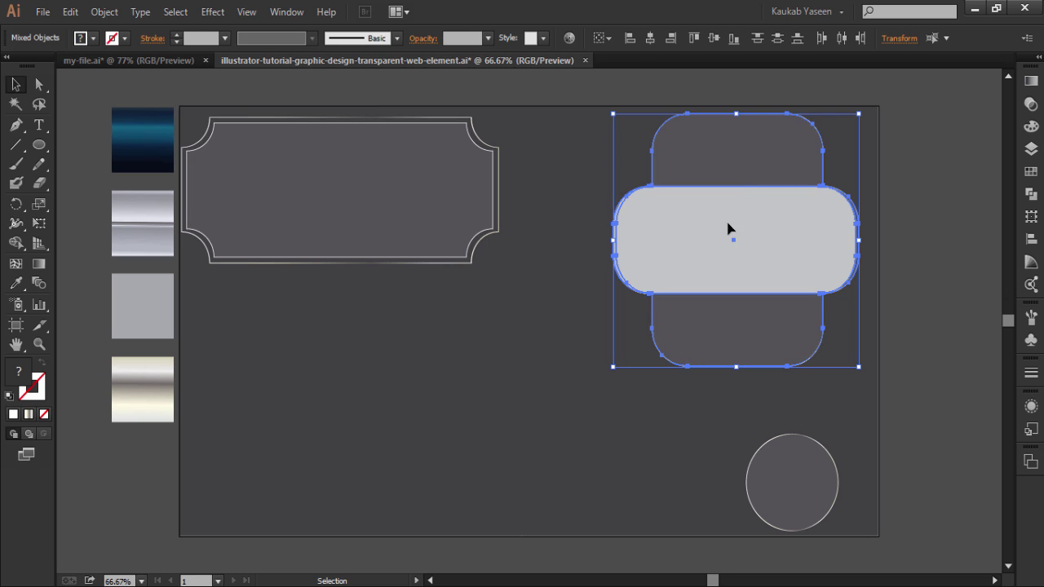
left_click(651, 39)
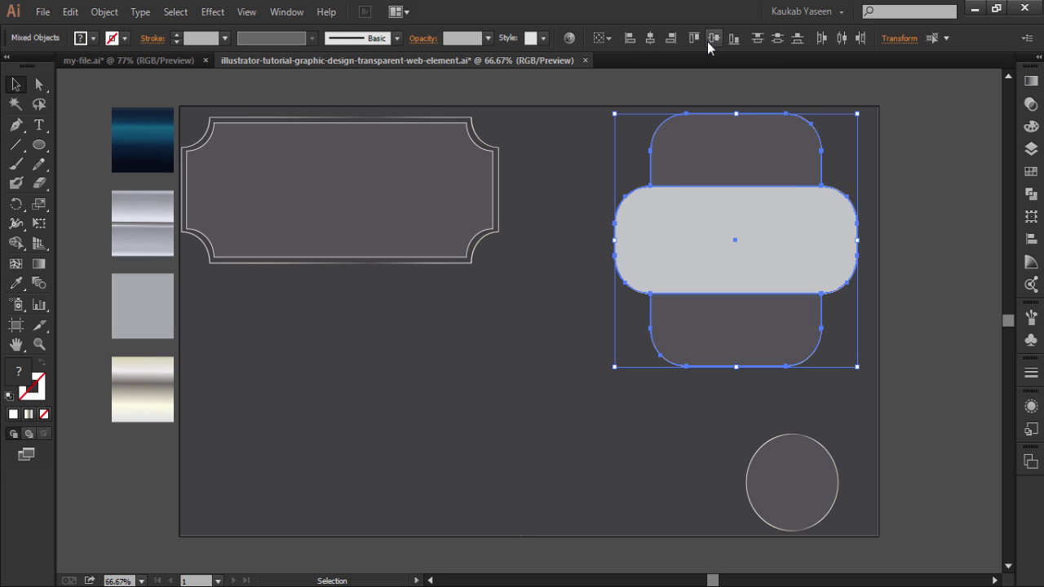
left_click(923, 215)
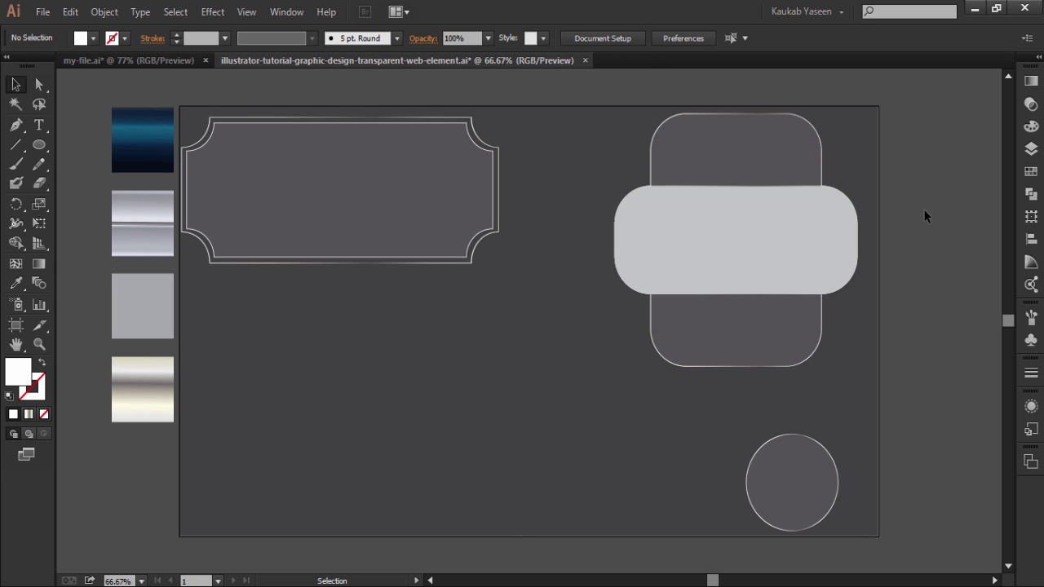
- Select only the grey rounded bar and shrink it slightly
left_click(747, 245)
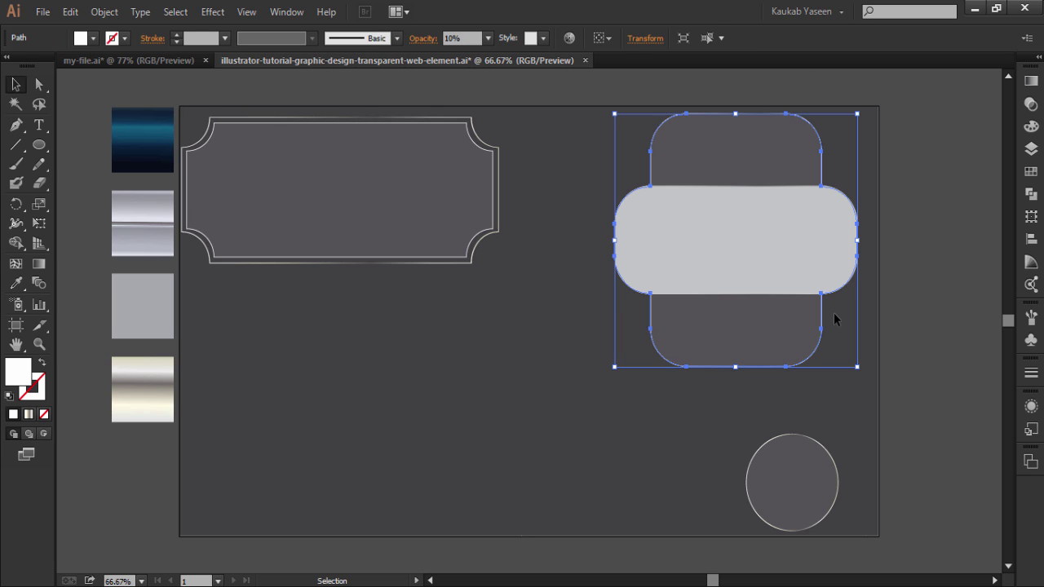
left_click(936, 284)
left_click(787, 245)
key("ctrl+shift+a")
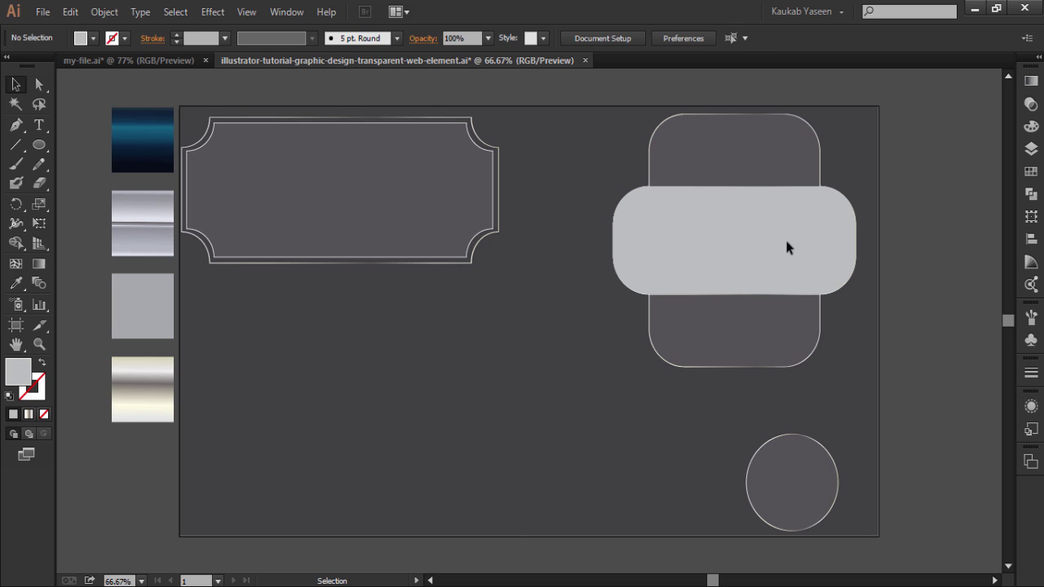
left_click(787, 242)
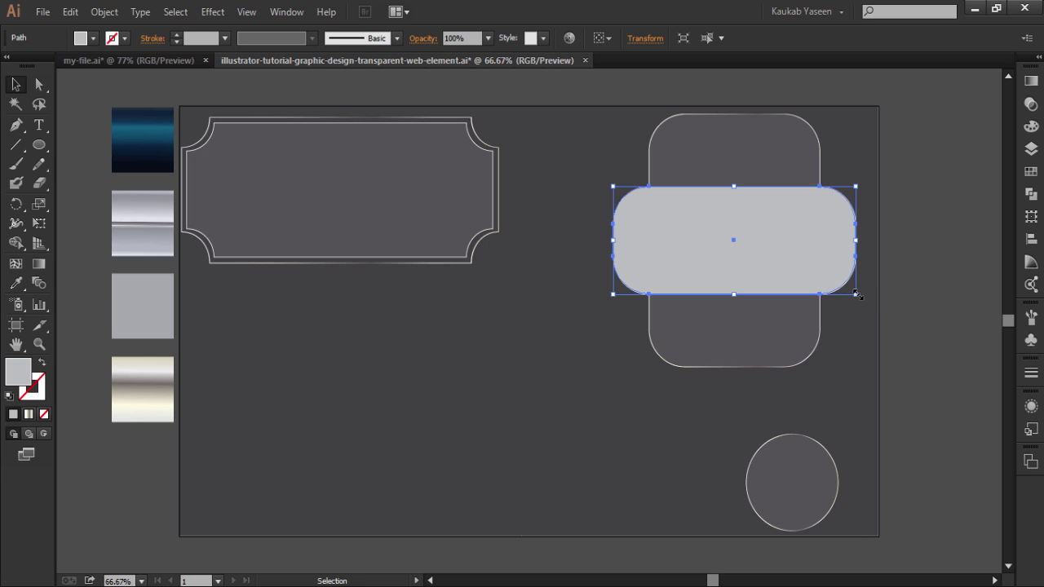
key("shift")
left_click_drag(854, 292, 855, 295)
left_click(883, 284)
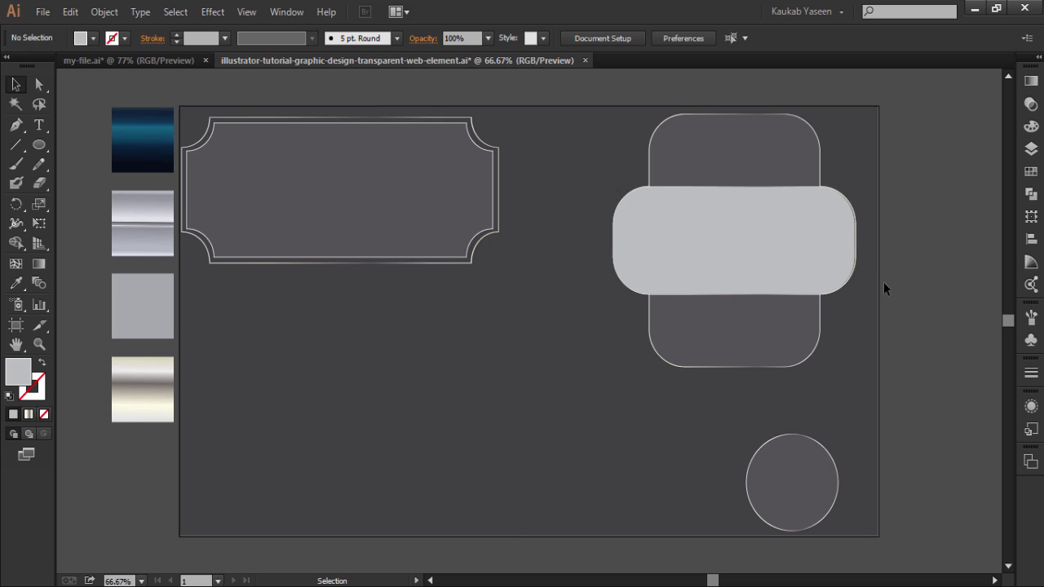
- Nudge the wide bar's height, then try Vertical Align Top on both rectangles and undo it
left_click(799, 254)
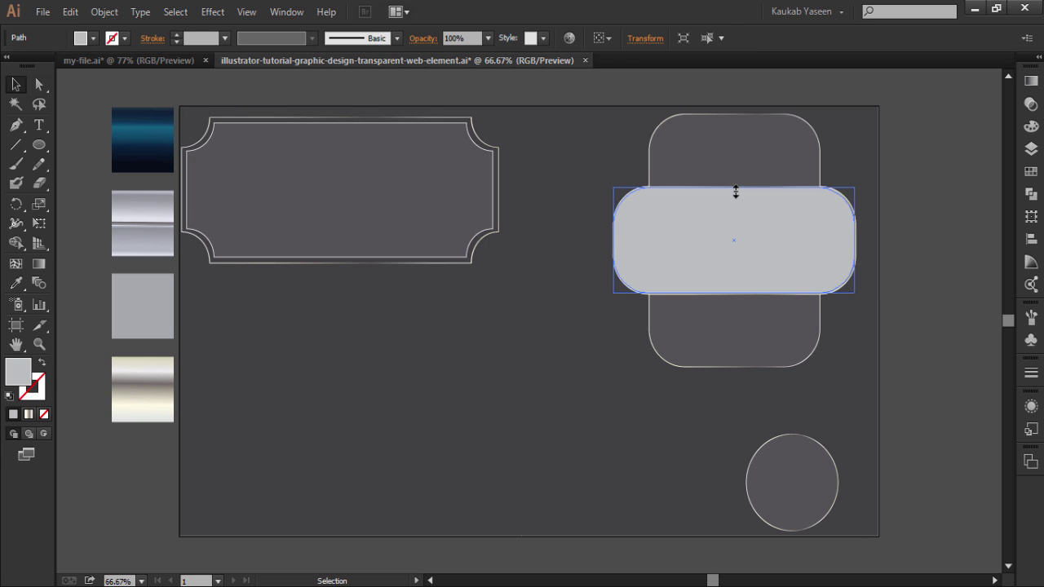
left_click_drag(735, 191, 735, 192)
left_click(885, 240)
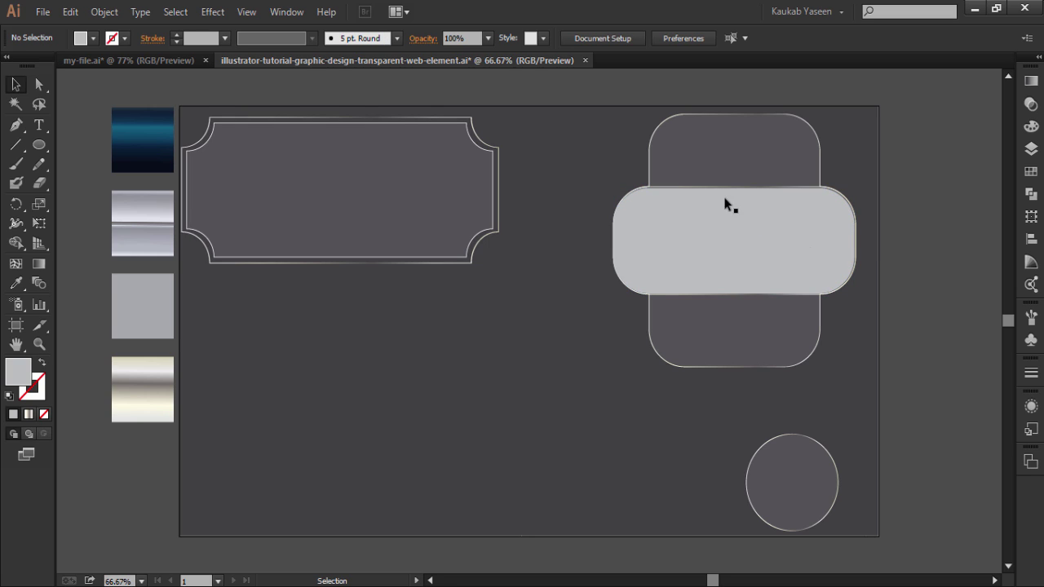
left_click_drag(626, 163, 745, 204)
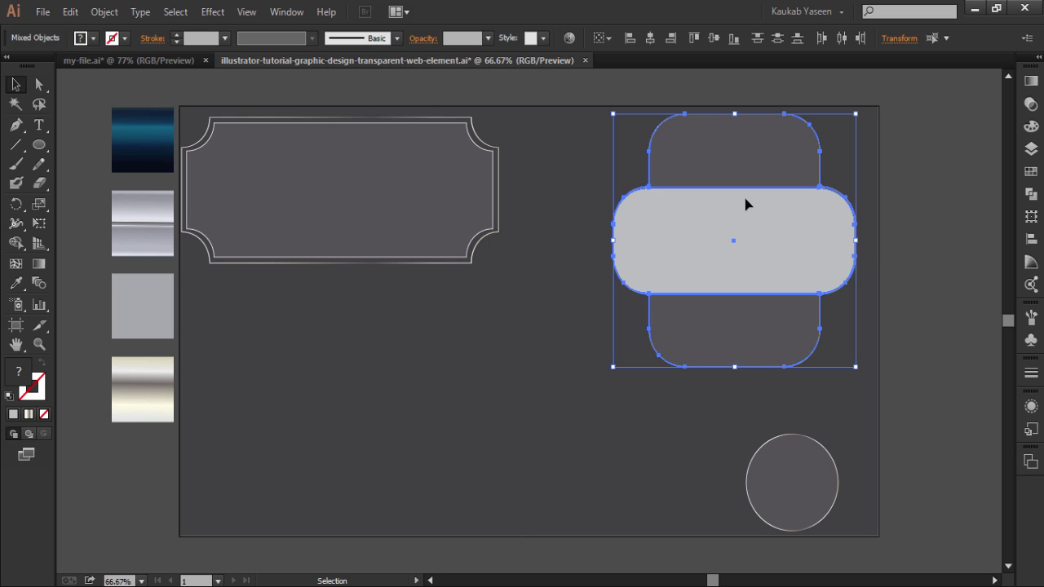
left_click(690, 38)
key("ctrl+z")
- Move the notched frame down to the bottom left of the artboard
left_click(942, 191)
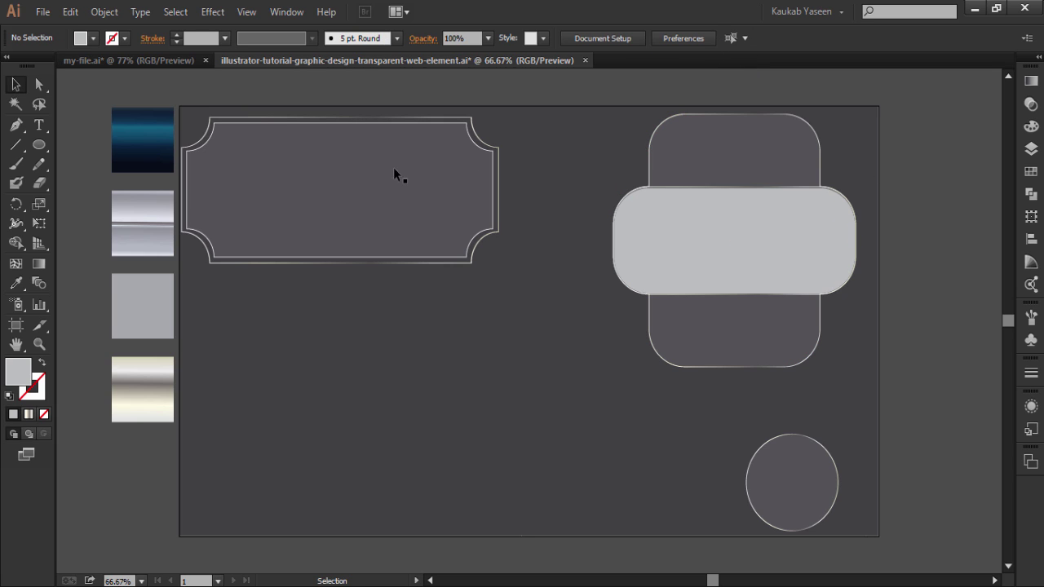
left_click_drag(228, 152, 231, 154)
left_click_drag(324, 186, 350, 470)
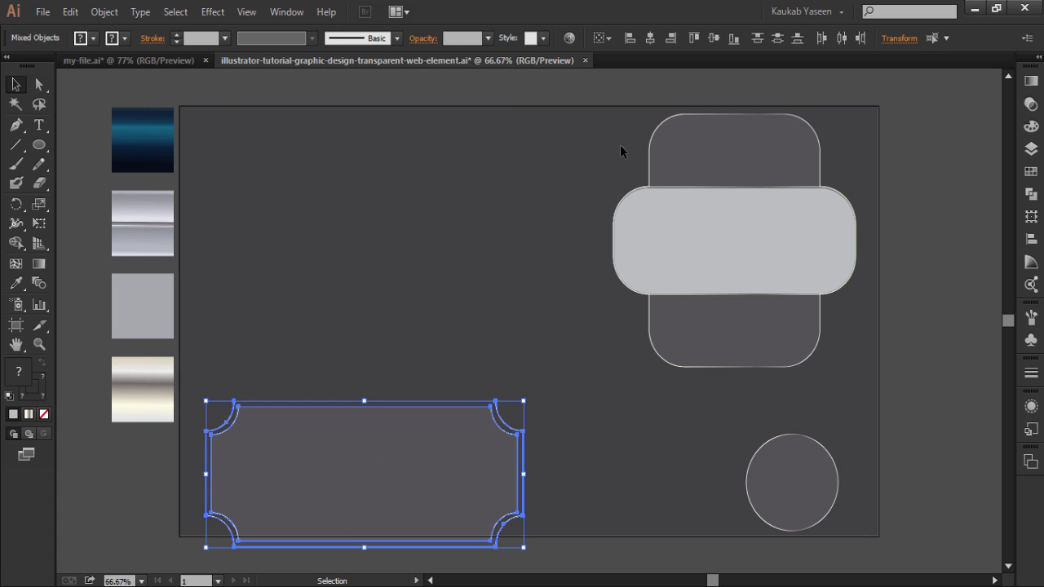
- Centre both rounded rectangles on the artboard, then move them up toward the top
mouse_move(619, 151)
left_mouse_down()
mouse_move(792, 284)
mouse_move(668, 264)
mouse_move(594, 273)
left_mouse_up()
left_click(608, 39)
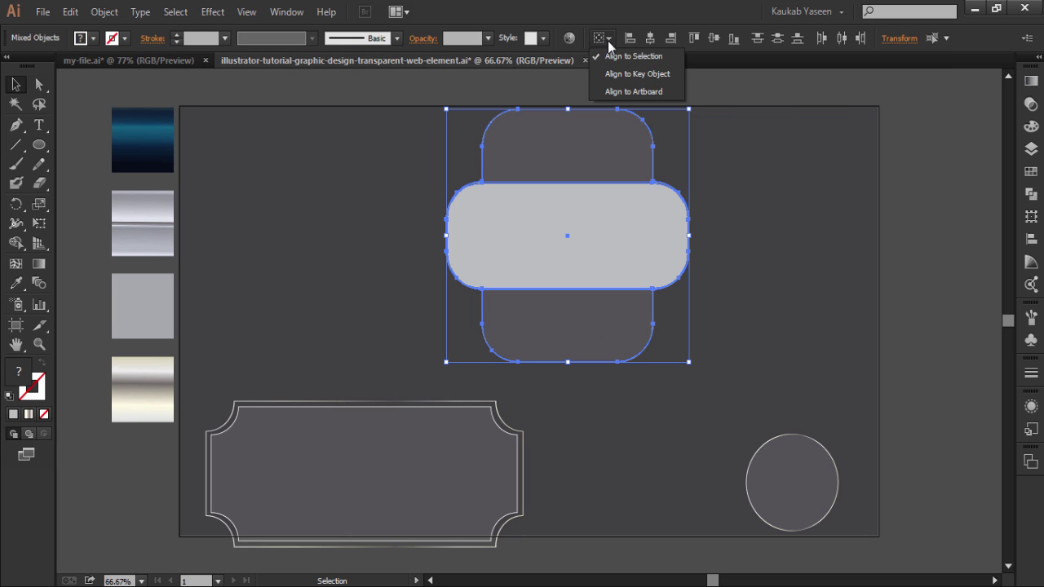
left_click(622, 85)
left_click(652, 39)
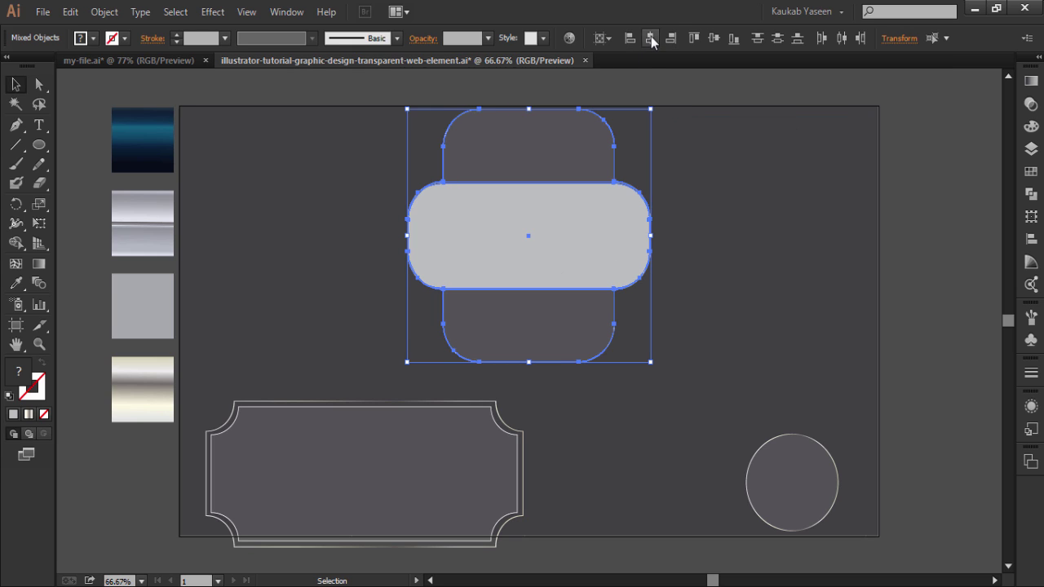
left_click(713, 39)
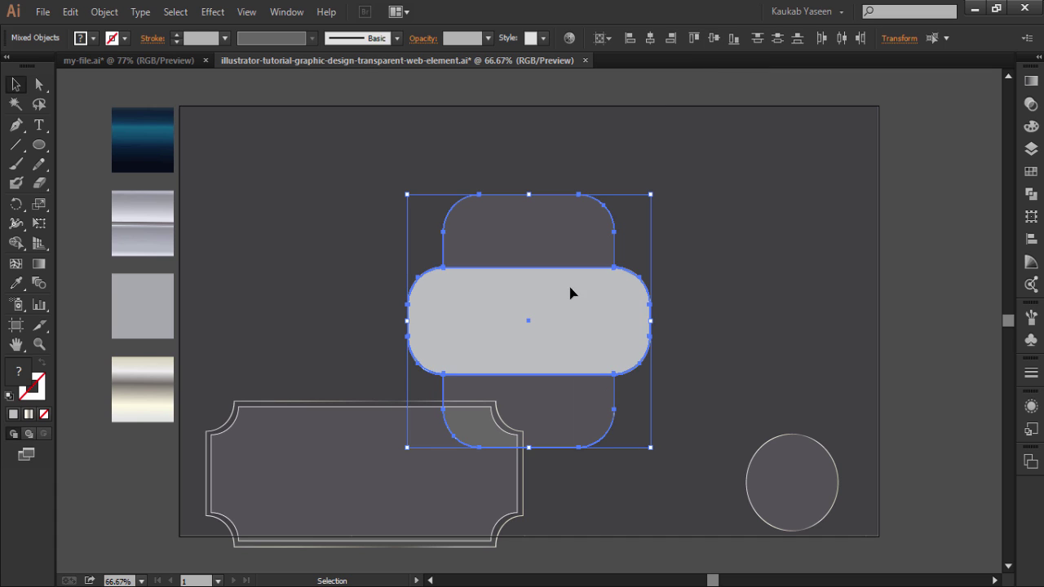
left_click_drag(531, 324, 537, 264)
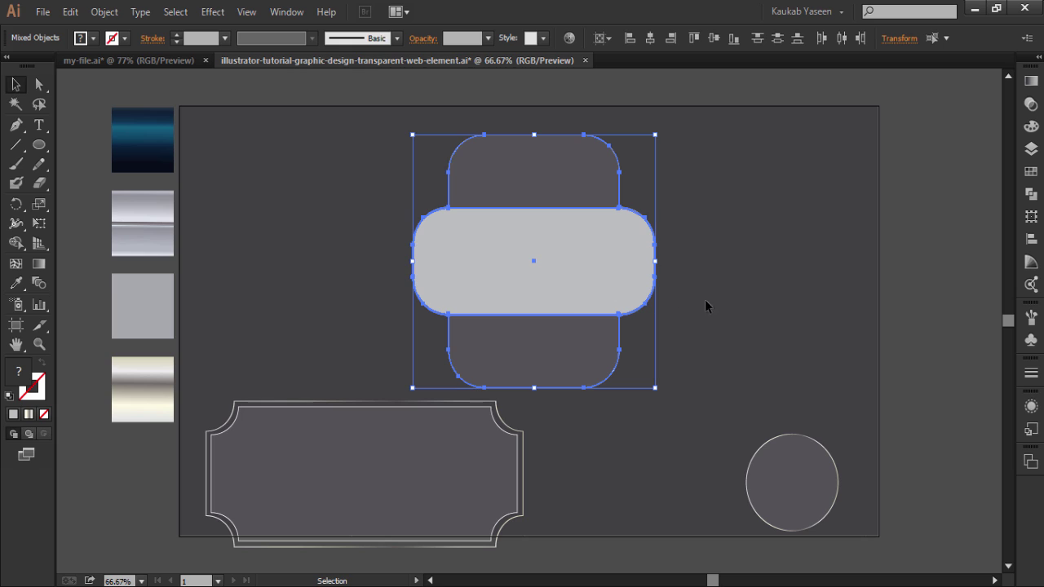
left_click(733, 300)
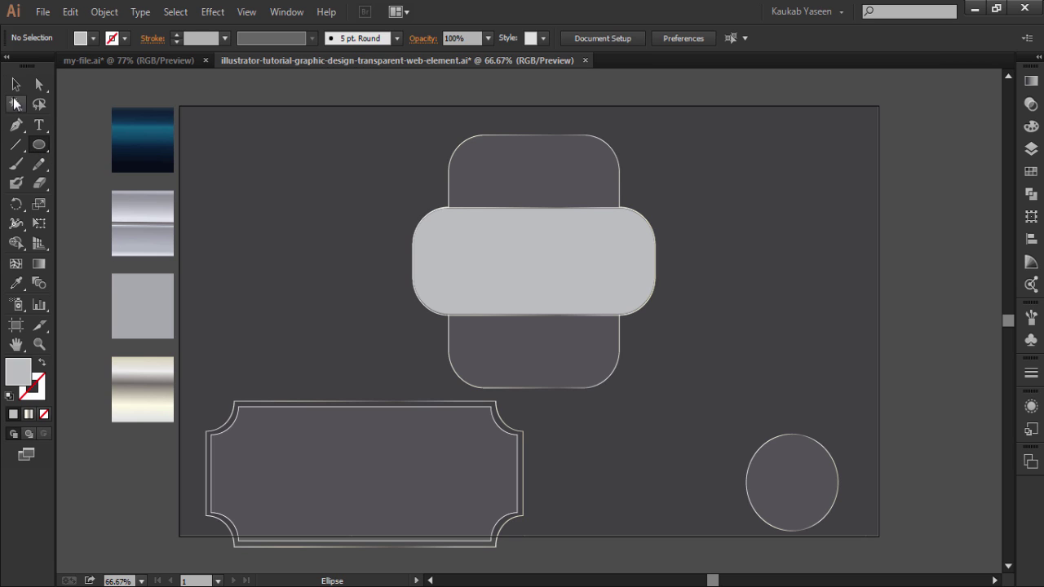
- Draw a small silver-gradient circle and copy it to the tall panel's top corners
left_click(149, 218)
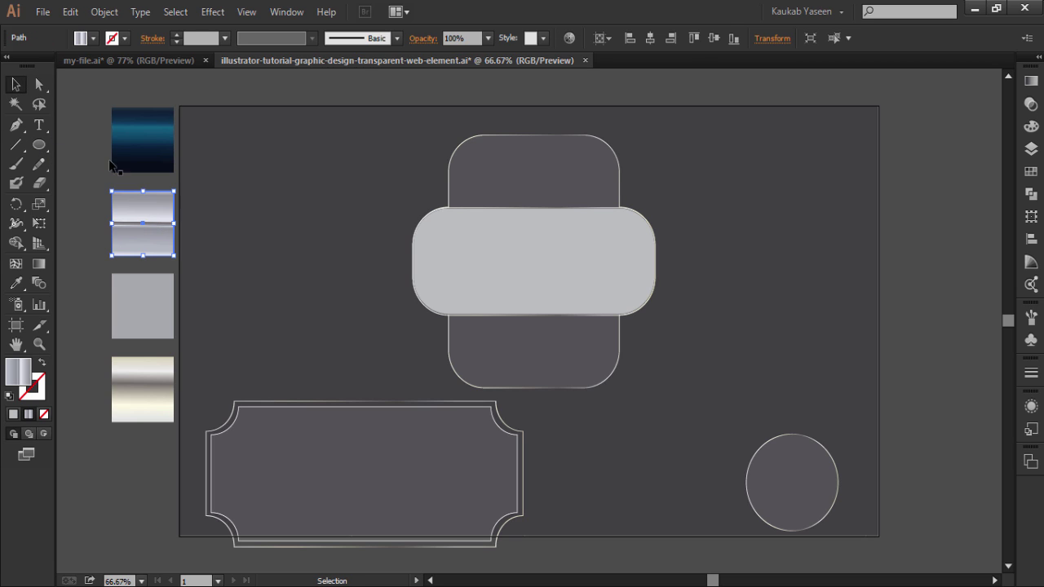
left_click(38, 145)
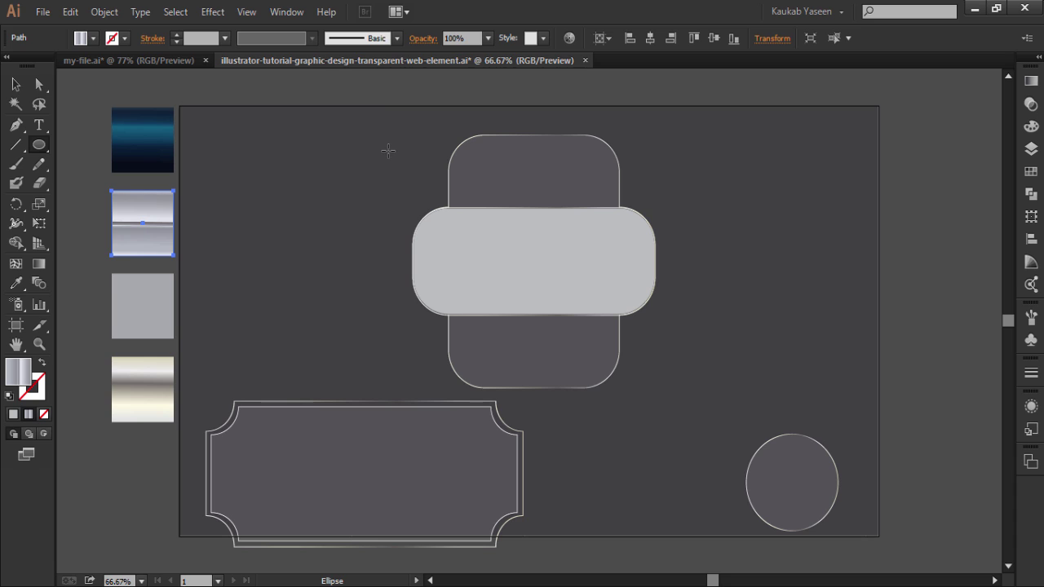
left_click(387, 153)
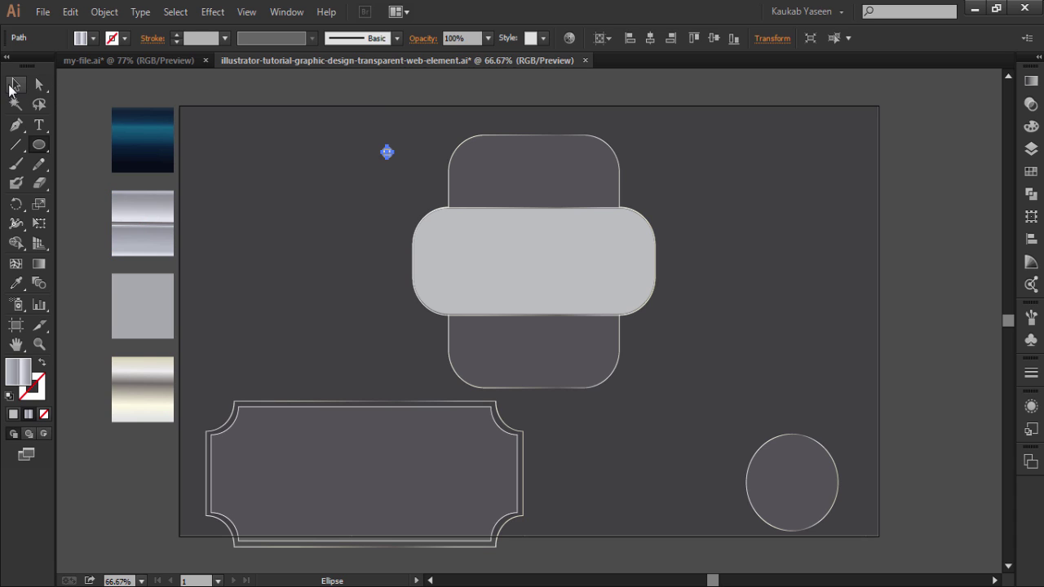
left_click(15, 84)
left_click(389, 186)
left_click_drag(388, 153, 604, 159)
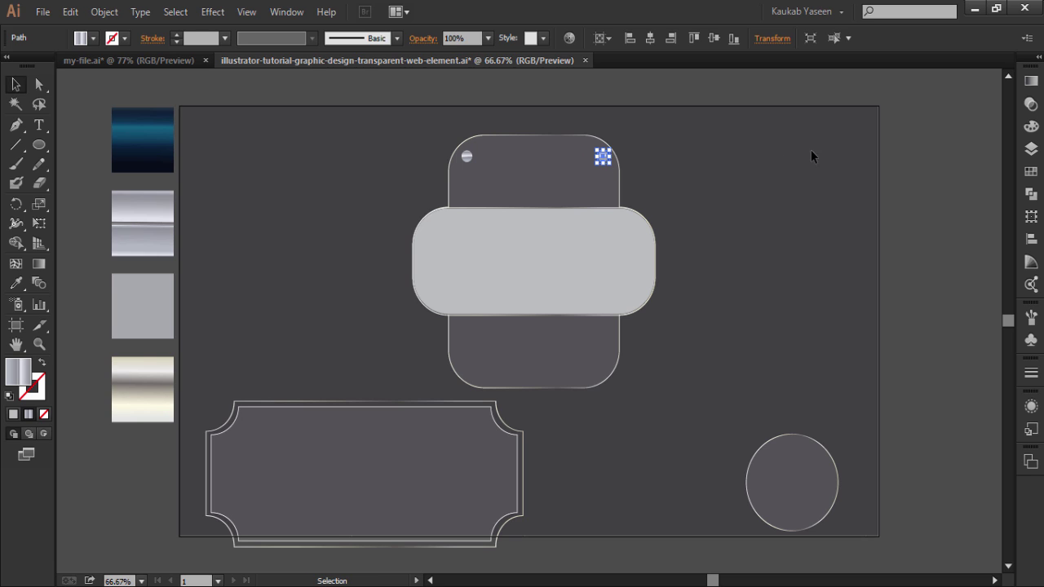
- Copy the two top screw circles down to the panel's bottom corners
left_click(698, 173)
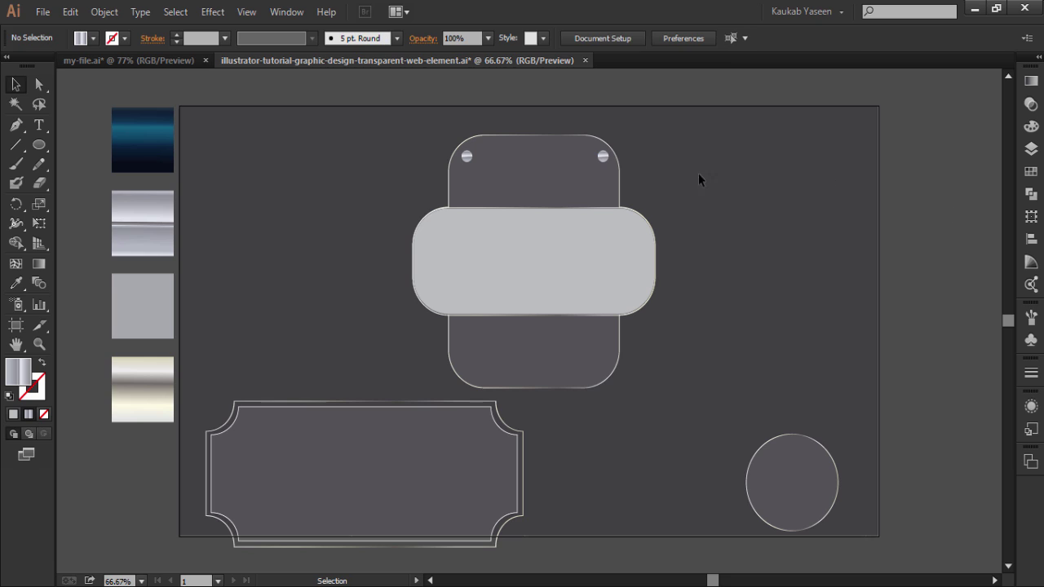
left_click(600, 160)
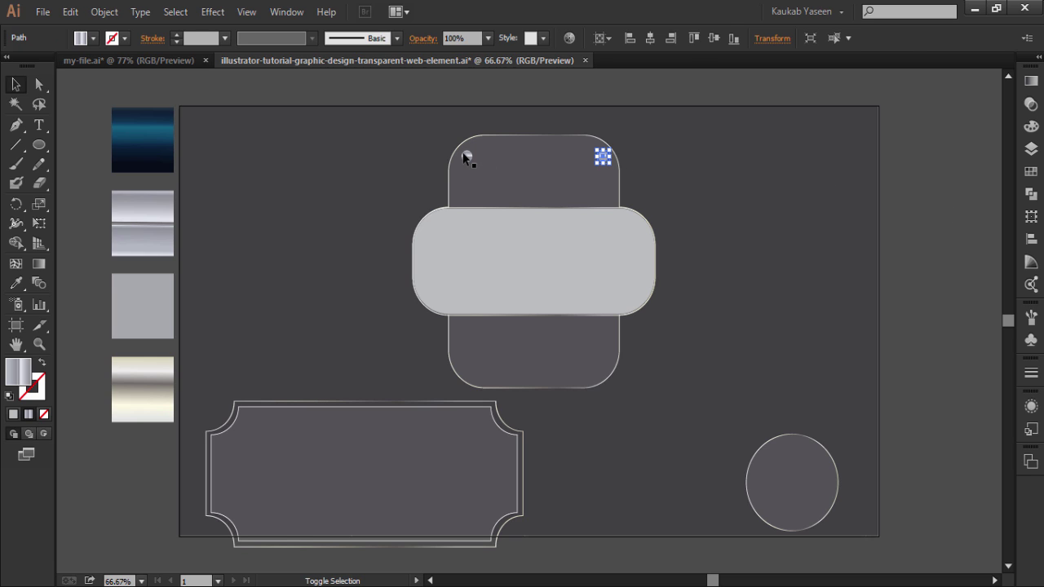
left_click(467, 156, "shift")
left_click_drag(604, 157, 593, 371)
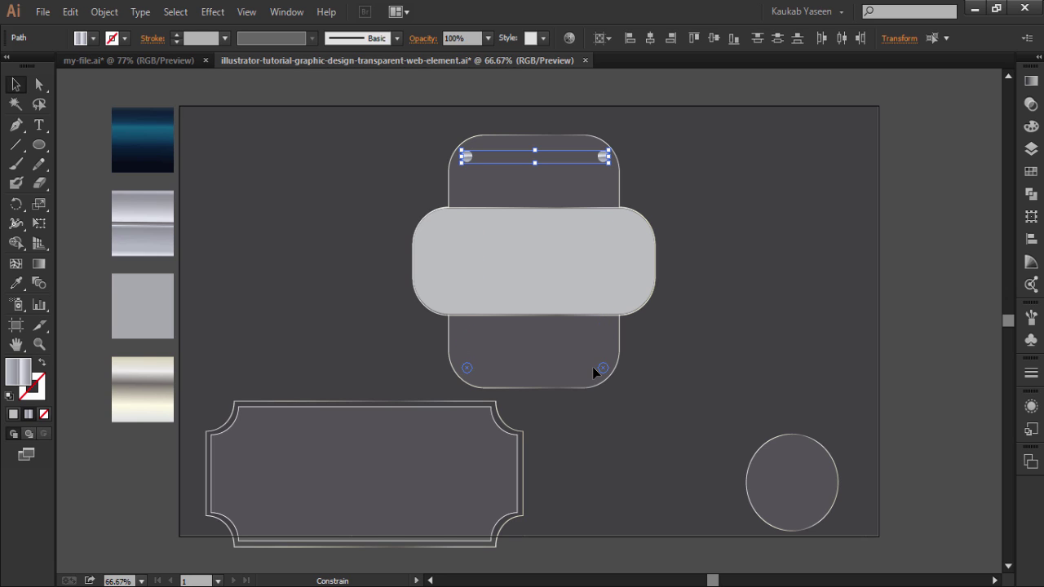
left_click_drag(593, 371, 595, 373)
left_click(697, 338)
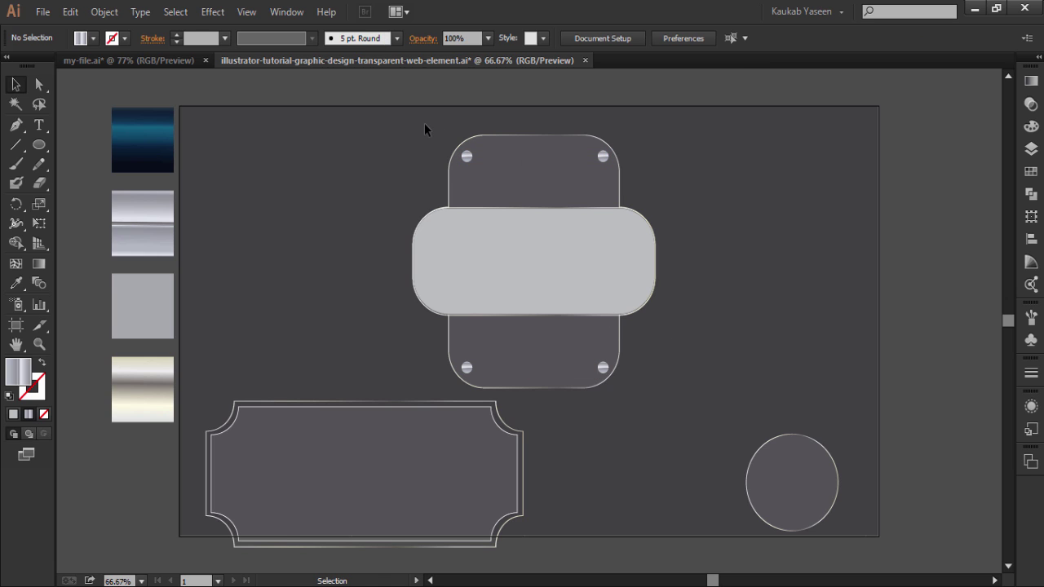
- Group the rounded rectangles with all four screw circles
left_click_drag(422, 125, 676, 335)
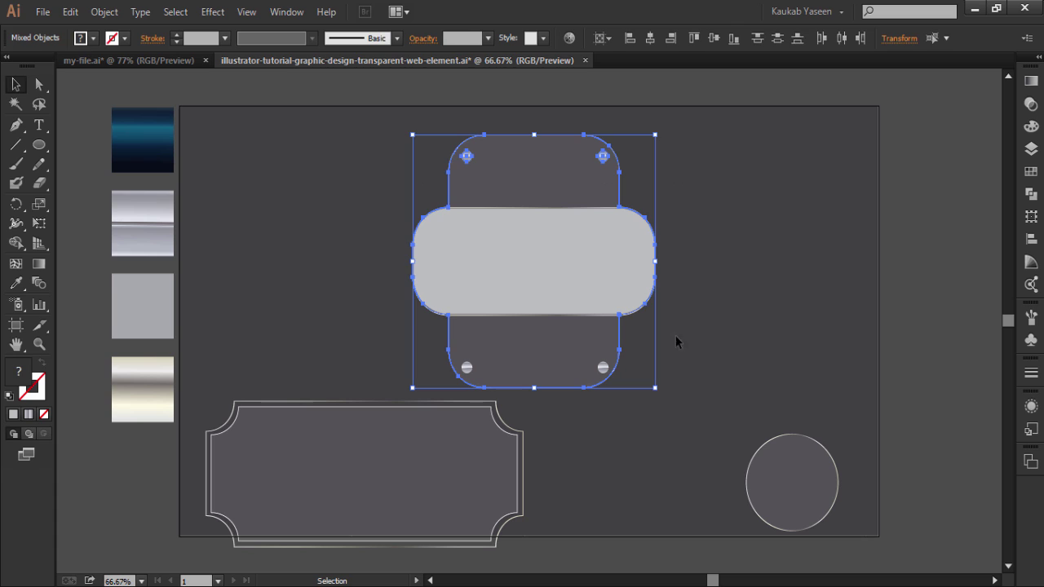
left_click(602, 368, "shift")
left_click(466, 368, "shift")
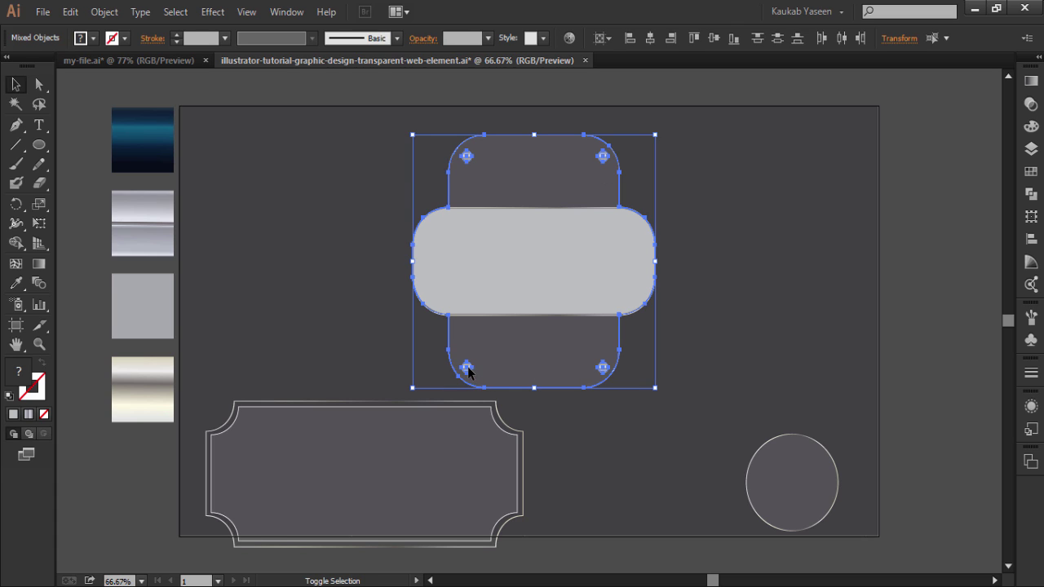
right_click(553, 356)
left_click(600, 428)
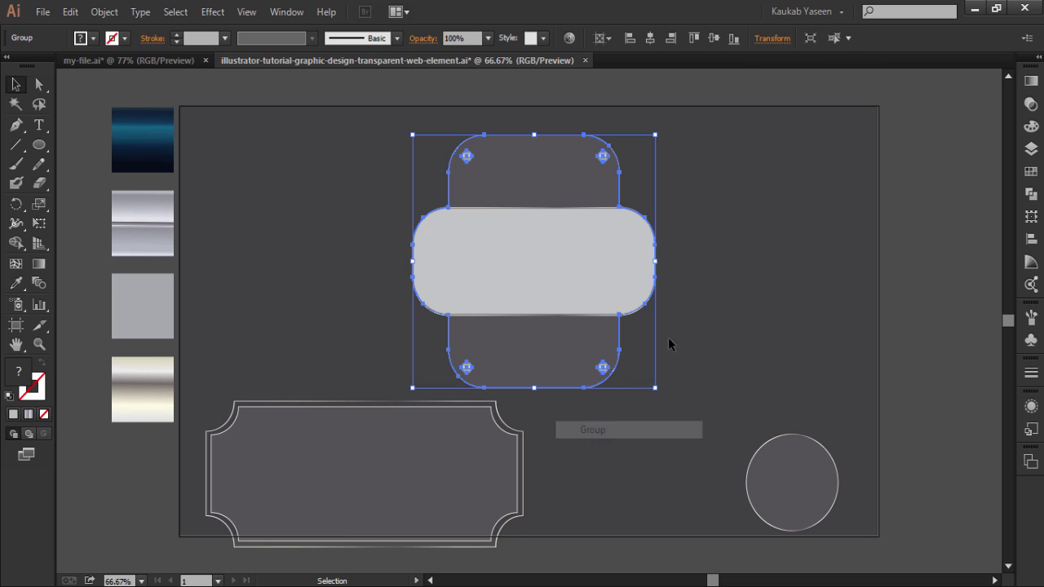
left_click(785, 268)
mouse_move(416, 120)
left_mouse_down()
mouse_move(563, 261)
mouse_move(601, 319)
mouse_move(613, 312)
left_mouse_up()
left_click(693, 275)
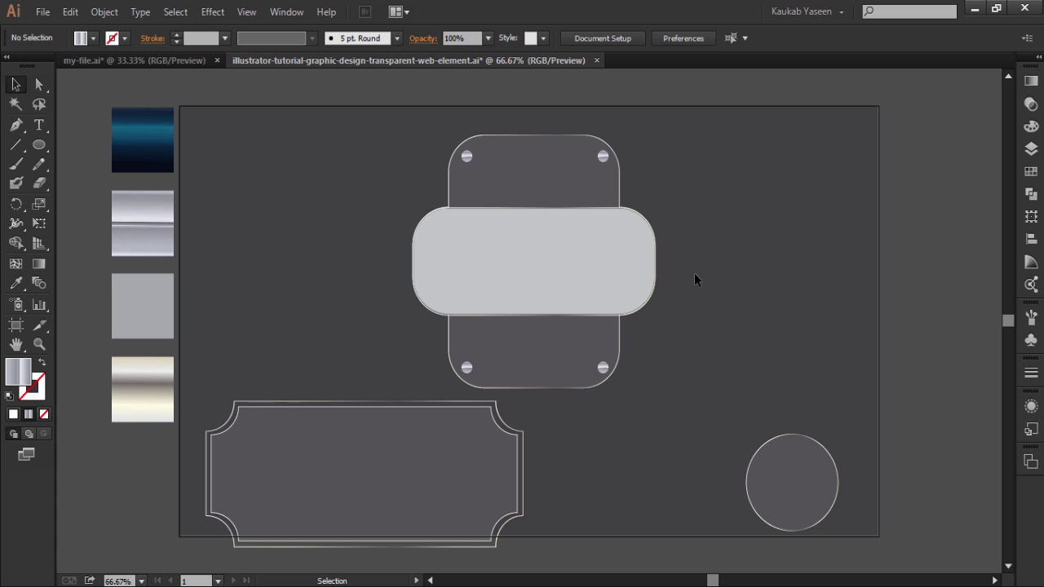
- Paste the title text and icons group beside the artboard and ungroup it
key("ctrl+v")
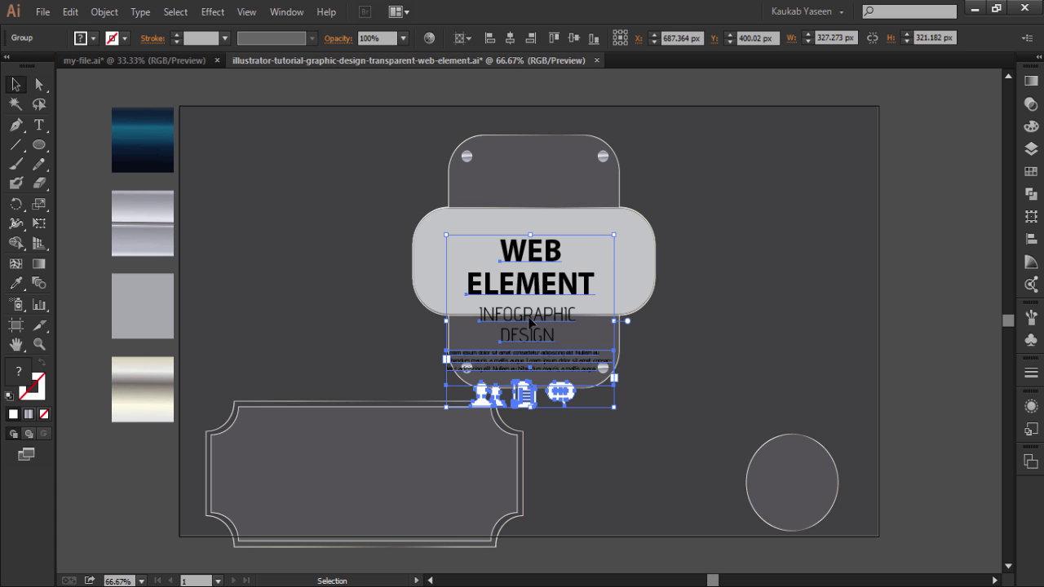
left_click_drag(526, 323, 961, 270)
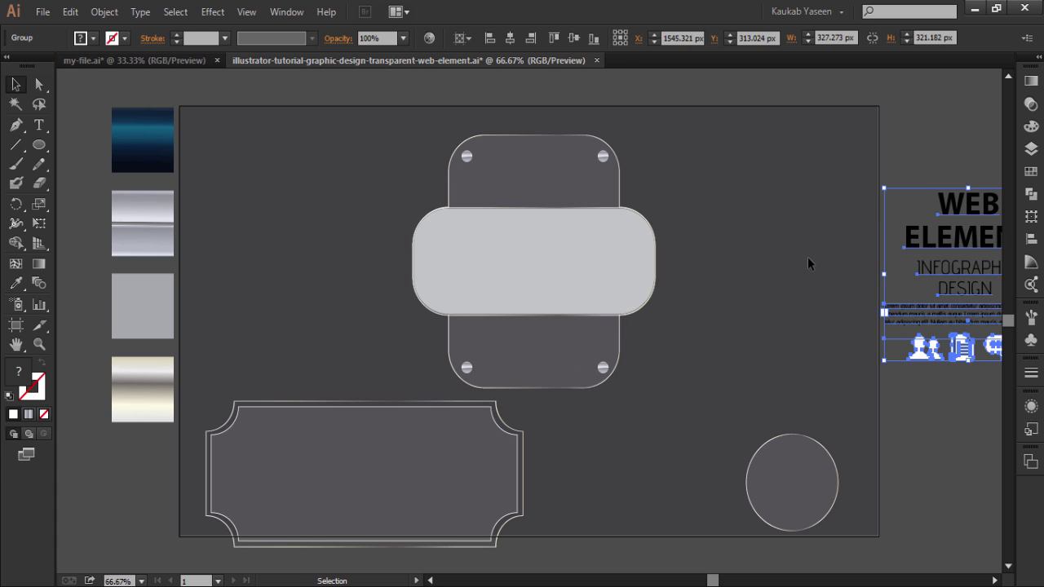
left_click(807, 257)
left_click(994, 210)
right_click(981, 208)
left_click(931, 301)
left_click(946, 147)
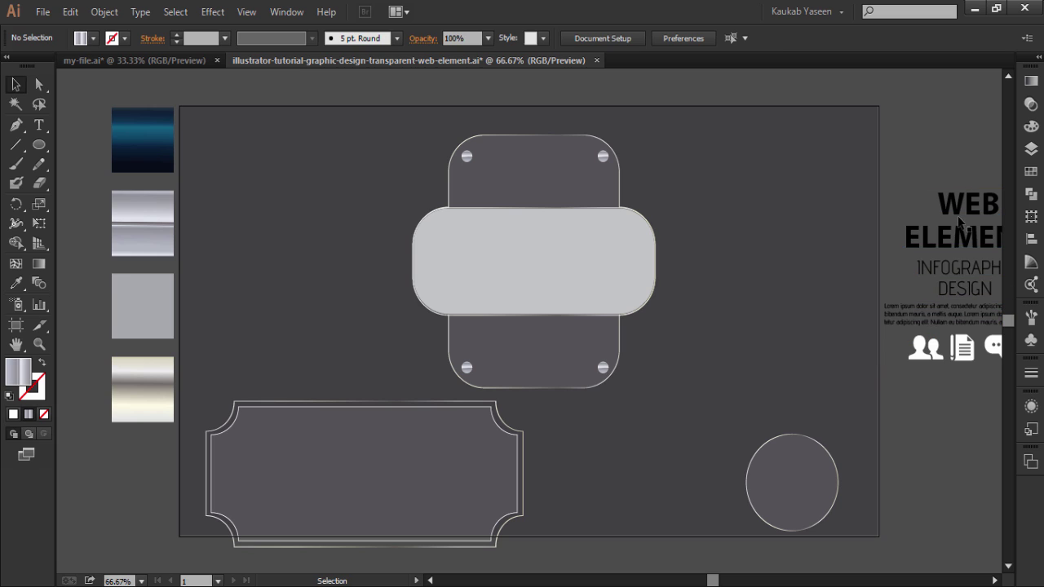
- Move WEB ELEMENT onto the wide bar and centre it horizontally and vertically on the panel
left_click_drag(963, 241, 526, 279)
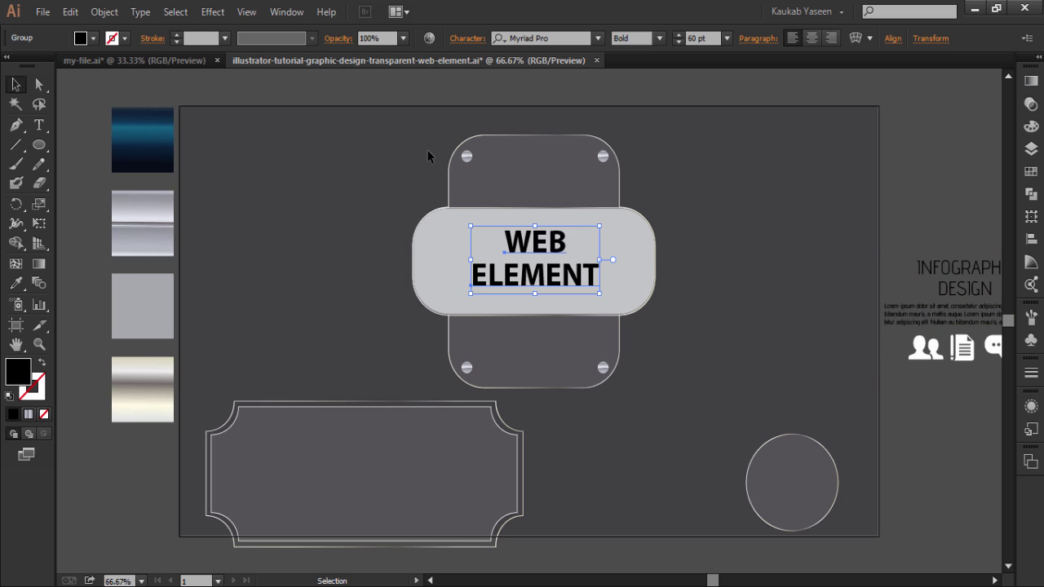
left_click_drag(429, 144, 574, 273)
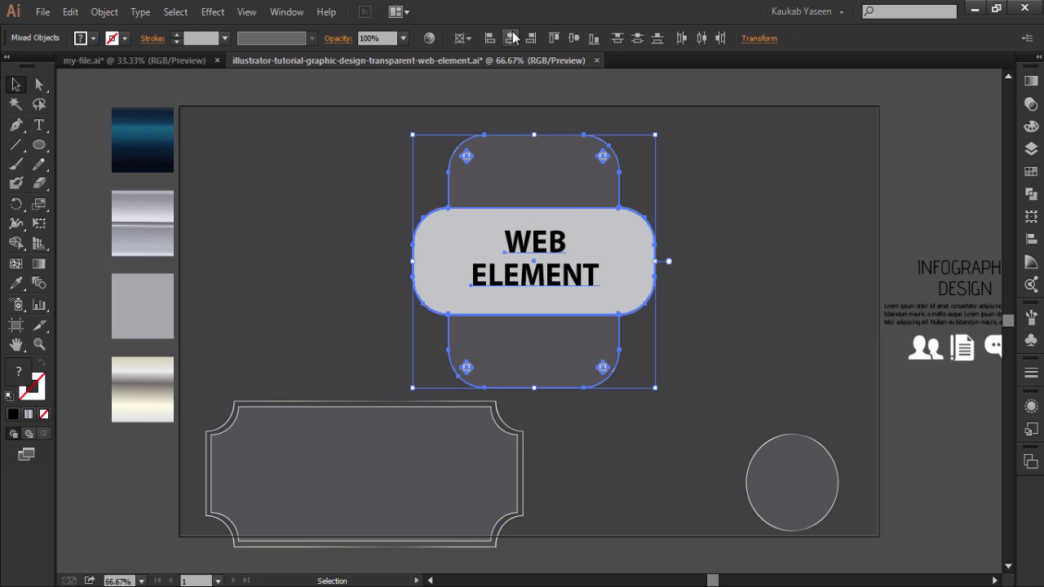
left_click(511, 38)
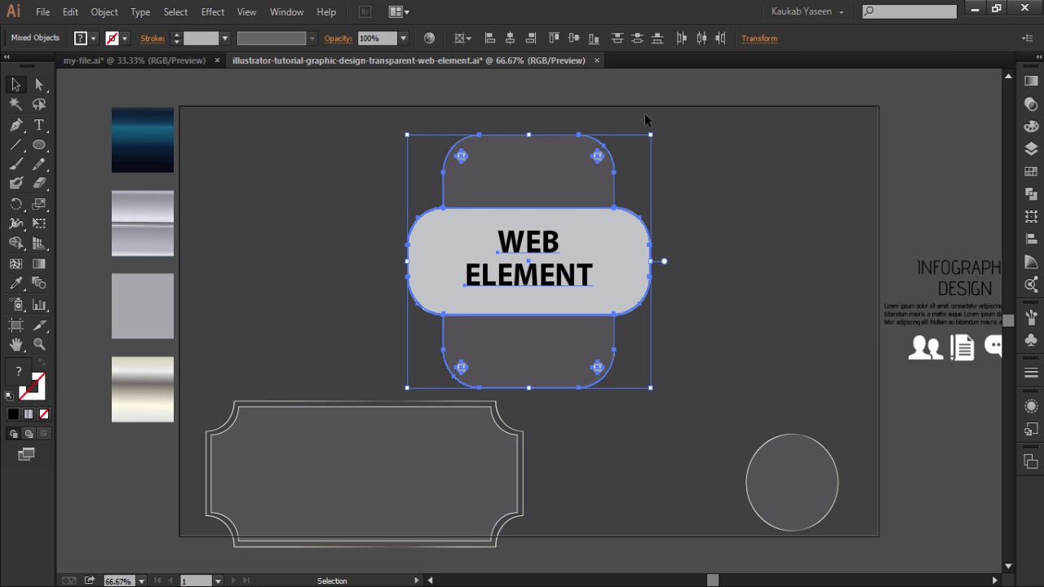
left_click(468, 39)
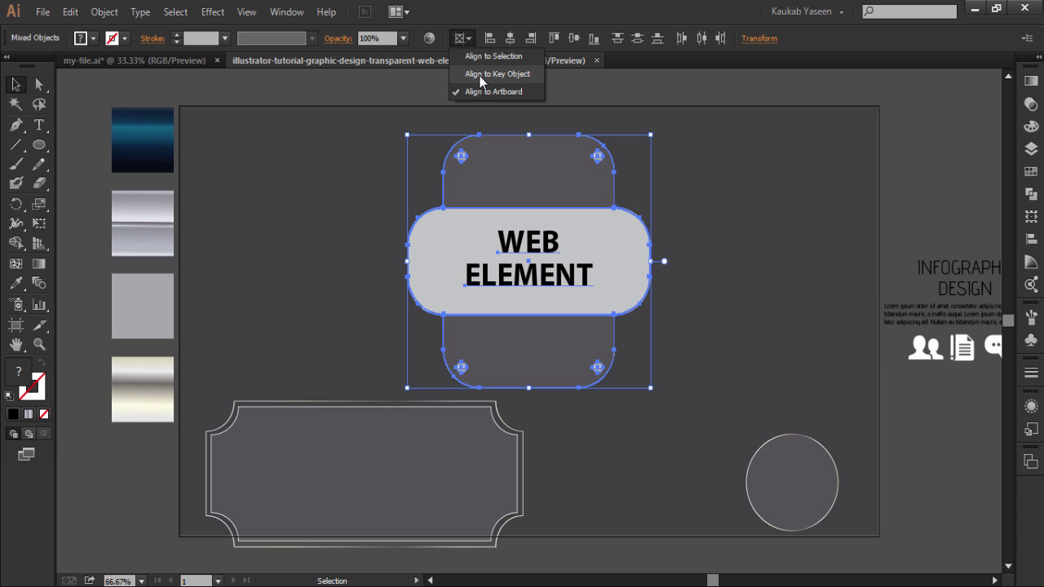
left_click(489, 55)
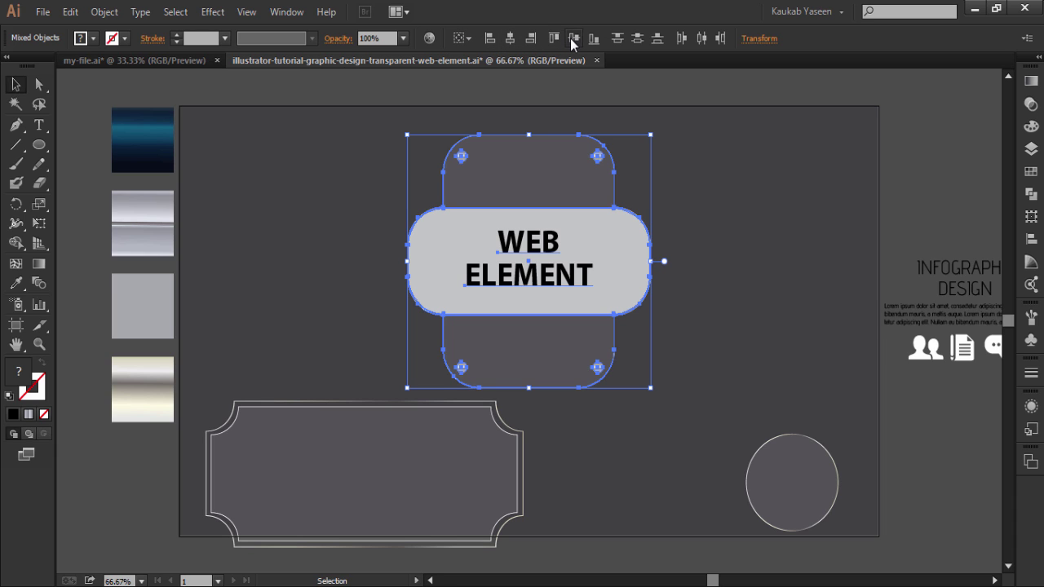
left_click(573, 38)
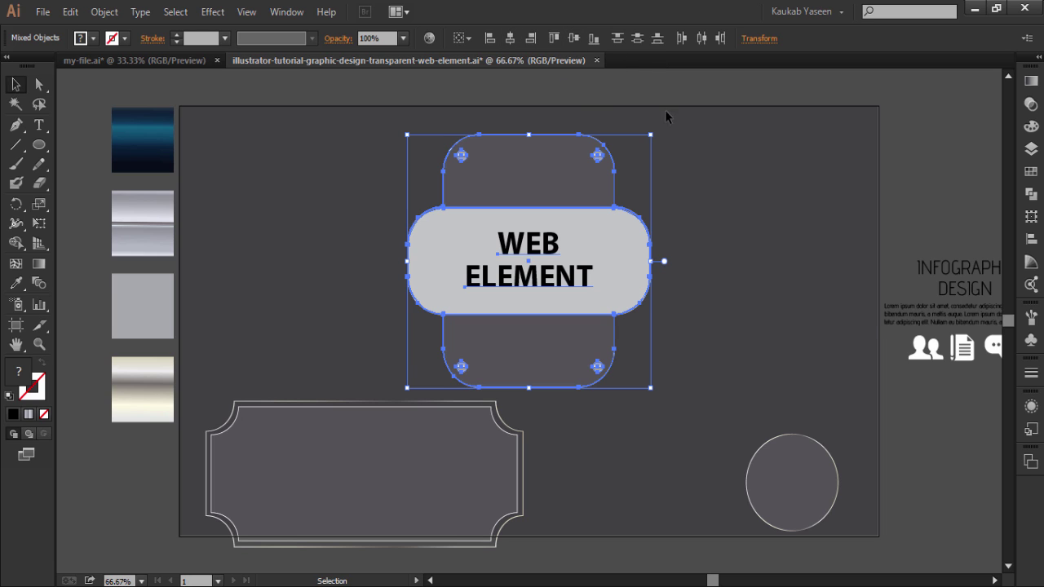
left_click(730, 183)
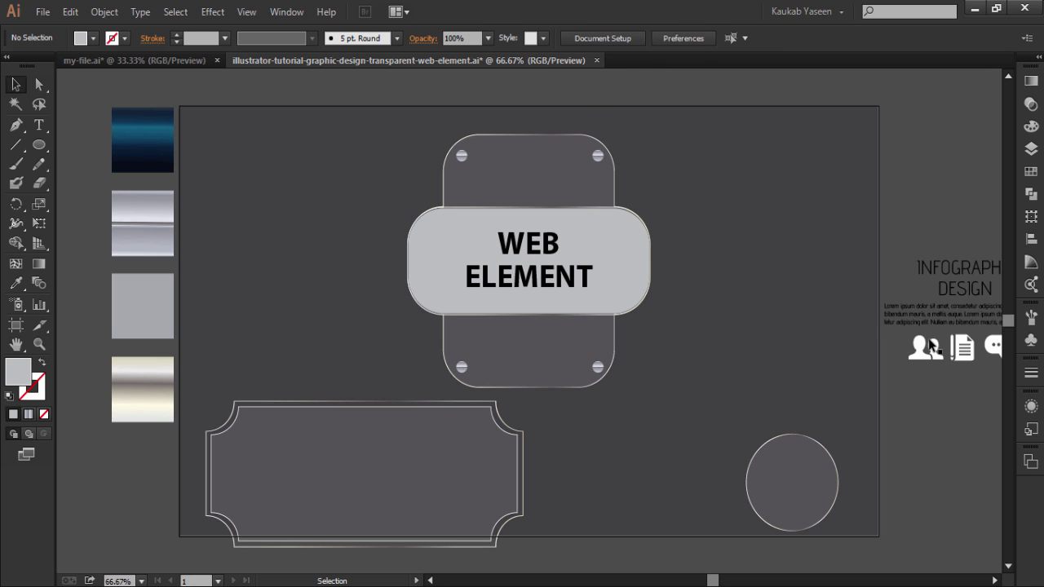
- Narrow the WEB ELEMENT title panel from its right side and re-centre the badge pieces
left_click(578, 233)
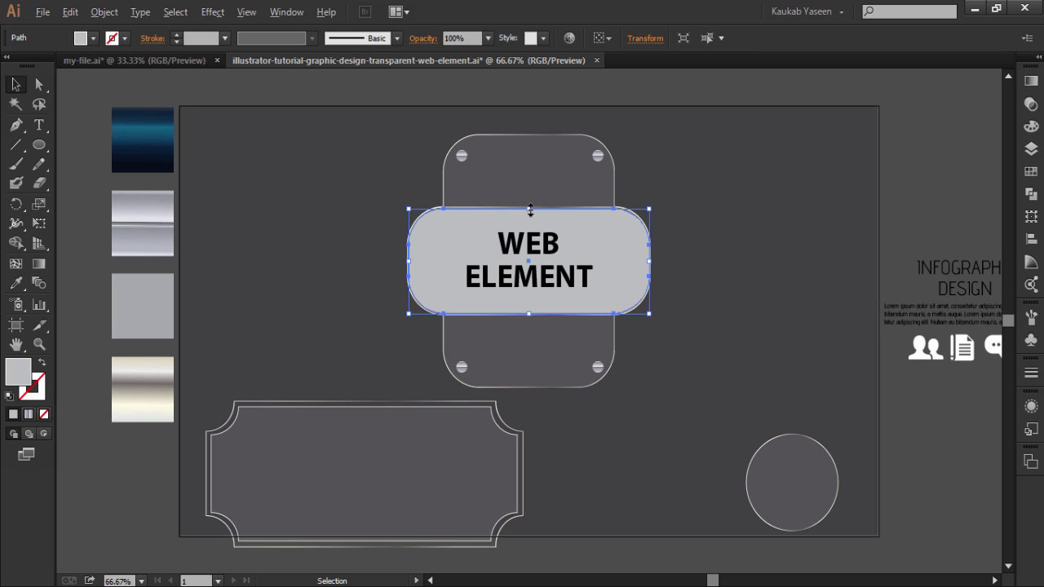
left_click_drag(530, 209, 530, 212)
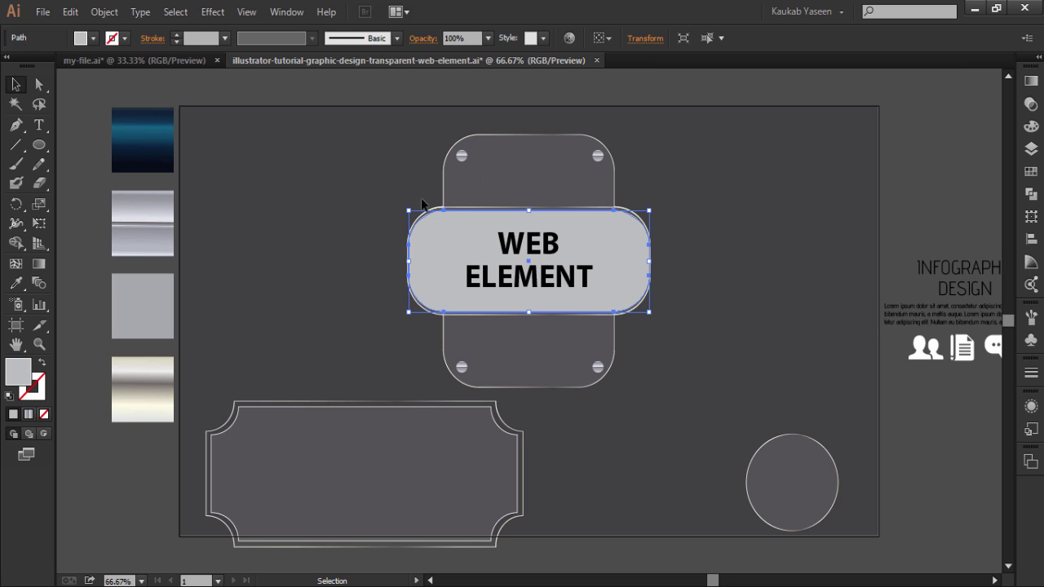
left_click(583, 307, "shift")
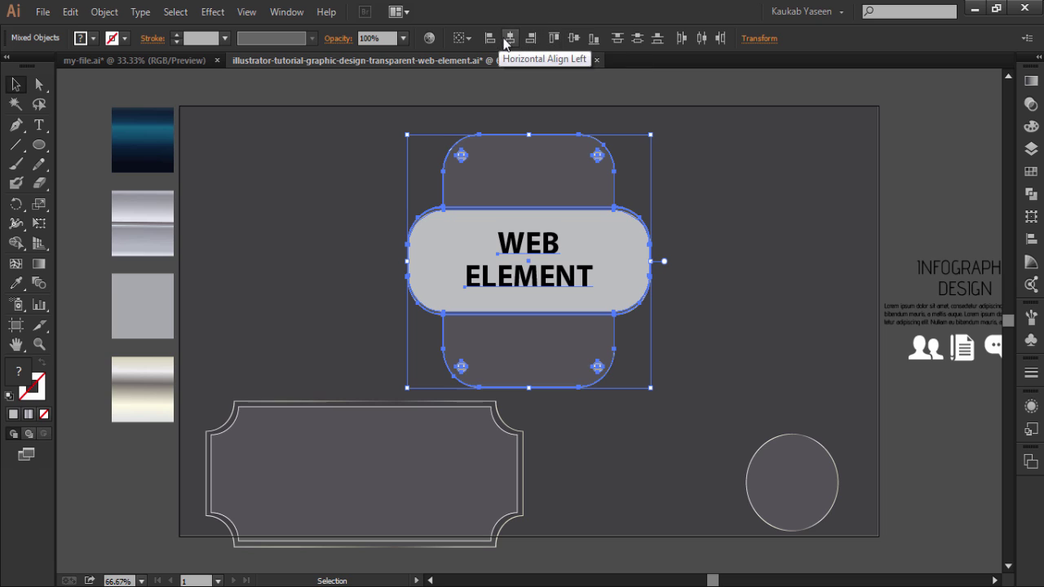
left_click(759, 199)
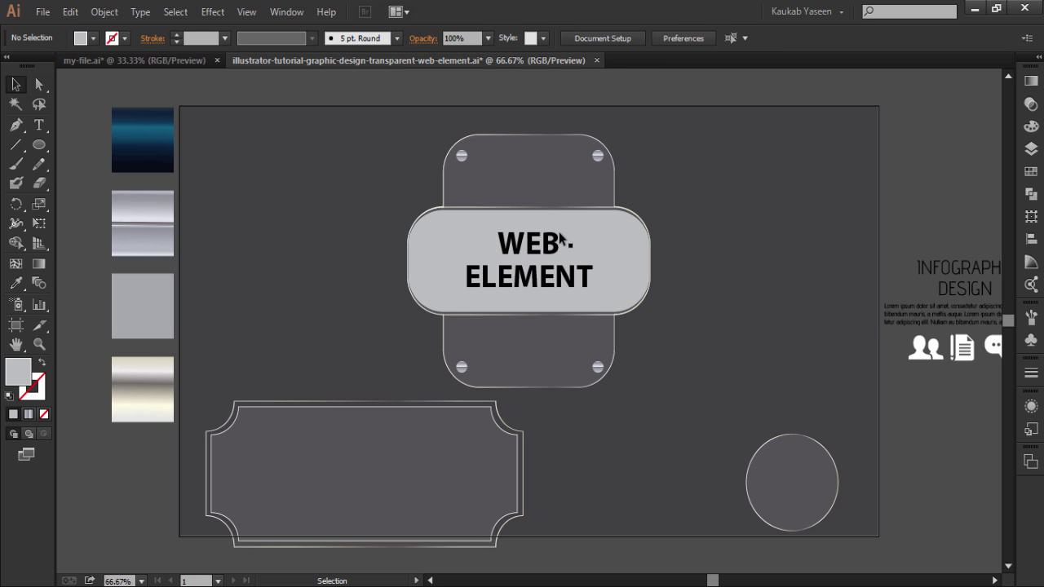
left_click(618, 252)
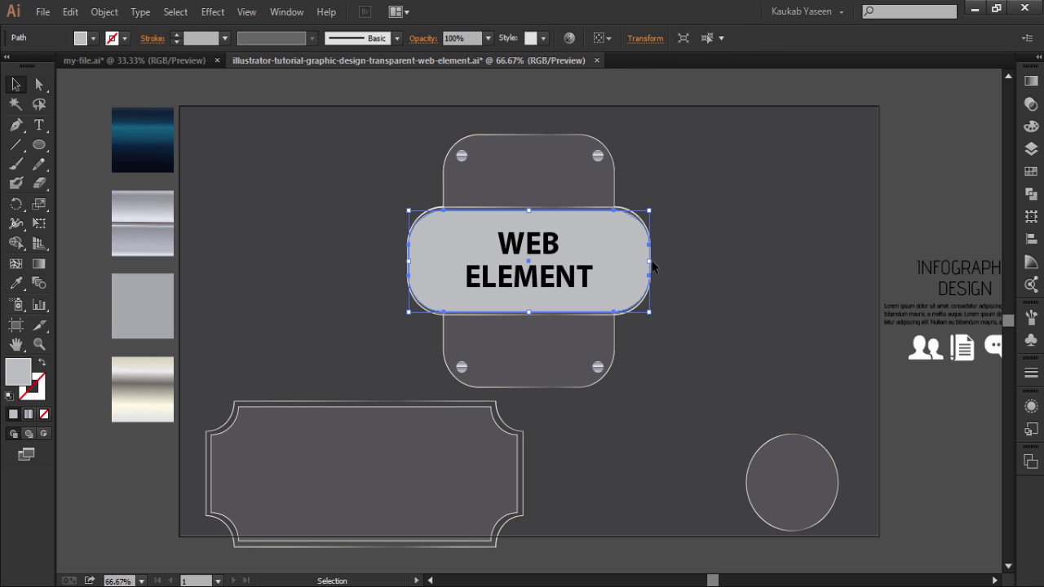
left_click_drag(650, 262, 648, 262)
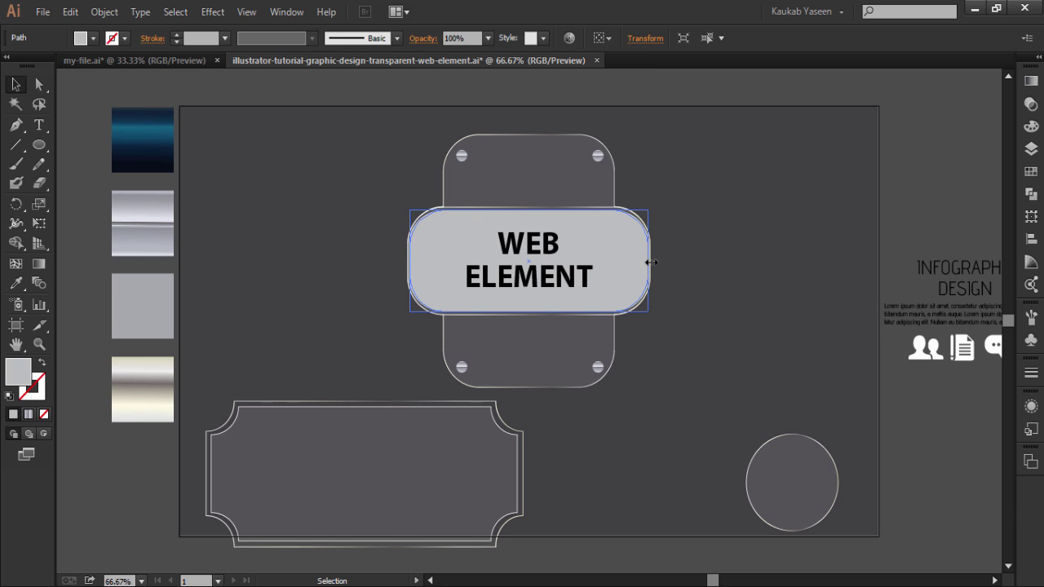
left_click(698, 262)
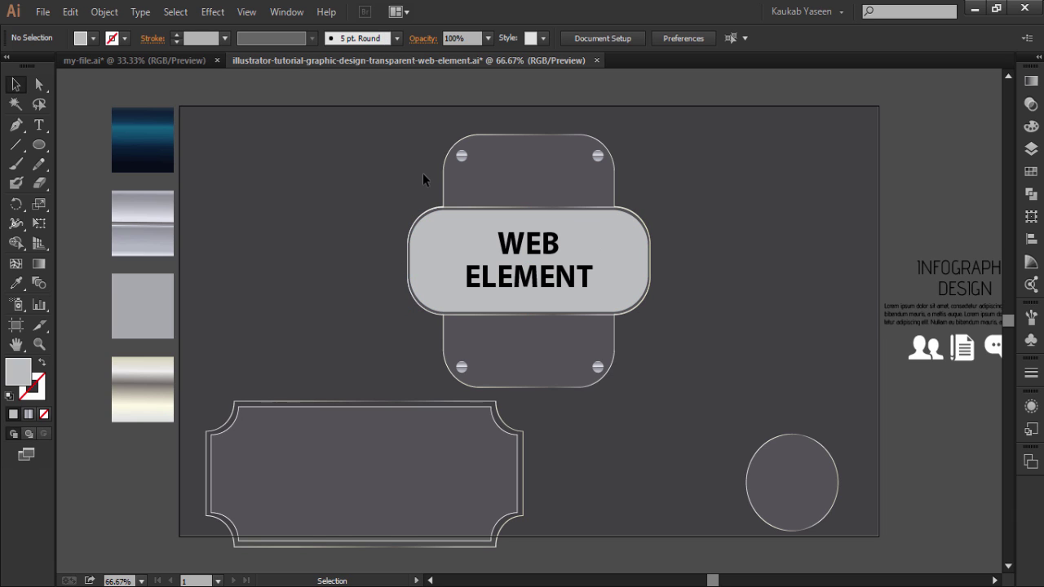
left_click_drag(416, 164, 636, 353)
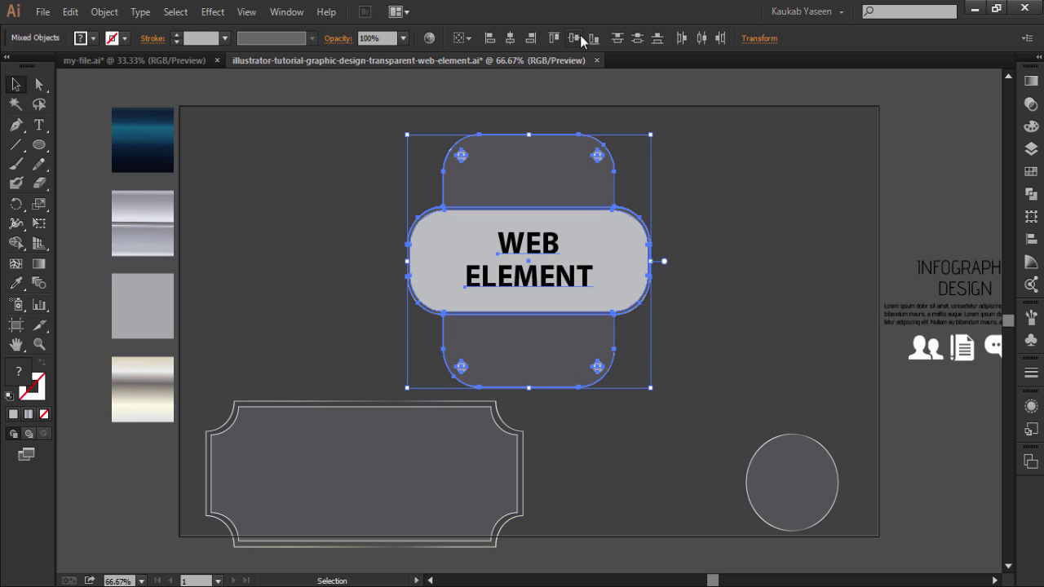
left_click(733, 183)
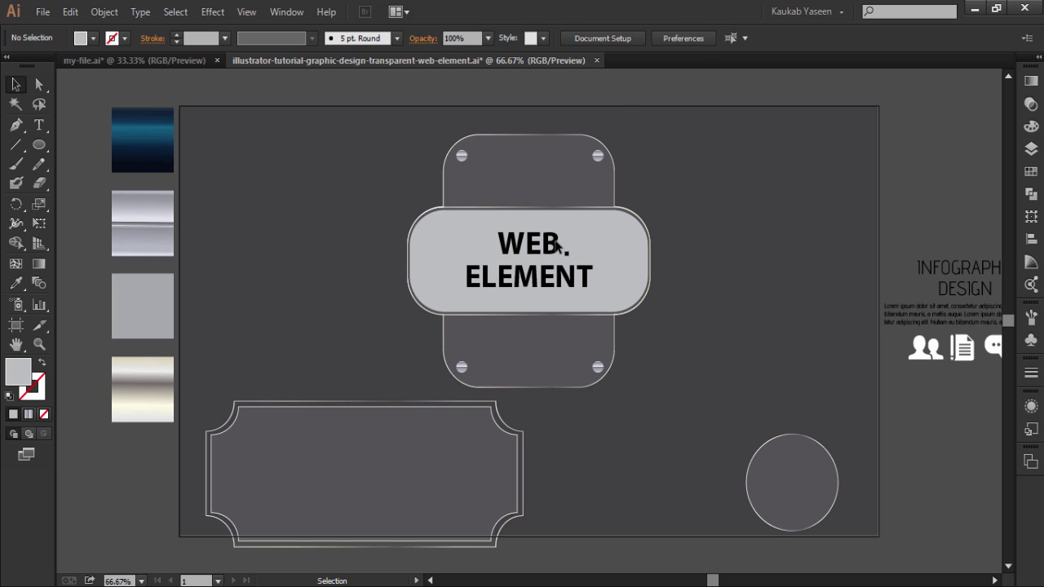
- Drag the INFOGRAPHIC DESIGN text onto the badge's top section
left_click(569, 241)
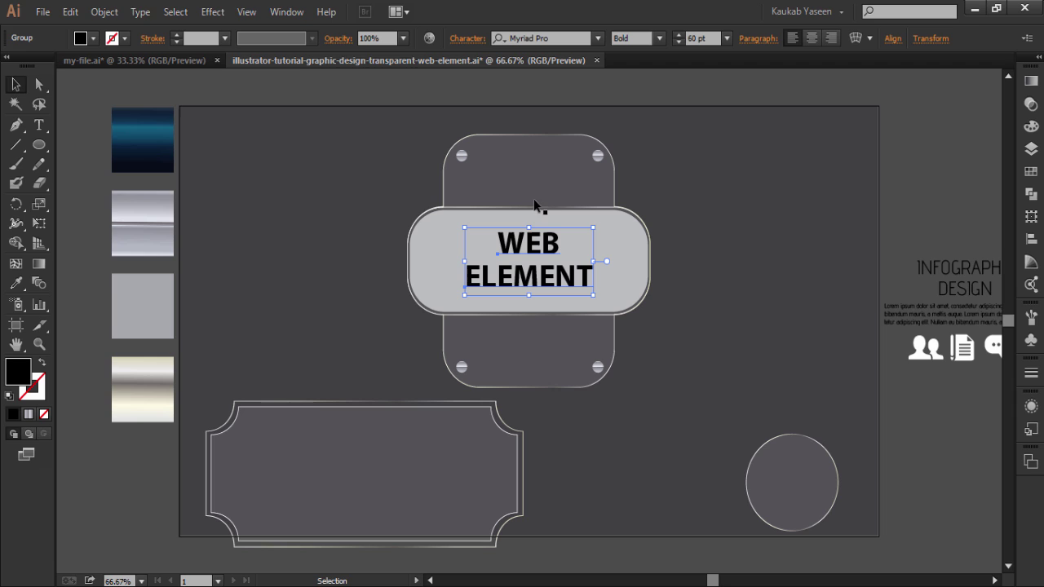
left_click(963, 279)
left_click_drag(963, 278, 531, 169)
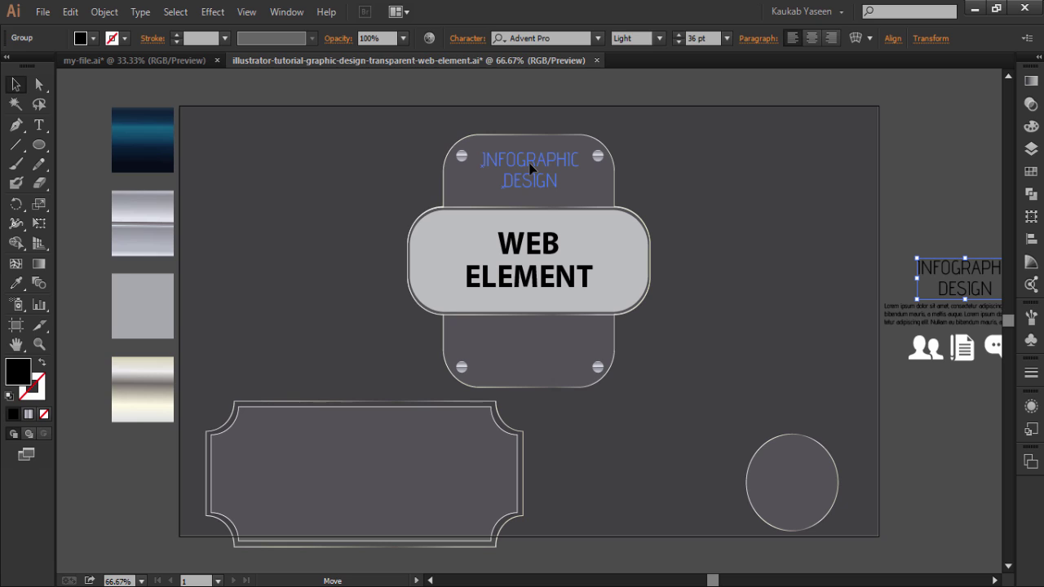
- Place INFOGRAPHIC DESIGN between the top rivets and move the lorem ipsum text onto the badge bottom
left_click_drag(530, 168, 530, 168)
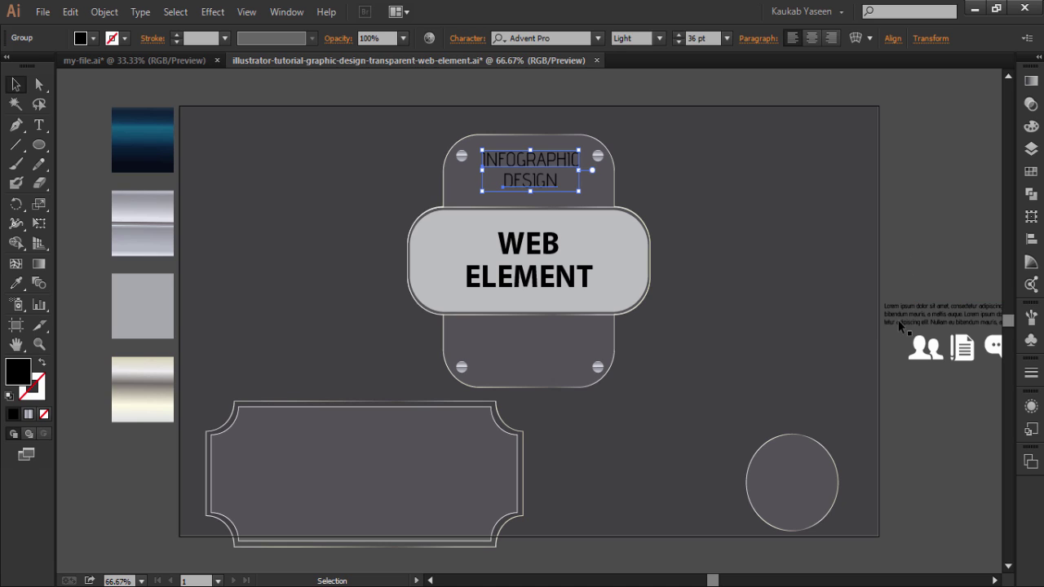
left_click(947, 317)
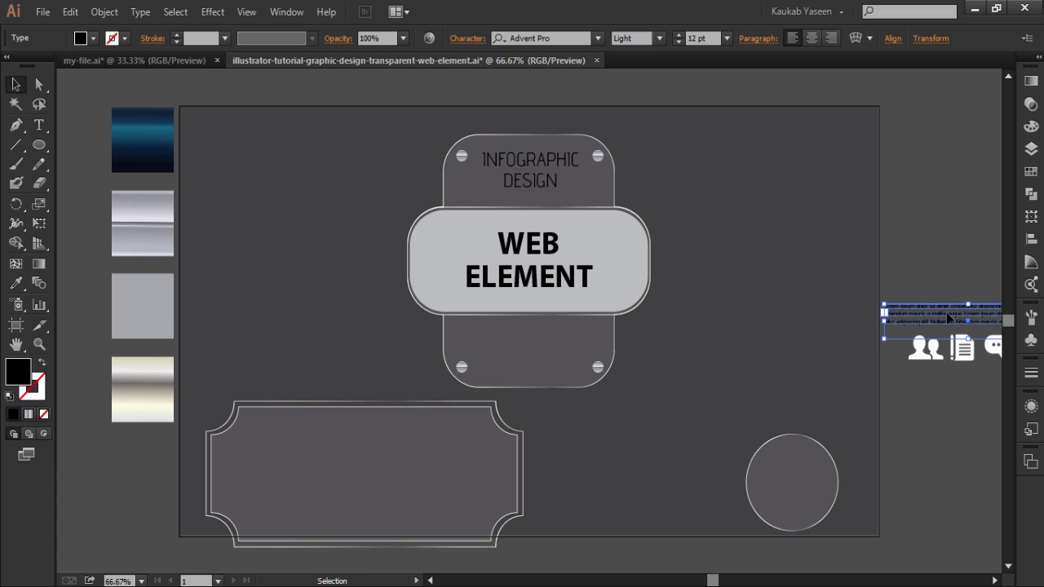
left_click_drag(948, 317, 509, 336)
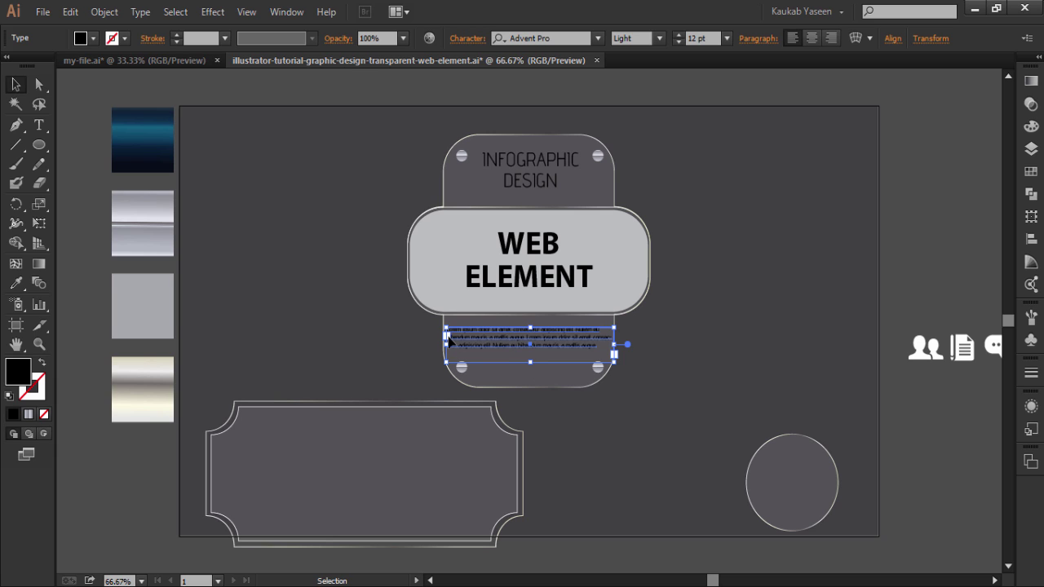
- Narrow the lorem ipsum text box, centre its lines, and nudge it two steps lower
mouse_move(613, 345)
left_mouse_down()
mouse_move(522, 334)
mouse_move(535, 347)
left_mouse_up()
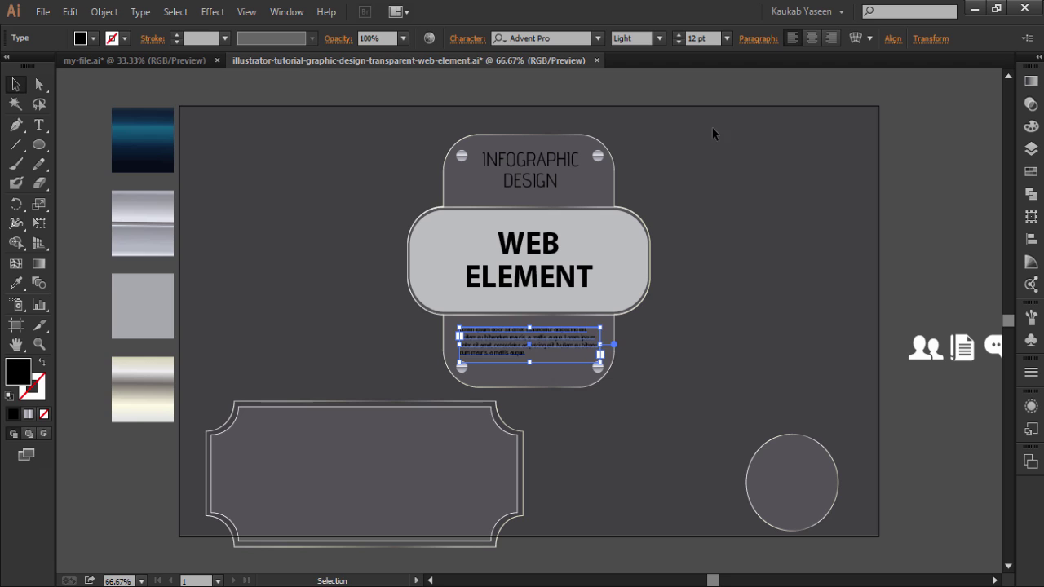
left_click(811, 40)
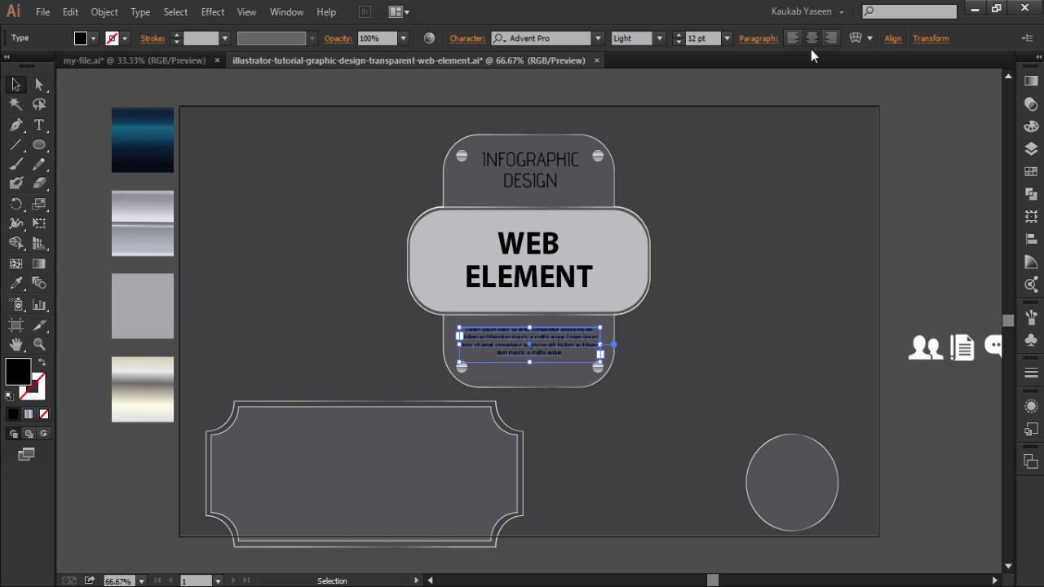
left_click_drag(533, 348, 531, 355)
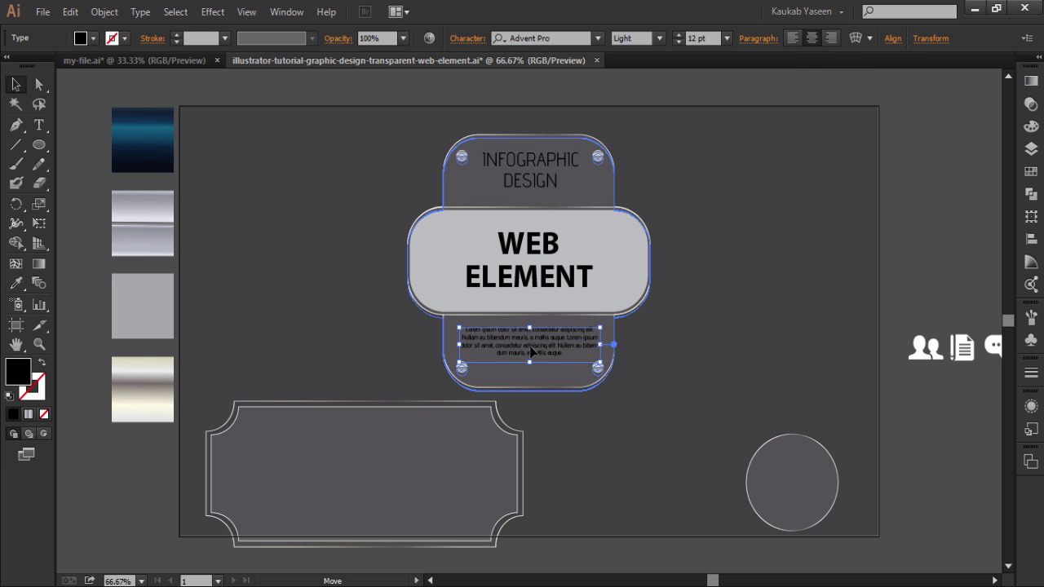
left_click(532, 349)
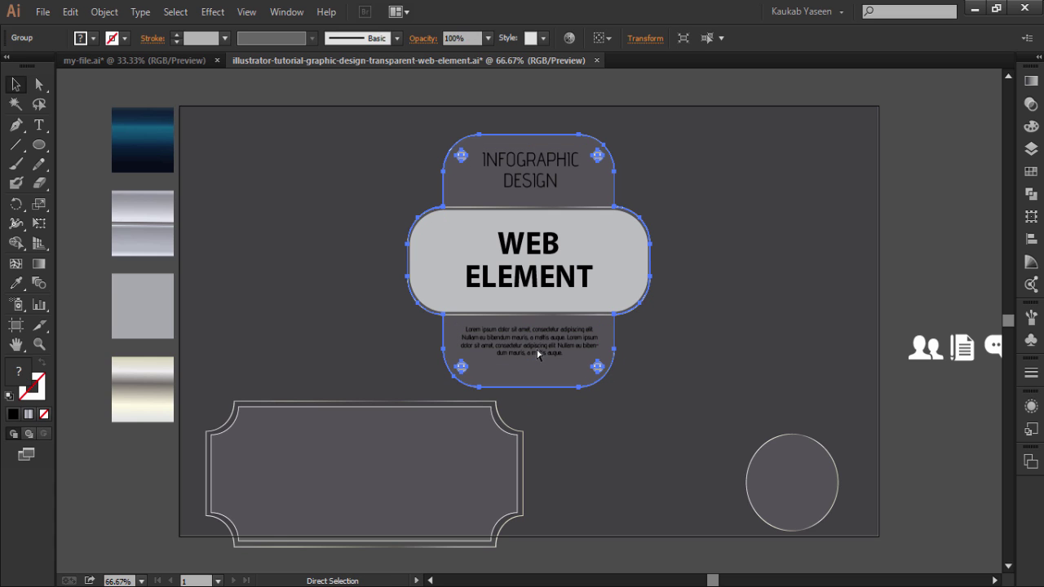
left_click(716, 358)
left_click(545, 339)
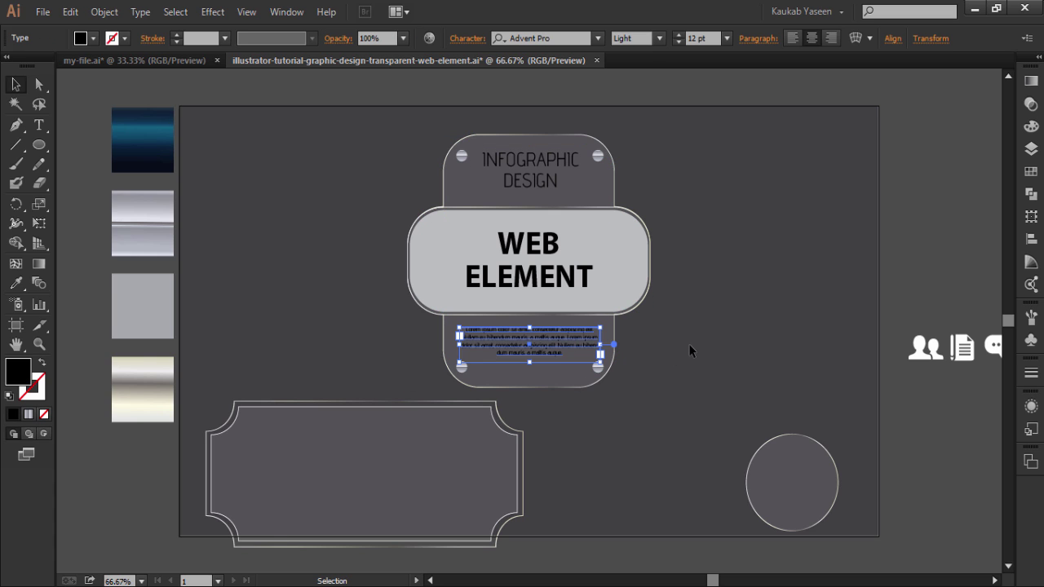
key("Down")
key("Down")
key("Down")
key("Down")
key("Down")
key("Down")
key("Down")
key("Down")
key("Down")
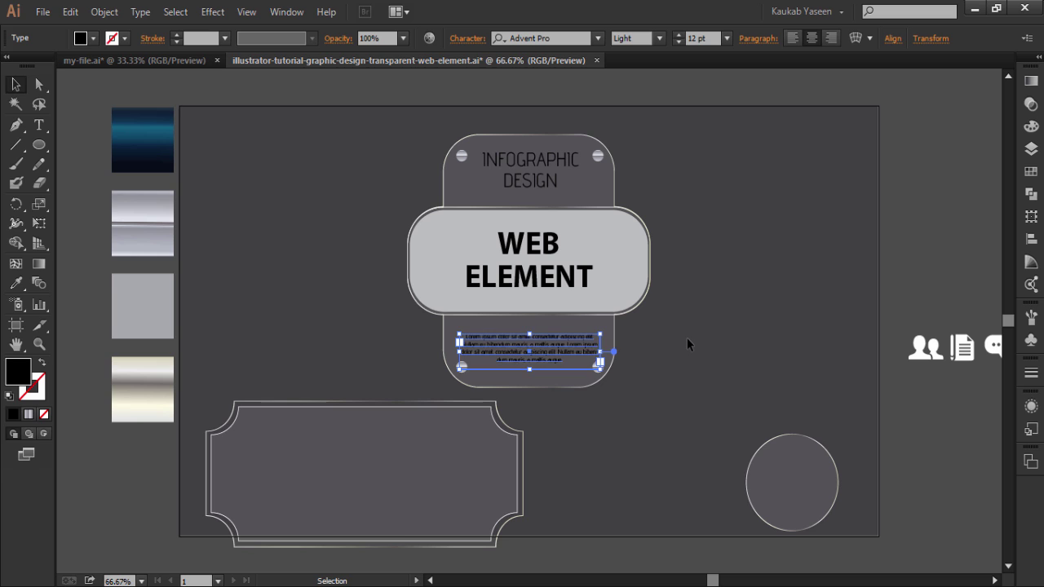
key("Down")
key("Down")
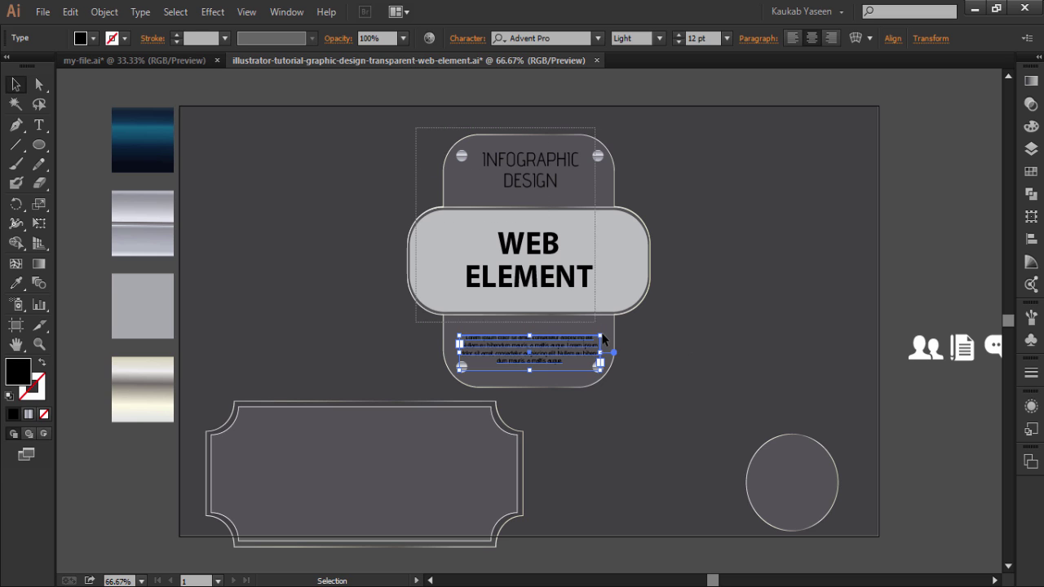
- Centre all the badge shapes and texts horizontally on each other
left_click_drag(445, 128, 618, 349)
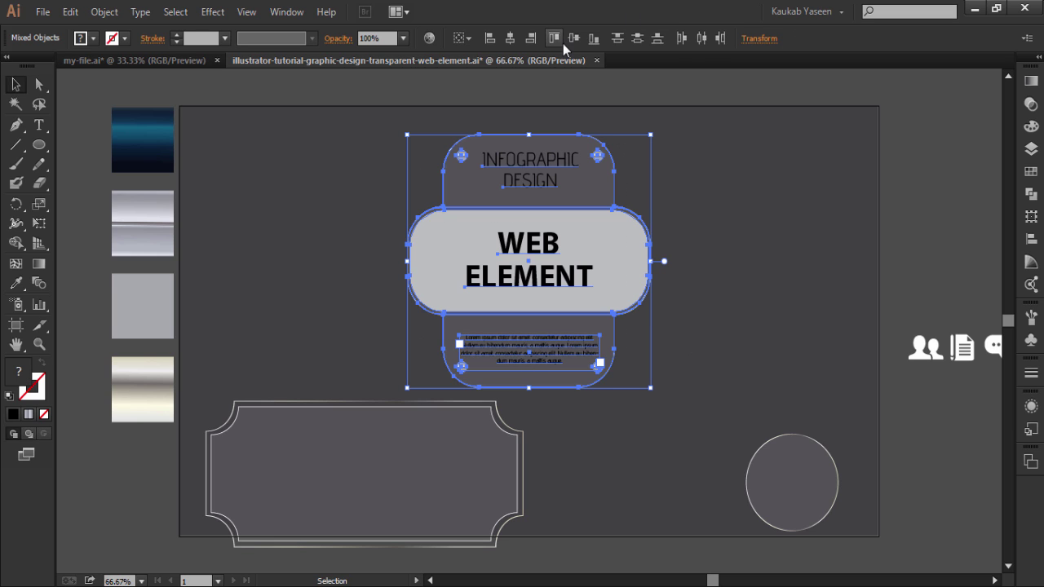
left_click(510, 41)
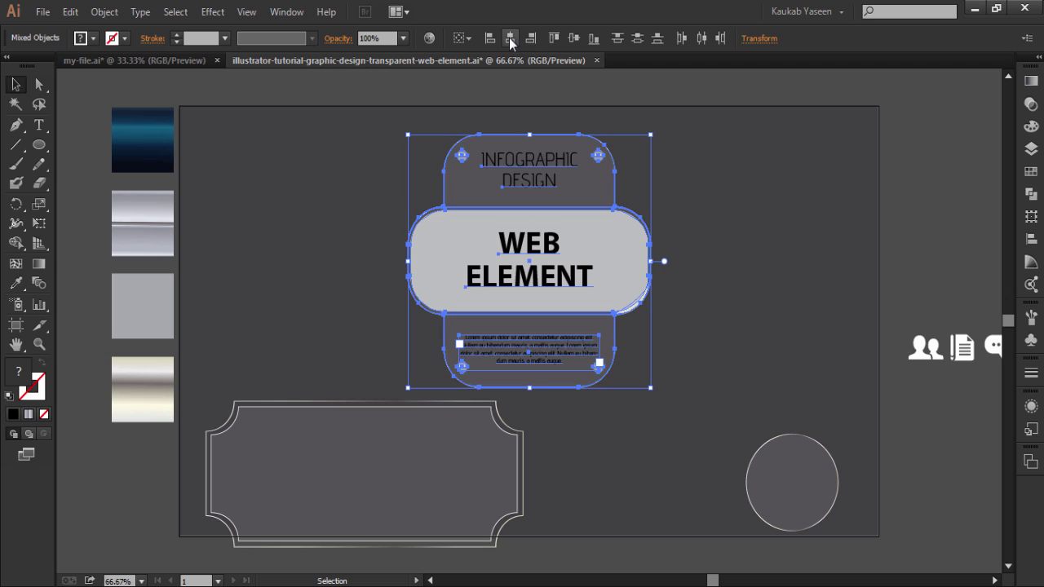
left_click(695, 192)
- Fill the lorem ipsum, WEB ELEMENT and INFOGRAPHIC DESIGN texts with white
left_click(541, 342)
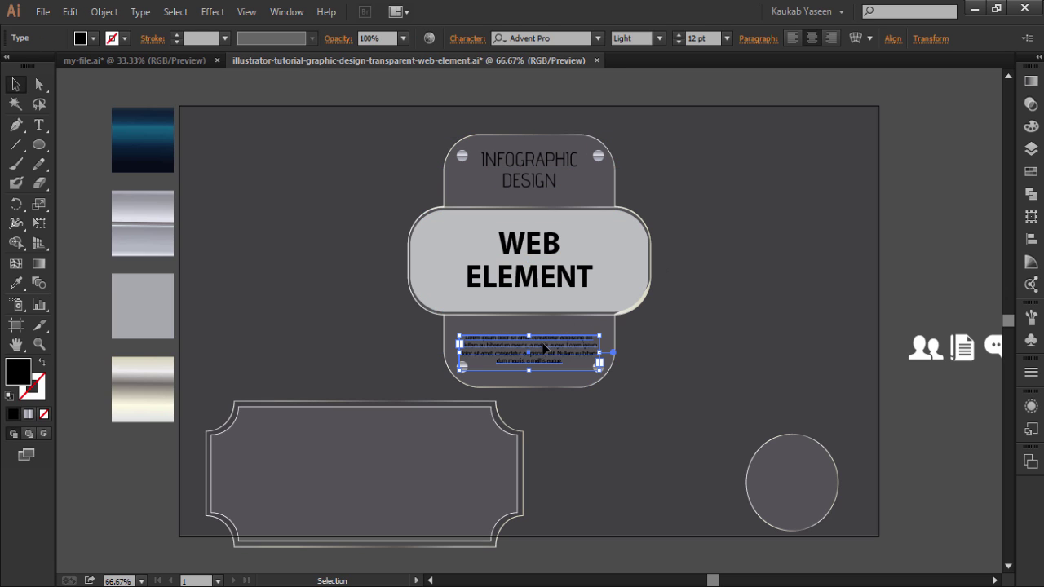
left_click(528, 282, "shift")
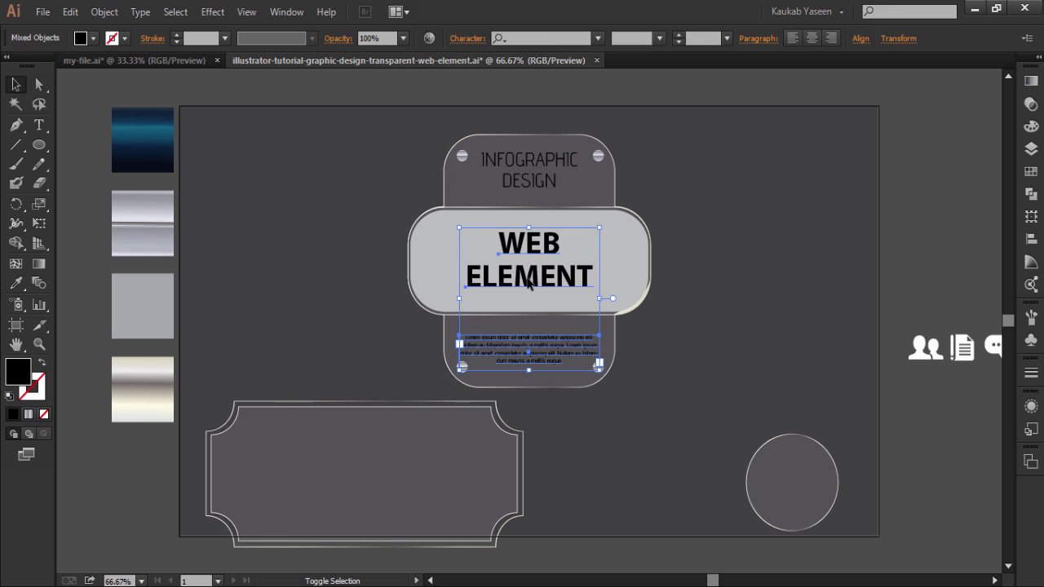
left_click(517, 181, "shift")
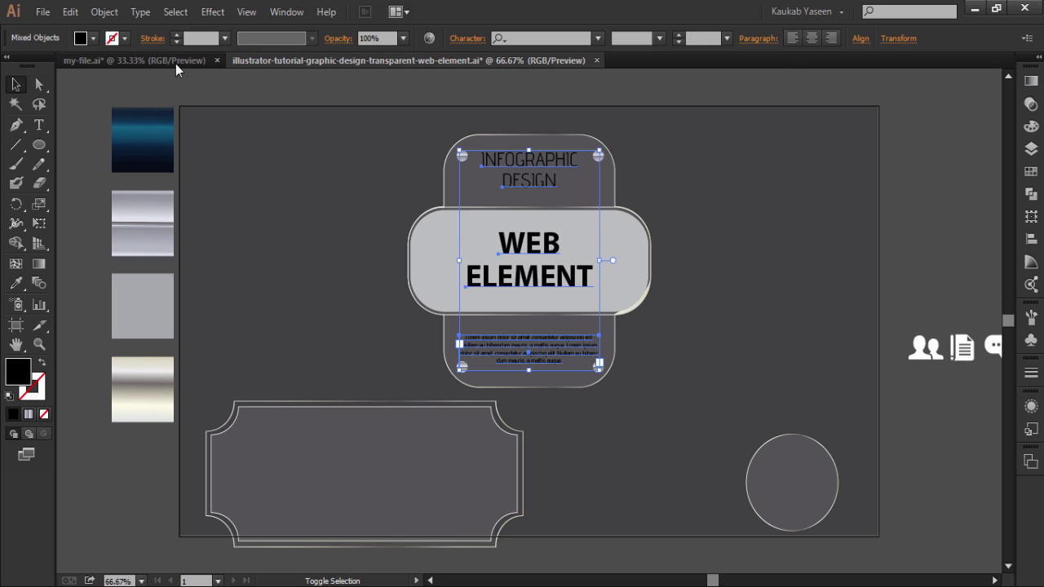
left_click(95, 38)
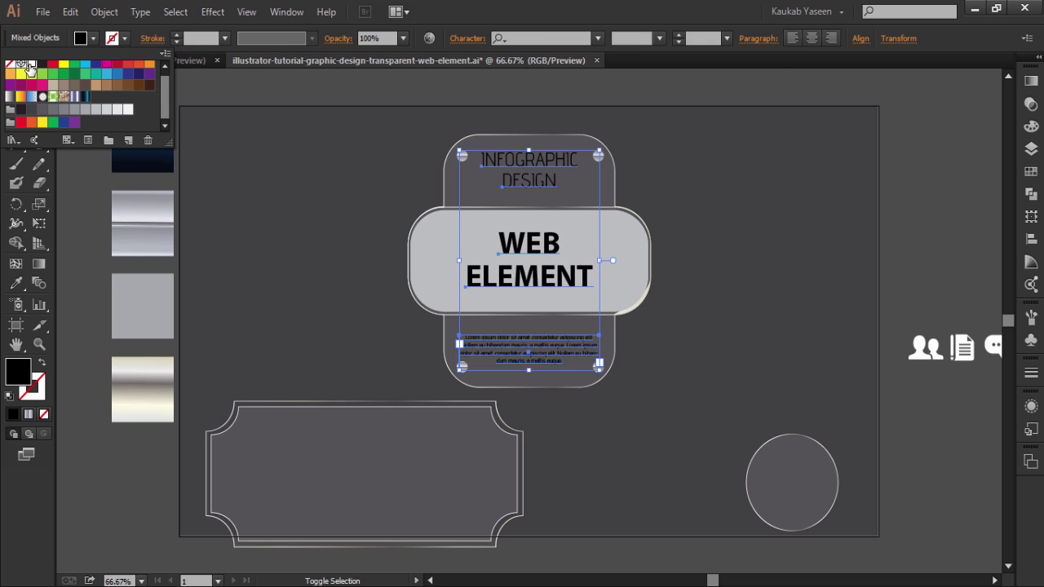
left_click(32, 64)
left_click(350, 195)
left_click(660, 217)
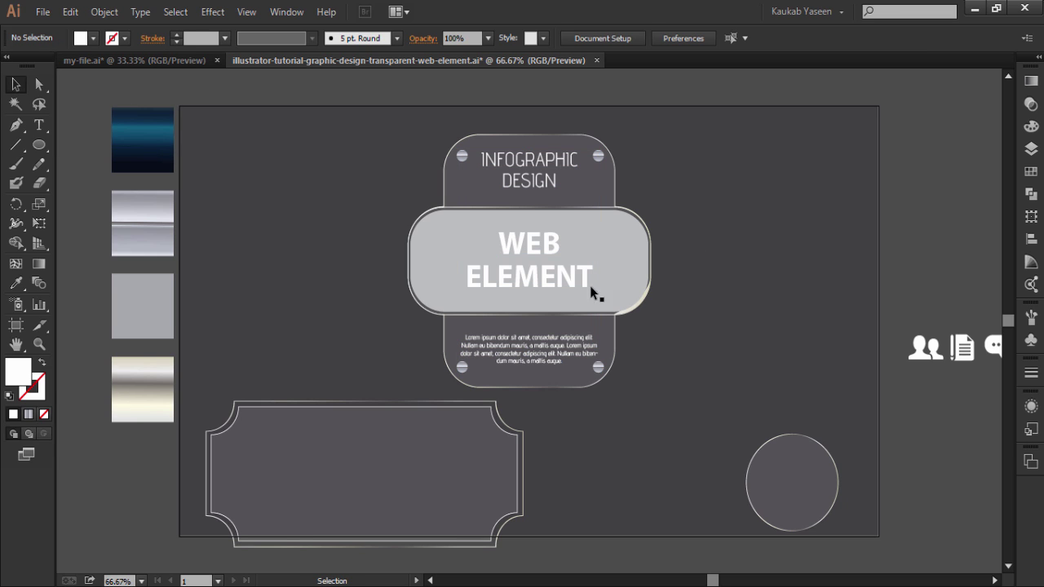
- Add a Multiply, 75% opacity drop shadow with 7 px offsets and 10 px blur to WEB ELEMENT
left_click(554, 269)
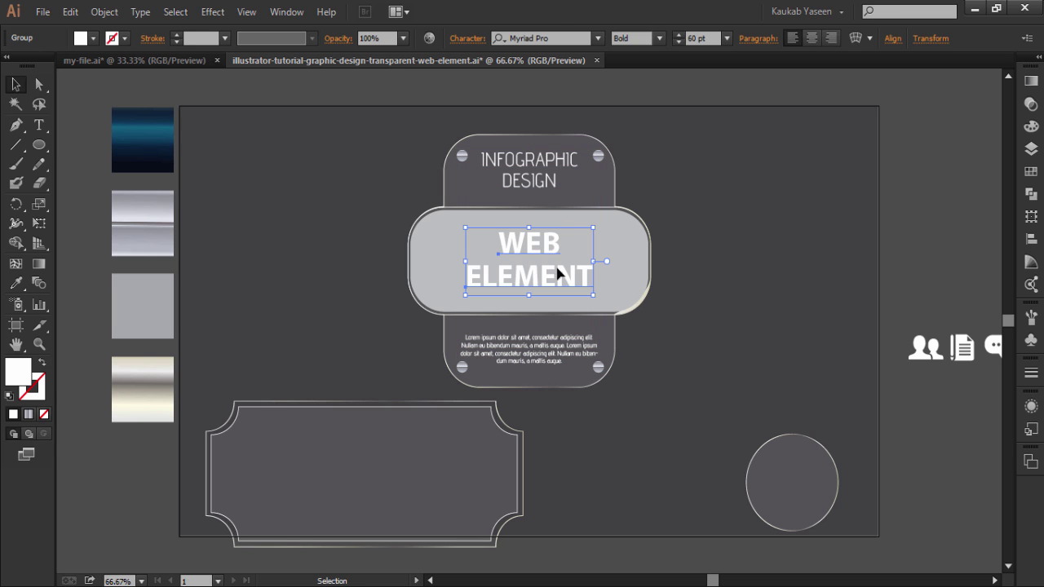
left_click(169, 14)
left_click(212, 11)
left_click(212, 12)
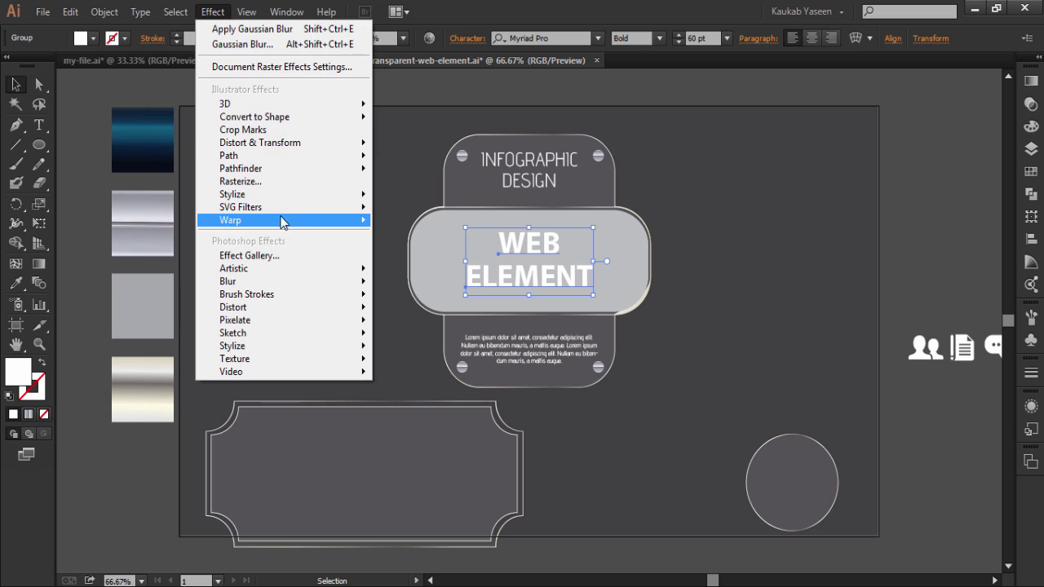
mouse_move(244, 194)
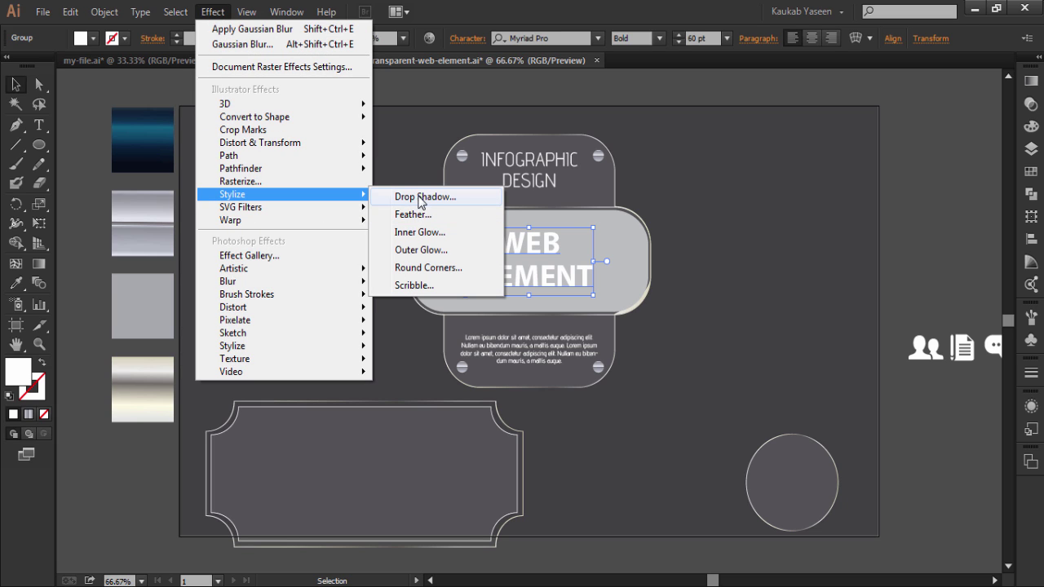
left_click(421, 198)
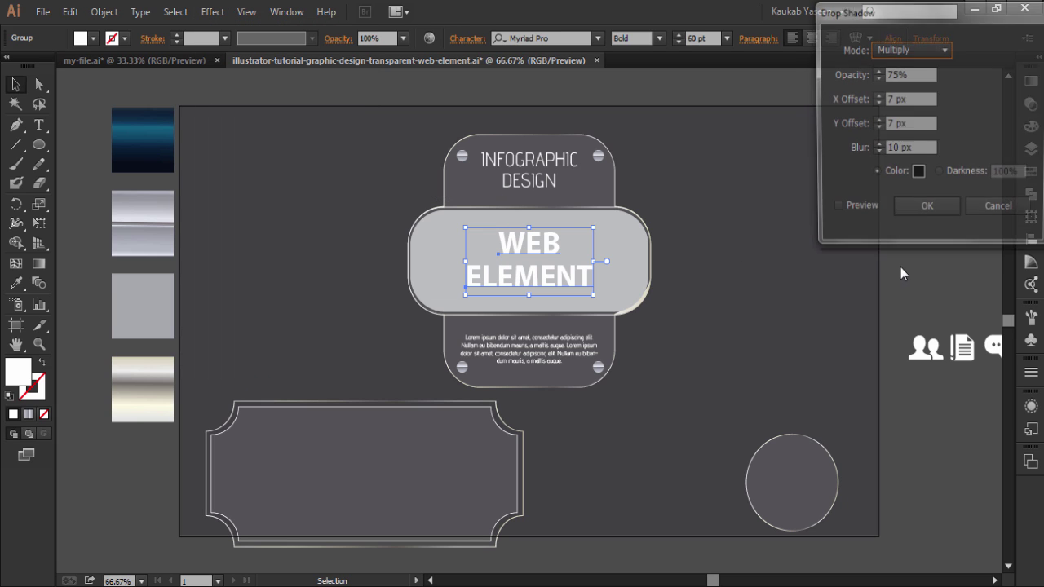
left_click(848, 210)
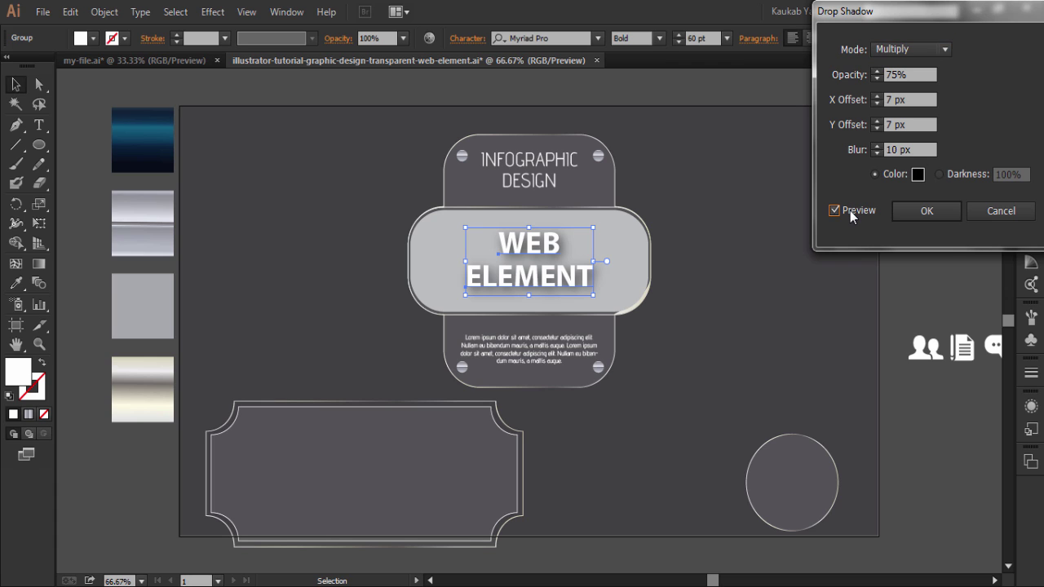
left_click(938, 210)
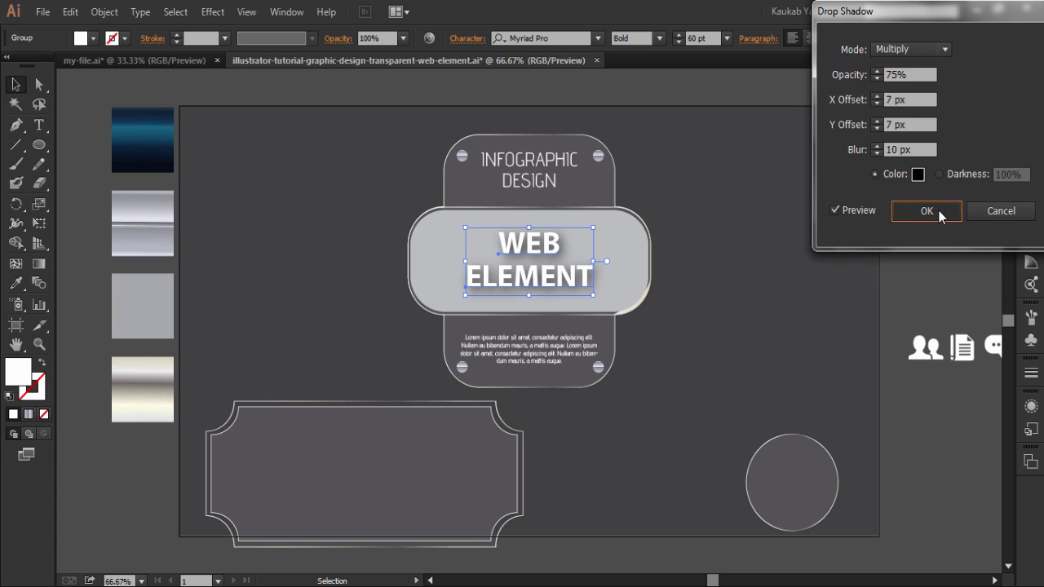
left_click(718, 197)
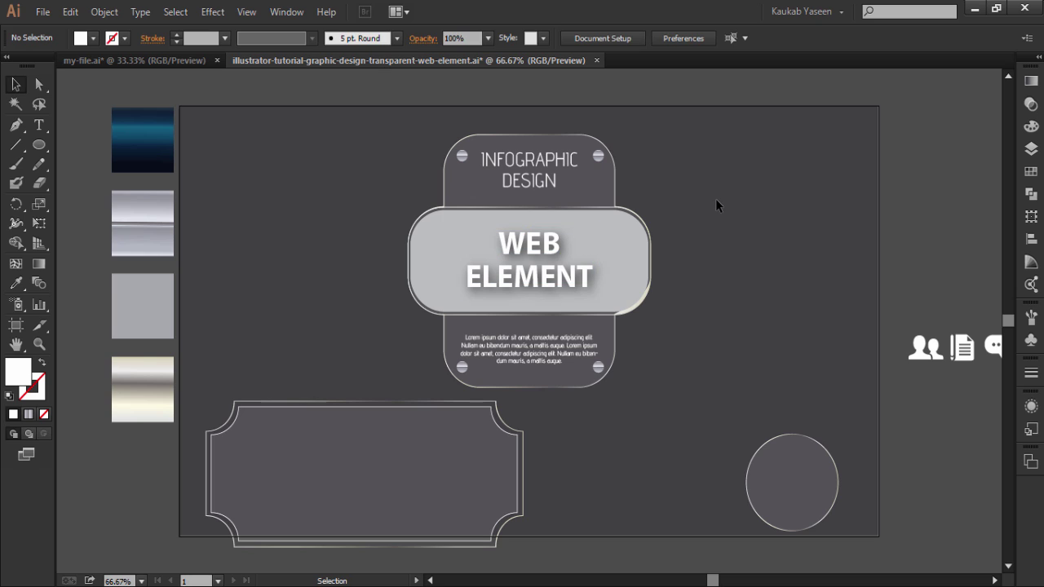
- Move the ornate frame behind the WEB ELEMENT panel and centre them on one vertical axis
key("1")
left_click_drag(303, 383, 330, 462)
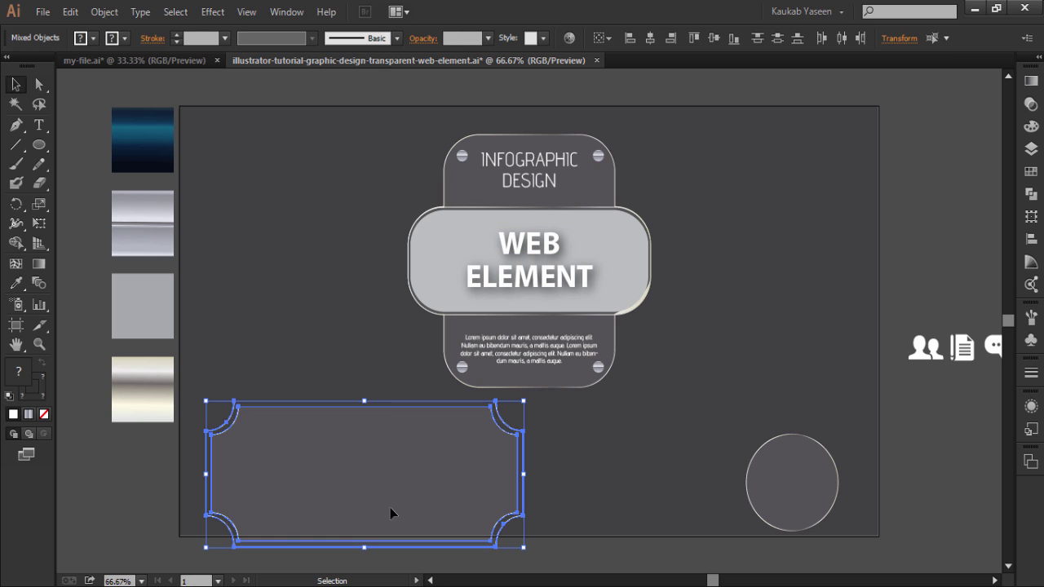
mouse_move(390, 507)
left_mouse_down()
mouse_move(515, 298)
mouse_move(556, 295)
left_mouse_up()
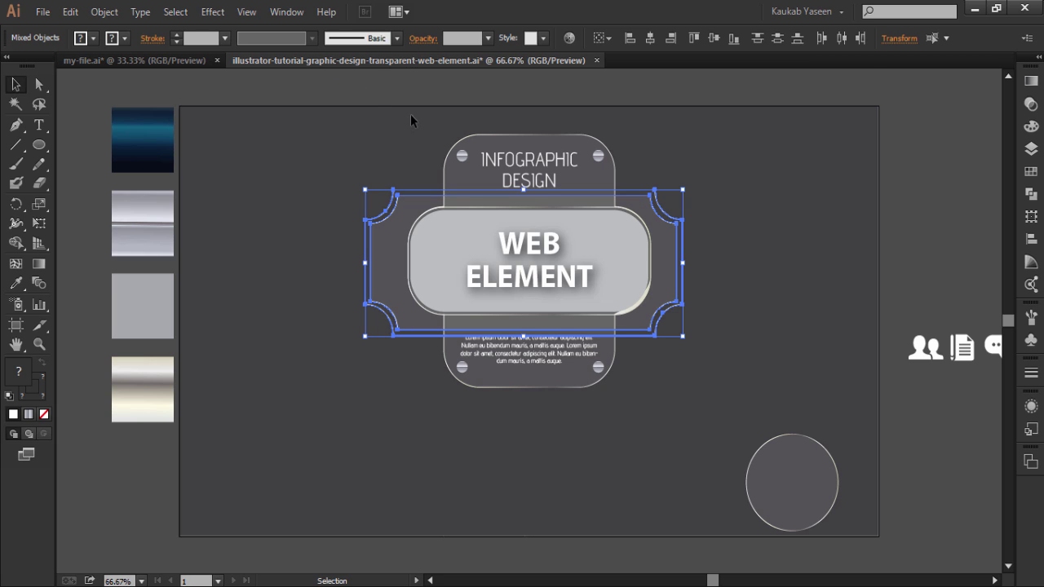
left_click_drag(414, 118, 632, 408)
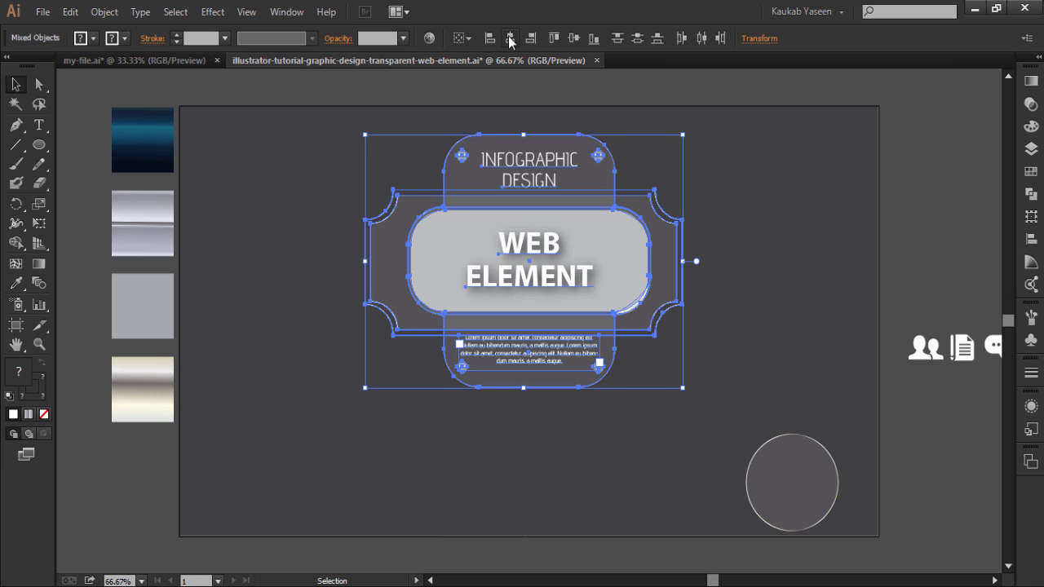
left_click(509, 38)
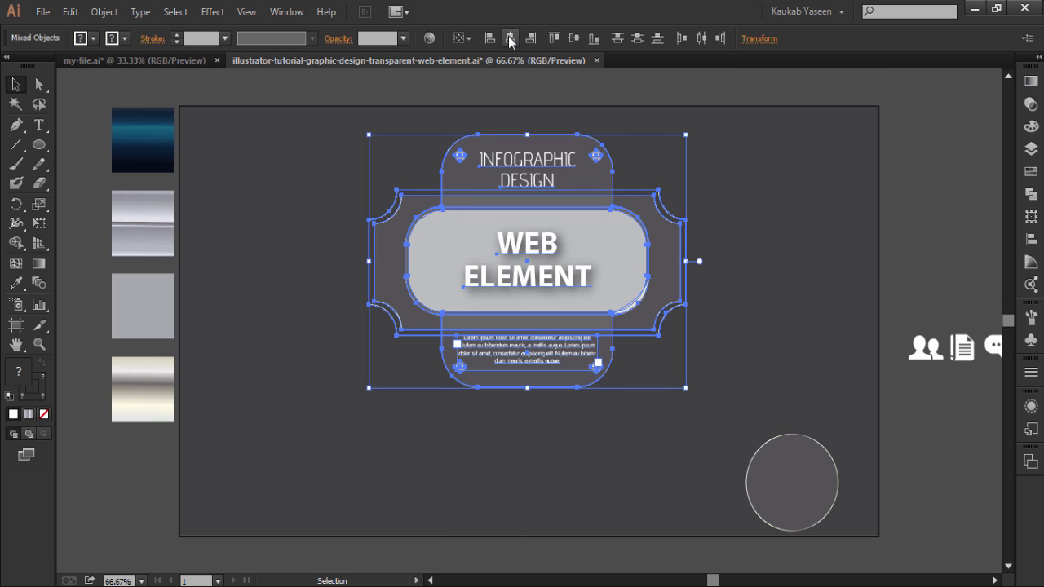
left_click(788, 145)
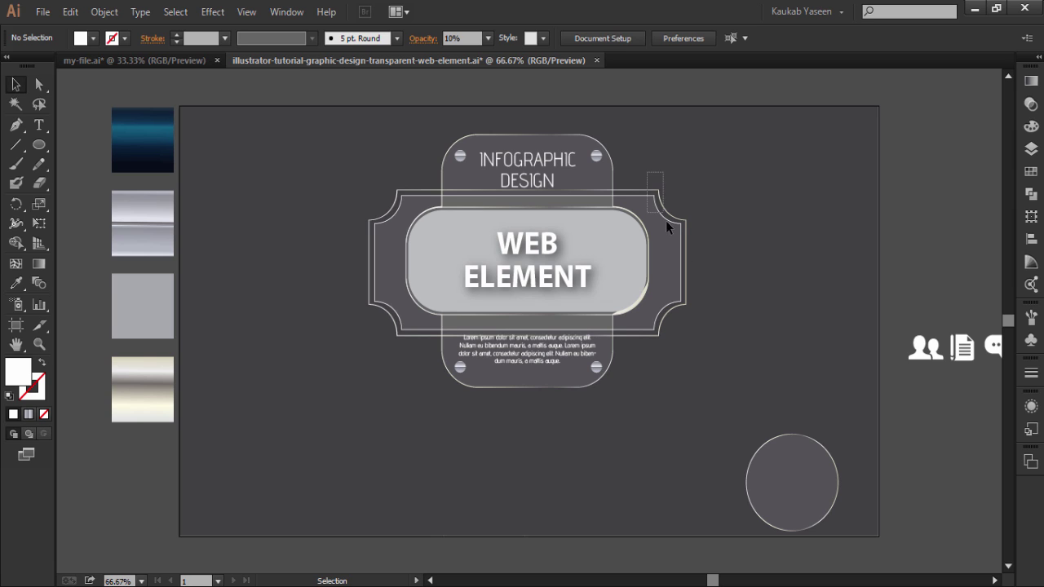
- Nudge the ornate frame down slightly with the arrow key
left_click_drag(665, 220, 675, 229)
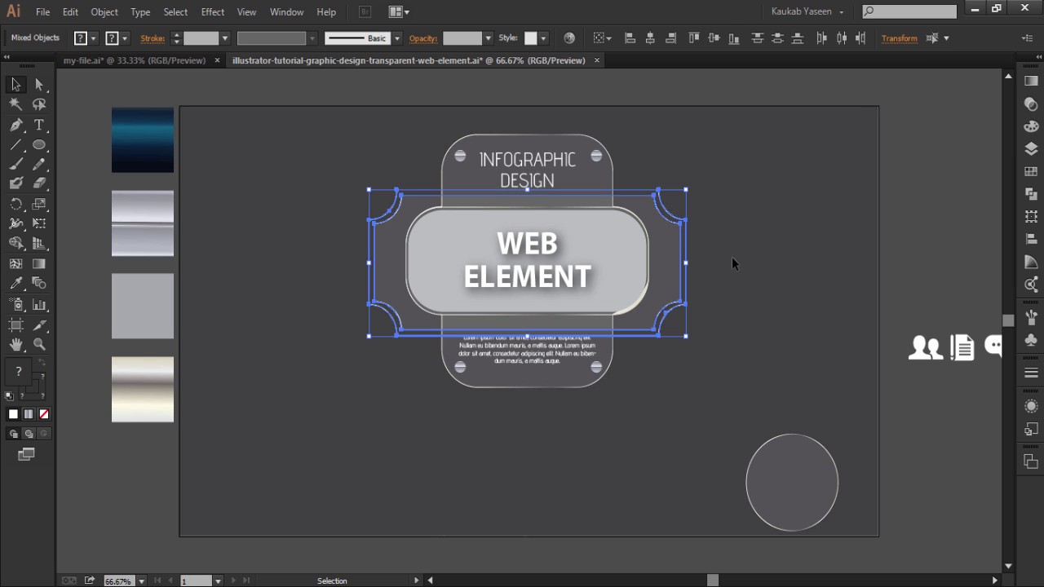
key("Down")
key("Down")
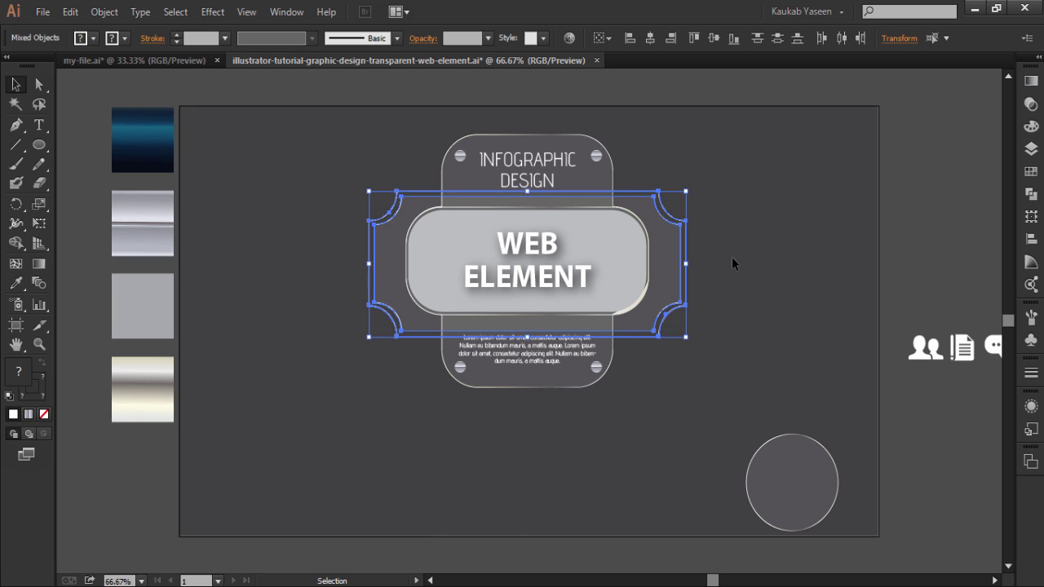
left_click(734, 257)
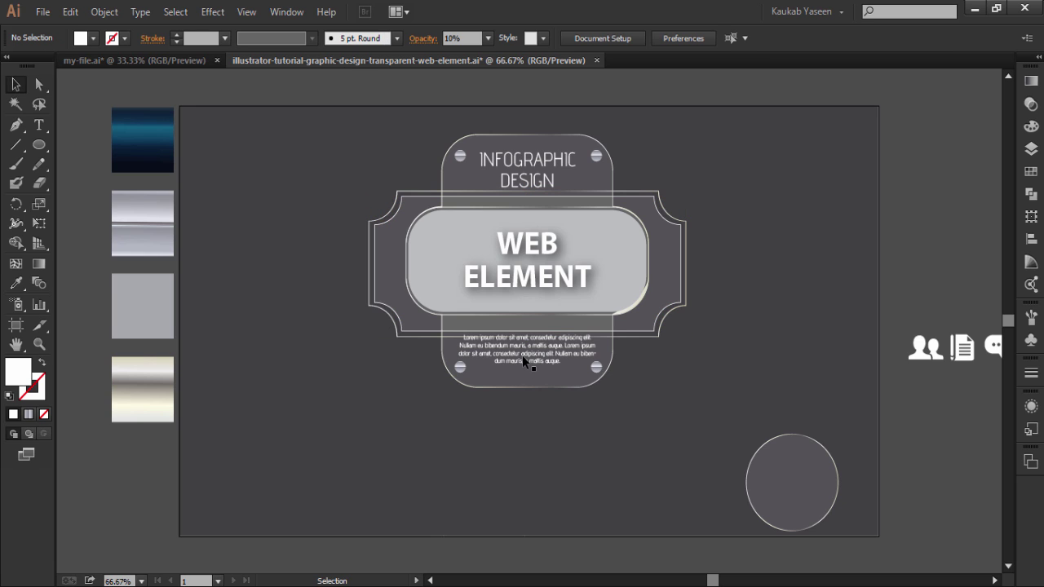
left_click(596, 352)
- Nudge the lorem ipsum paragraph down a few pixels within the panel
key("Down")
key("Down")
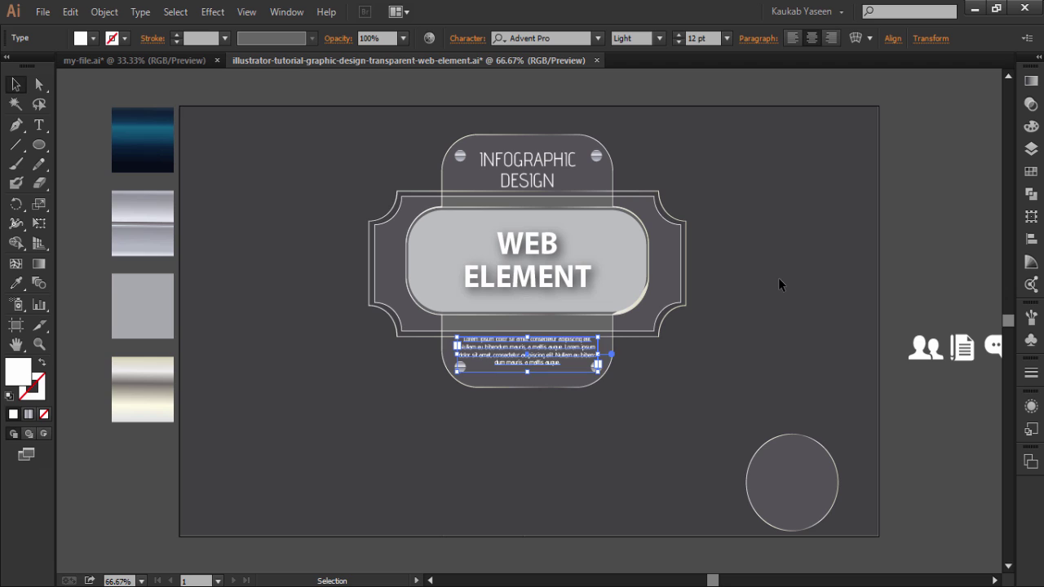
key("Down")
left_click(779, 279)
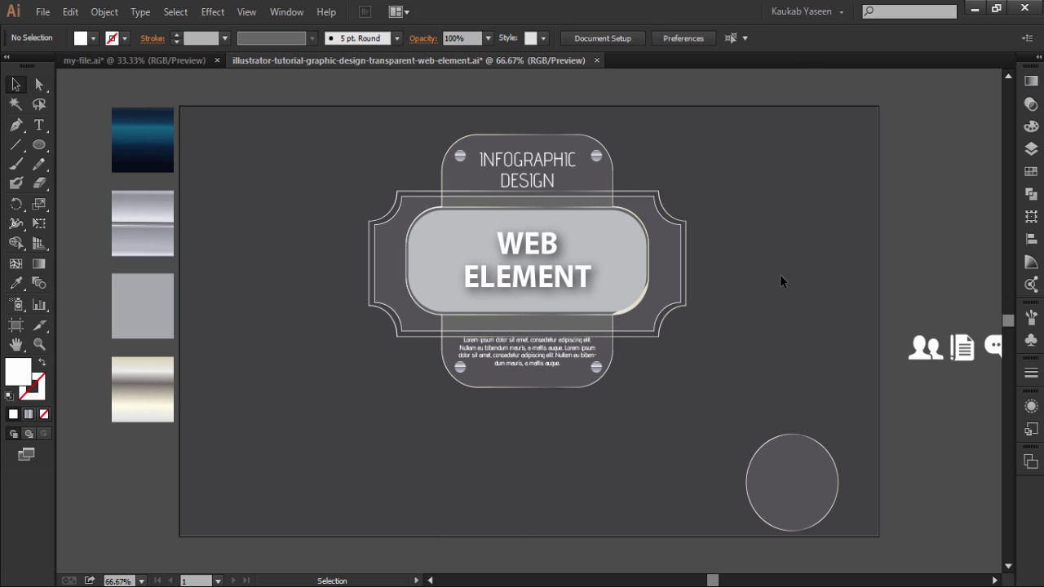
left_click(521, 361)
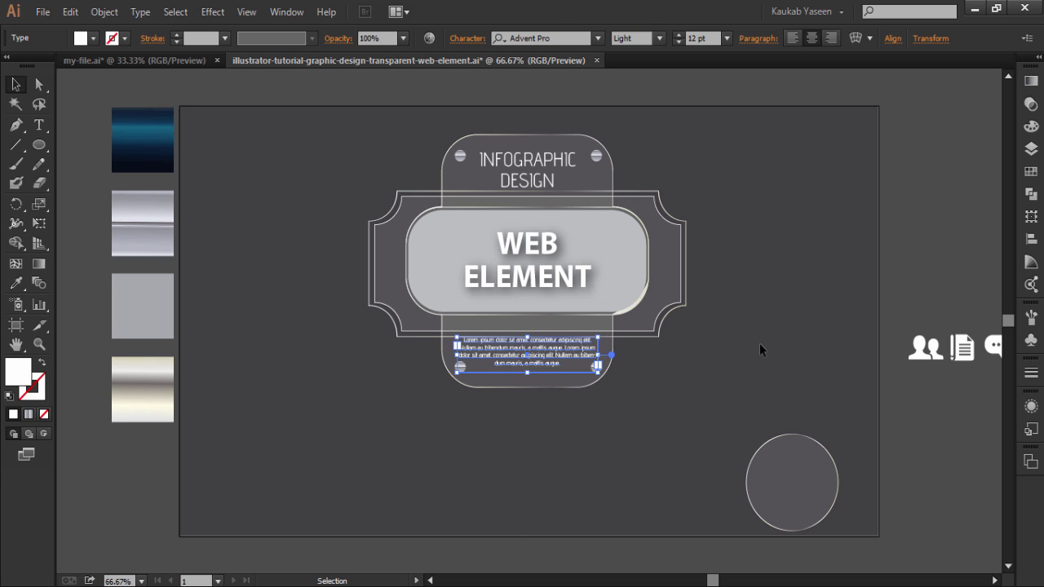
key("Down")
key("Down")
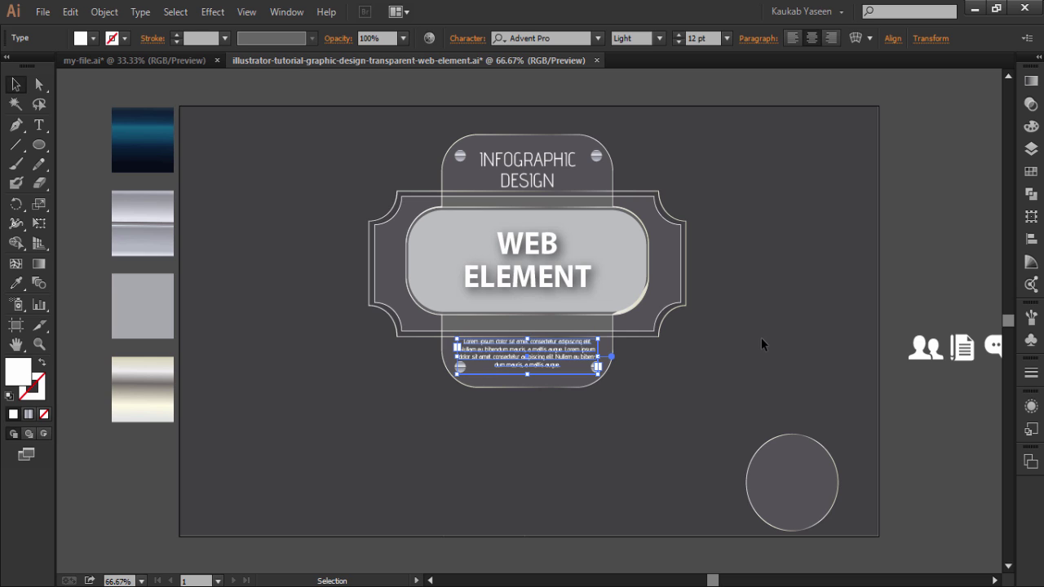
left_click(797, 343)
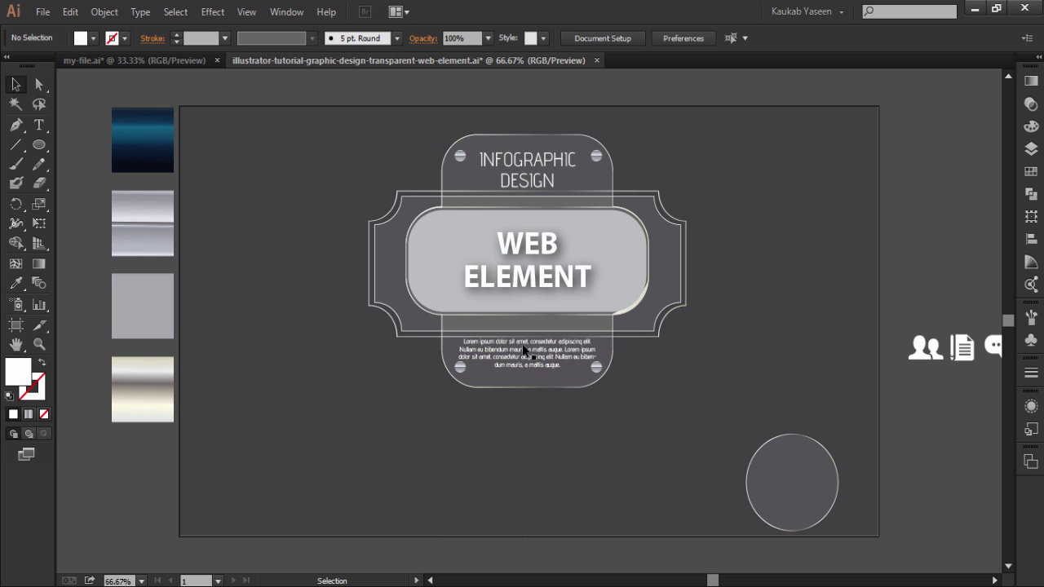
left_click(533, 357)
left_click(774, 377)
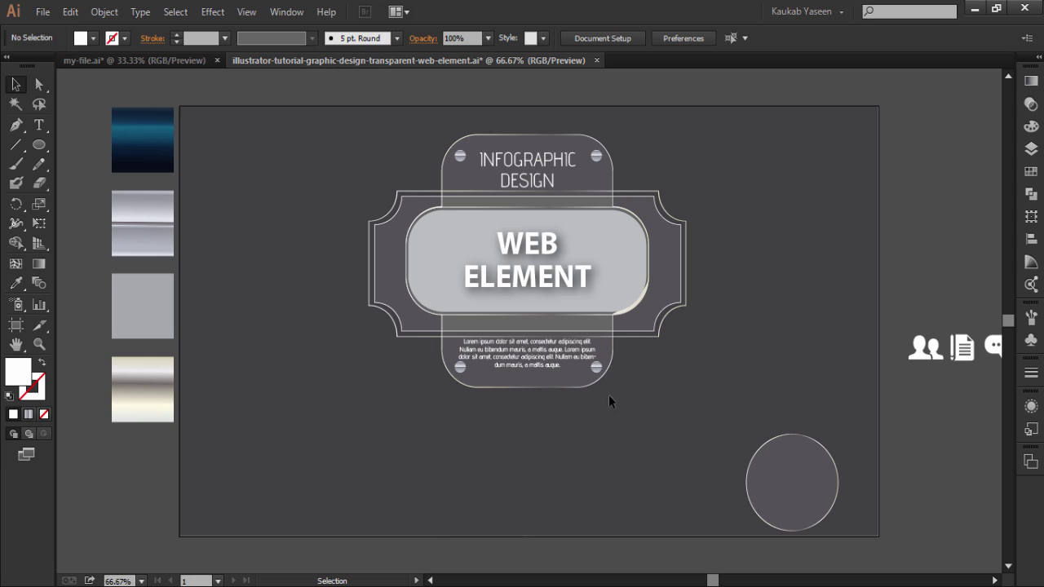
left_click(541, 366)
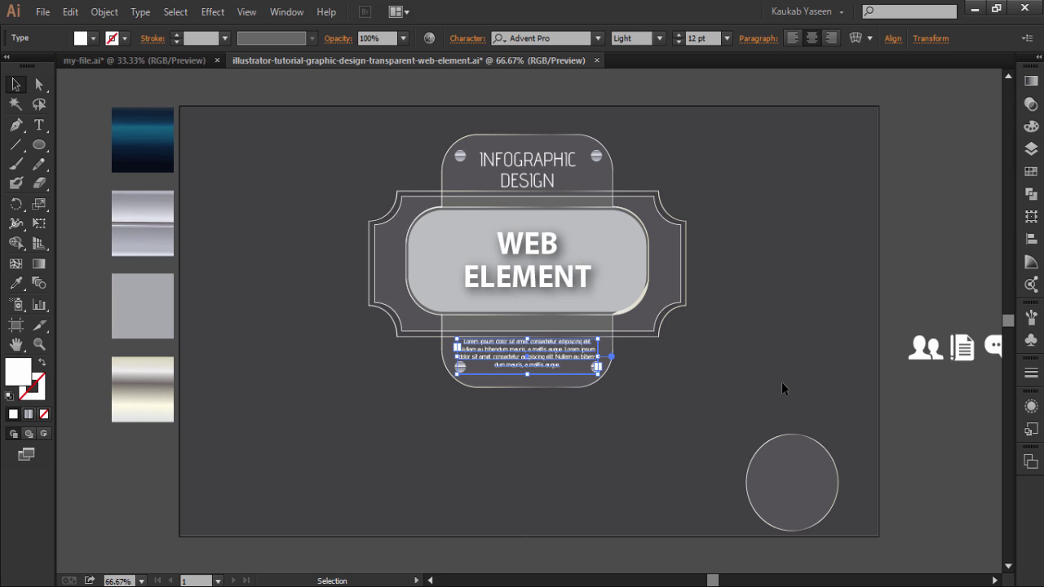
key("Down")
key("Down")
key("Down")
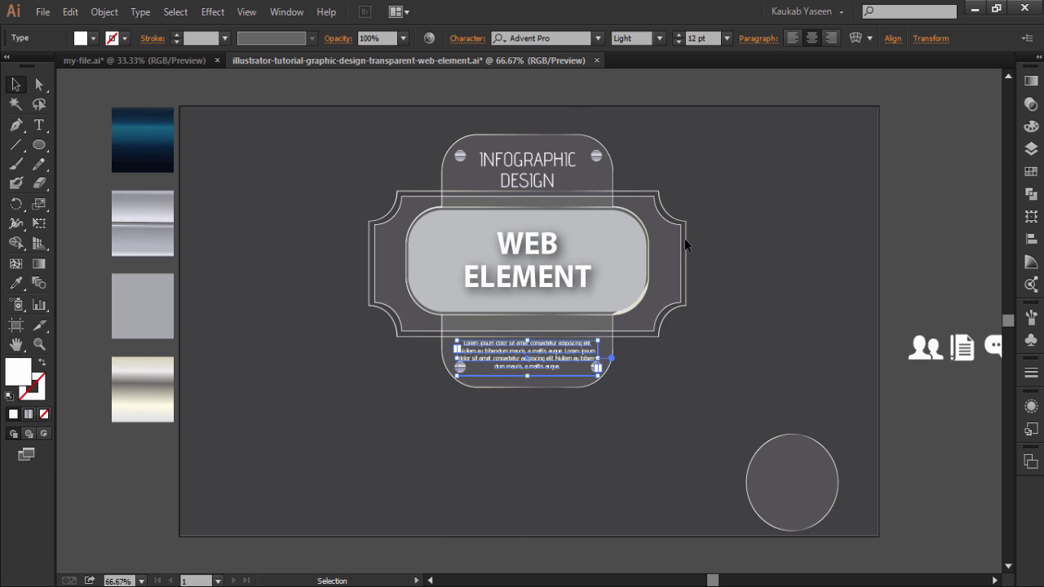
- Delete the paragraph from 'consectetur' onward, then nudge the shortened frame down
left_click(39, 124)
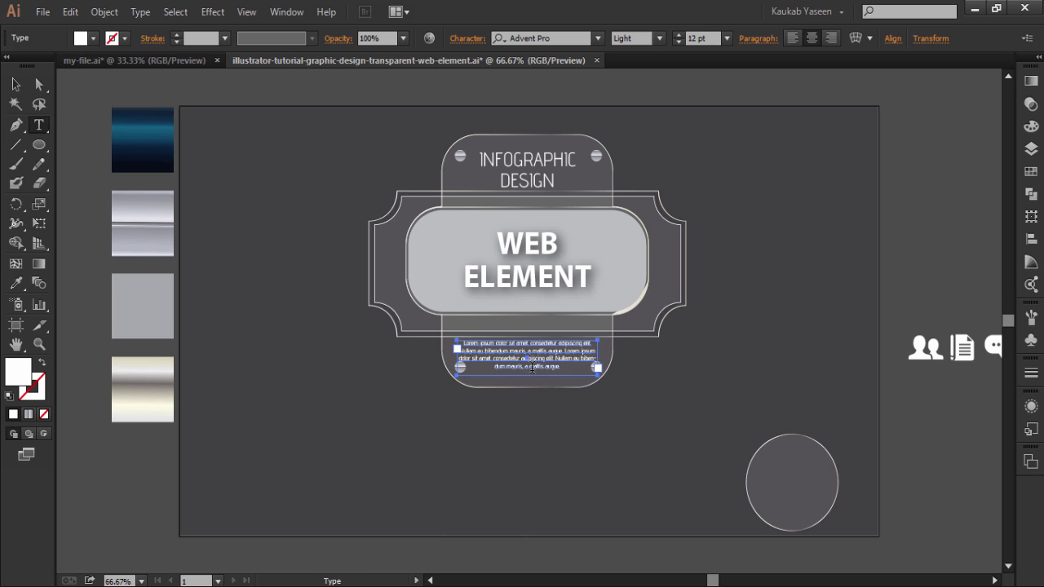
left_click_drag(560, 367, 492, 360)
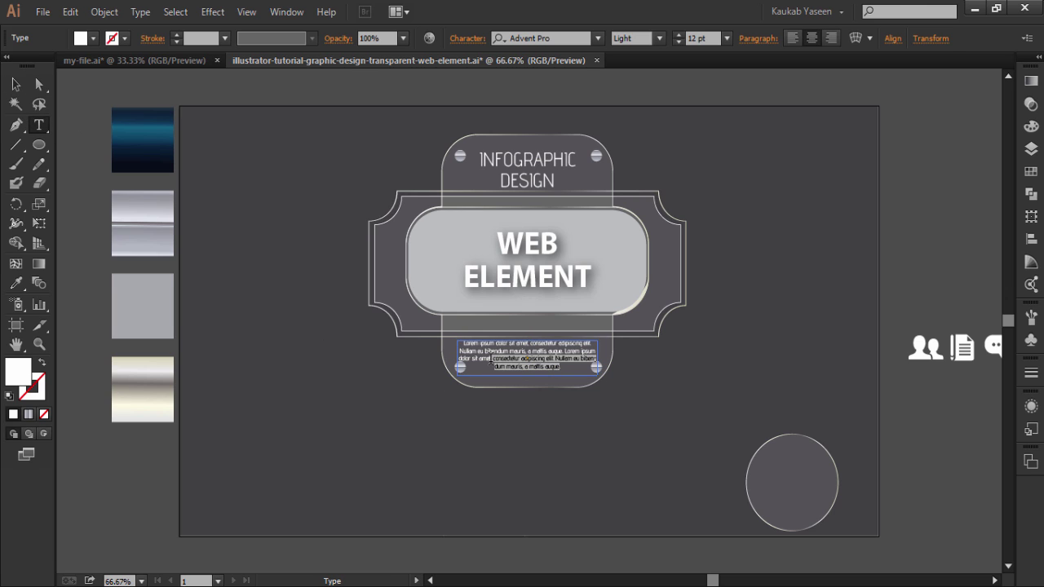
key("BackSpace")
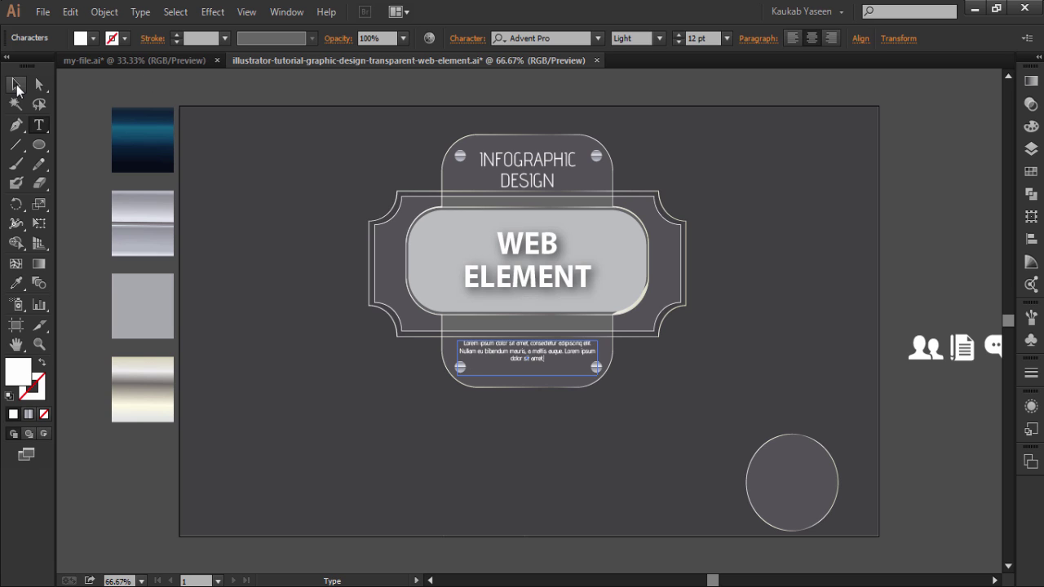
left_click(16, 86)
key("Down")
key("Down")
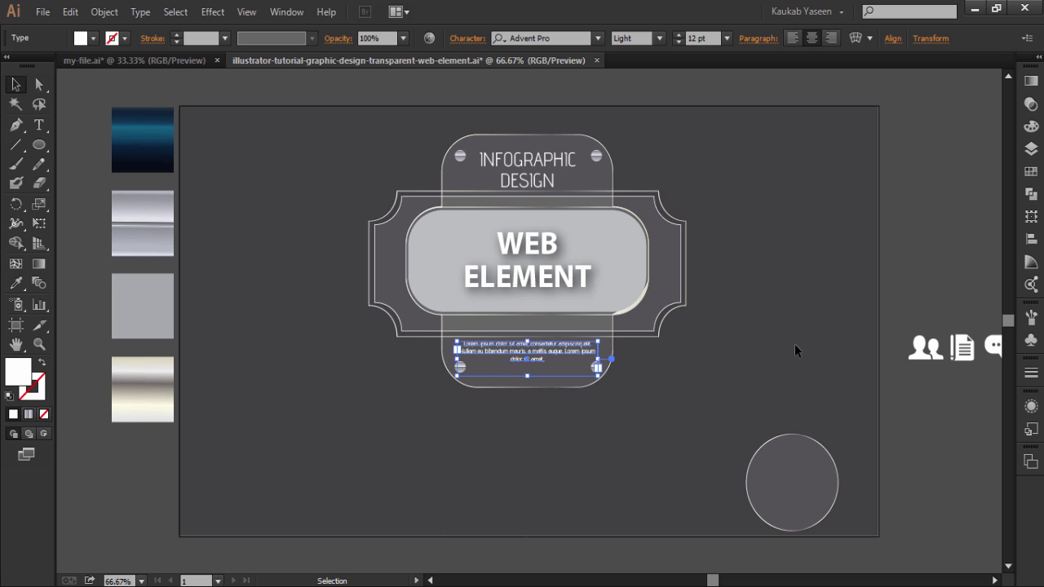
key("Down")
key("Down")
key("Down")
key("Down")
key("Down")
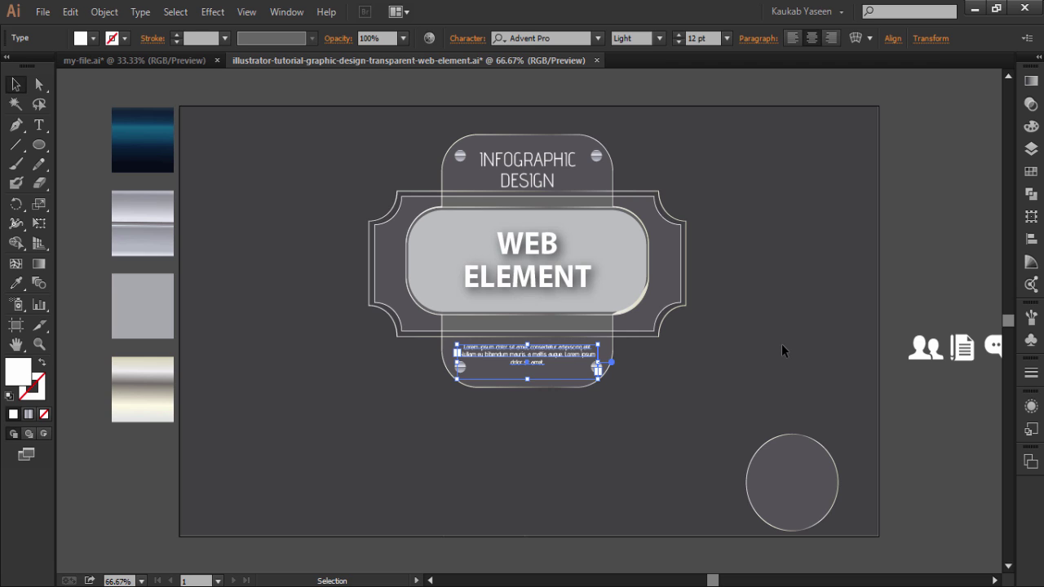
left_click(781, 350)
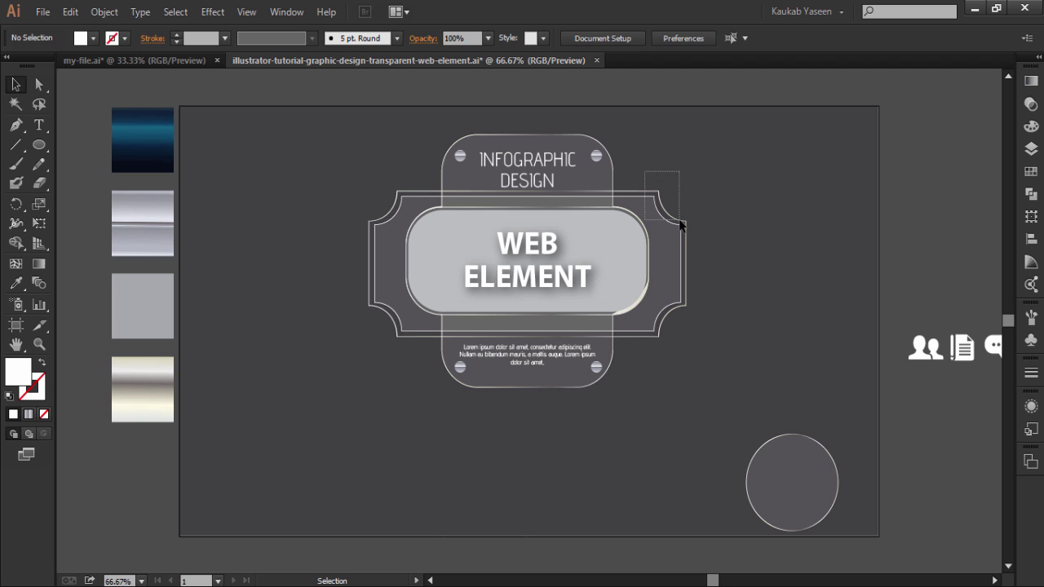
- Nudge the ornate frame down about 2 px
left_click(680, 220)
key("Down")
key("Down")
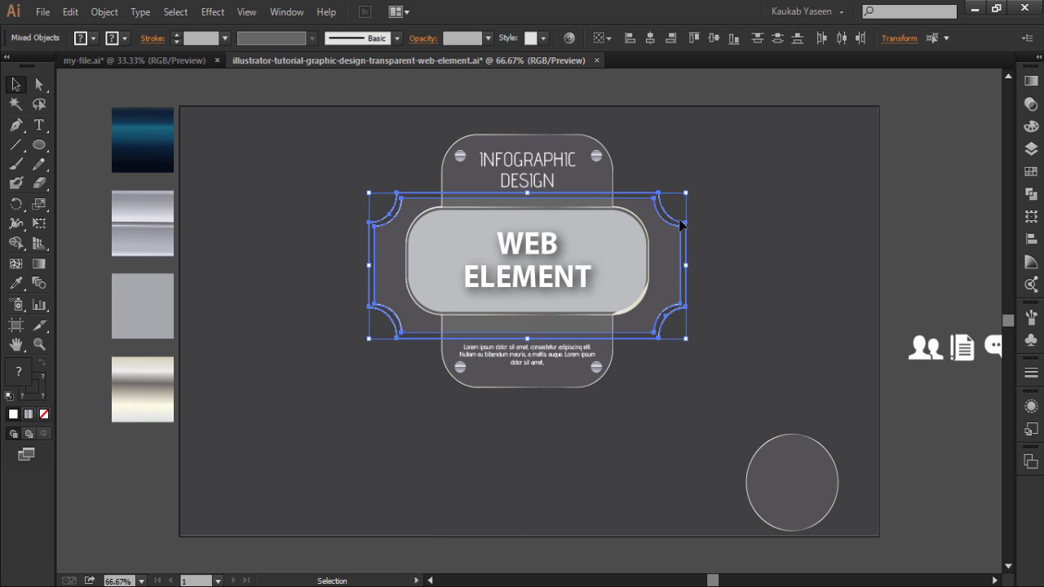
left_click(687, 227)
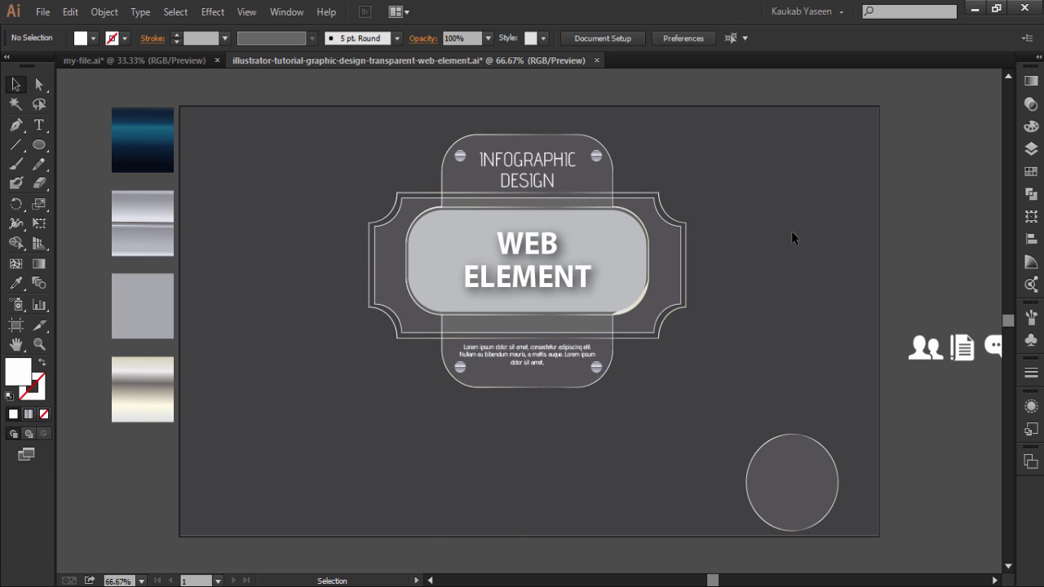
- Move the circle below the panel and scale the whole web element slightly smaller
mouse_move(744, 418)
left_mouse_down()
mouse_move(806, 473)
mouse_move(541, 457)
left_mouse_up()
left_click(631, 453)
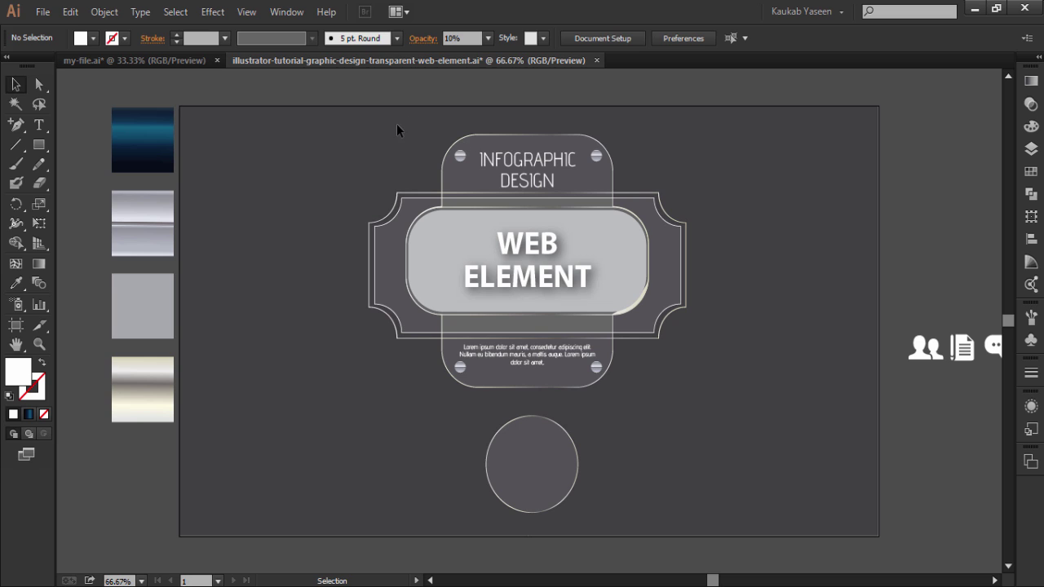
left_click_drag(396, 129, 682, 380)
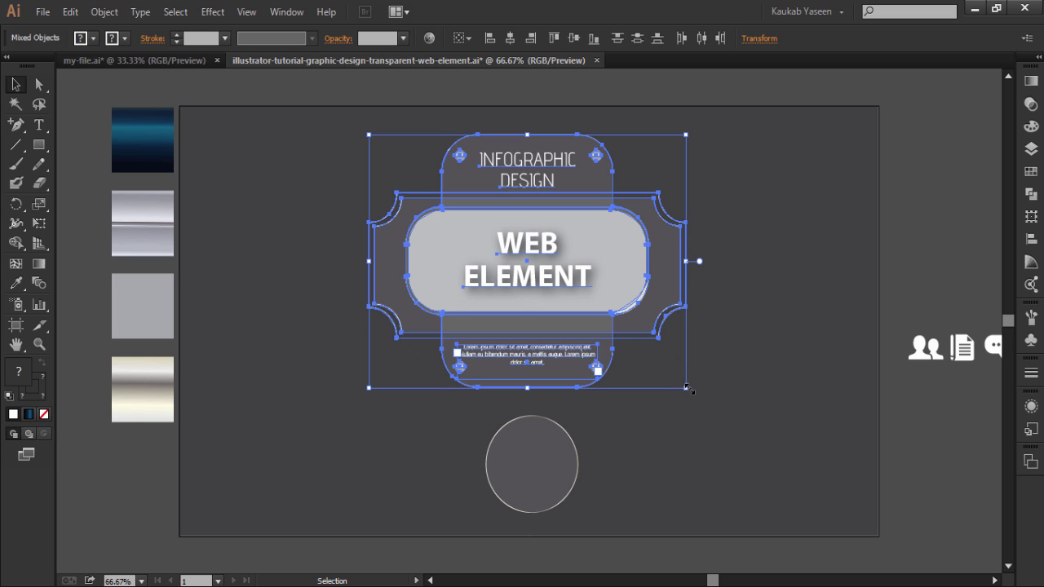
left_click_drag(686, 388, 674, 384)
- Duplicate the circle just above itself and raise the web-element panel slightly
left_click(701, 459)
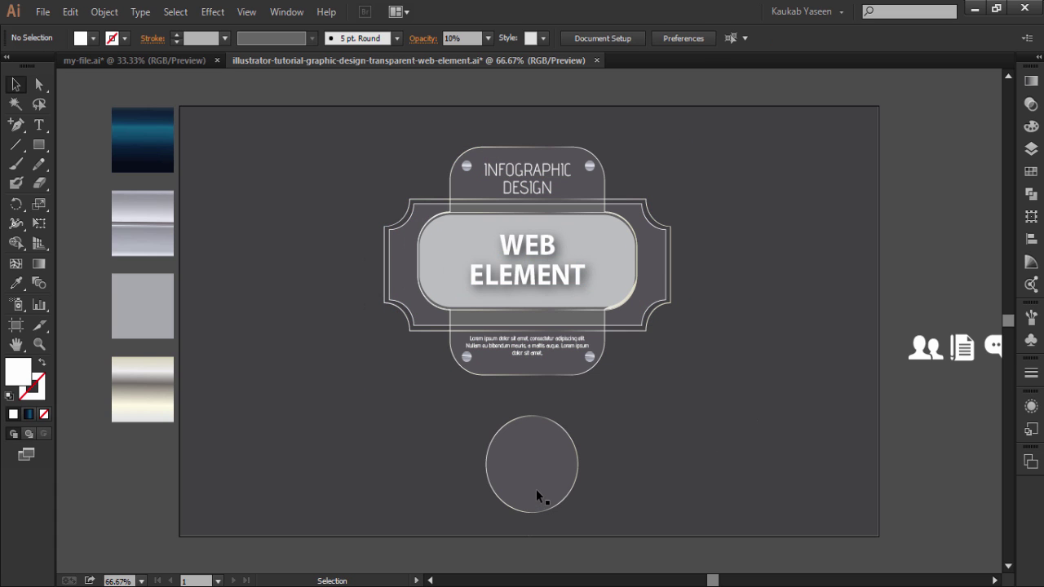
left_click_drag(536, 492, 534, 477)
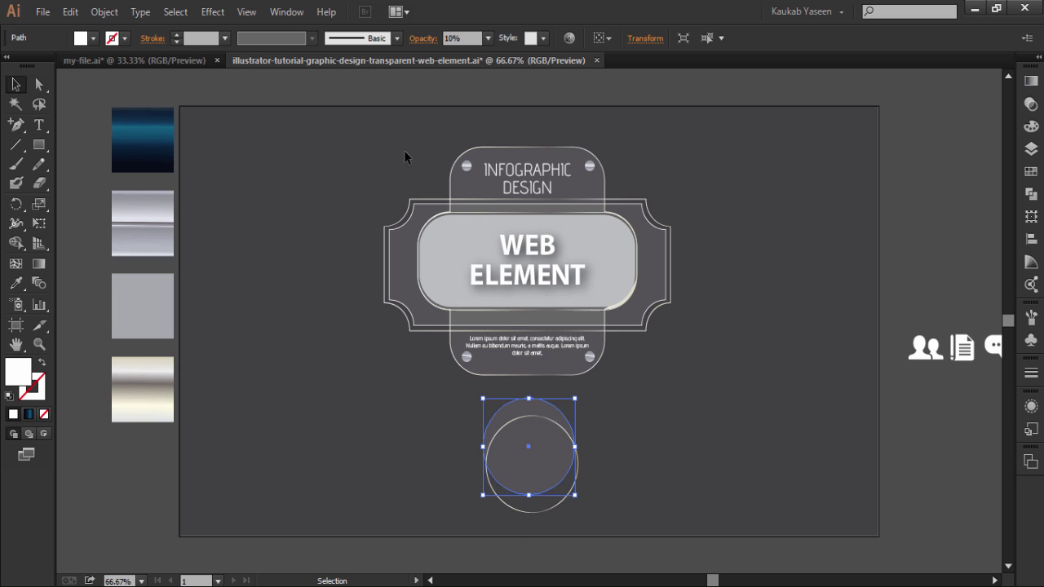
left_click_drag(404, 150, 629, 328)
left_click_drag(536, 291, 536, 275)
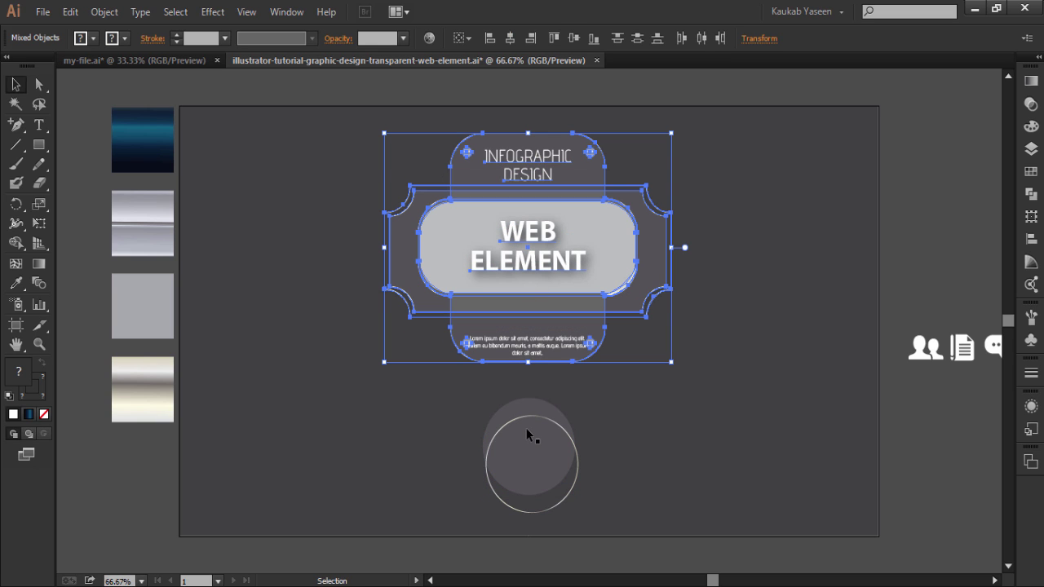
left_click(466, 409)
- Stack the two circles with Horizontal and Vertical Align Center, then move them up
left_click_drag(466, 405, 598, 455)
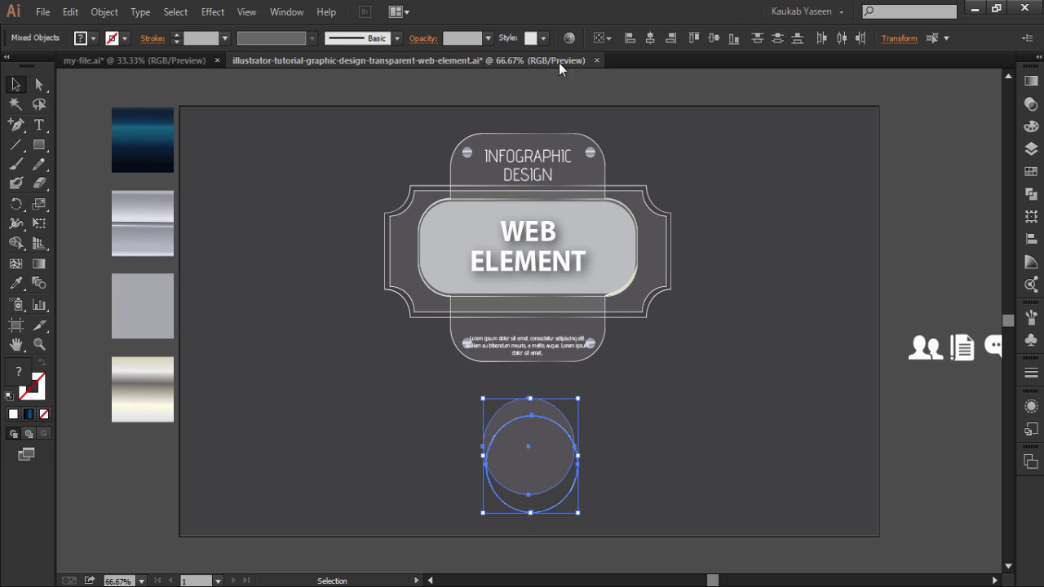
left_click(650, 38)
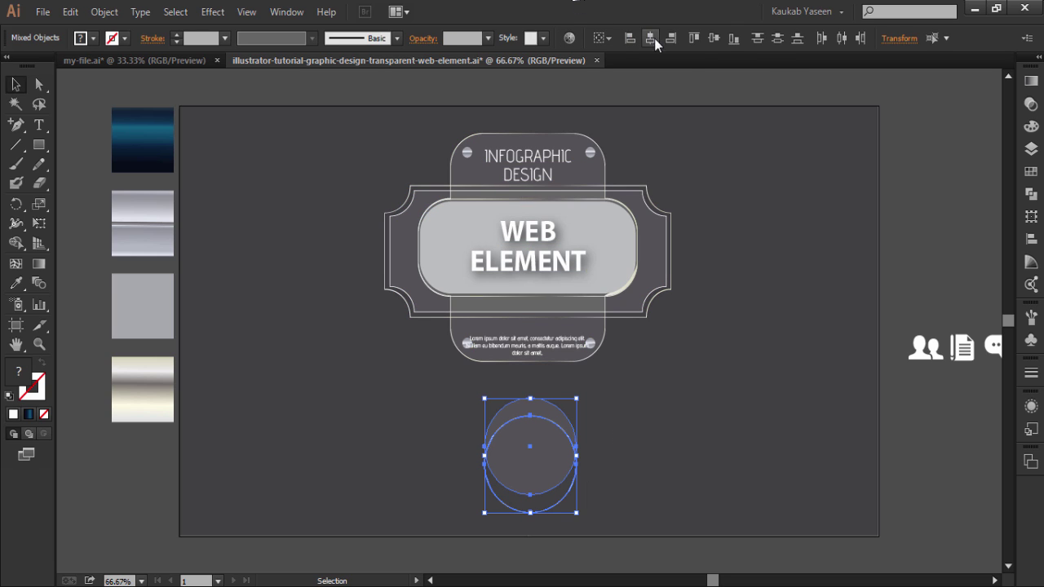
left_click(715, 38)
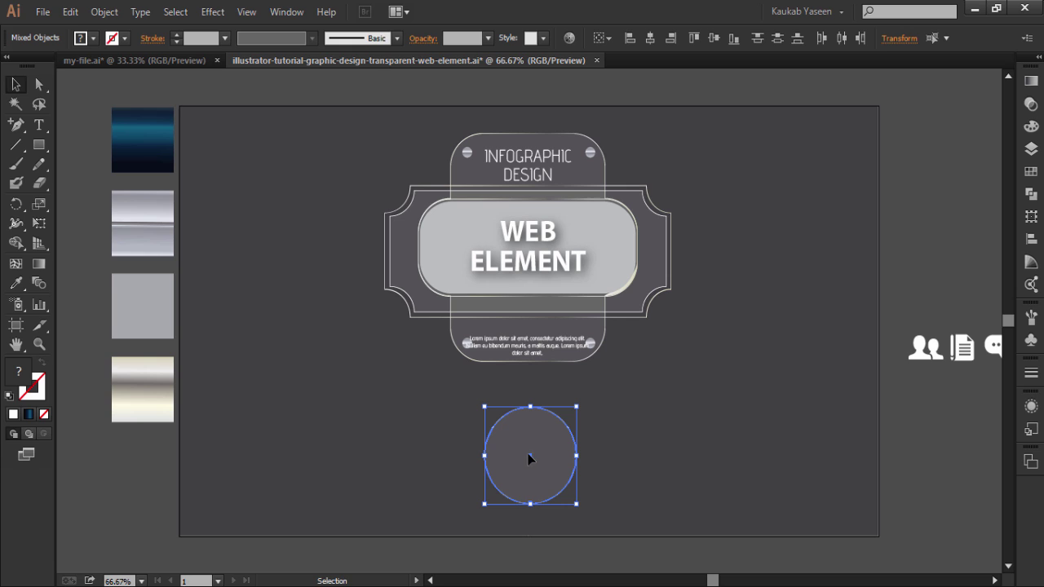
left_click_drag(528, 454, 525, 424)
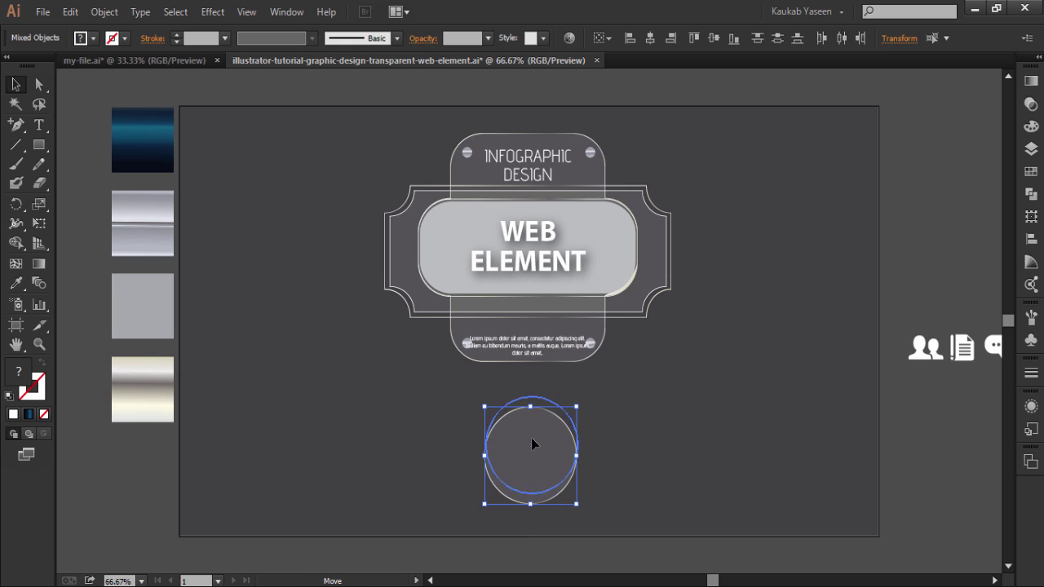
- Nudge the body text up two steps and horizontally centre all the artwork
left_click(667, 430)
left_click(519, 341)
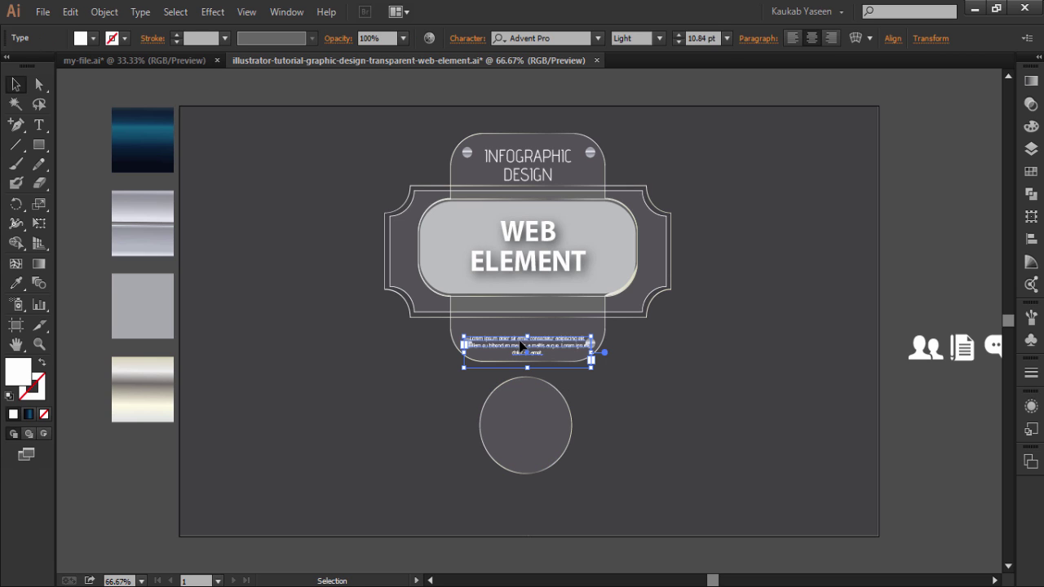
key("Up")
key("Up")
key("Up")
key("Up")
key("Up")
key("Up")
key("Up")
key("Up")
key("Up")
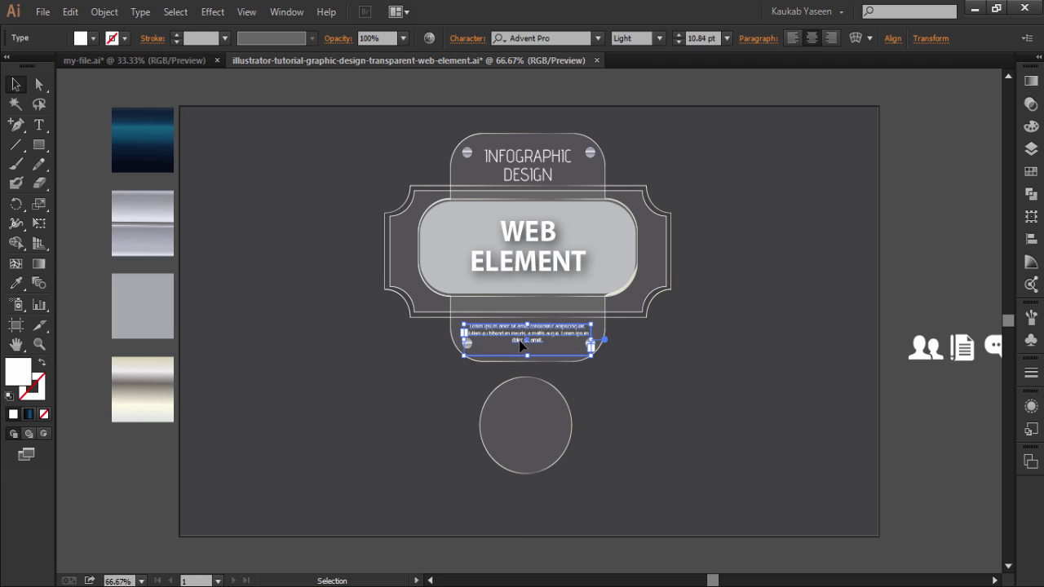
key("Up")
left_click(741, 405)
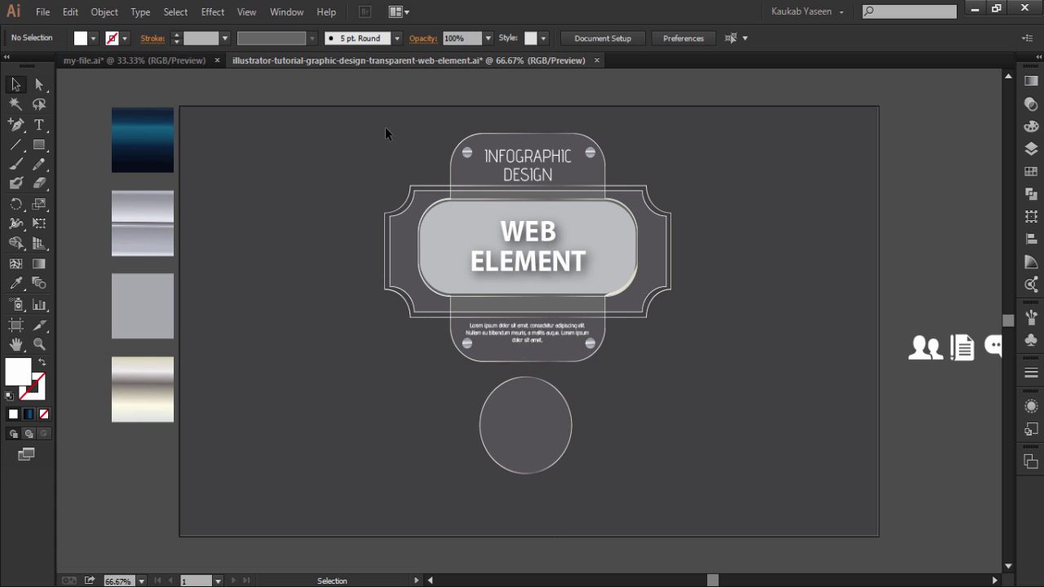
left_click_drag(386, 129, 672, 430)
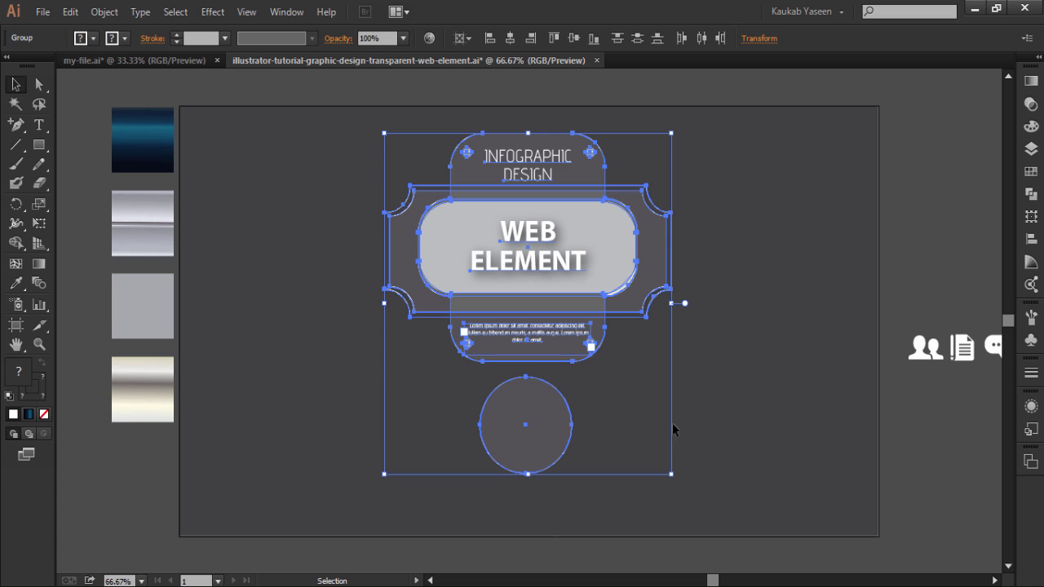
left_click(511, 36)
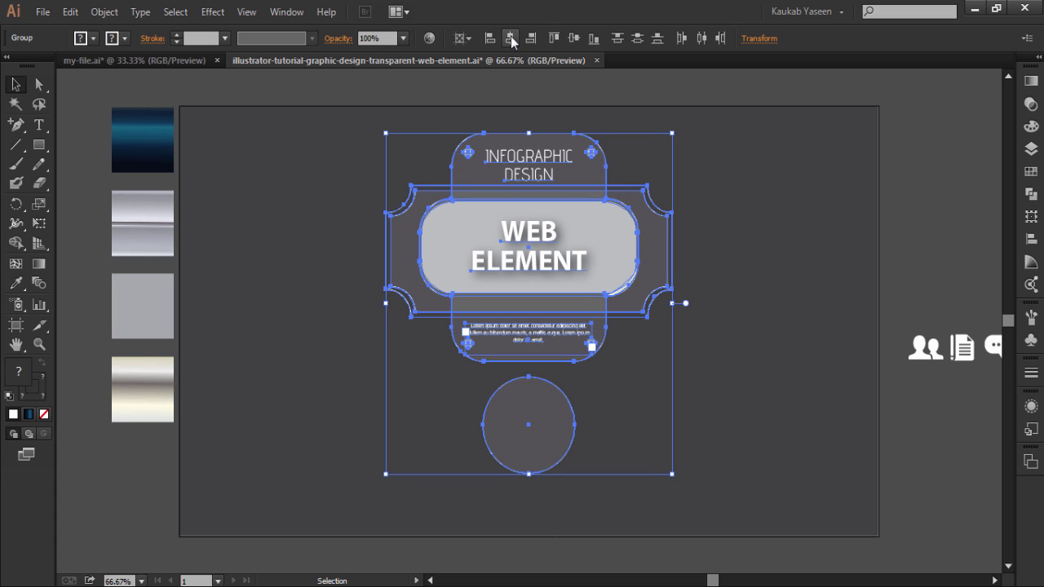
left_click(662, 367)
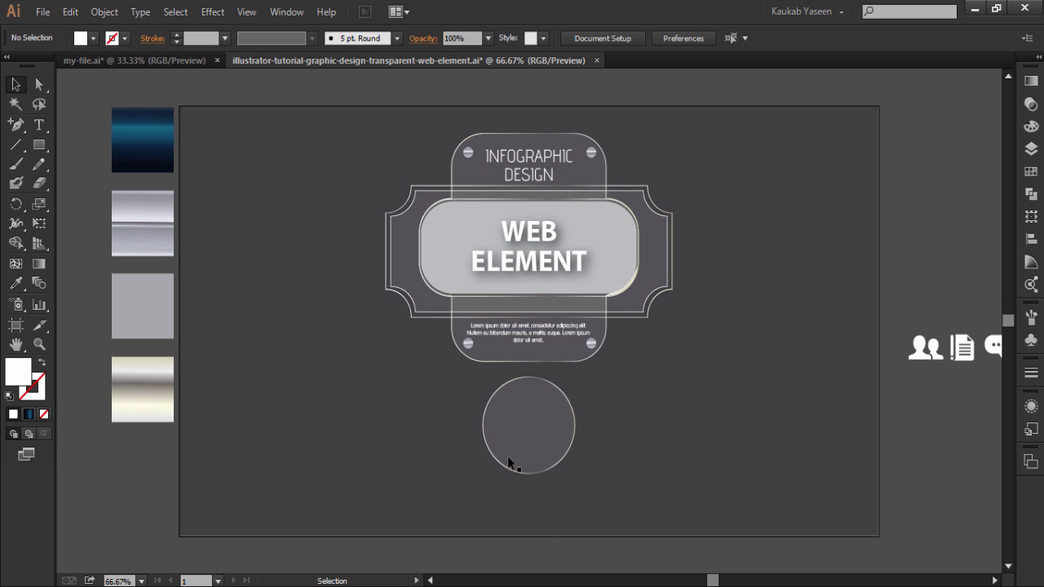
- Duplicate the circle and space all three evenly with Horizontal Distribute Center
left_click(525, 427)
mouse_move(524, 427)
left_mouse_down()
mouse_move(361, 426)
mouse_move(687, 426)
left_mouse_up()
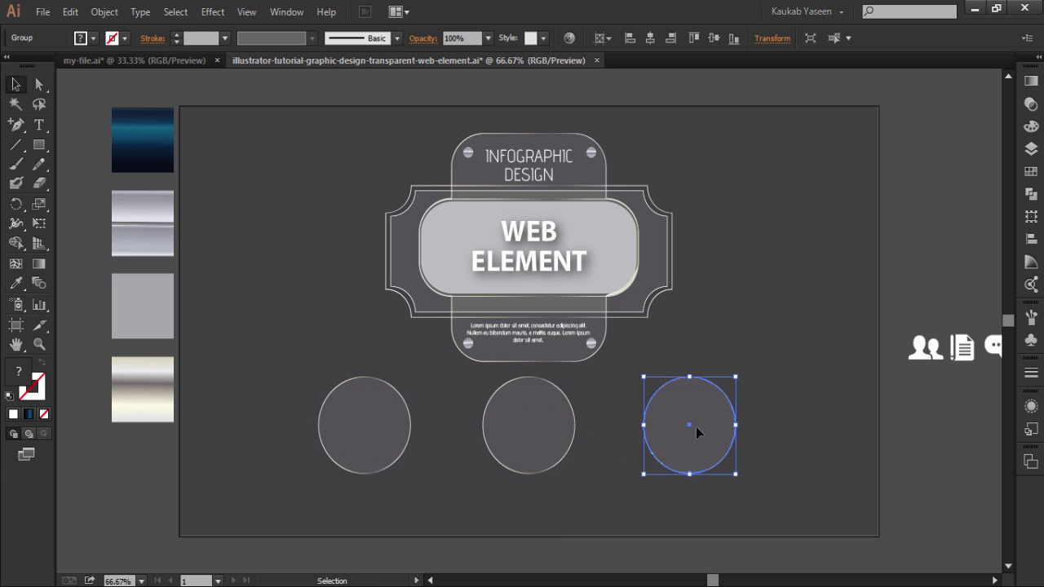
left_click_drag(760, 493, 333, 432)
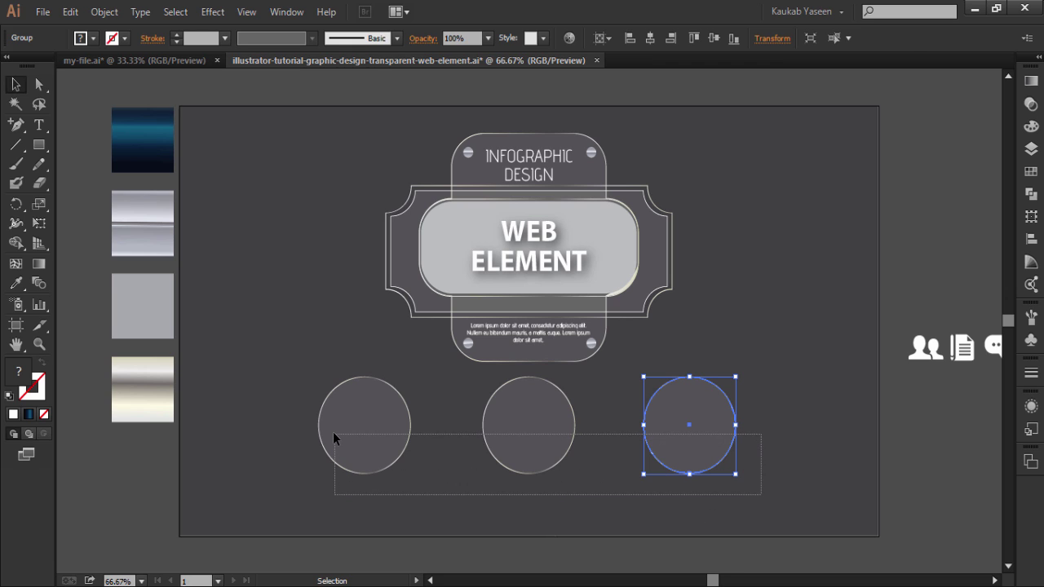
left_click(609, 39)
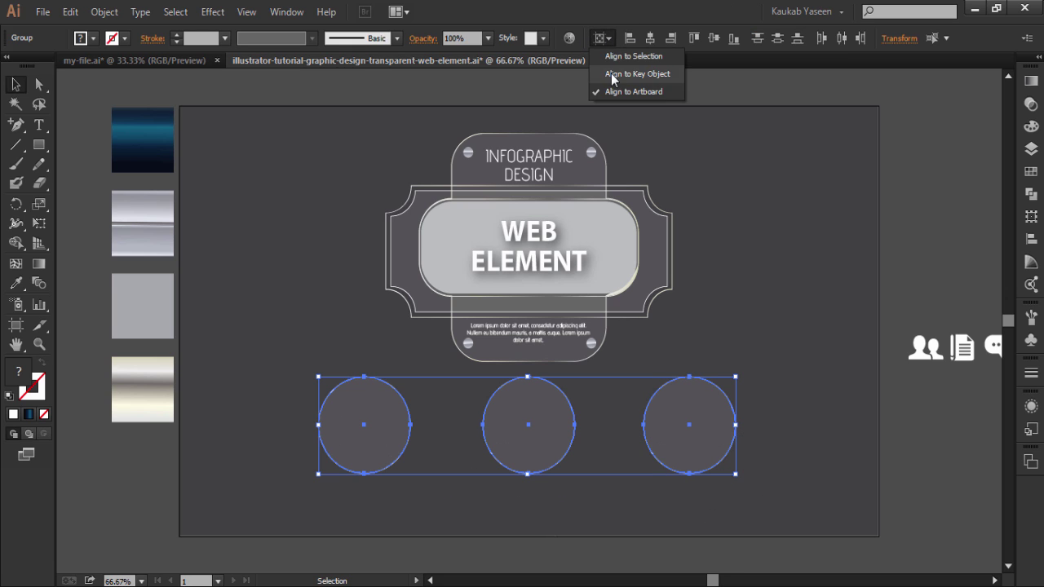
left_click(612, 60)
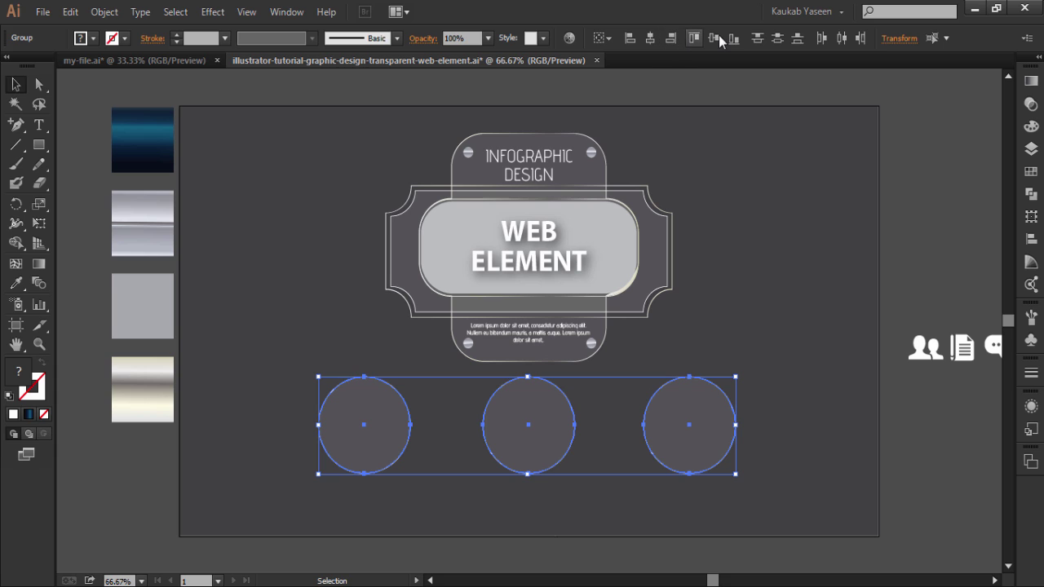
left_click(841, 38)
left_click(707, 279)
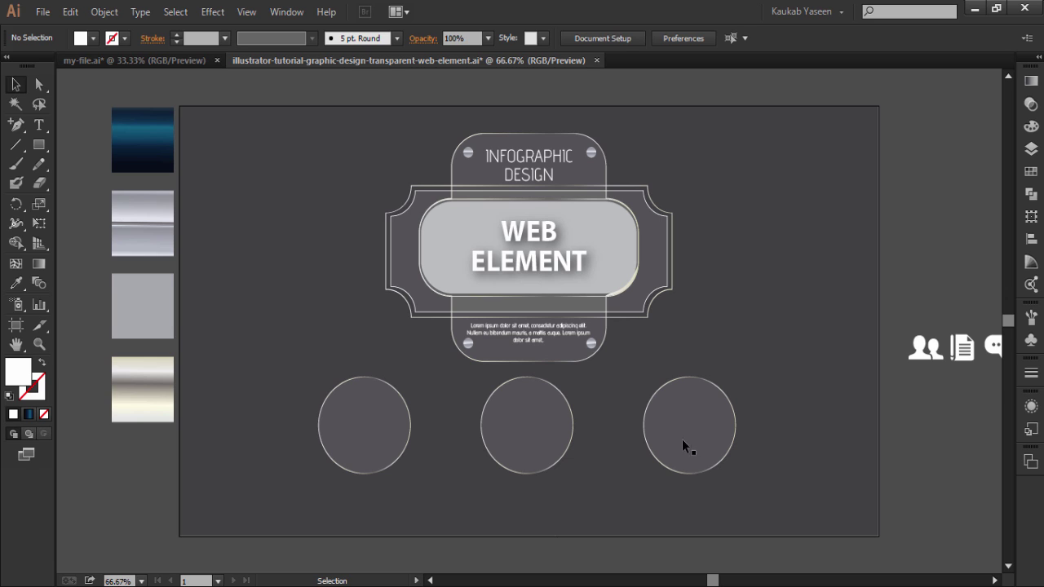
- Drag the people, document and chat icons from the pasteboard into their circles
left_click_drag(926, 357, 367, 415)
mouse_move(964, 349)
left_mouse_down()
mouse_move(534, 413)
mouse_move(690, 413)
left_mouse_up()
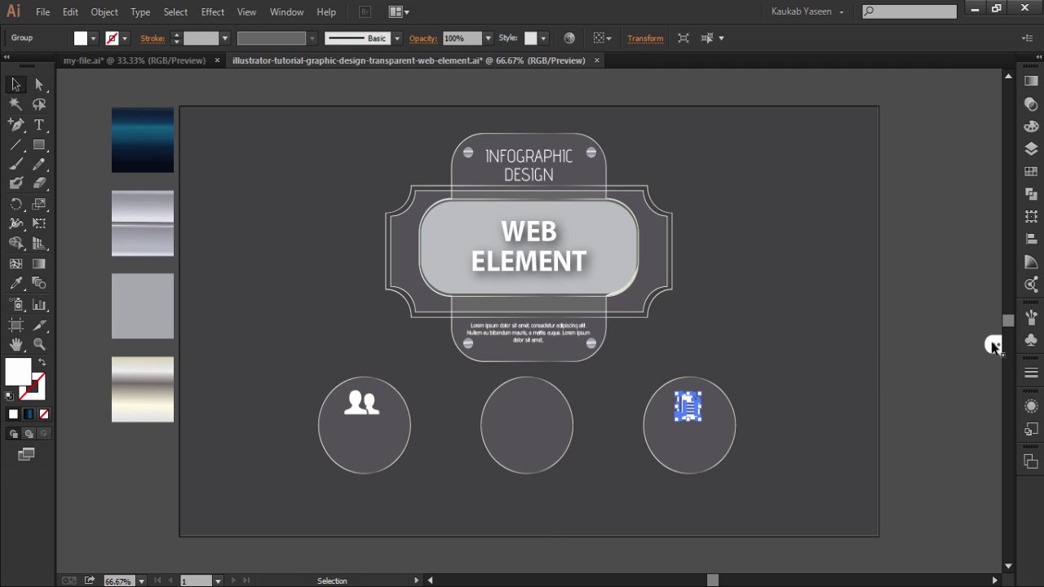
left_click_drag(993, 346, 522, 406)
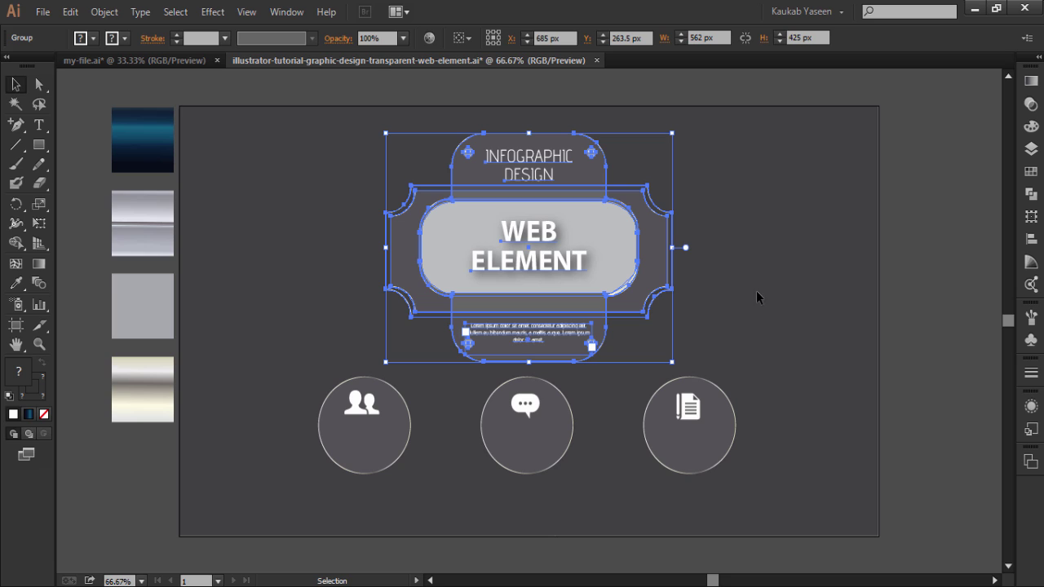
key("ctrl+shift+a")
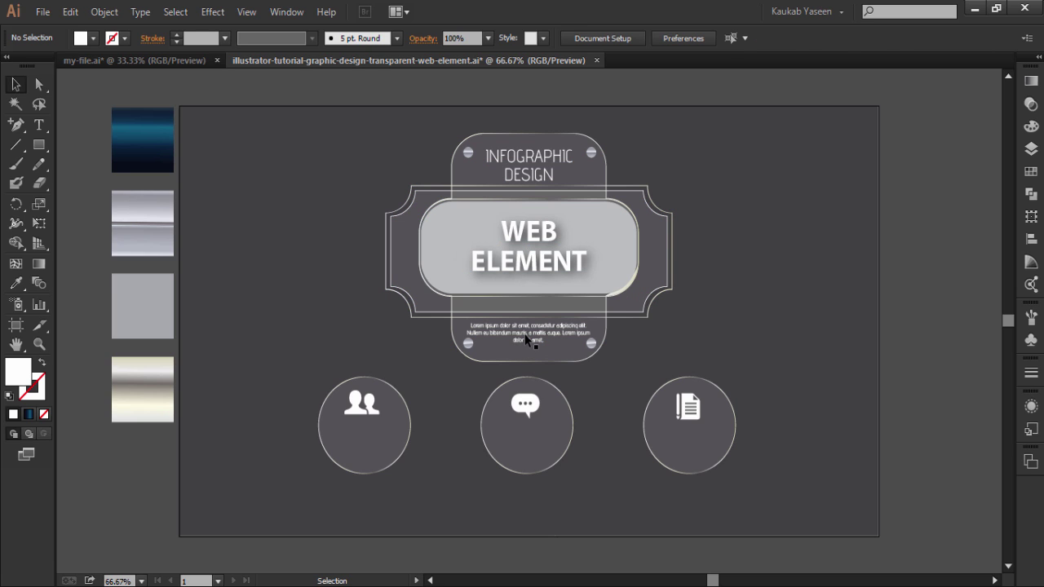
- Copy the body text aside and delete everything from 'bibendum' onward
left_click(525, 340)
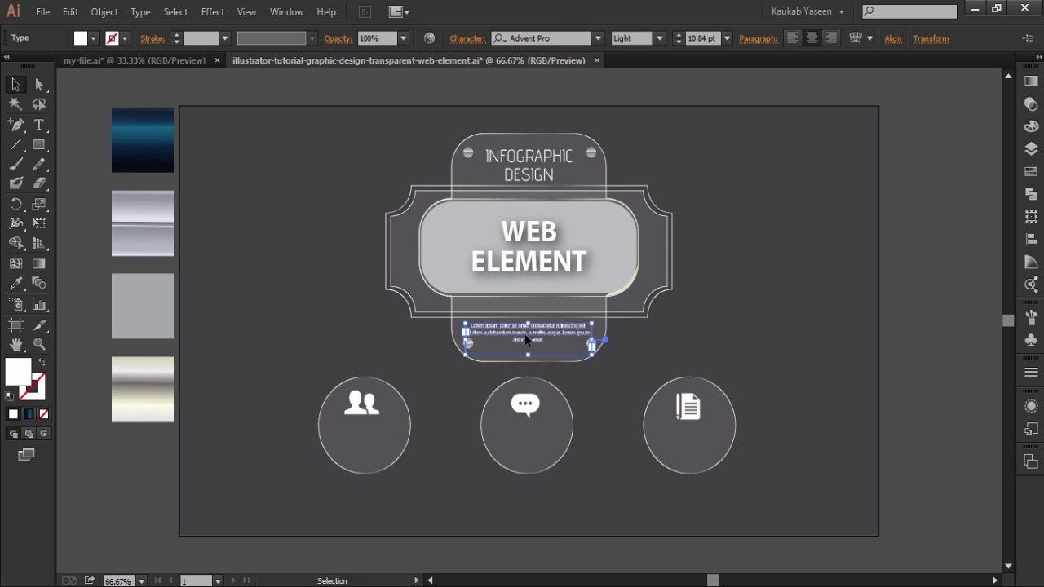
left_click_drag(526, 340, 283, 302)
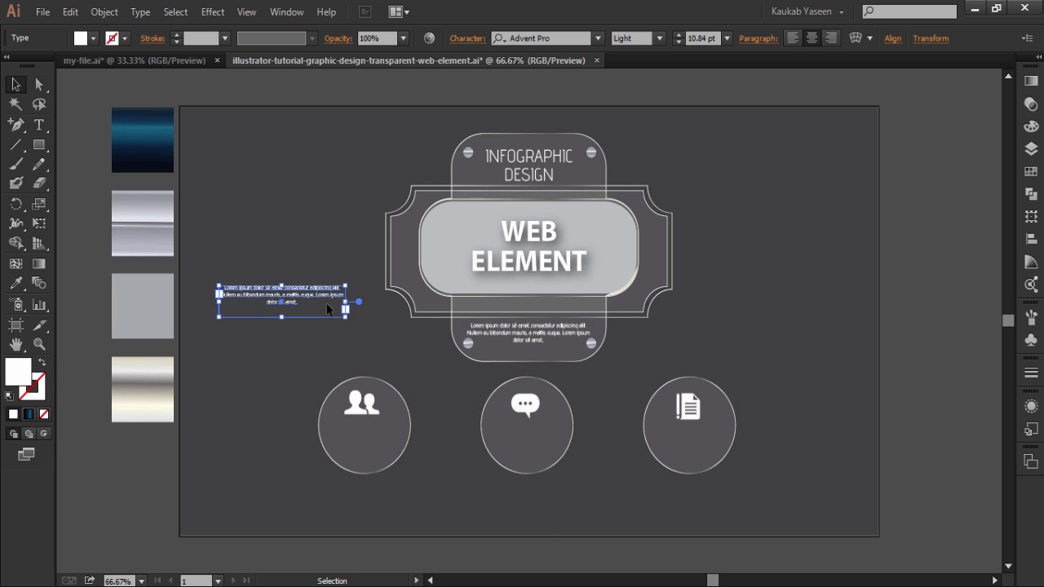
left_click(38, 125)
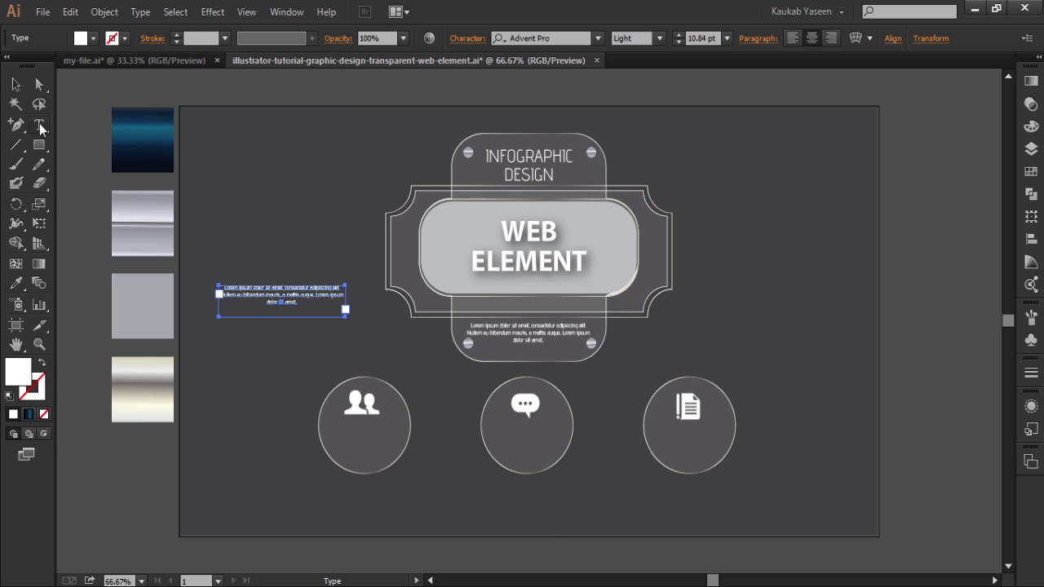
left_click_drag(299, 302, 262, 306)
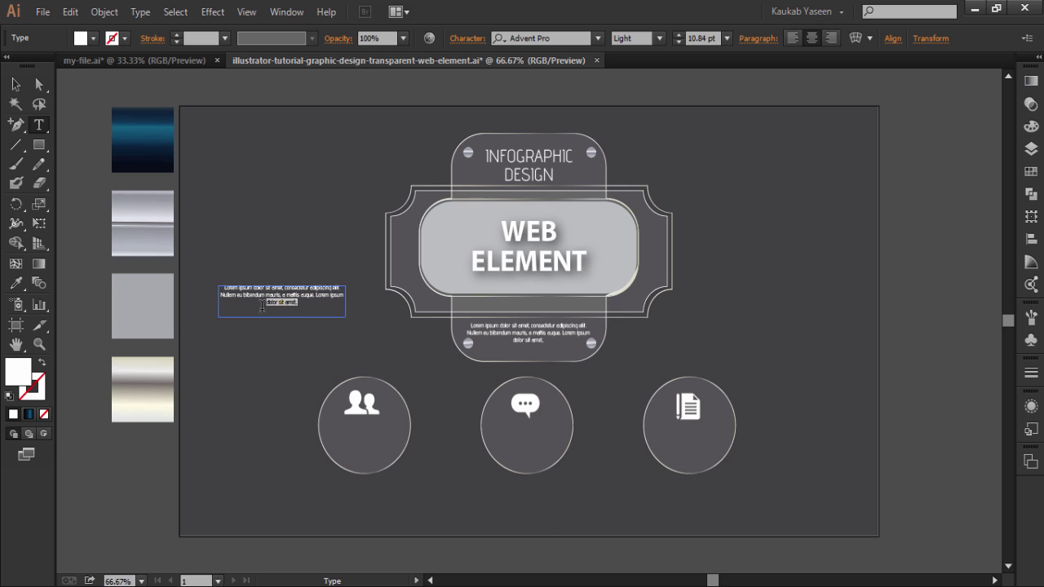
left_click(294, 302)
left_click_drag(298, 302, 246, 297)
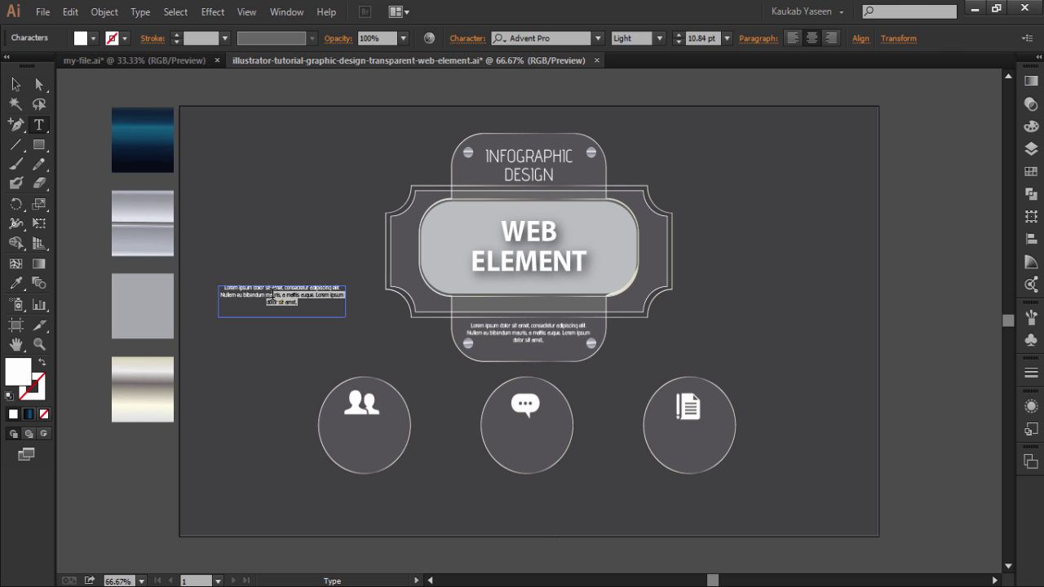
key("BackSpace")
- Narrow the caption's text frame and move it beneath a circle's icon
left_click(15, 84)
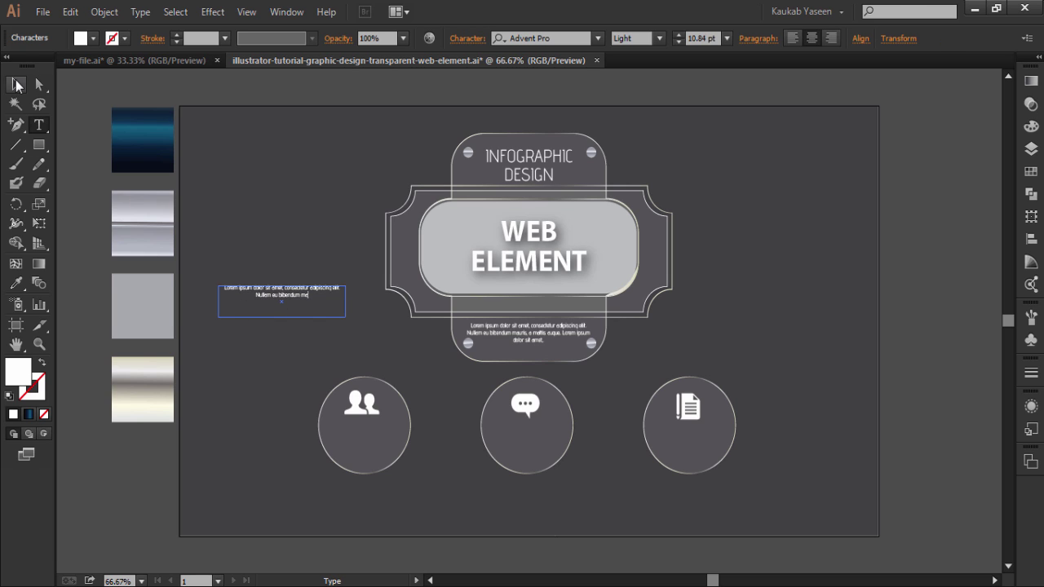
left_click_drag(221, 302, 282, 308)
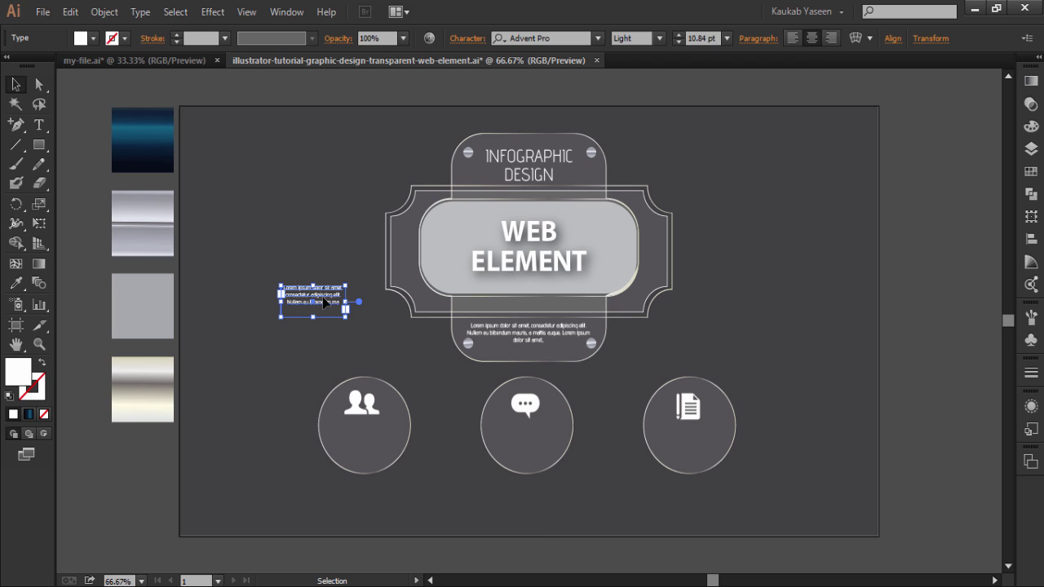
mouse_move(310, 293)
left_mouse_down()
mouse_move(364, 437)
mouse_move(523, 448)
left_mouse_up()
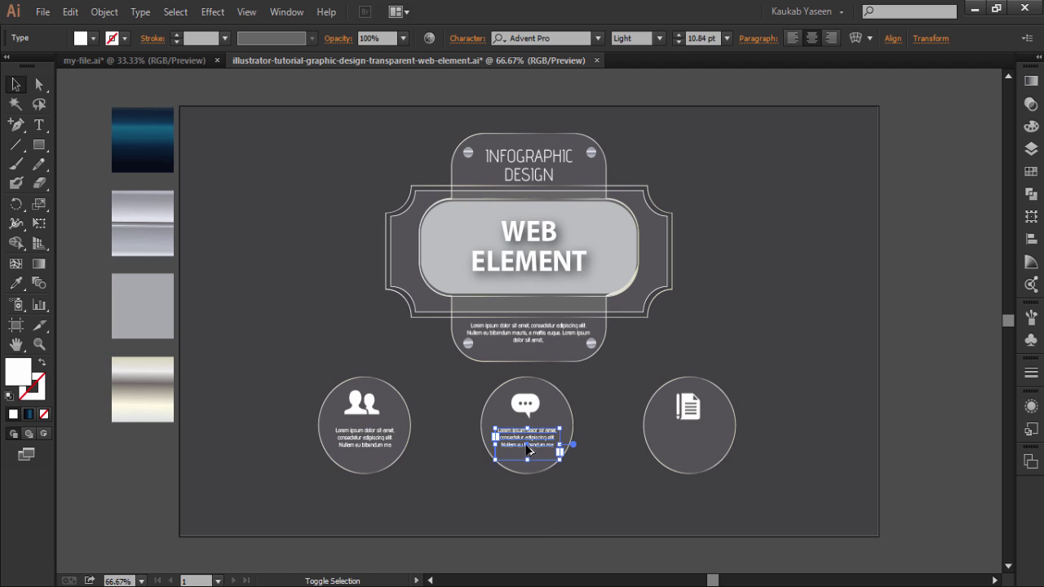
- Copy the caption from the middle circle into the right circle
left_click(628, 447)
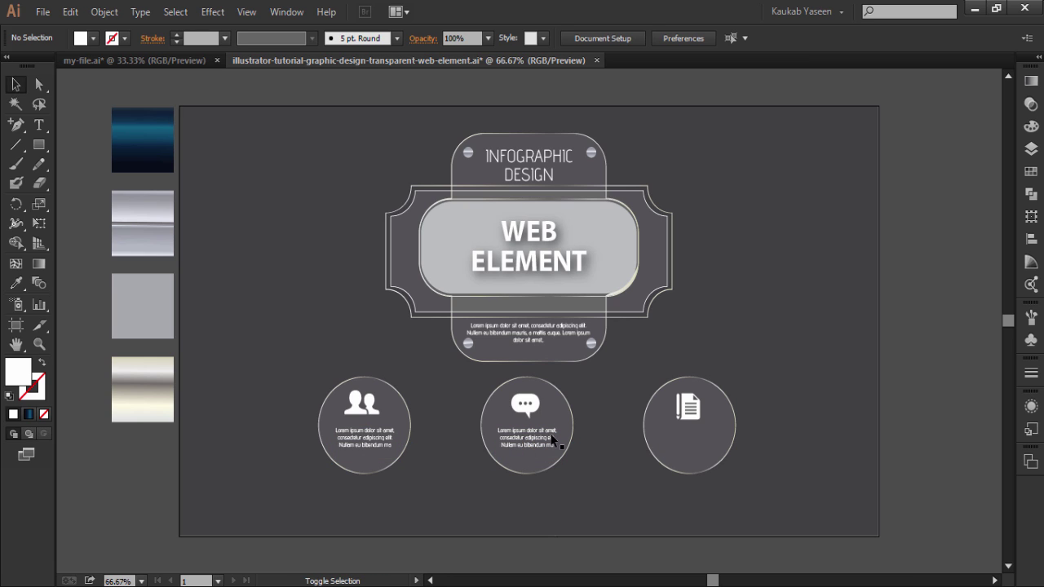
left_click(527, 437)
left_click_drag(528, 438, 689, 441)
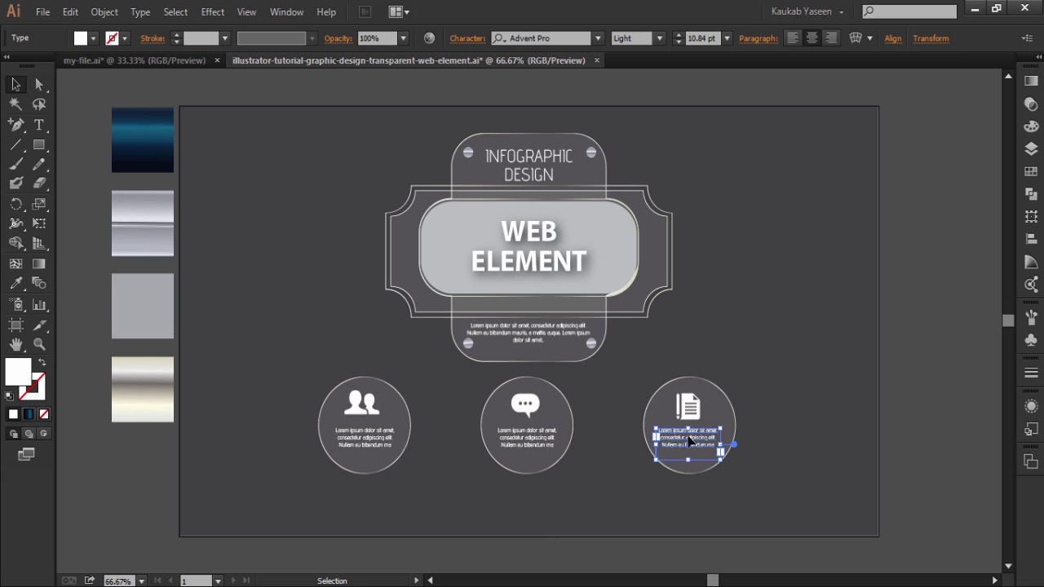
left_click(758, 509)
- Horizontally centre the icon and caption within each of the three circles
left_click(691, 442)
left_click(725, 462, "shift")
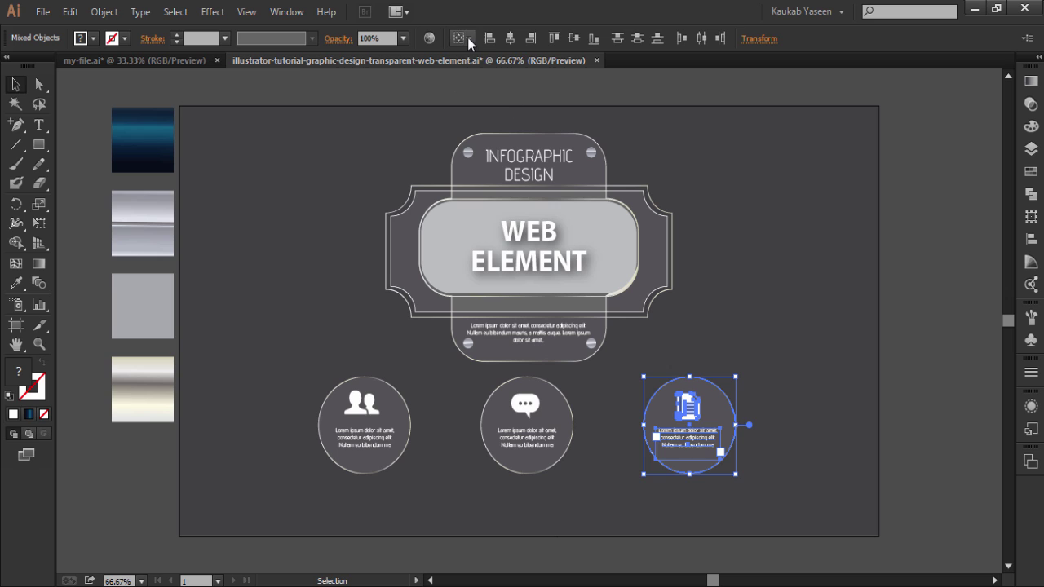
left_click(467, 37)
left_click(507, 38)
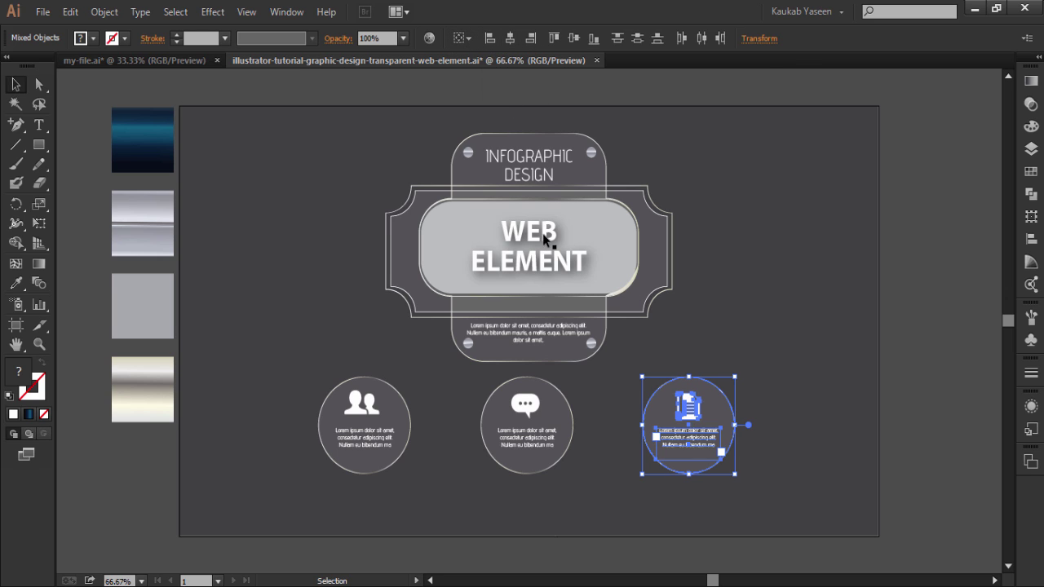
left_click(531, 442)
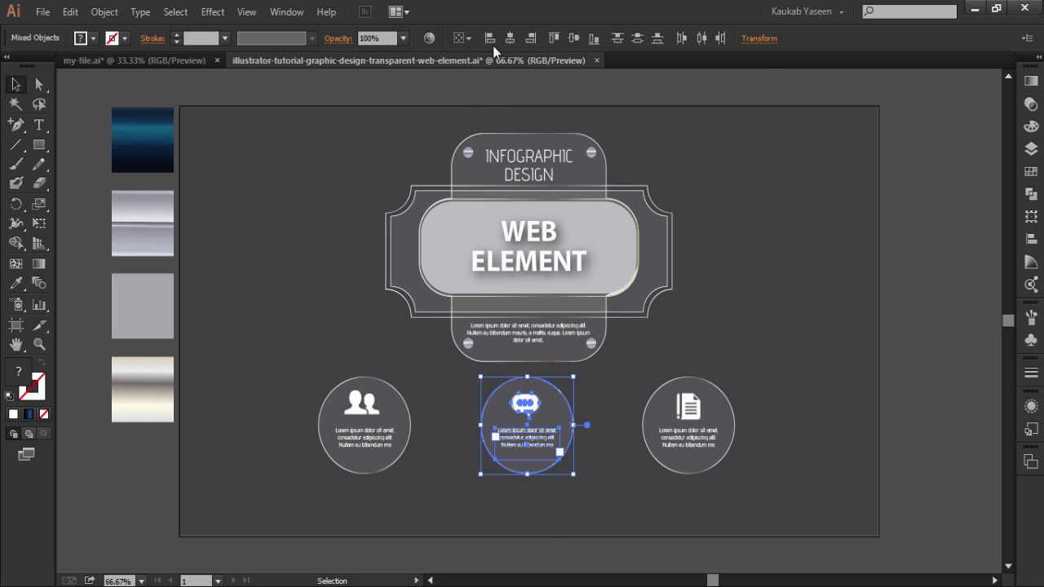
left_click(518, 36)
left_click_drag(328, 343, 378, 528)
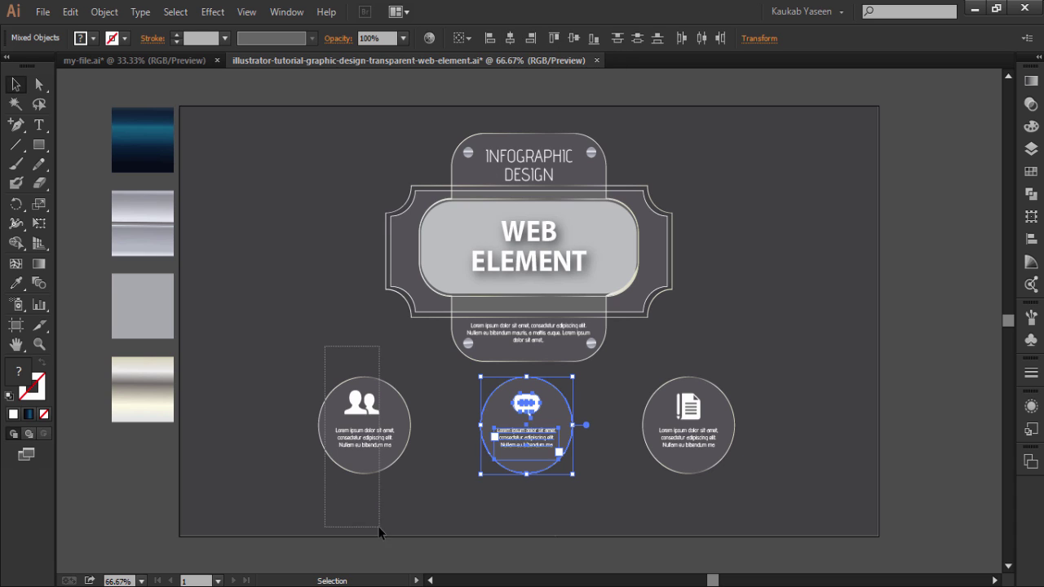
left_click(511, 38)
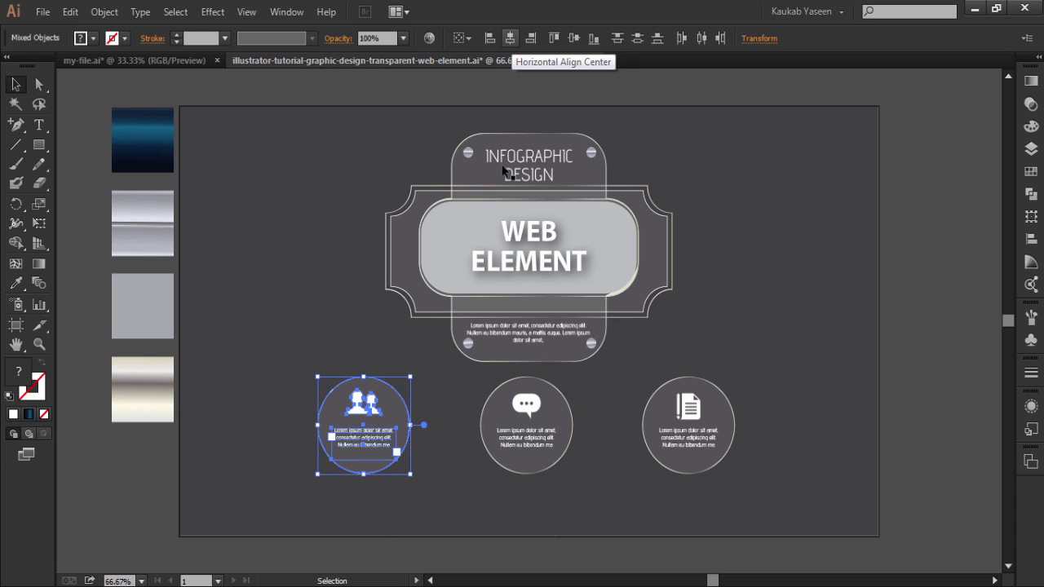
left_click(298, 341)
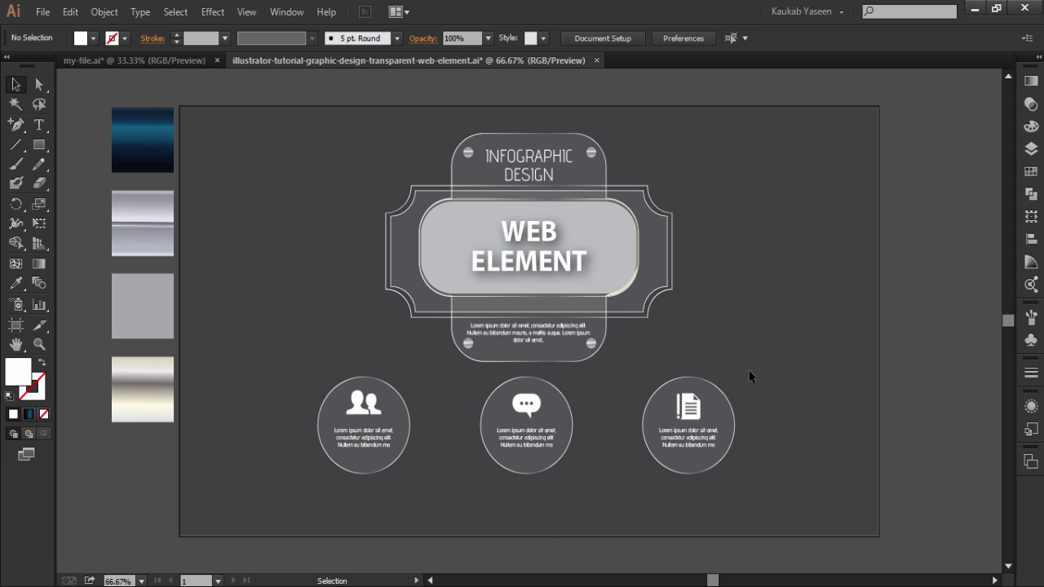
- Park a 10% opacity copy of the decorative frame at top right
key("1")
left_click(649, 268)
left_click_drag(654, 270, 988, 186)
left_click(928, 313)
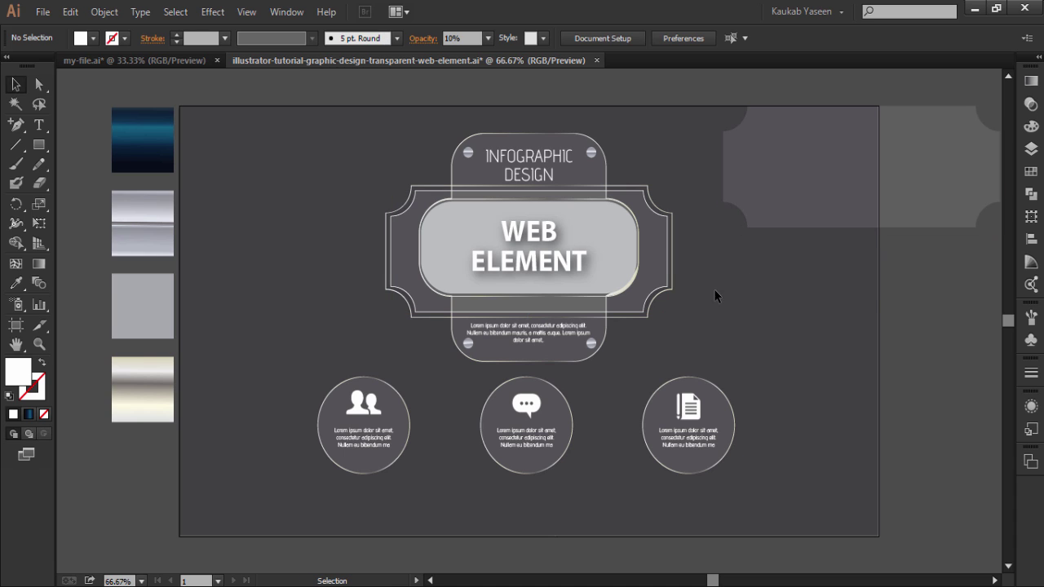
- Copy the decorative frame and Paste in Back behind the original
left_click(655, 263)
left_click(70, 12)
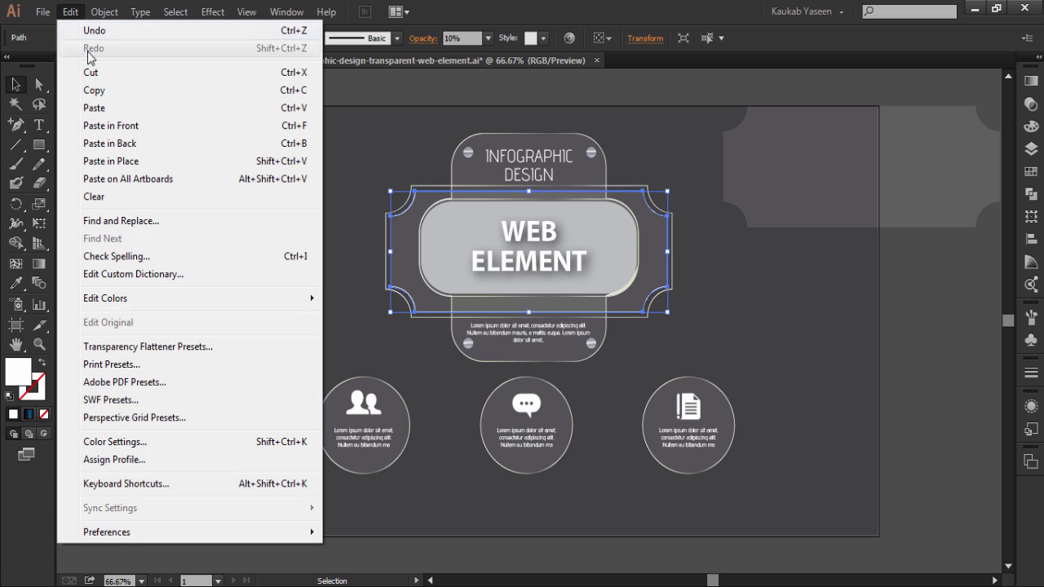
left_click(94, 90)
left_click(70, 12)
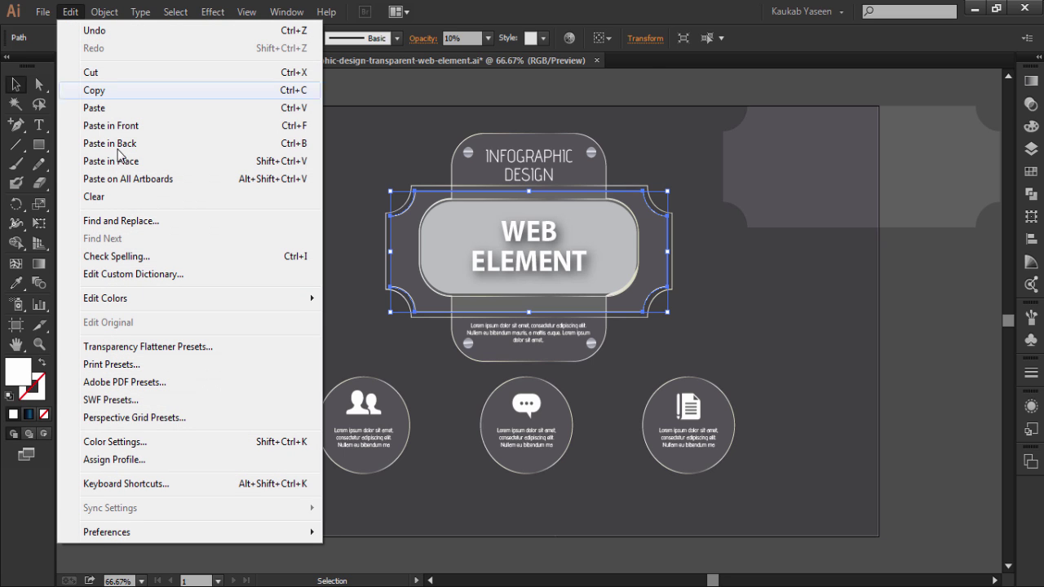
left_click(127, 144)
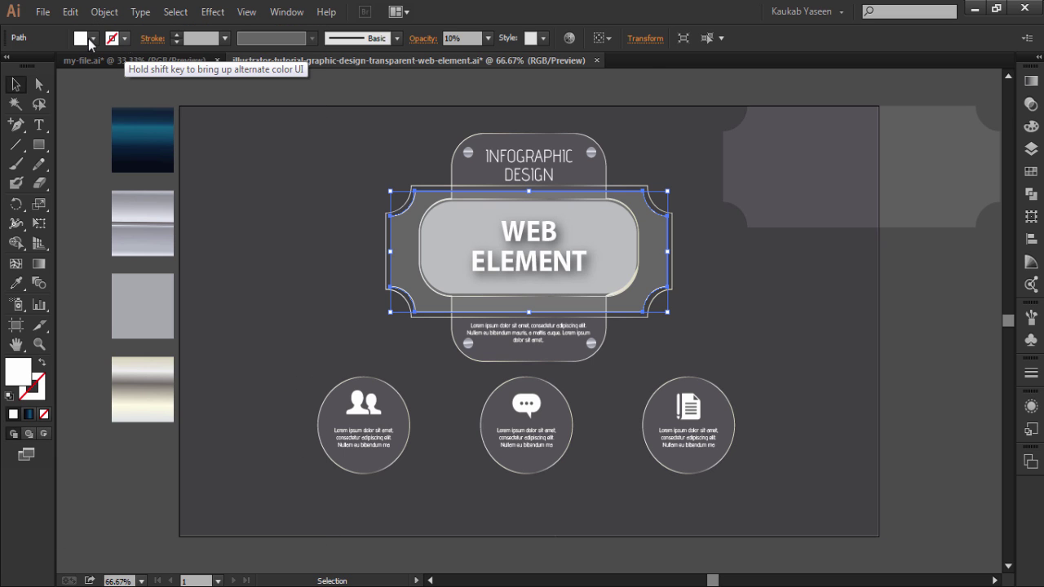
- Give the back copy a near-black fill at 100% opacity, nudged down-right
left_click(93, 38)
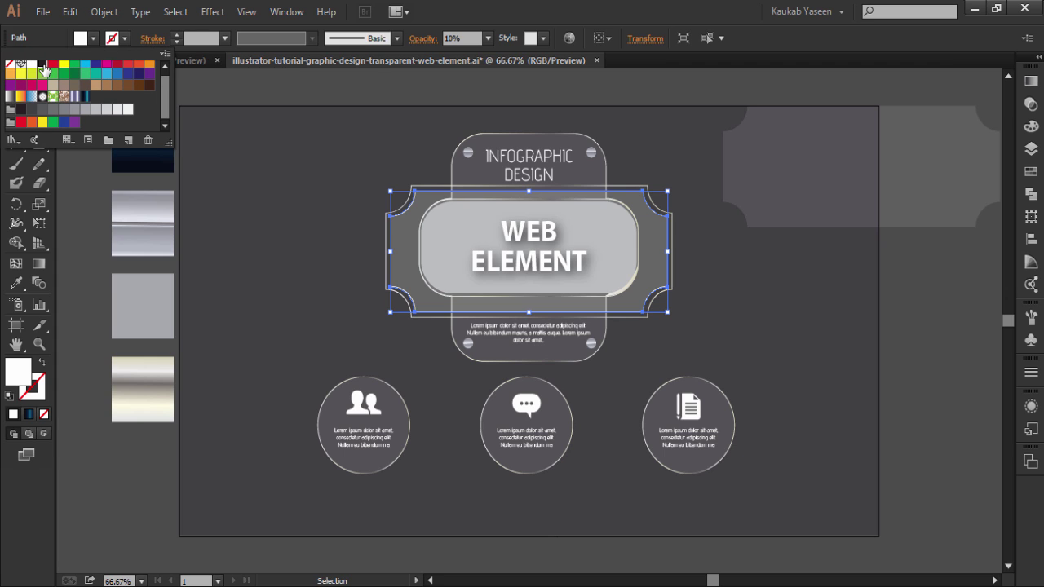
left_click(45, 69)
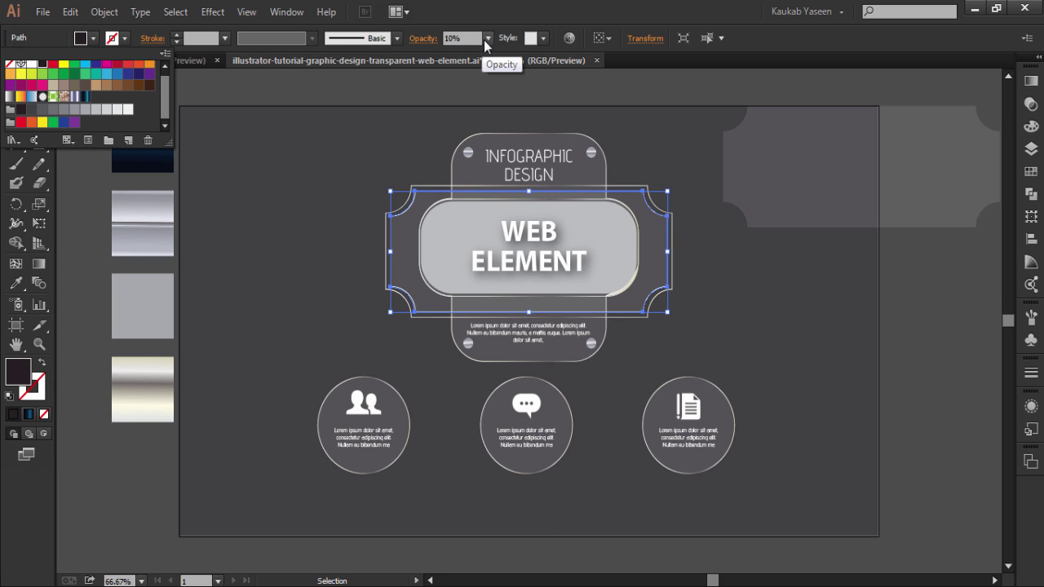
left_click(488, 38)
left_click(504, 234)
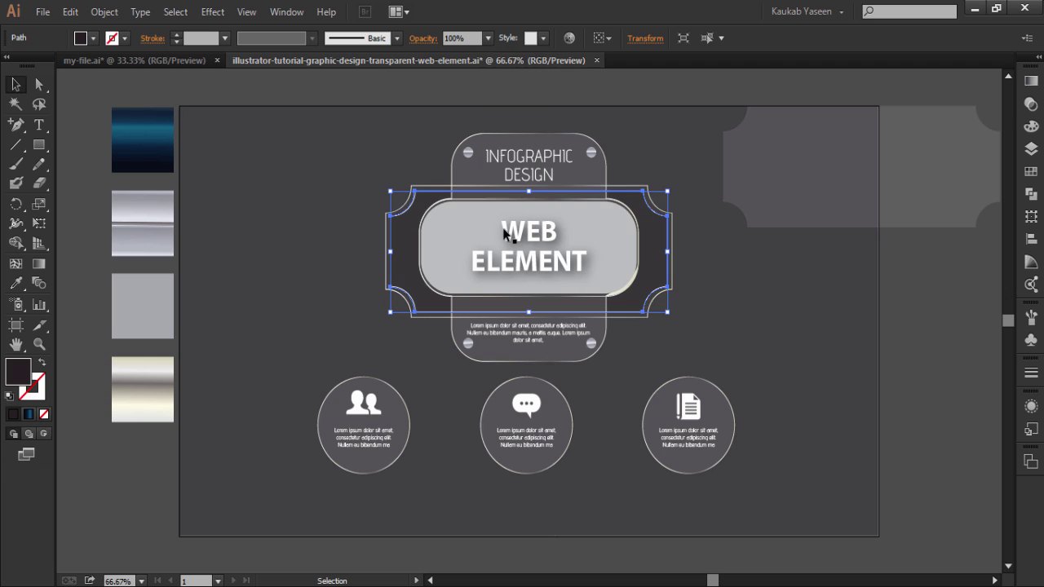
key("Right")
key("Right")
key("Right")
key("Right")
key("Right")
key("Right")
key("Right")
key("Right")
key("Right")
key("Right")
key("Down")
key("Down")
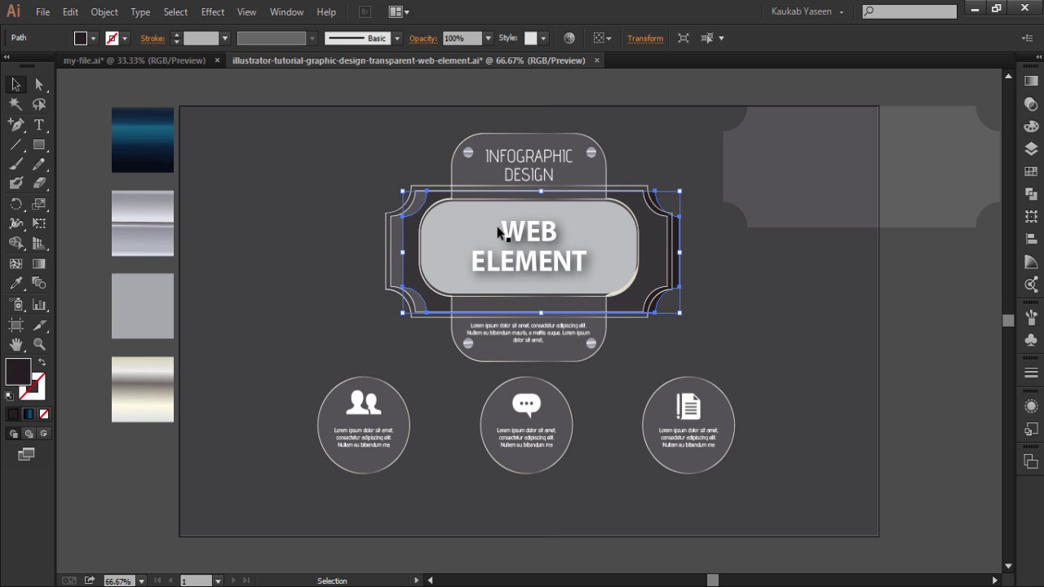
key("Down")
key("Down")
key("Down")
key("Down")
key("Down")
key("Down")
key("Down")
key("Down")
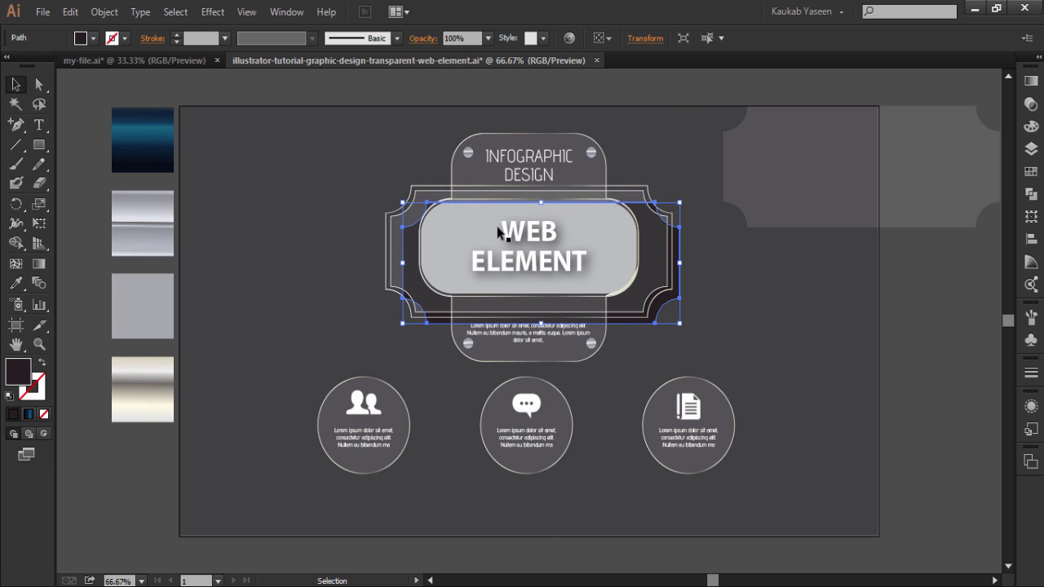
- Apply a 46.6 px Gaussian Blur to the dark copy and set it to 80% opacity
left_click(212, 11)
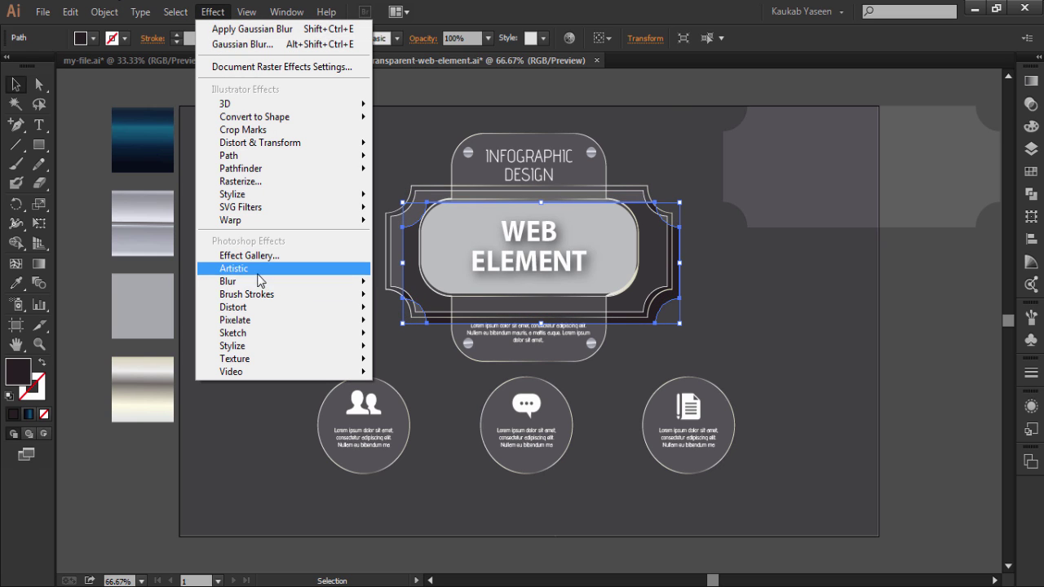
mouse_move(237, 282)
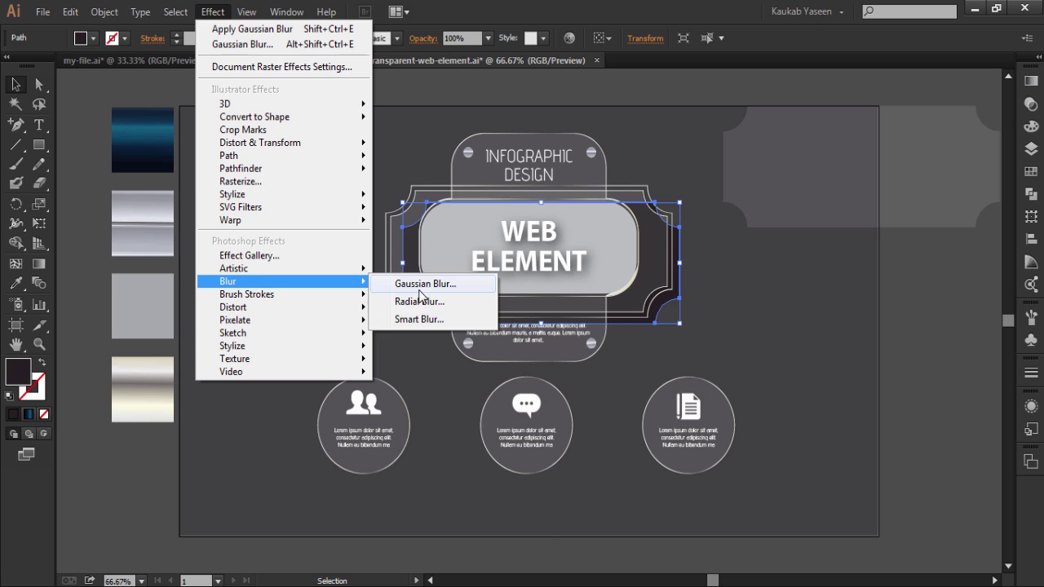
left_click(423, 284)
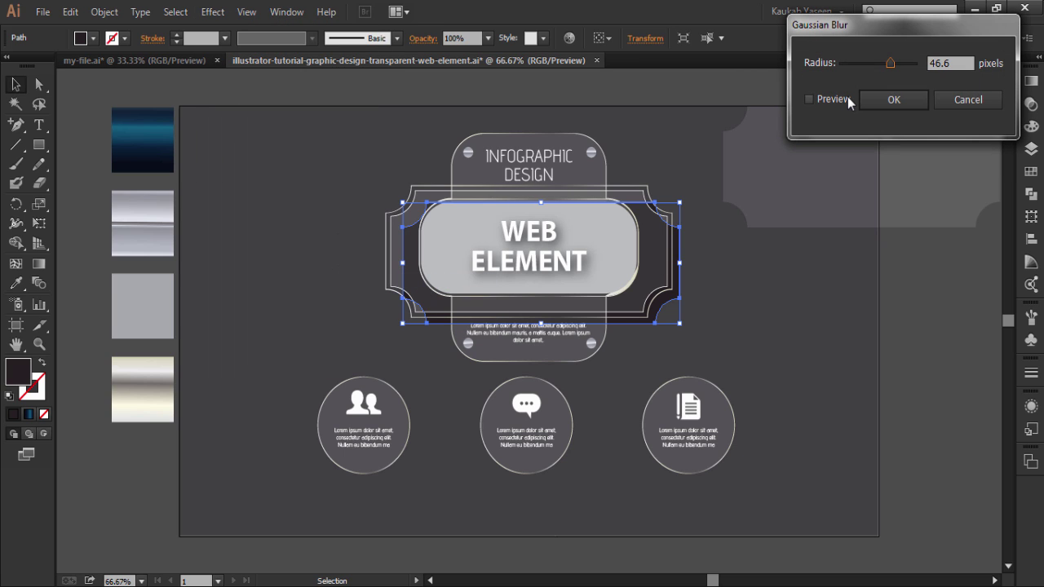
left_click(847, 97)
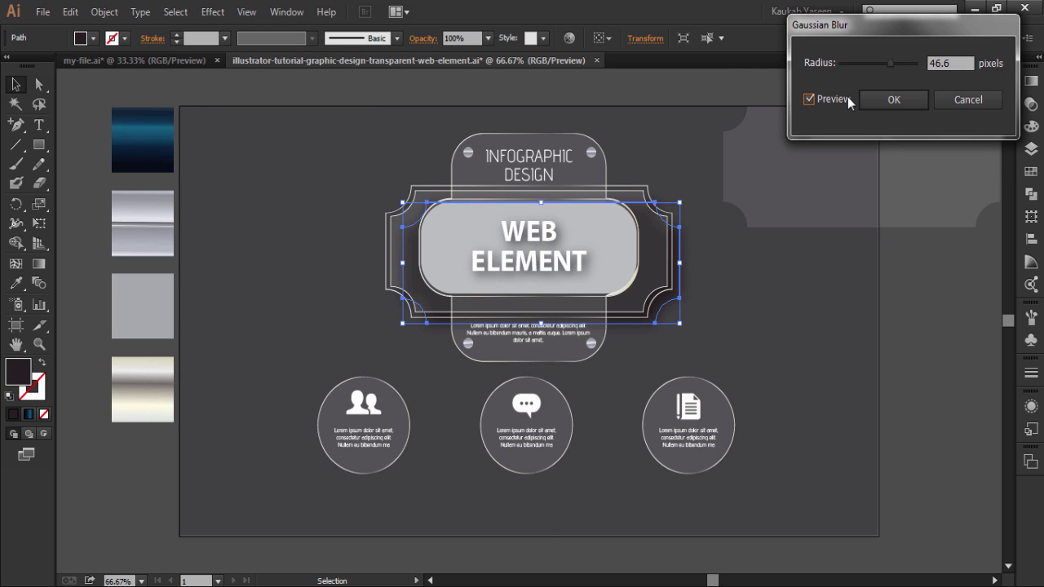
left_click(906, 100)
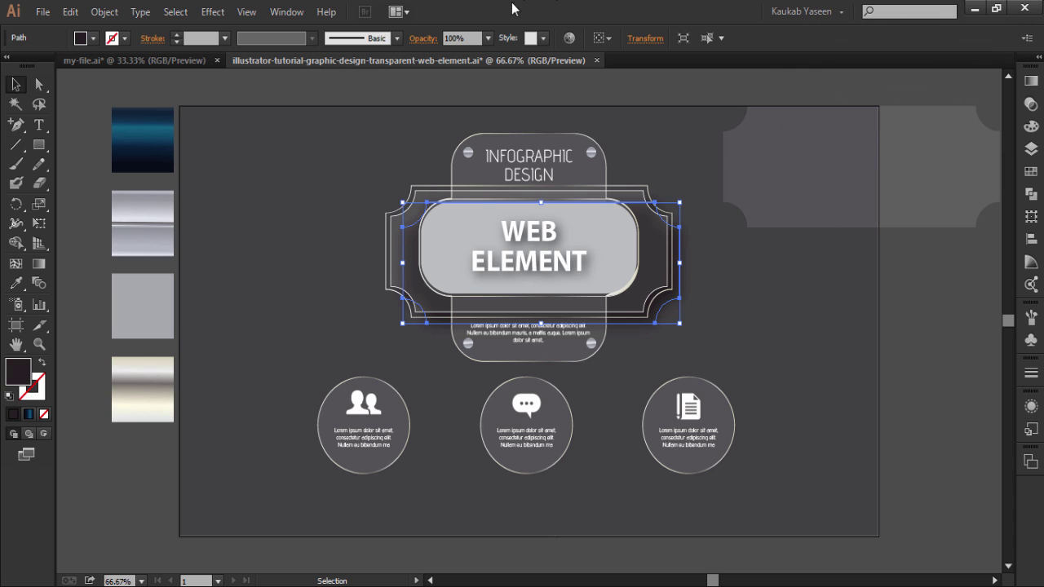
left_click(488, 38)
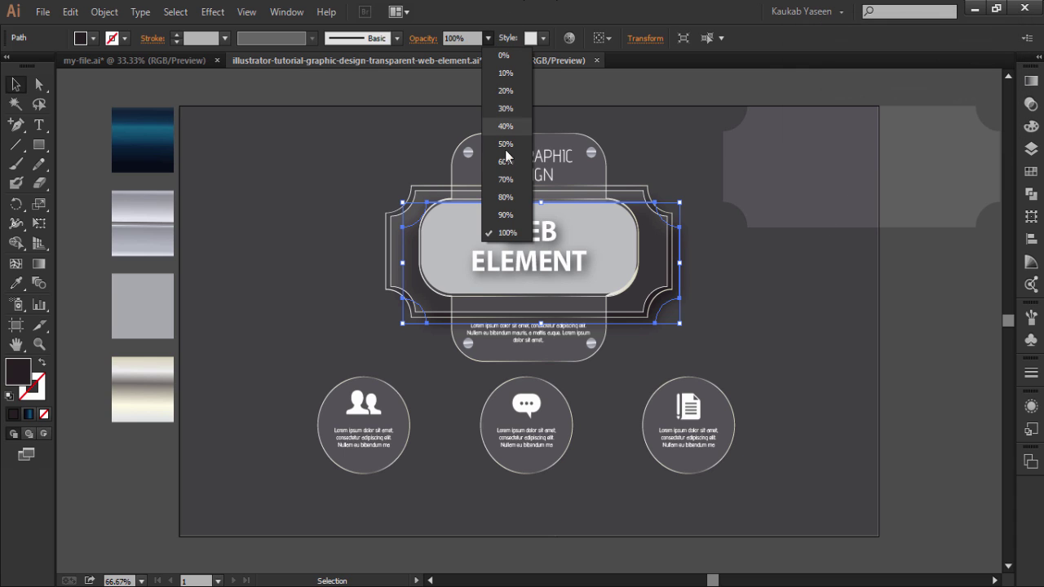
left_click(504, 195)
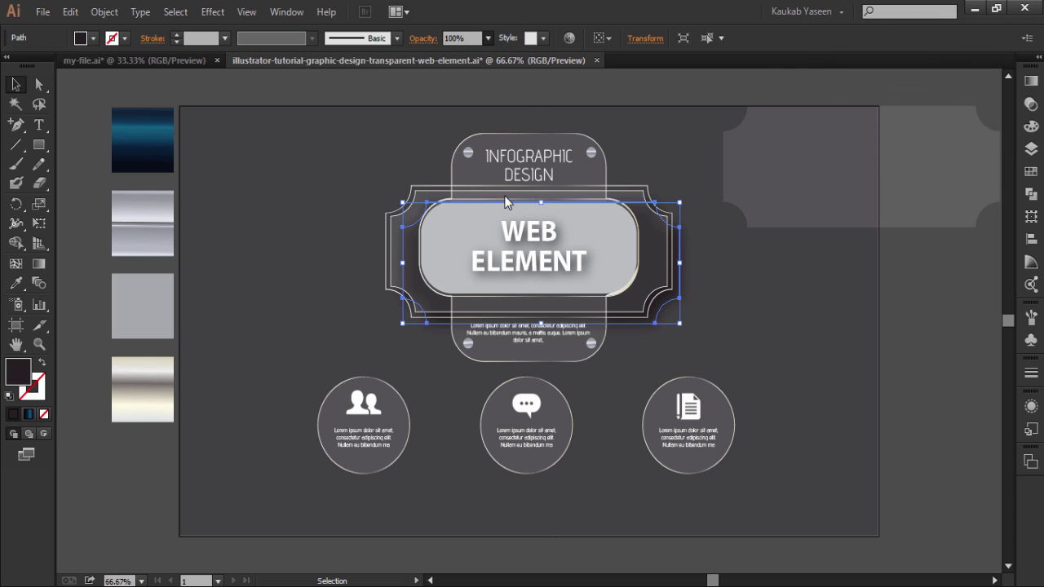
left_click(755, 305)
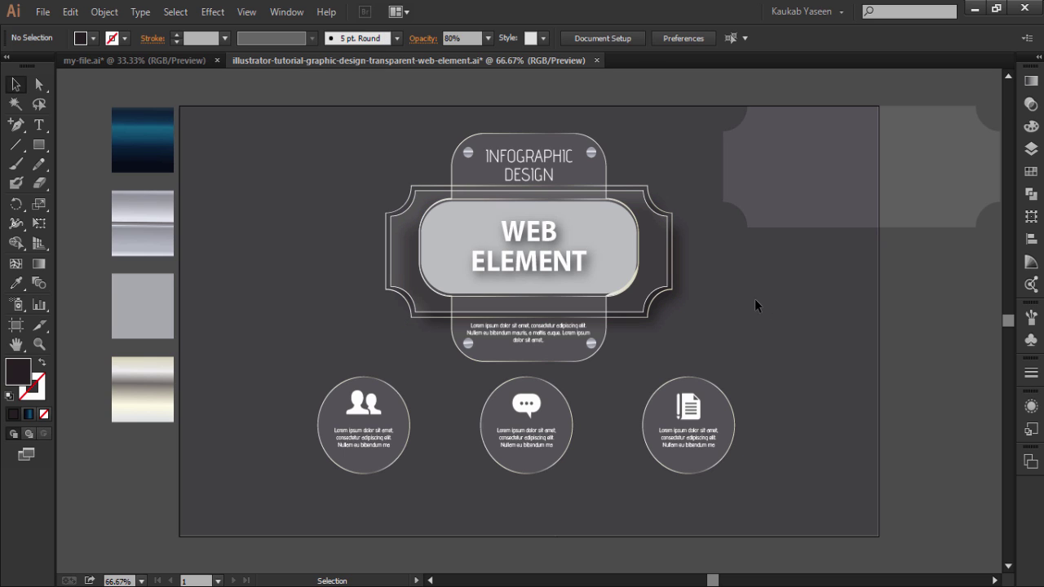
- Draw a white diagonal line across the faint frame copy at top right
left_click(832, 186)
left_click(342, 157)
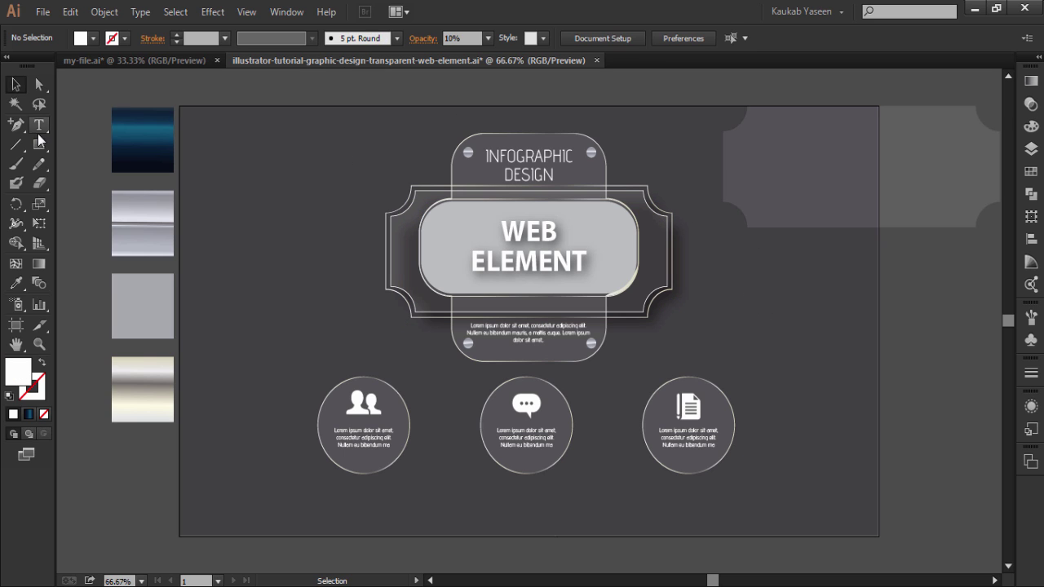
left_click(15, 145)
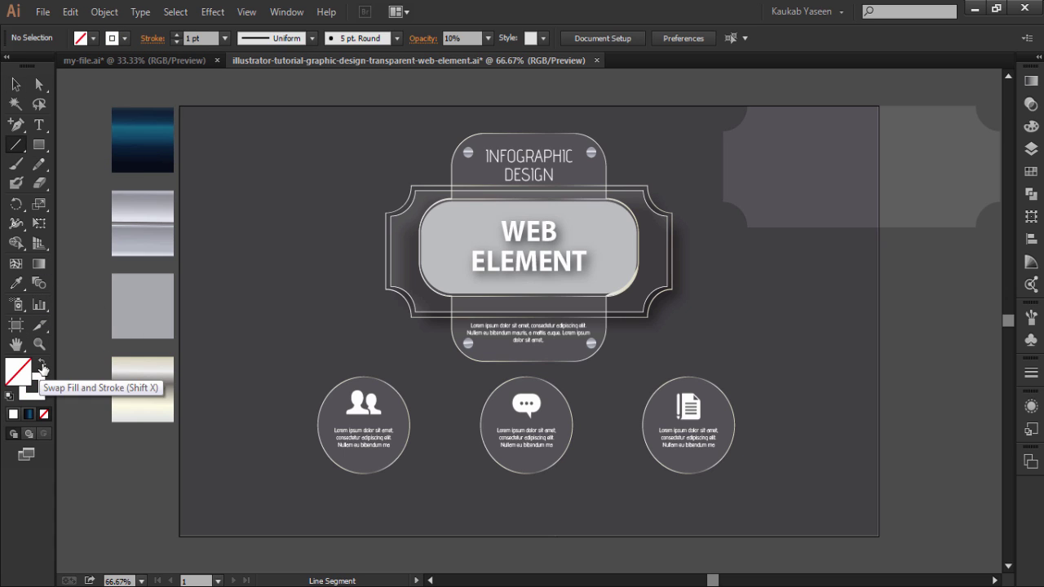
left_click(41, 364)
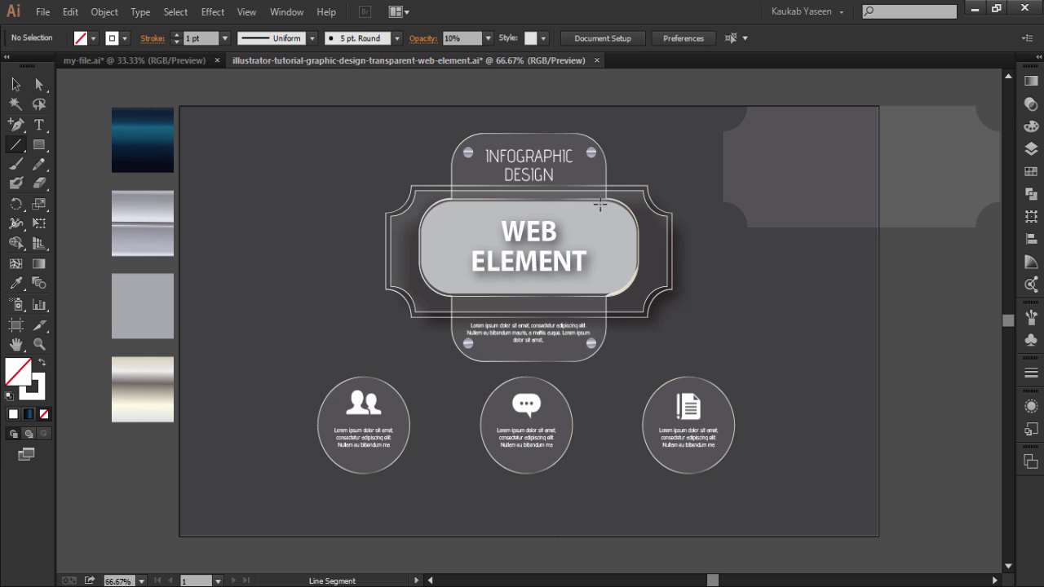
left_click_drag(722, 161, 832, 236)
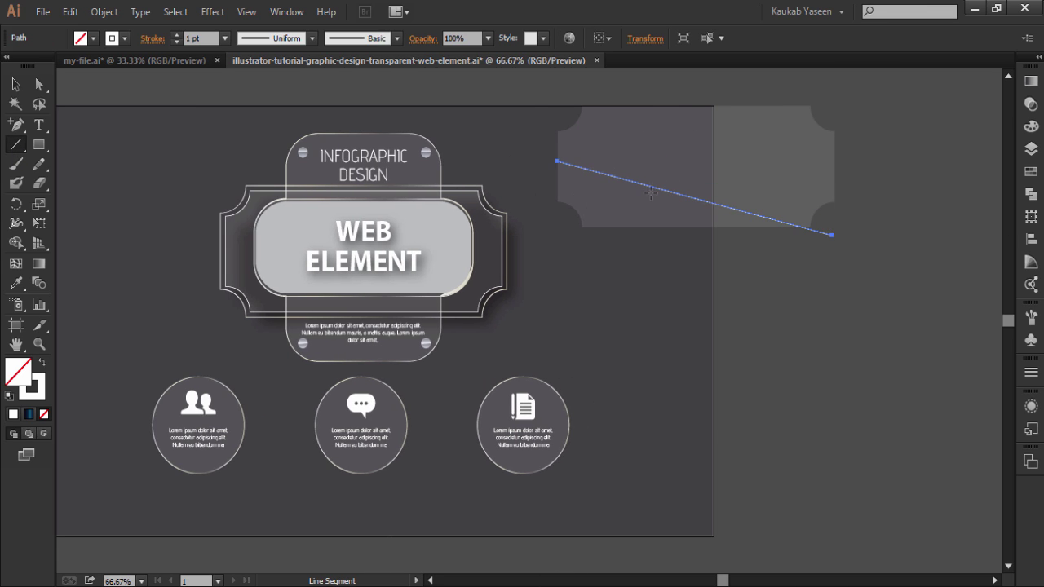
left_click(40, 85)
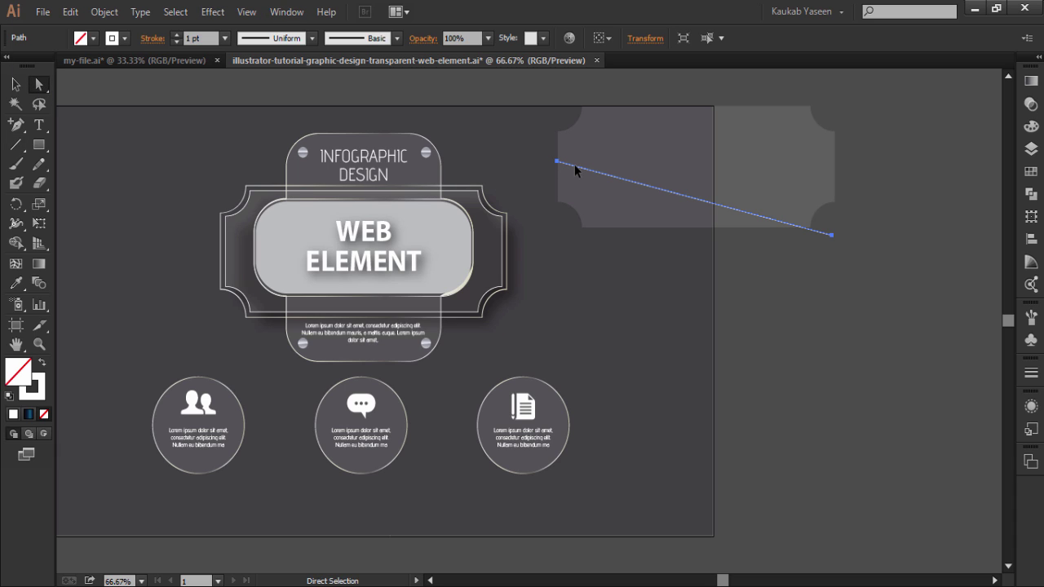
left_click_drag(572, 164, 570, 164)
- Divide the frame copy along the line and delete the right-hand piece
left_click(105, 12)
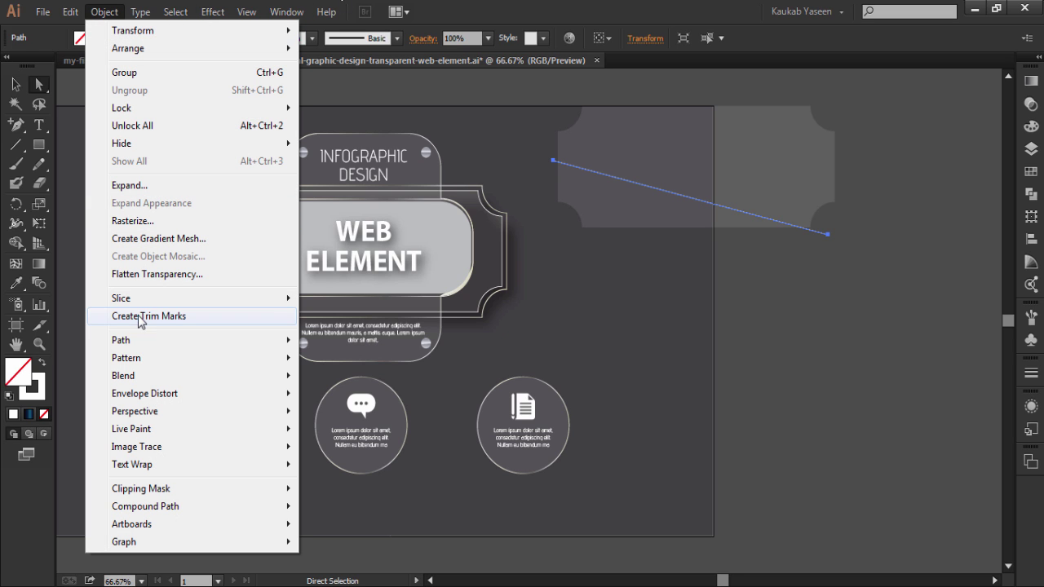
mouse_move(121, 340)
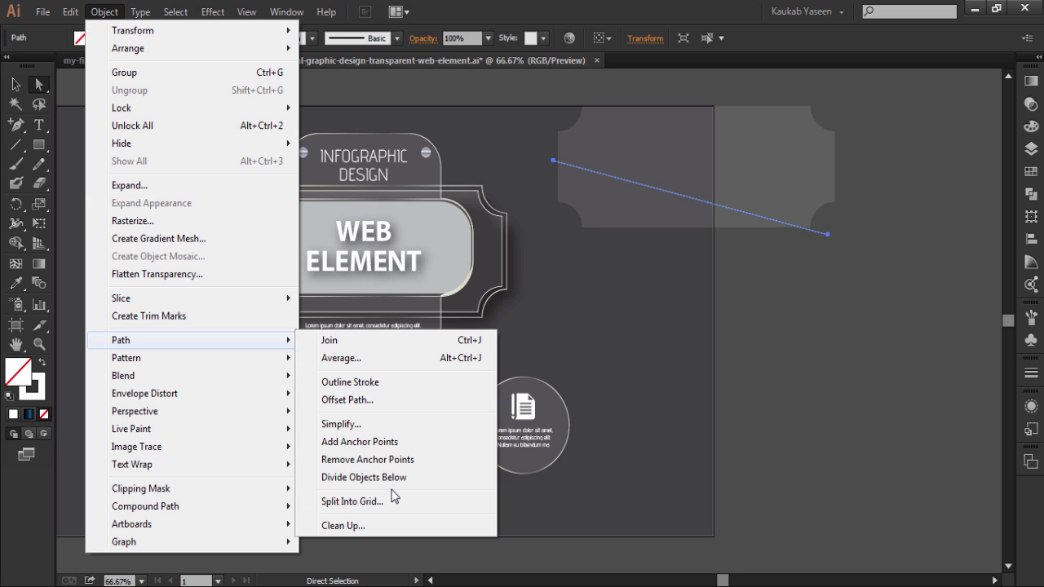
left_click(394, 478)
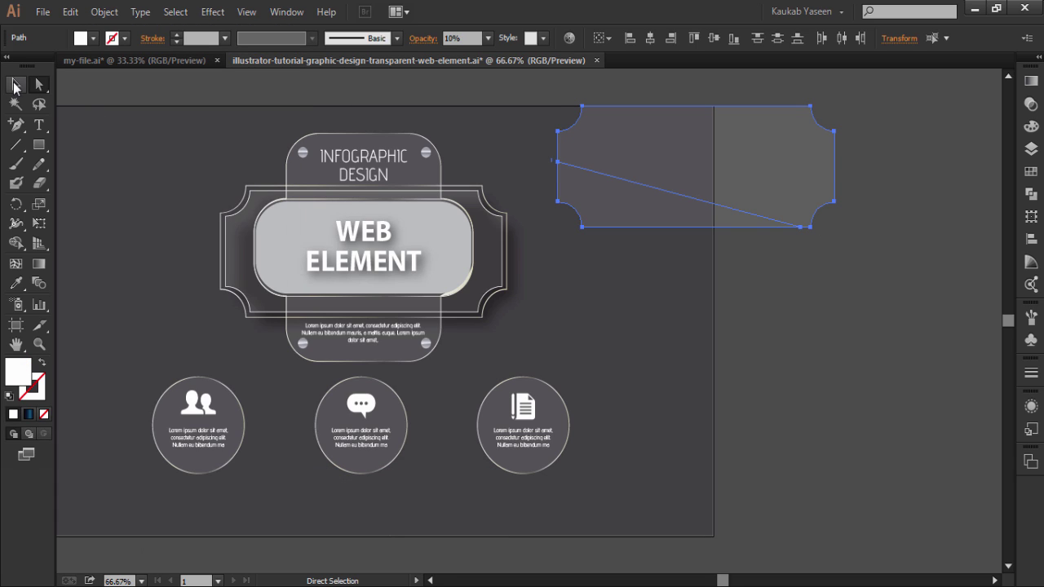
left_click(15, 85)
left_click(721, 228)
left_click_drag(731, 163, 790, 157)
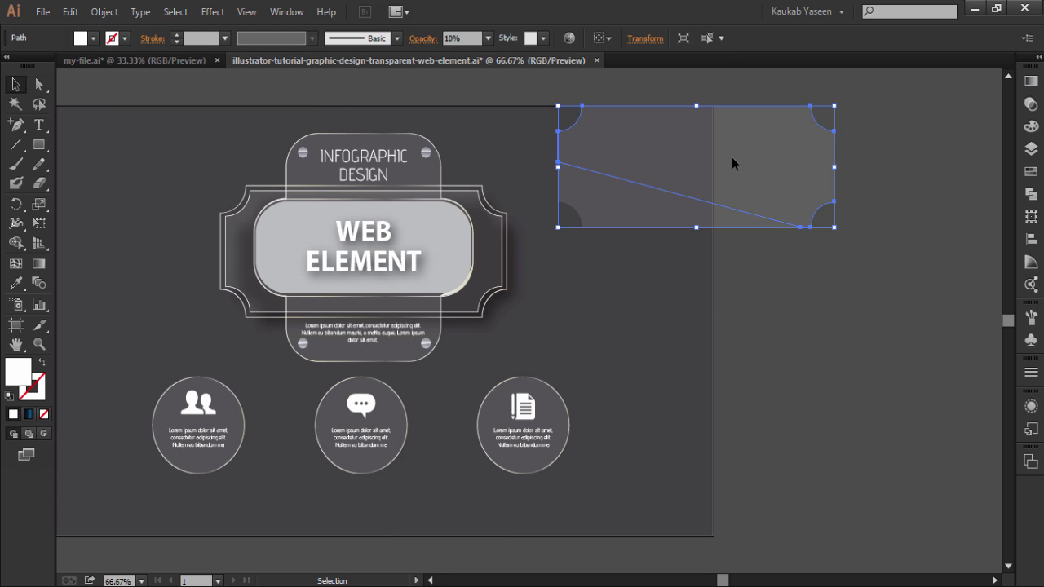
key("Delete")
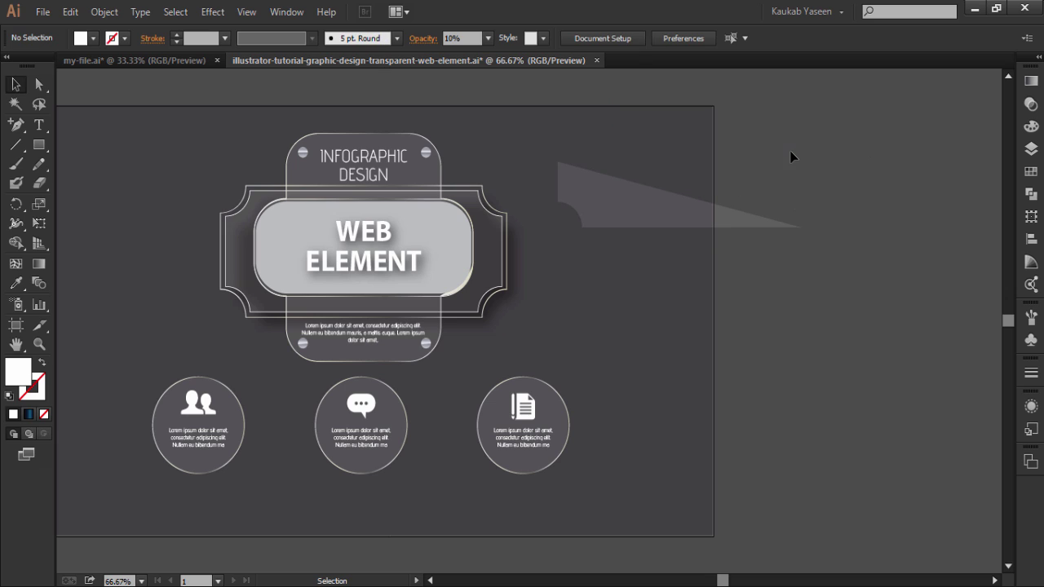
left_click(671, 209)
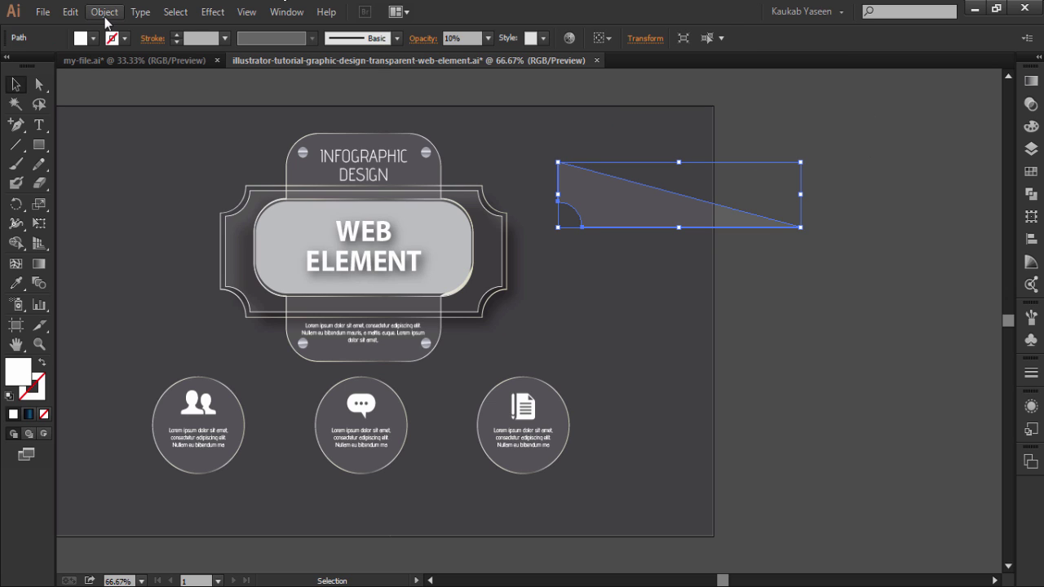
- Set the triangle's opacity to 100% so it is solid white
left_click(93, 38)
left_click(486, 38)
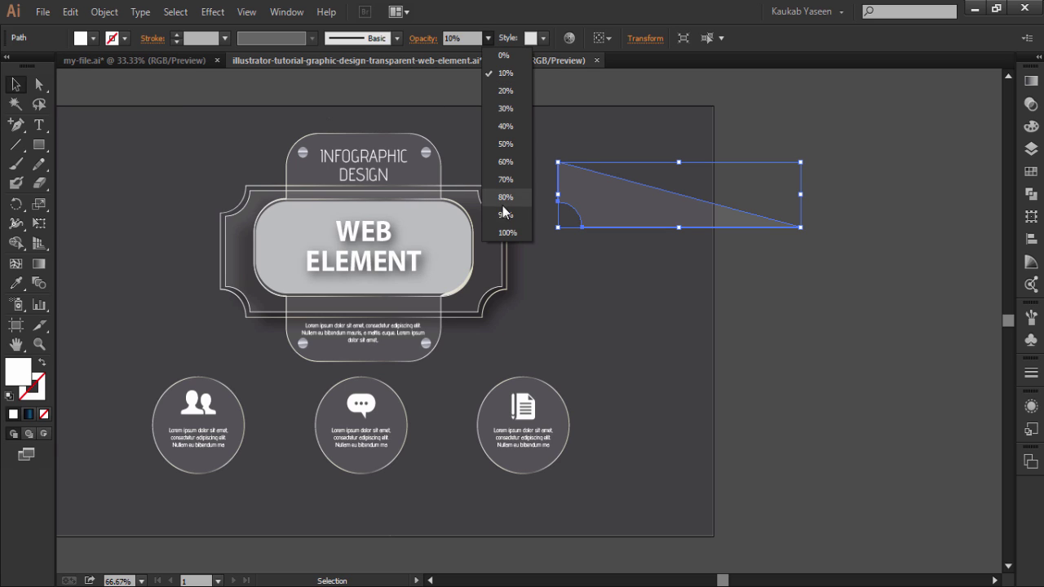
left_click(505, 232)
left_click(526, 127)
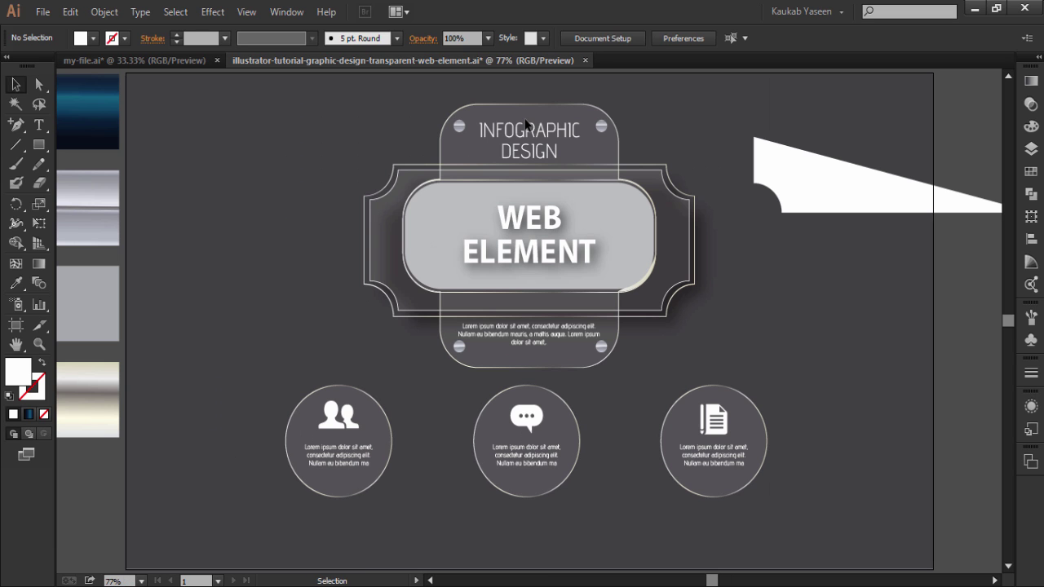
- Move the white triangle onto the lower-left of the WEB ELEMENT badge
left_click(850, 178)
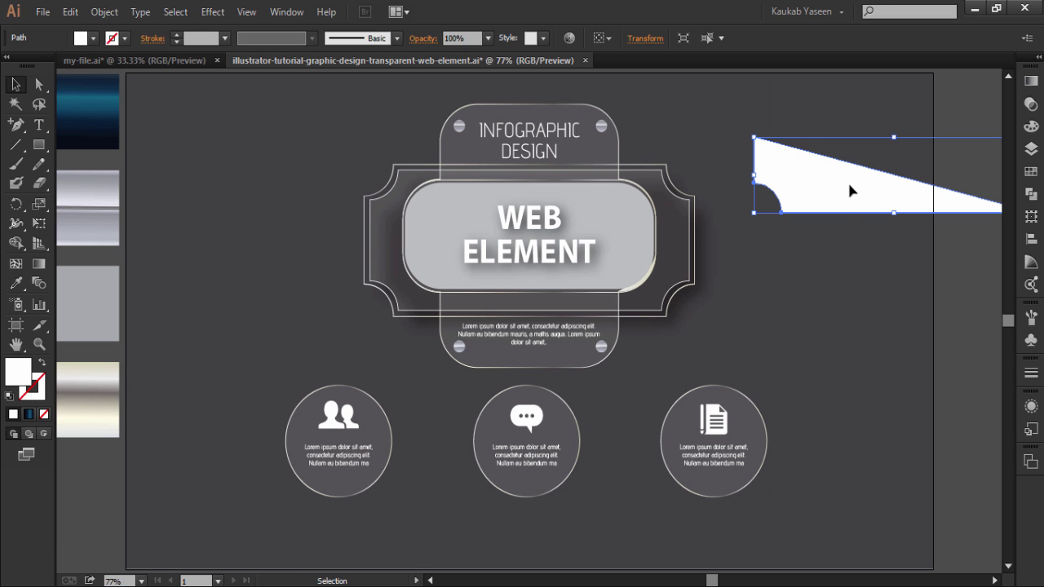
right_click(849, 184)
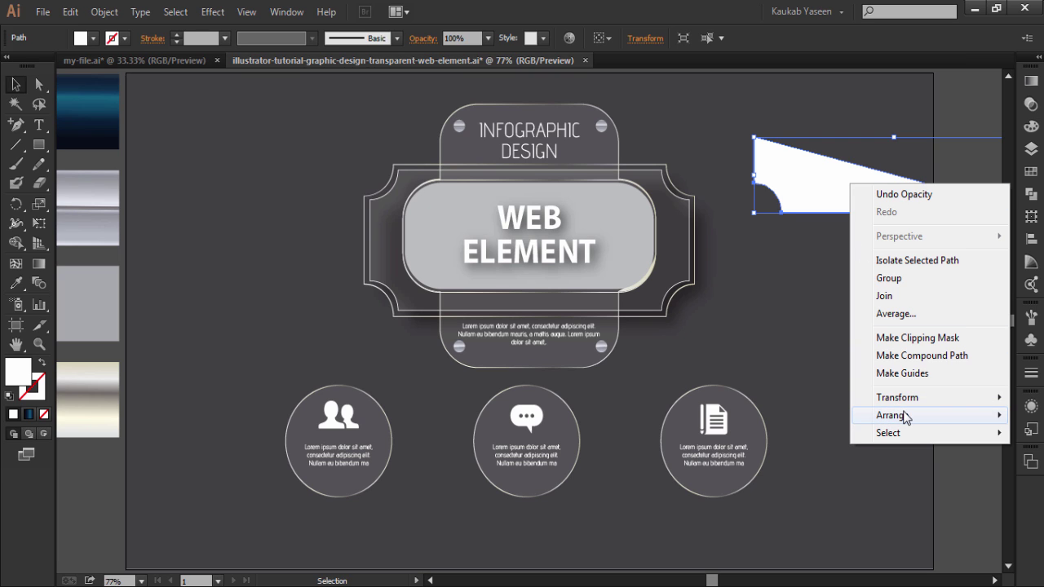
mouse_move(897, 415)
left_click(687, 433)
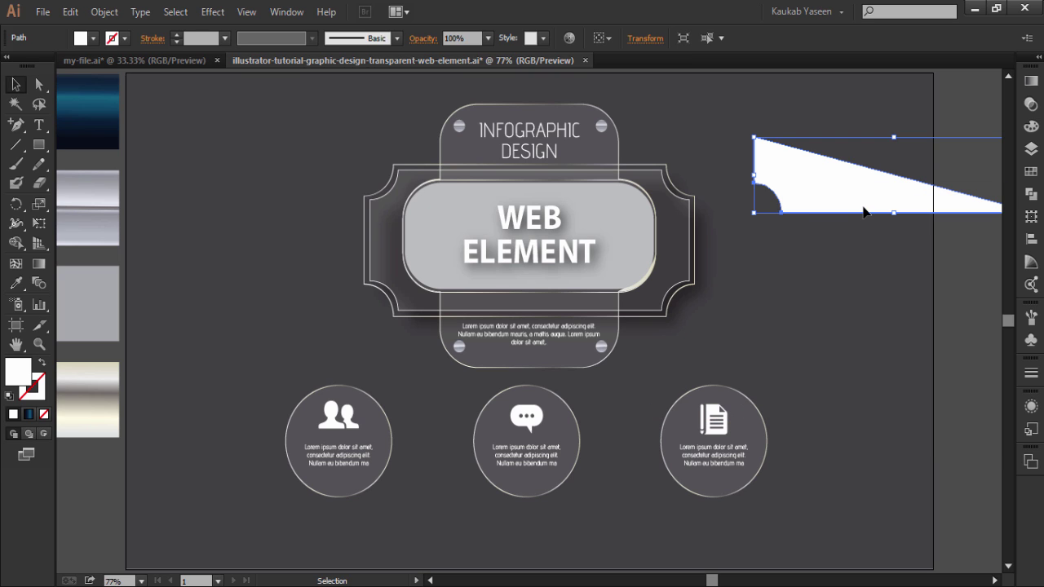
mouse_move(862, 212)
left_mouse_down()
mouse_move(666, 278)
mouse_move(477, 312)
left_mouse_up()
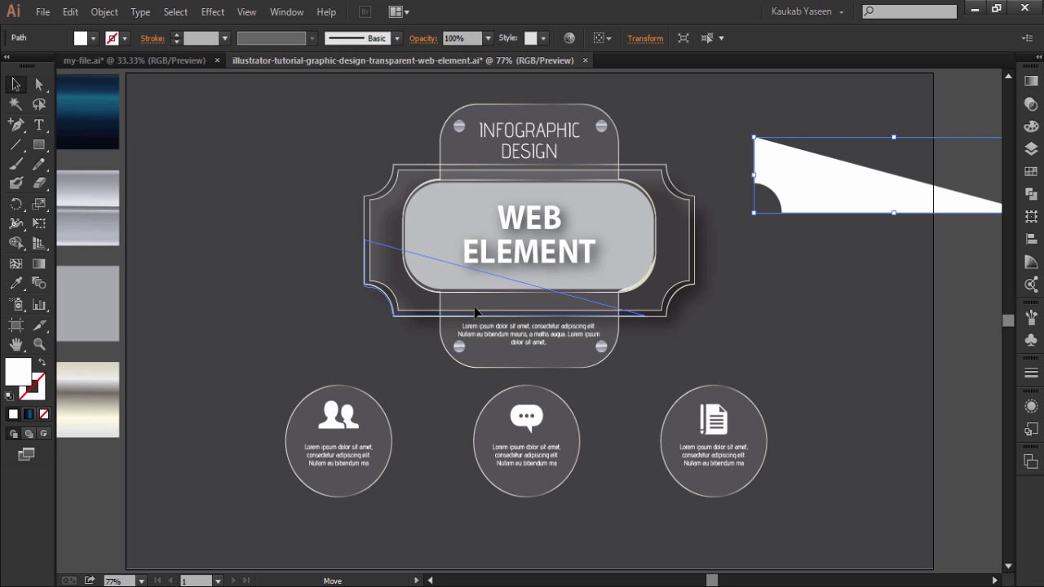
left_click_drag(475, 308, 474, 307)
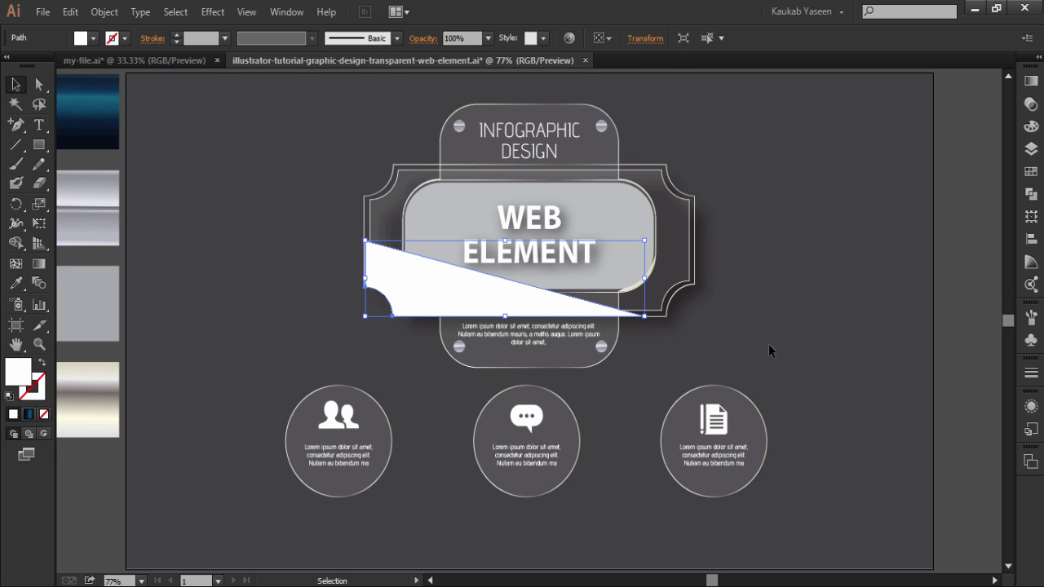
left_click(768, 343)
left_click(400, 271)
- Make a vertically reflected copy of the white triangle
right_click(400, 269)
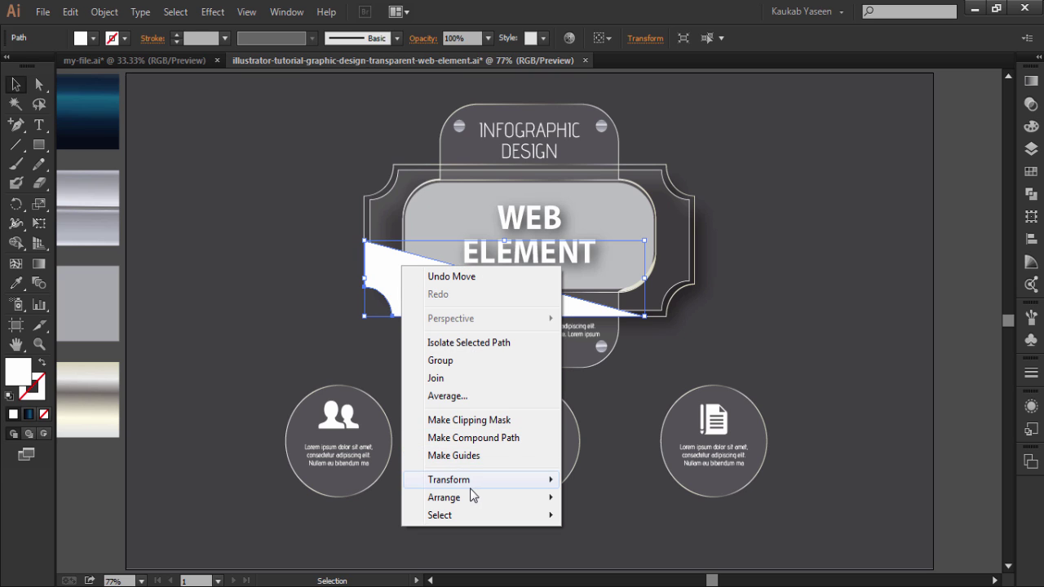
left_click(622, 396)
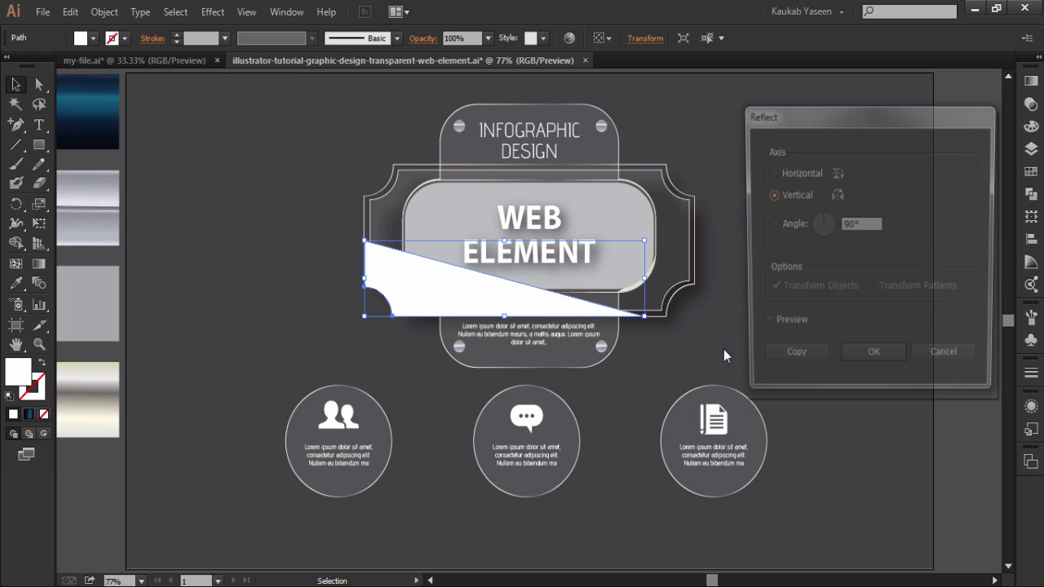
left_click(816, 363)
- Reflect the copy horizontally and place it over the badge's upper-right
right_click(604, 287)
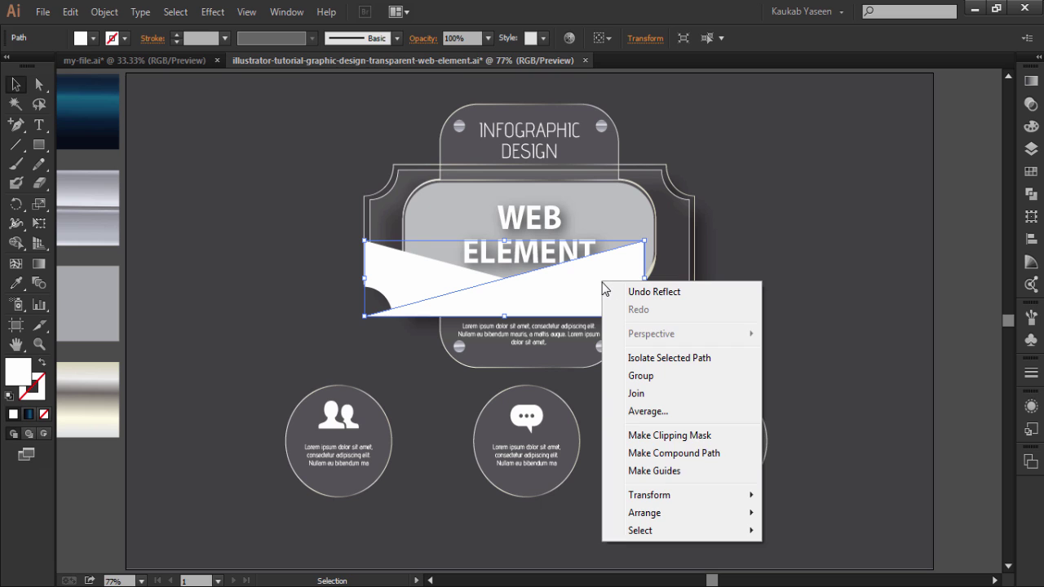
mouse_move(649, 495)
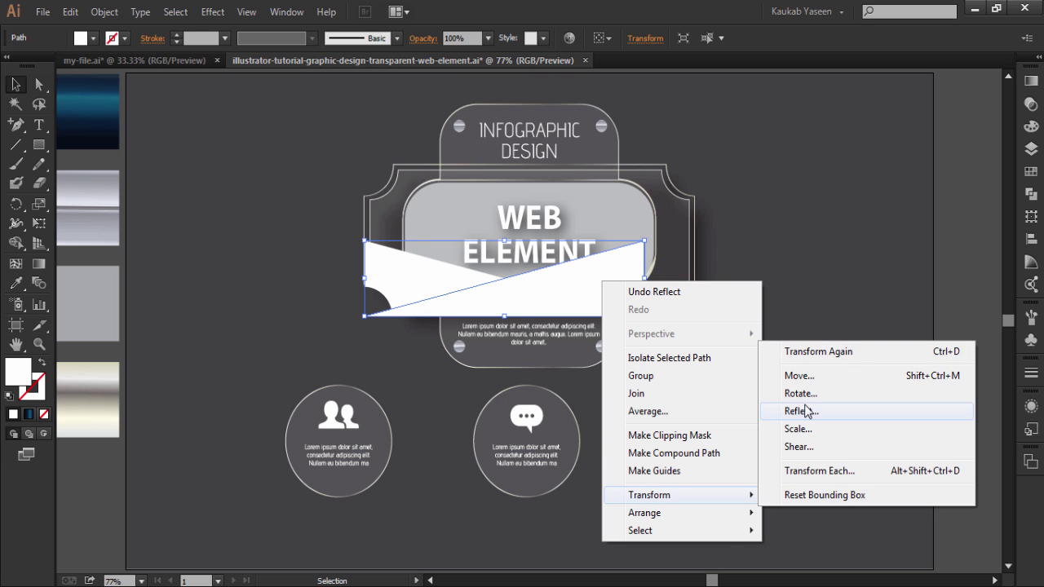
left_click(806, 411)
left_click(801, 173)
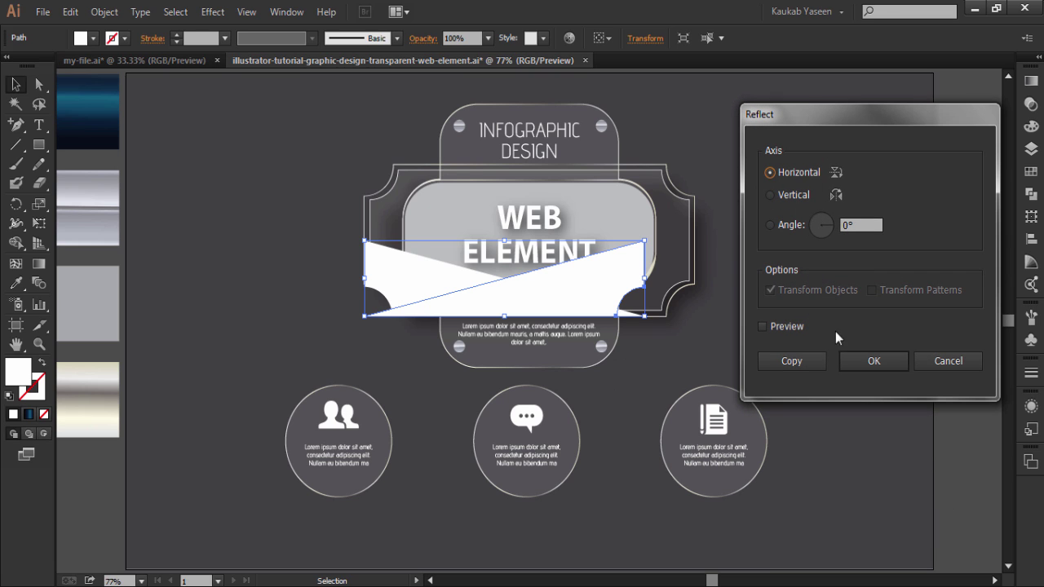
left_click(869, 363)
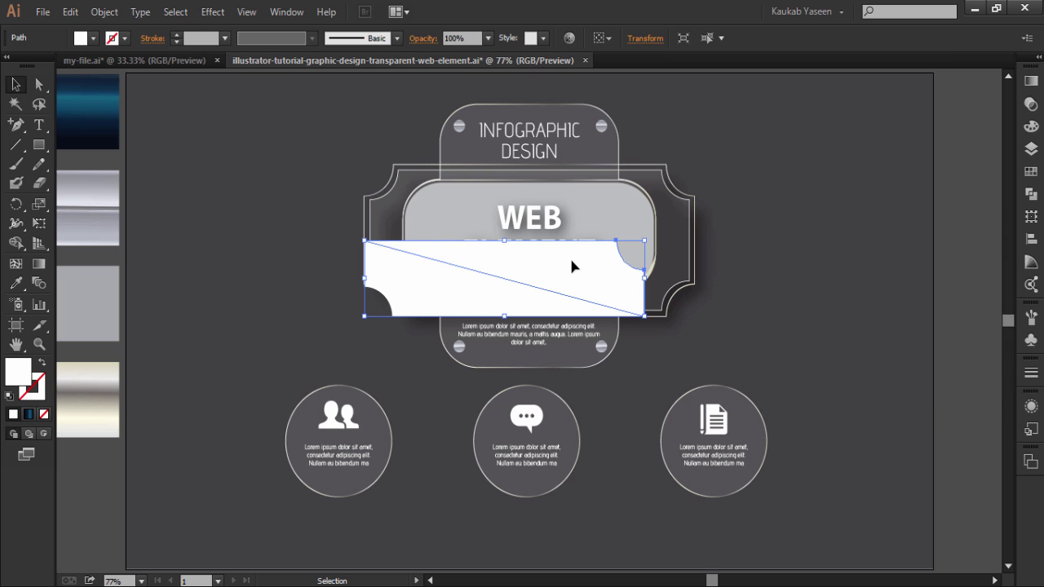
left_click_drag(572, 267, 624, 194)
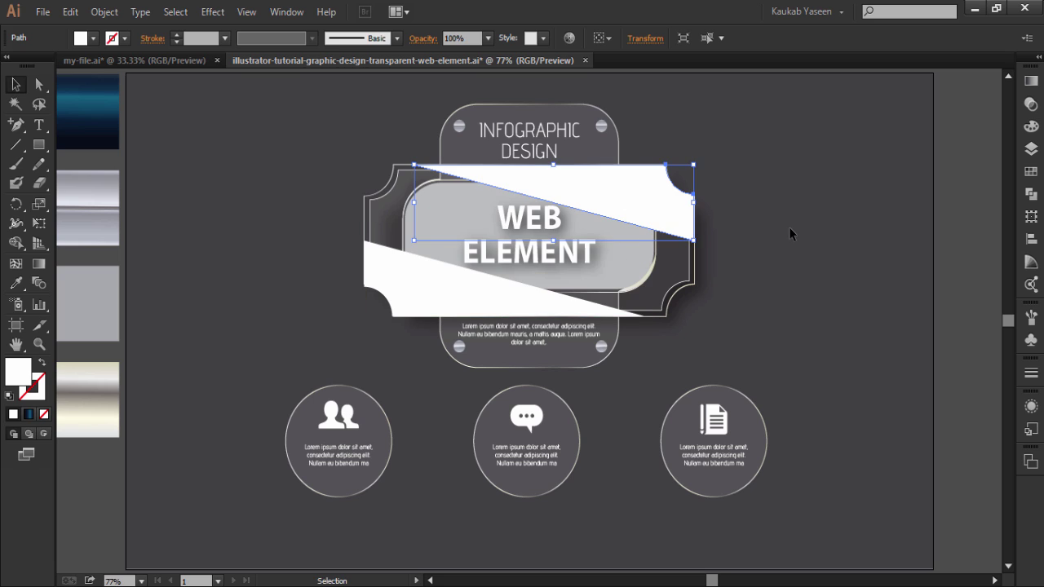
left_click(788, 226)
- Select both white diagonal strips and set their opacity to 10%
left_click(670, 220)
left_click(465, 289, "shift")
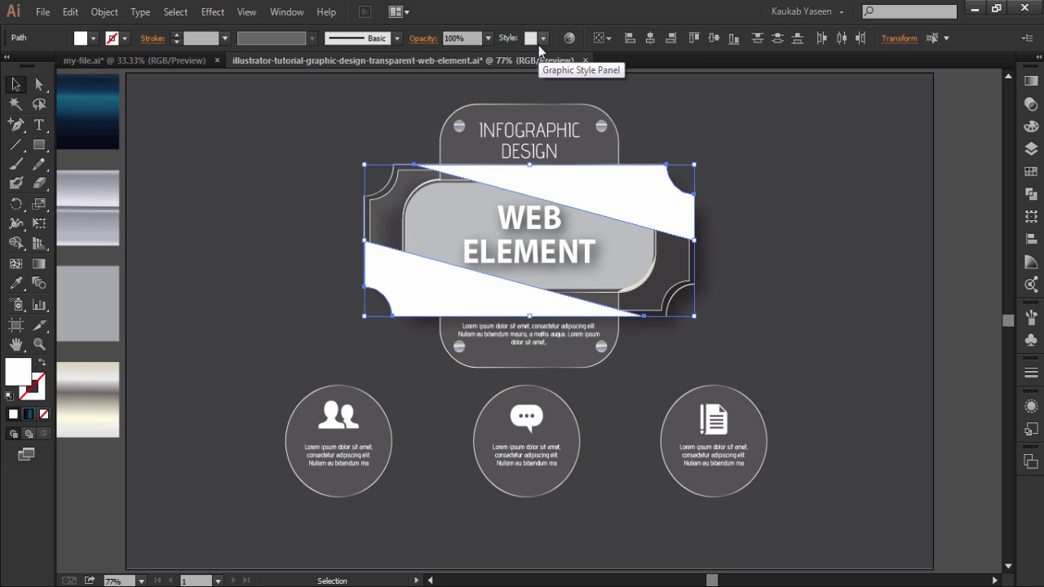
left_click(488, 38)
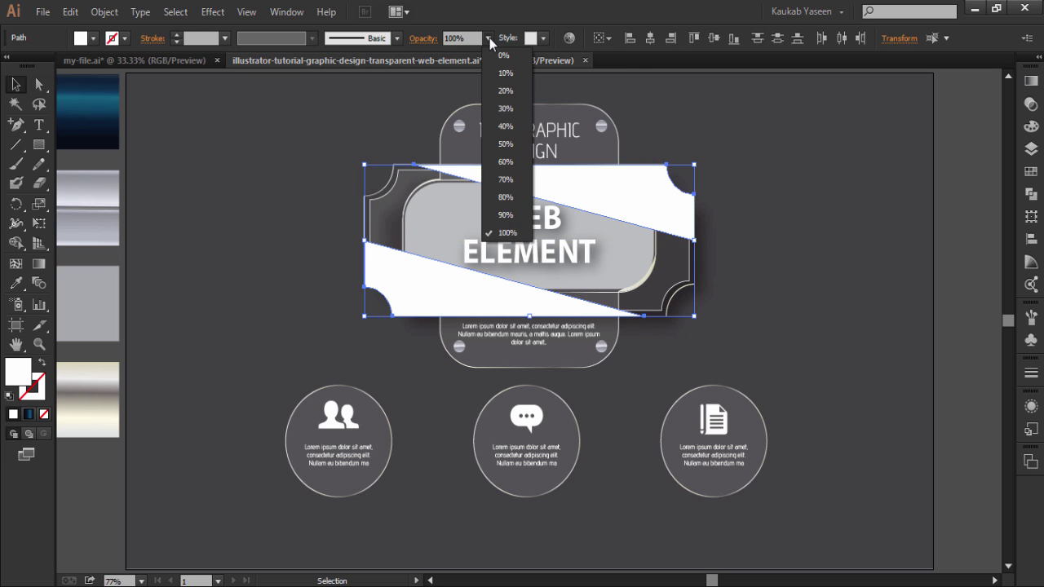
left_click(499, 55)
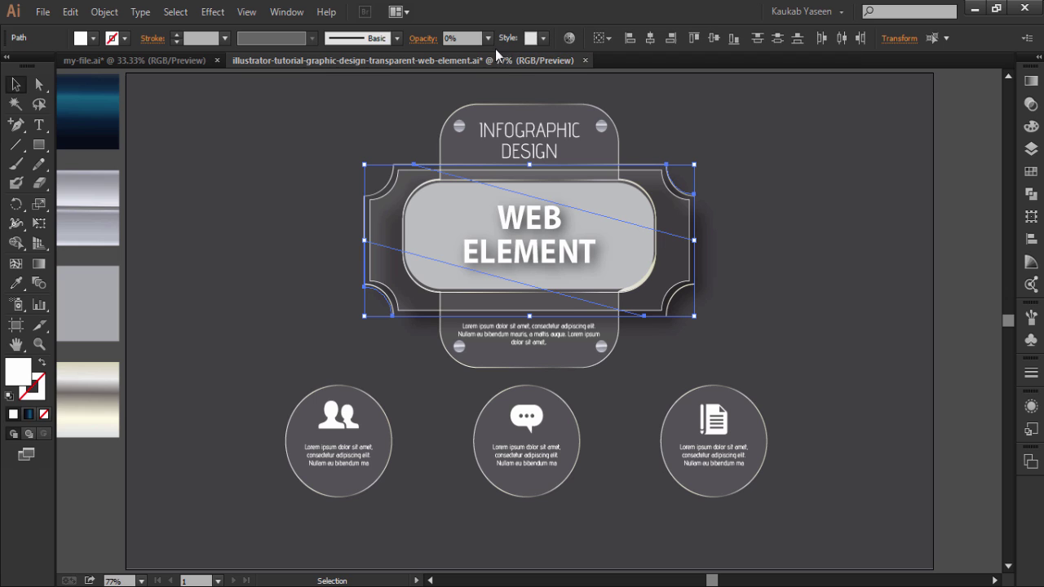
left_click(488, 38)
left_click(500, 69)
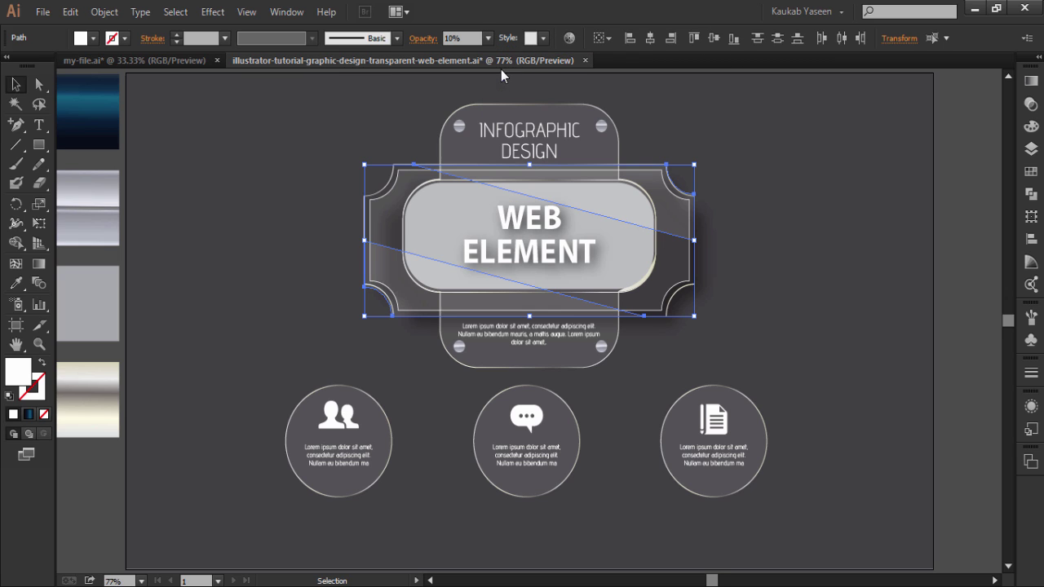
left_click(899, 161)
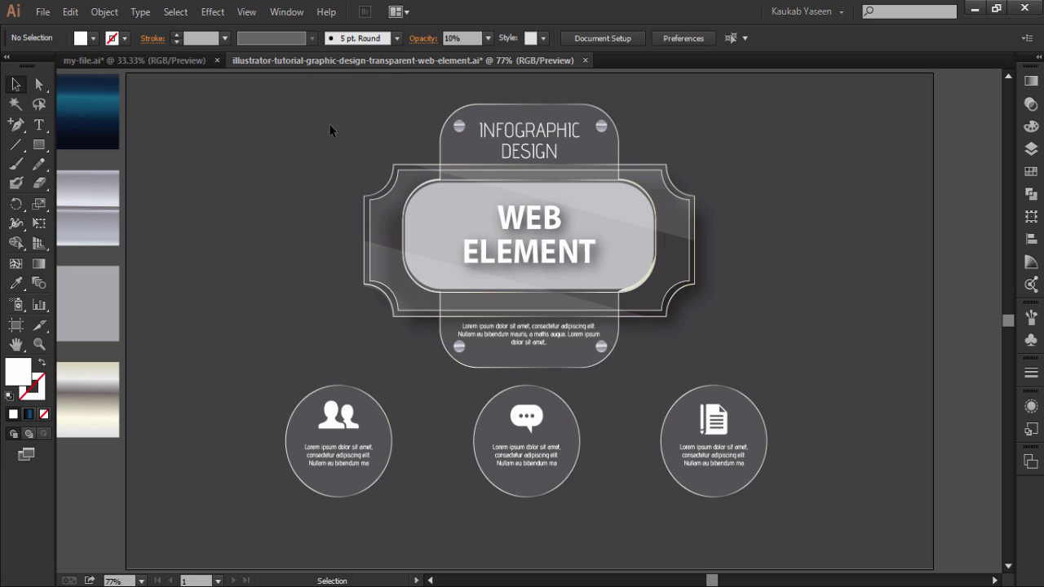
- Eyedrop the dark blue-teal gradient swatch onto the grey background rectangle
left_click(281, 159)
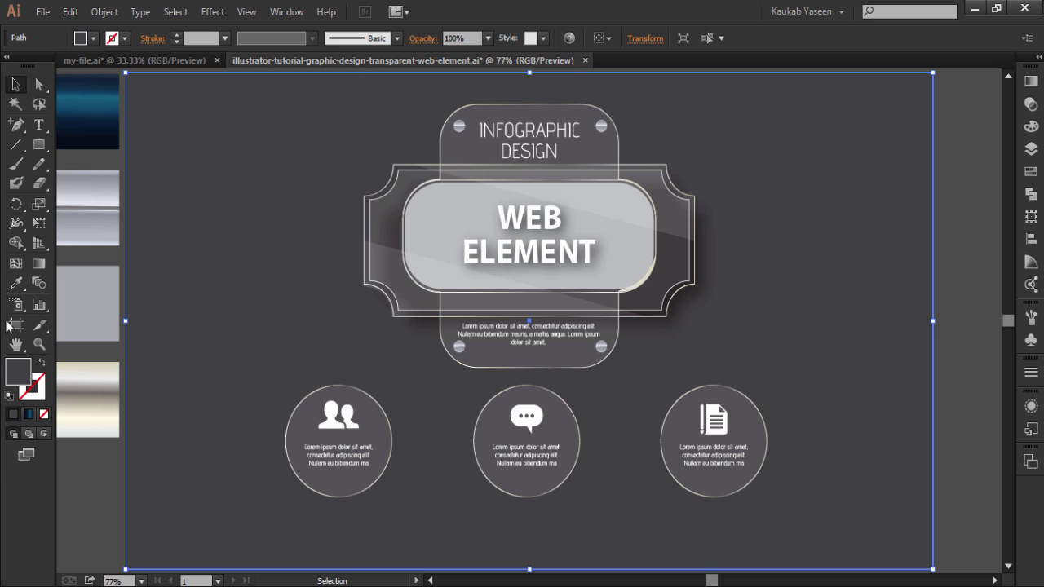
left_click(15, 283)
left_click(88, 100)
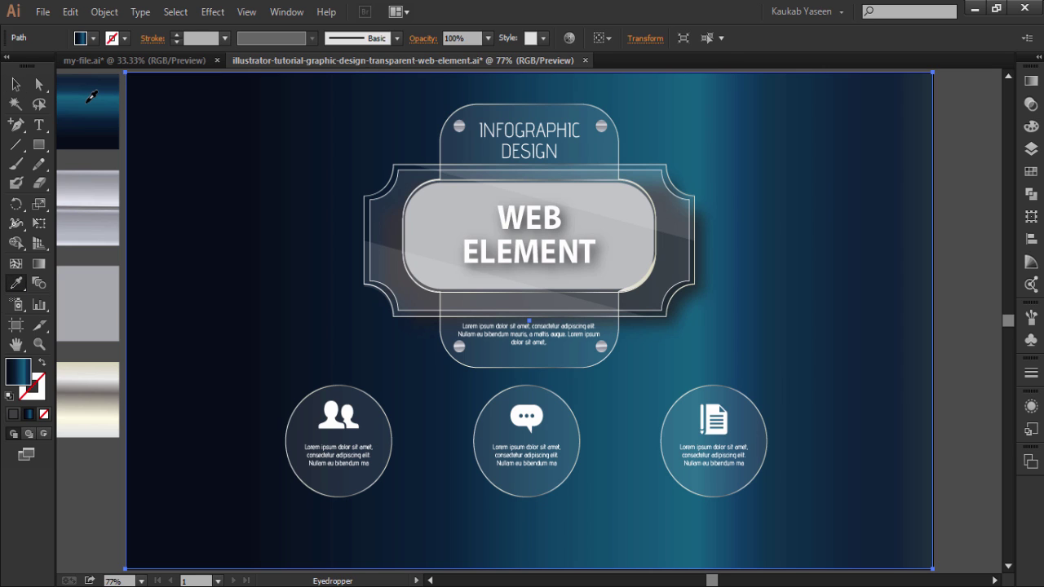
left_click(17, 84)
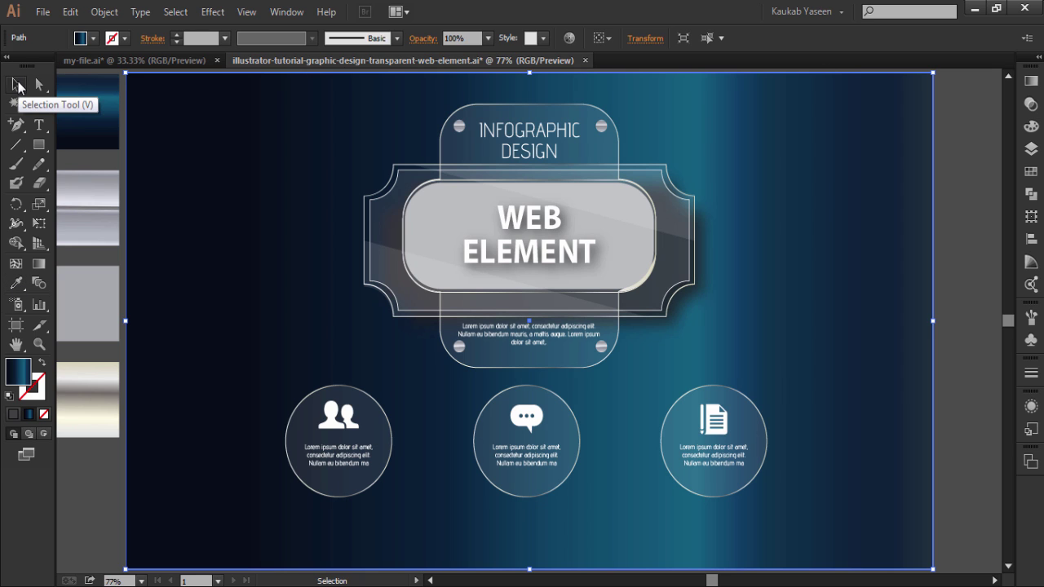
key("ctrl+minus")
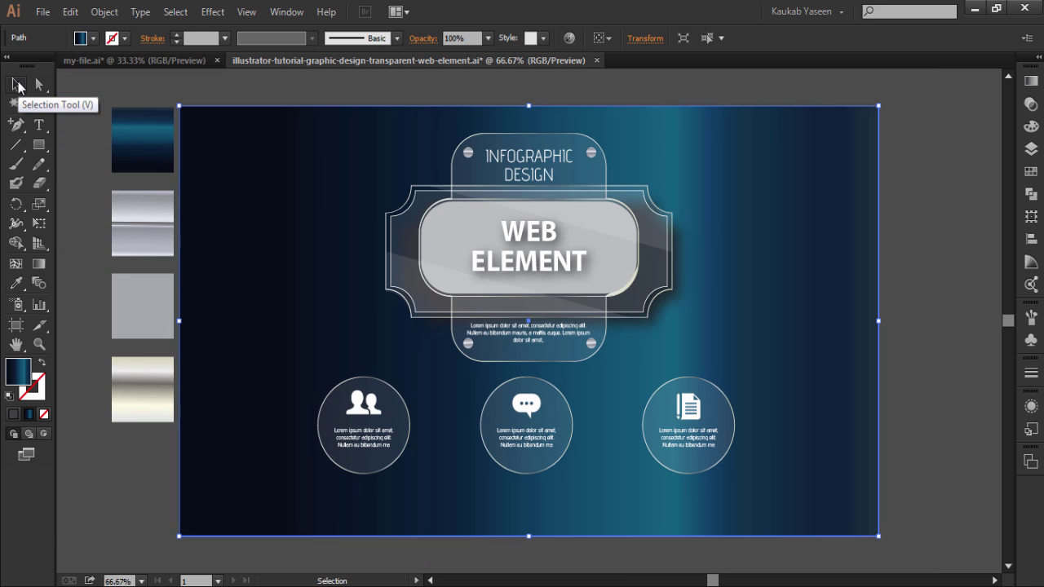
left_click(38, 263)
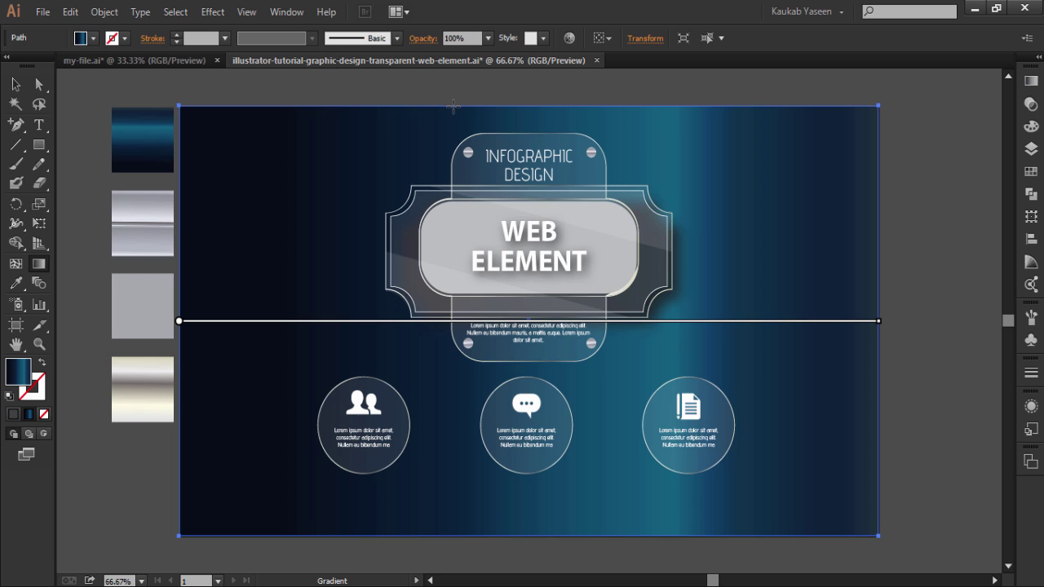
- Redraw the background gradient vertically from the artboard's bottom edge upward
left_click_drag(454, 106, 468, 538)
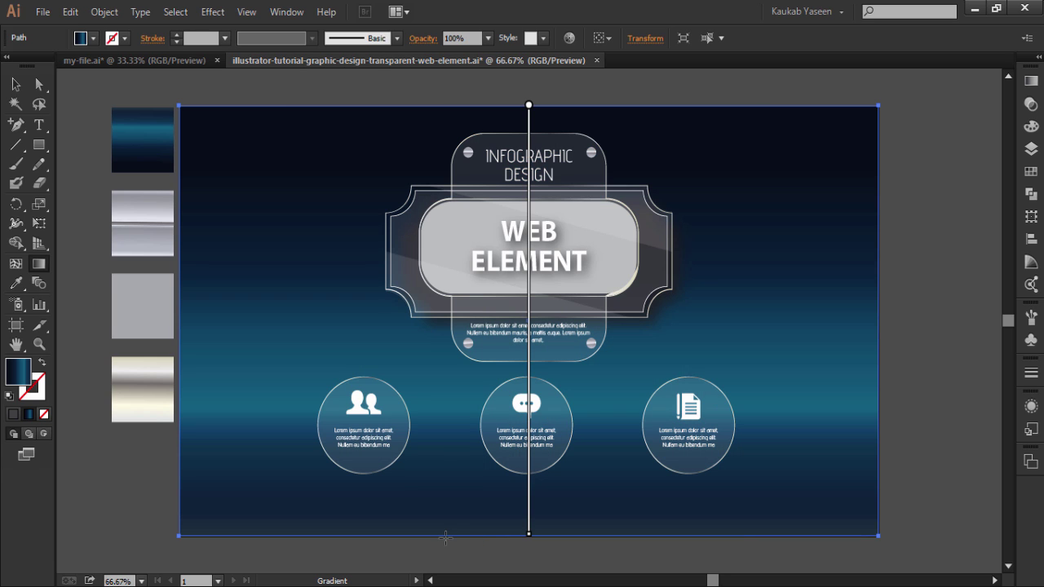
mouse_move(443, 535)
left_mouse_down()
mouse_move(434, 100)
mouse_move(441, 116)
left_mouse_up()
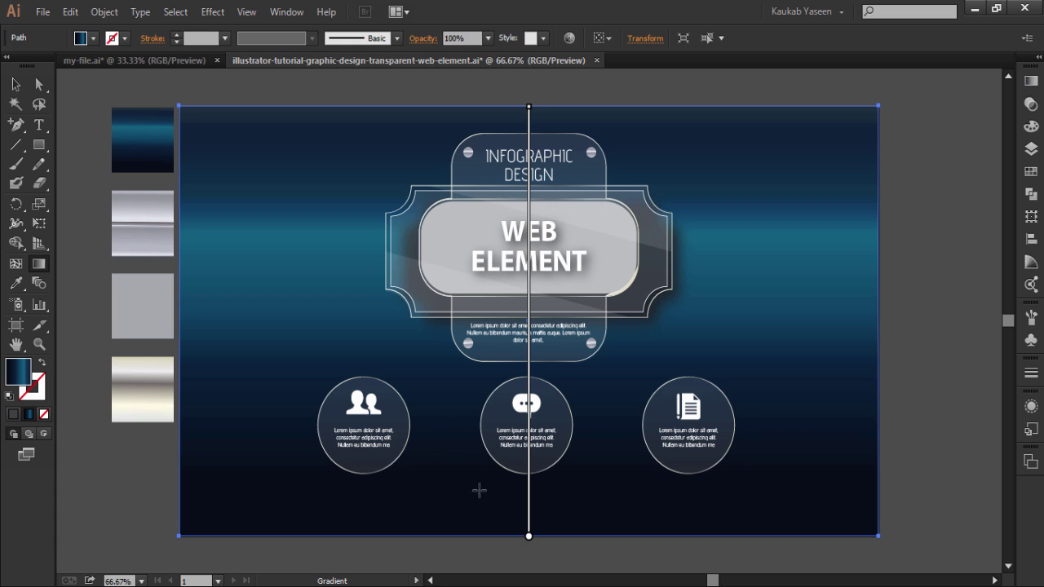
left_click_drag(462, 534, 455, 186)
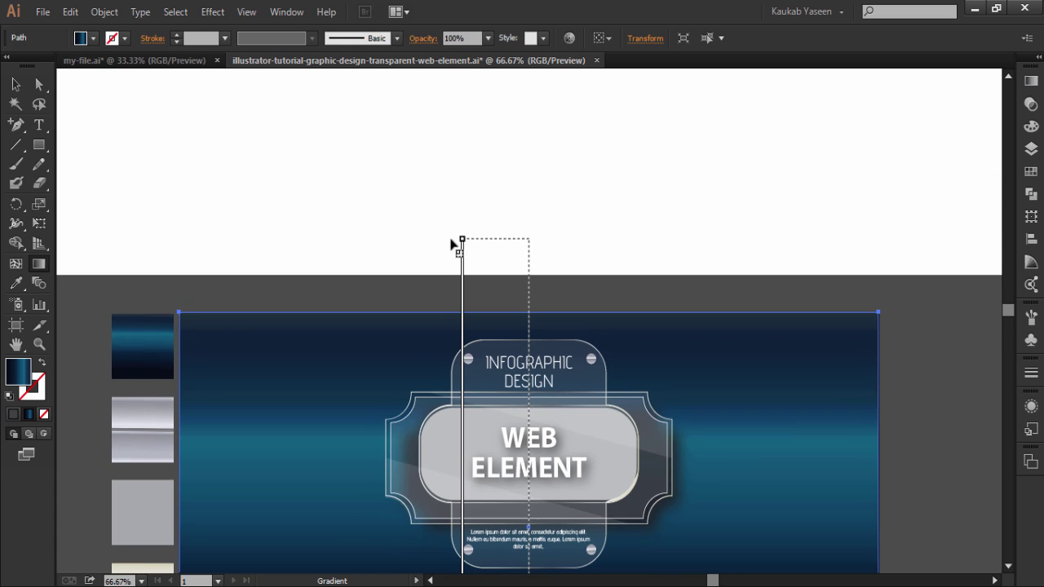
left_click_drag(455, 186, 457, 261)
- Clear the selection to view the new vertical teal-to-navy background
left_click(16, 84)
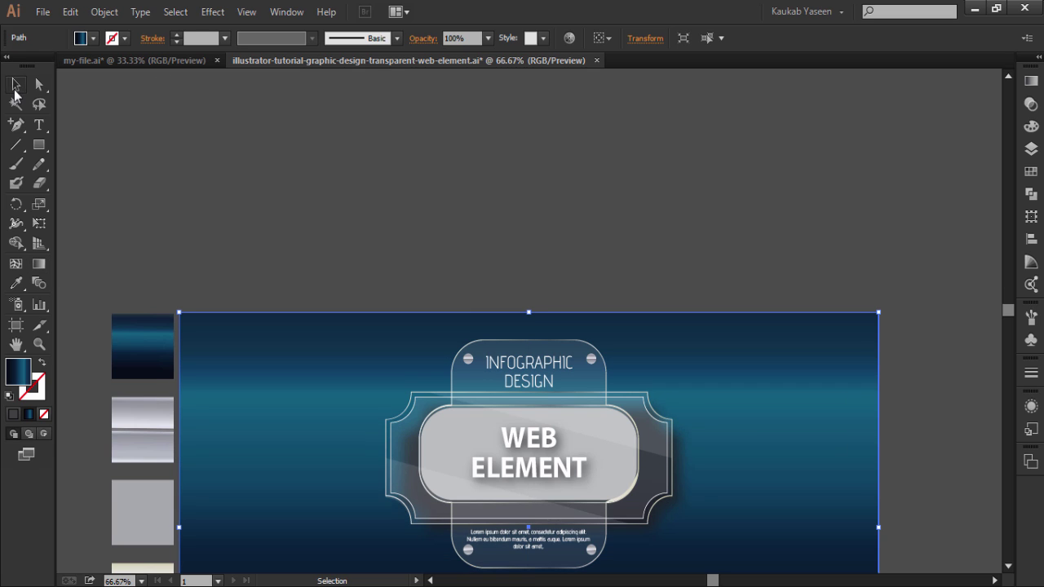
scroll(370, 131, "down", 3)
scroll(371, 133, "down", 2)
scroll(370, 135, "down", 1)
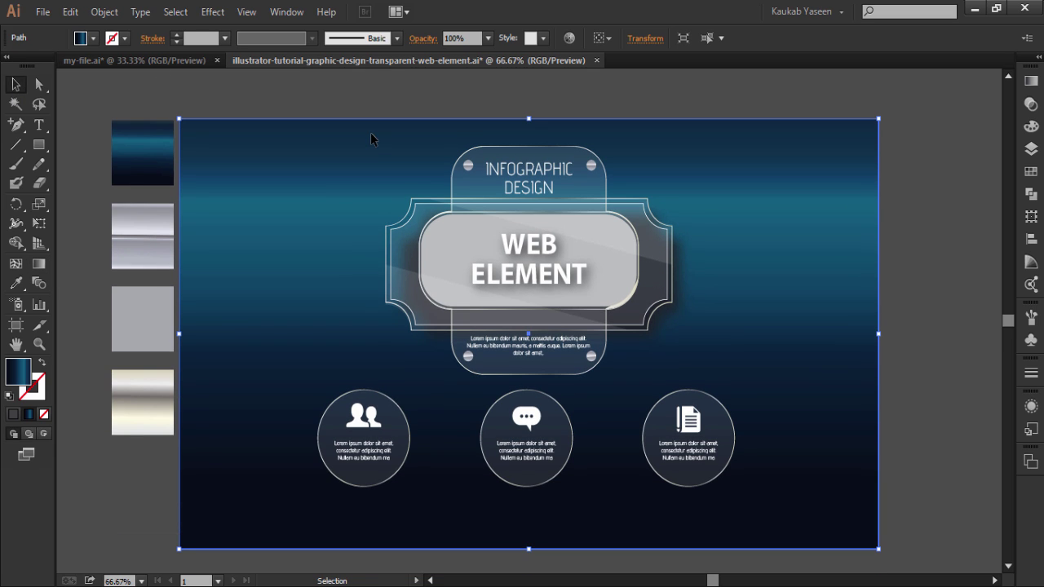
left_click(940, 305)
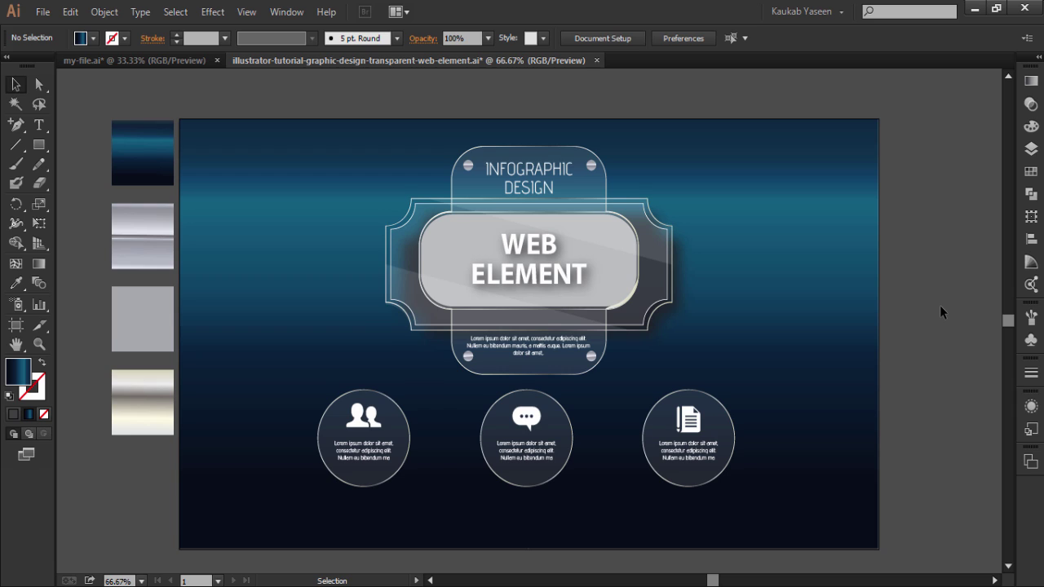
scroll(940, 305, "down", 1)
left_click(867, 259)
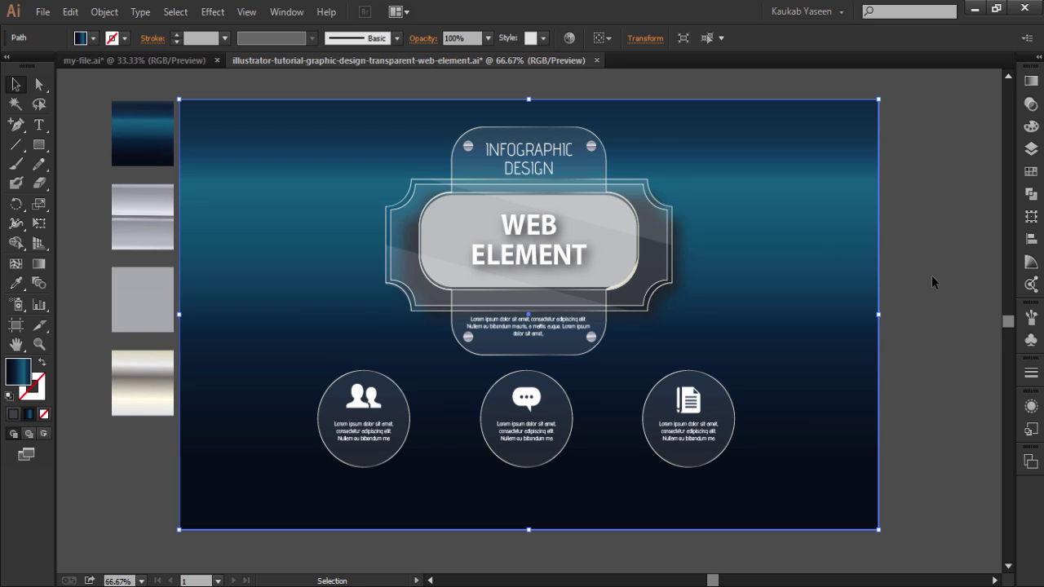
key("a")
left_click(931, 276)
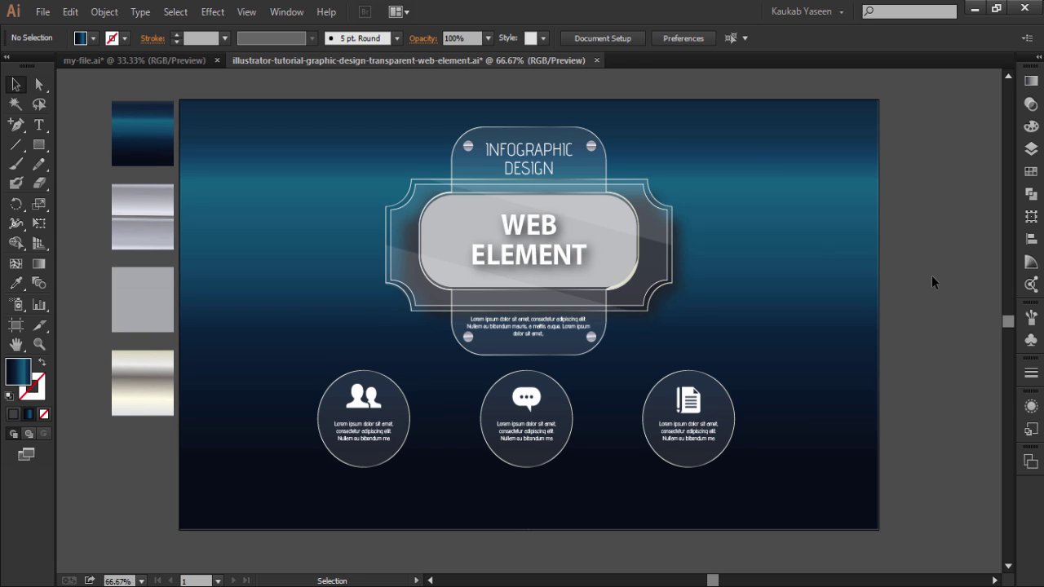
- Choose the Ellipse tool and set a Fading Sky gradient with both stops white
left_click(39, 144)
left_click(81, 182)
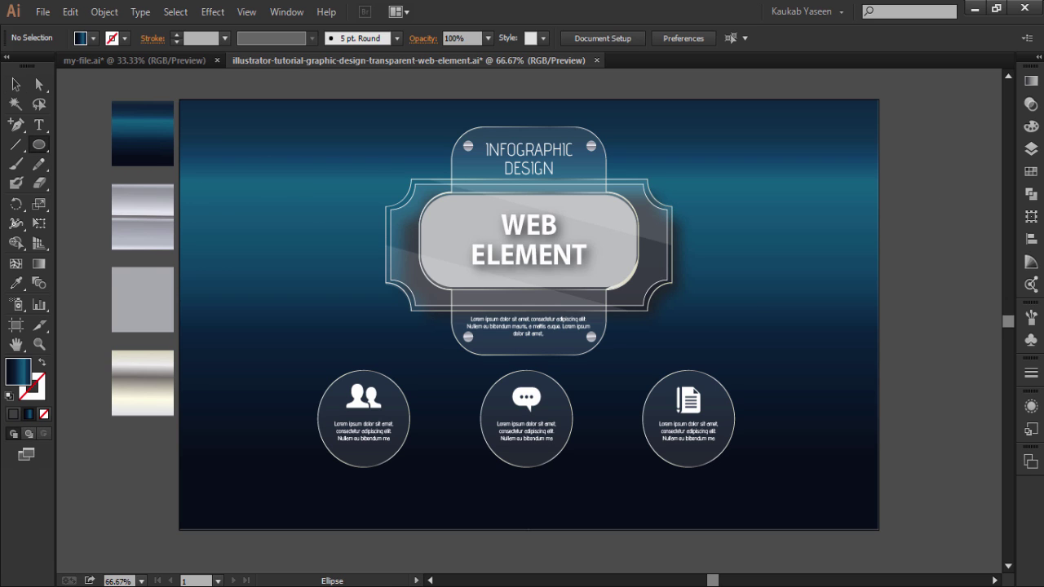
left_click(1031, 82)
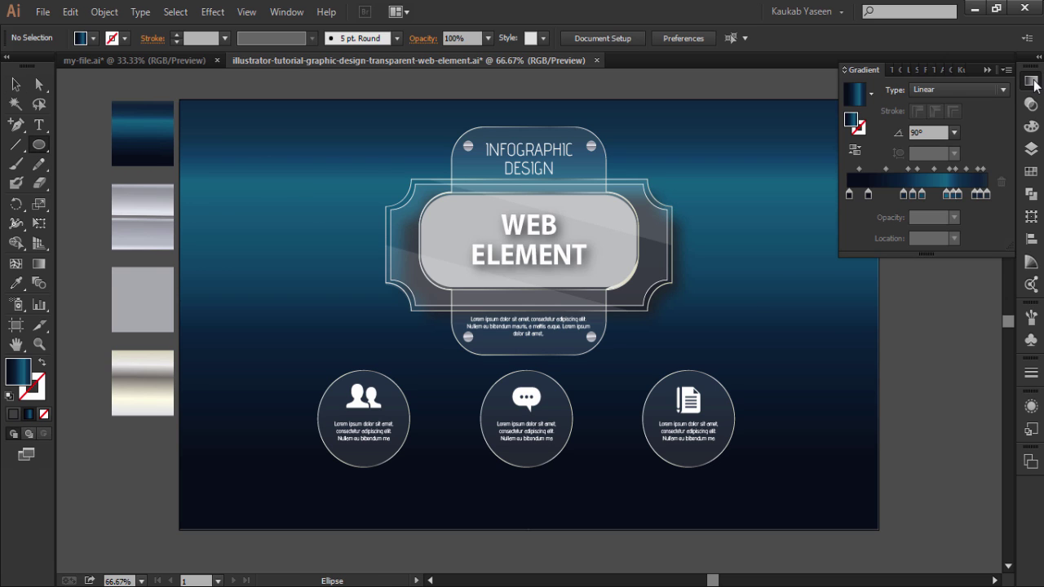
left_click(872, 94)
left_click(795, 126)
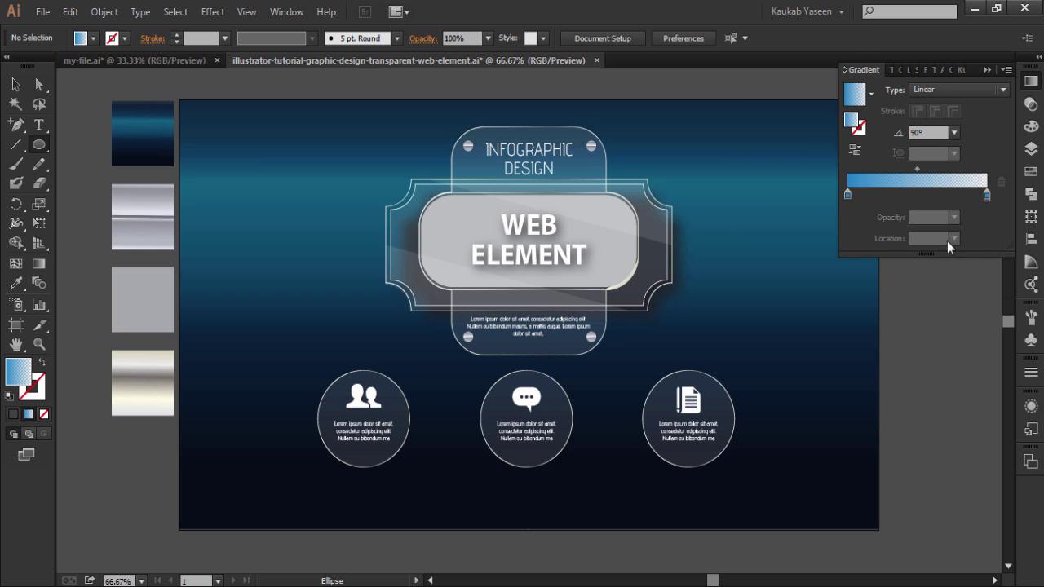
double_click(847, 195)
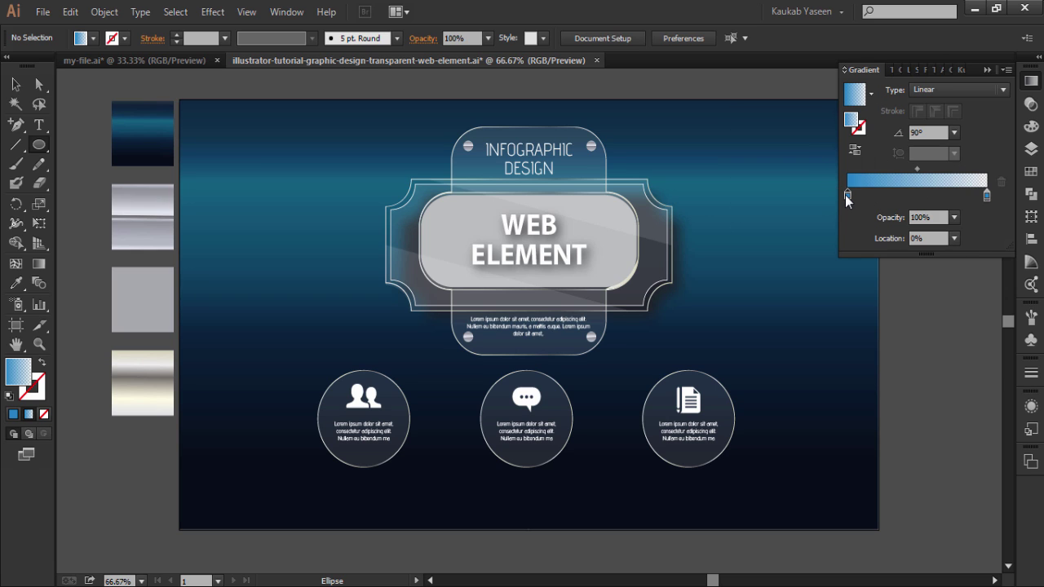
left_click(822, 335)
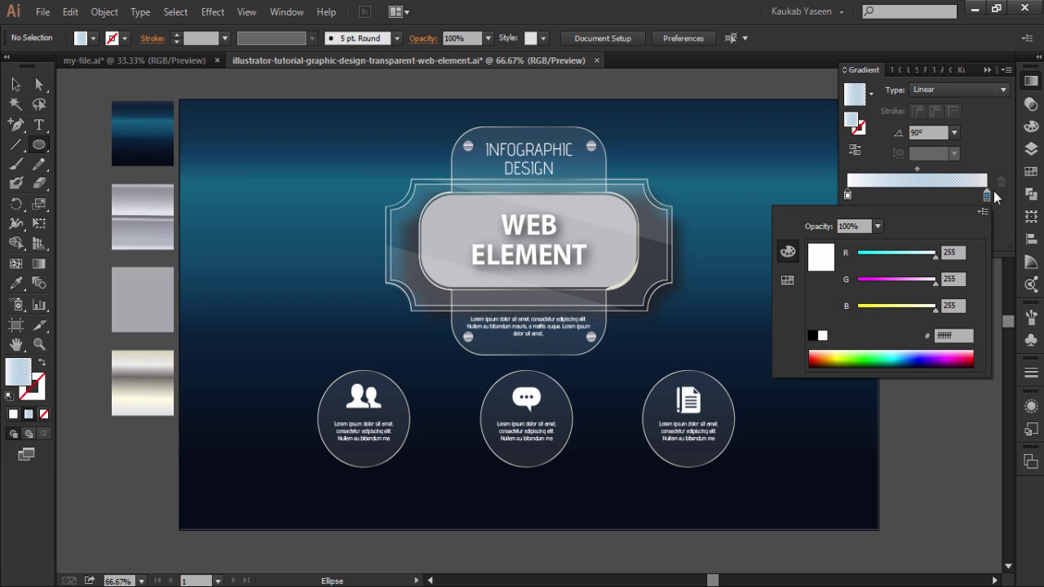
double_click(987, 196)
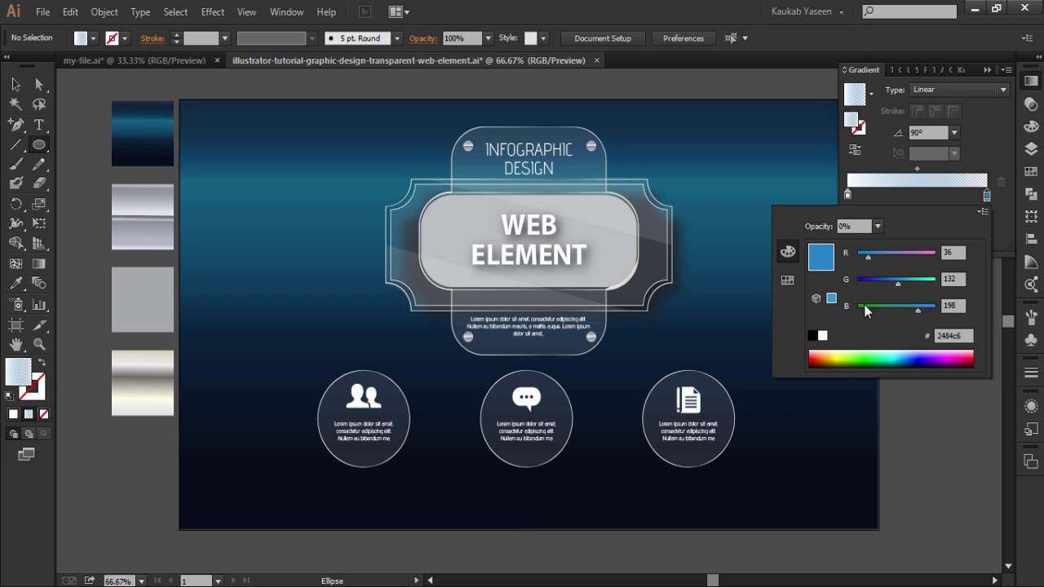
left_click(822, 335)
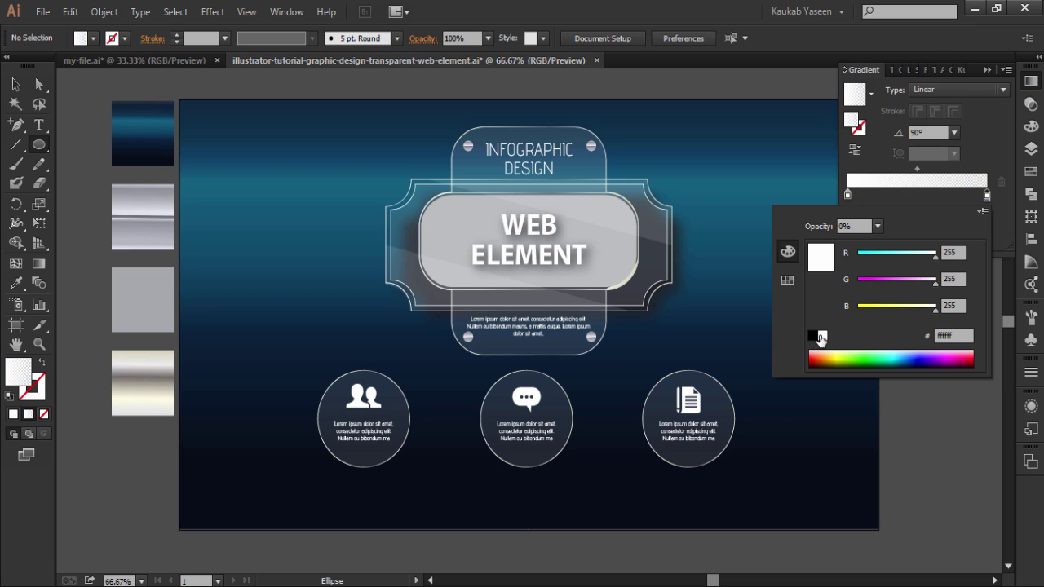
left_click(775, 132)
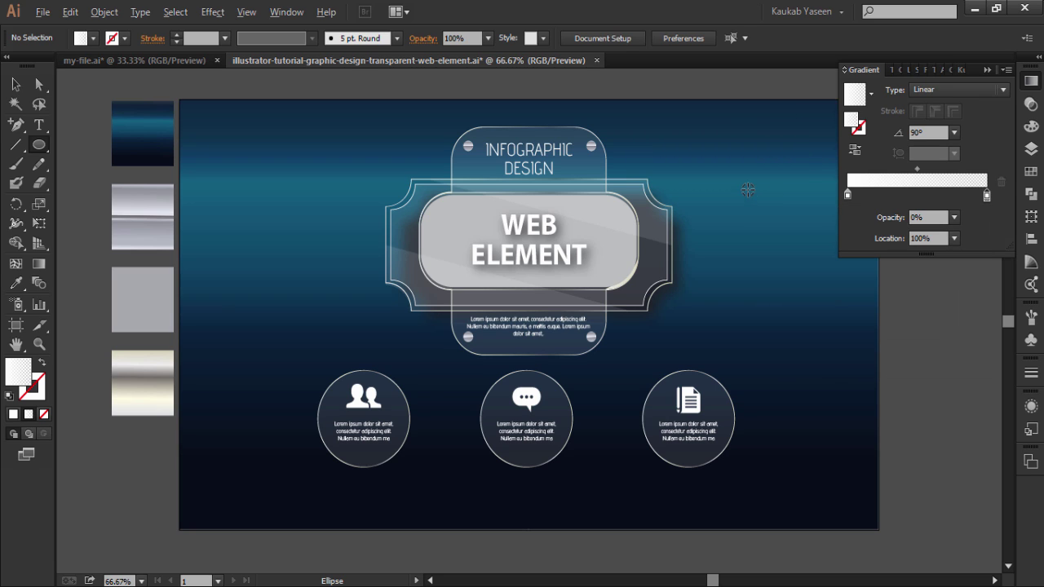
- Draw a small radial-gradient glow circle at top right, shrink it, and set its midpoint to 32.26%
left_click_drag(740, 175, 775, 222)
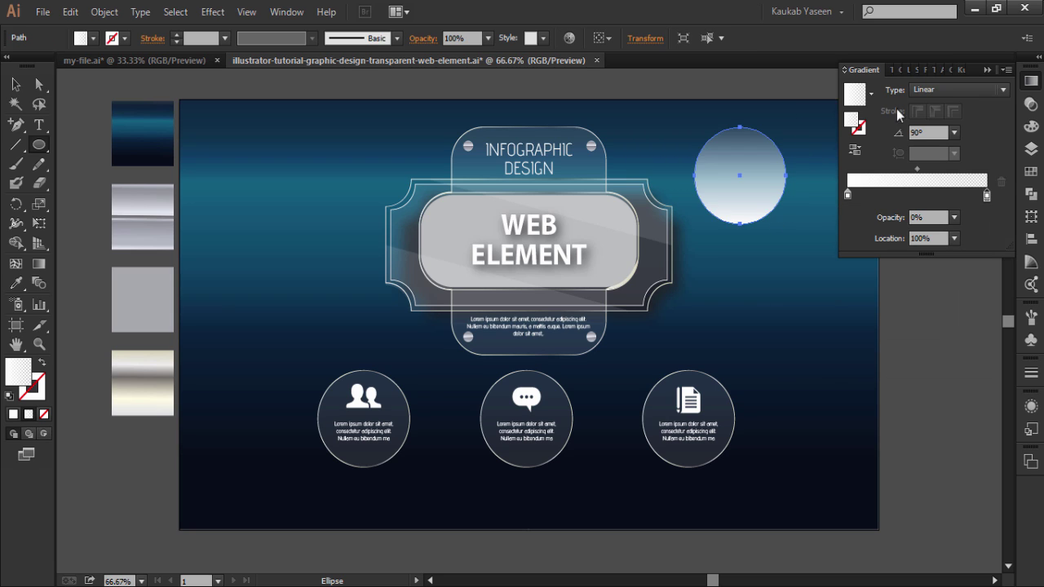
left_click(960, 88)
left_click(945, 122)
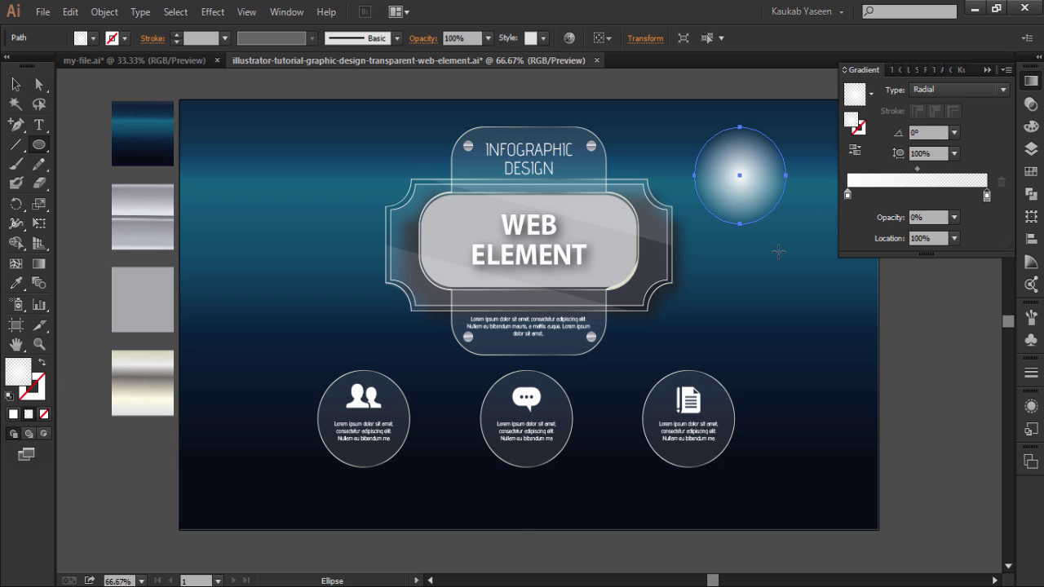
left_click(16, 84)
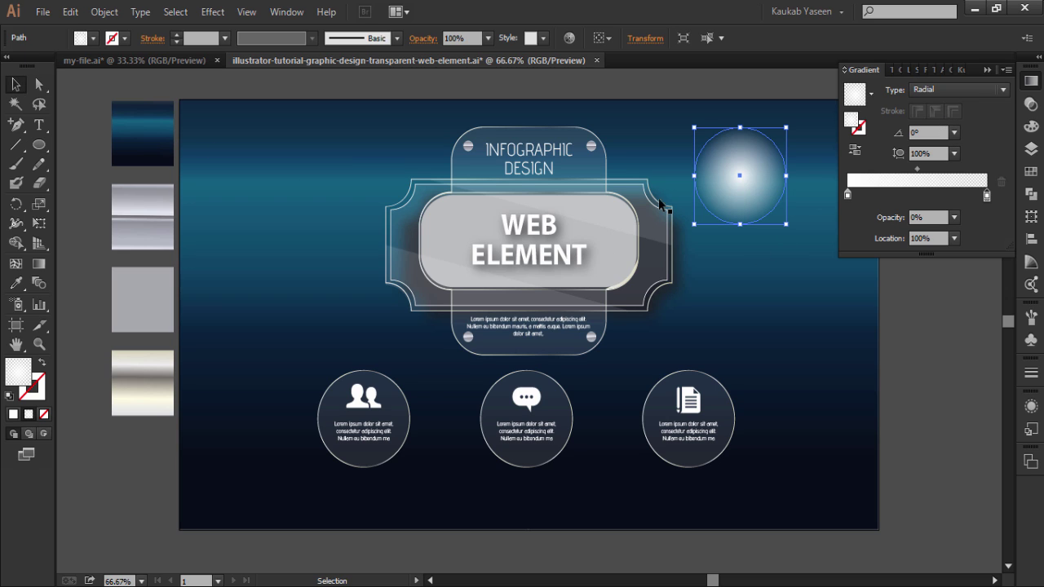
left_click_drag(917, 169, 901, 169)
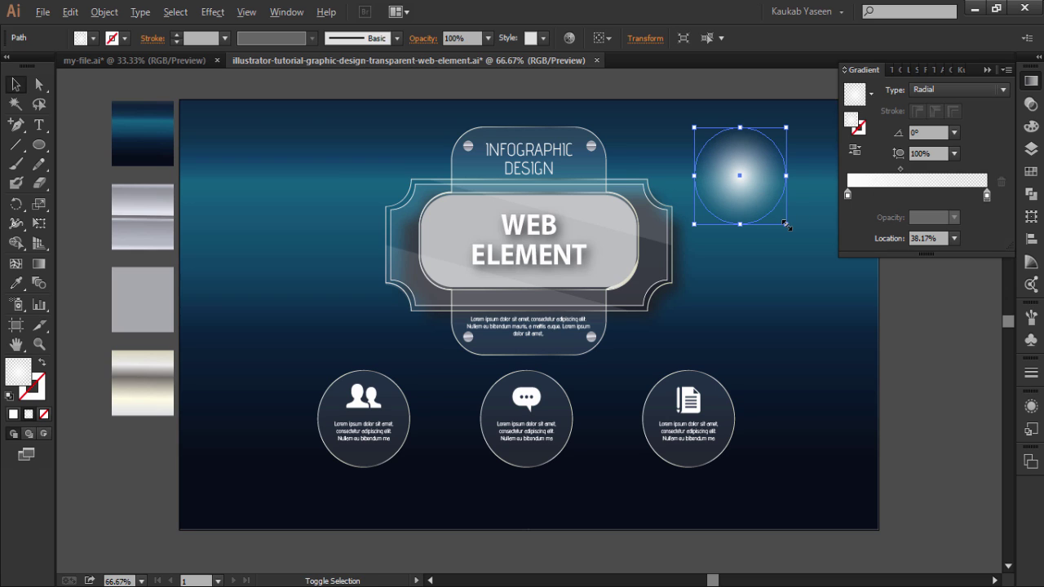
left_click_drag(785, 223, 771, 209)
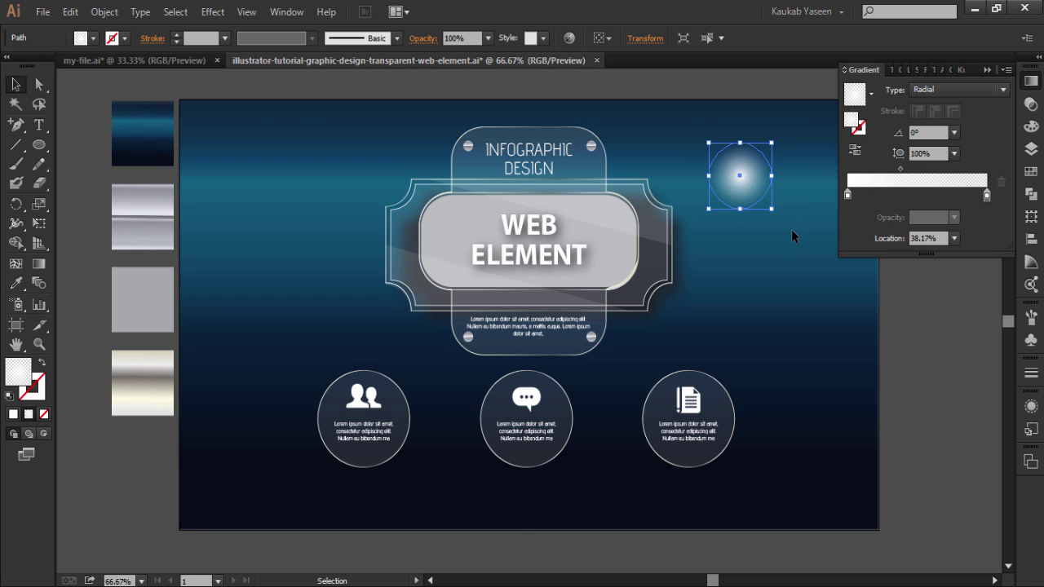
left_click(791, 229)
left_click(740, 175)
left_click_drag(900, 168, 890, 169)
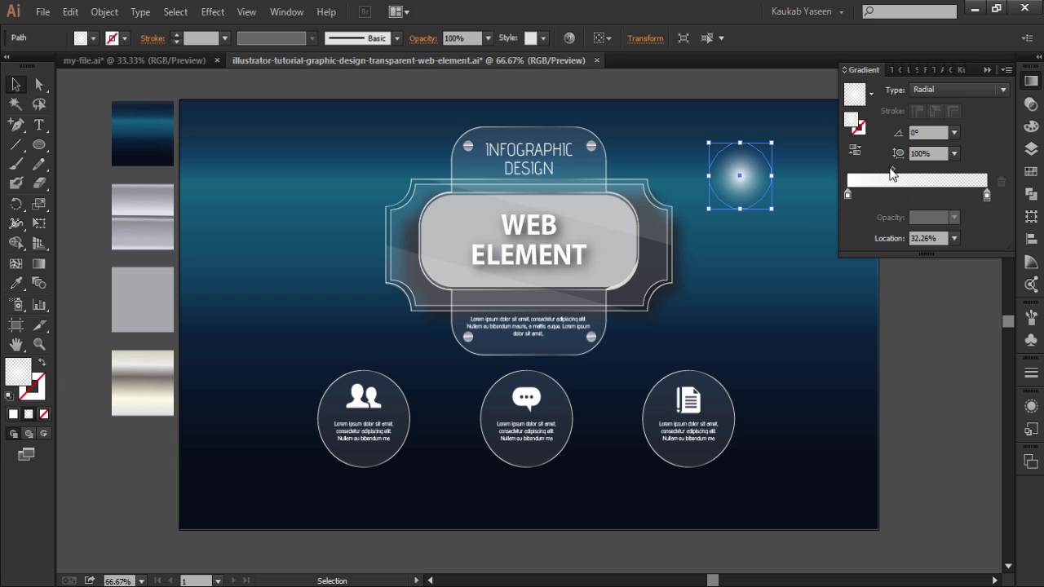
left_click(806, 170)
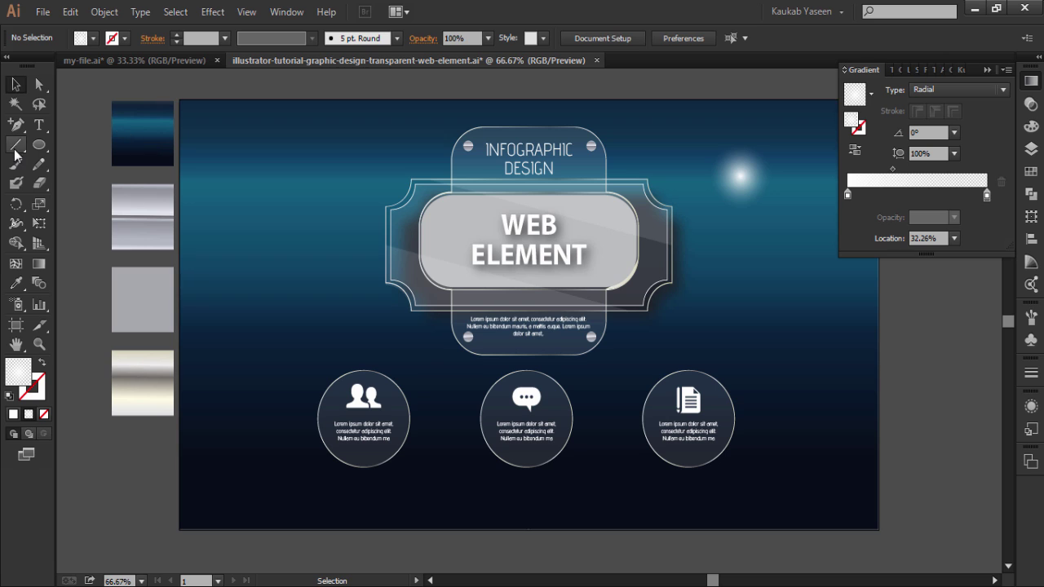
- Draw a lens flare on the artboard's left side
mouse_move(39, 145)
left_mouse_down()
mouse_move(73, 178)
mouse_move(98, 241)
left_mouse_up()
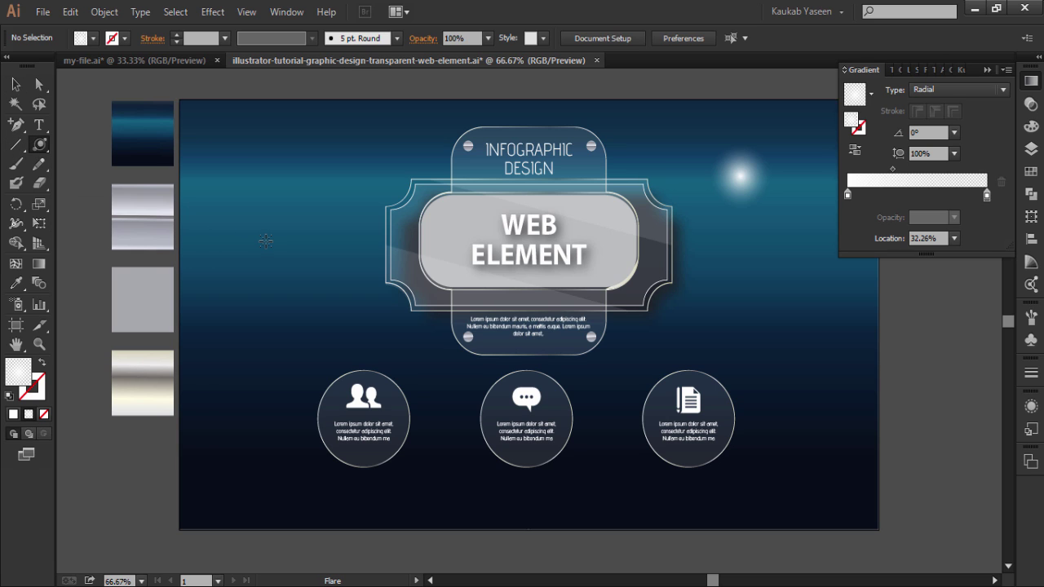
left_click_drag(264, 240, 187, 193)
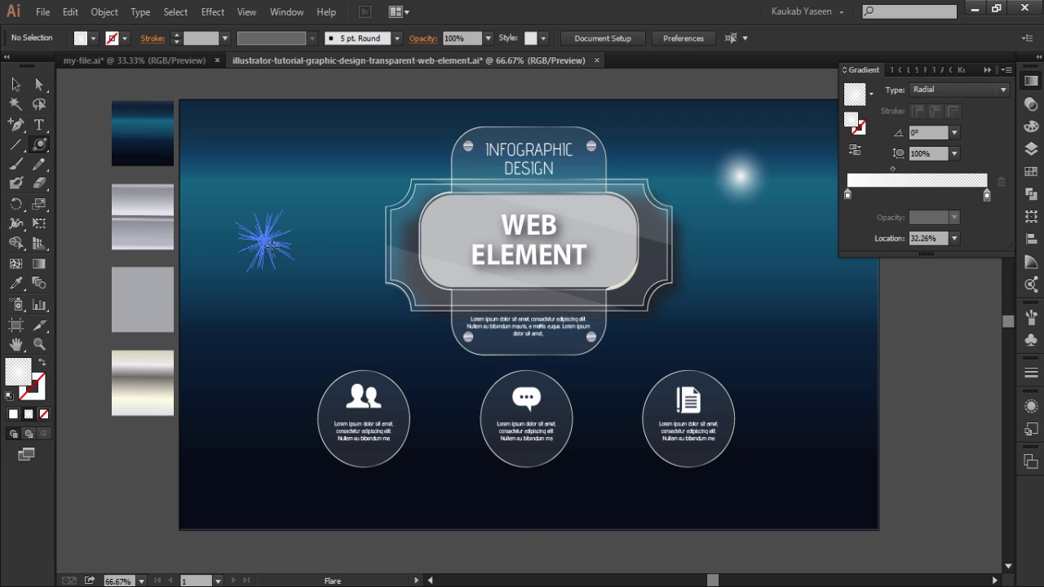
left_click(16, 84)
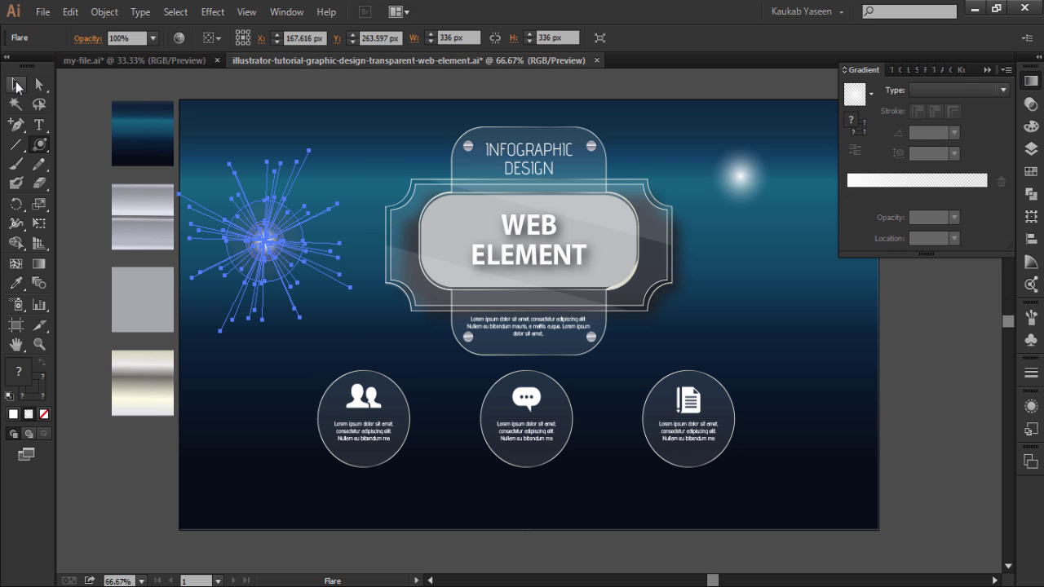
- Bring the glow to front, move it onto the flare's centre, and select both
left_click(749, 183)
right_click(751, 182)
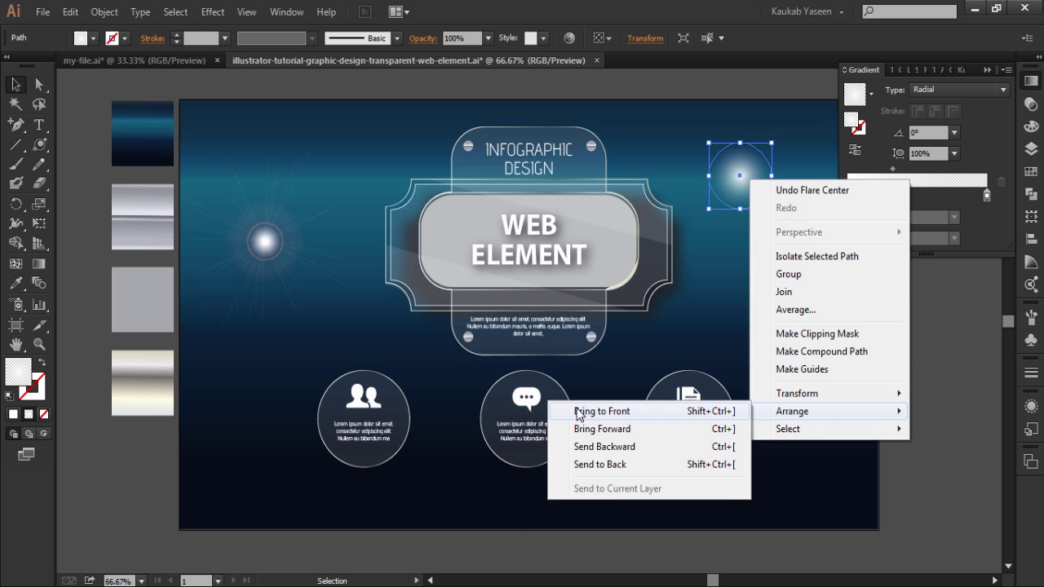
left_click(581, 411)
left_click(728, 330)
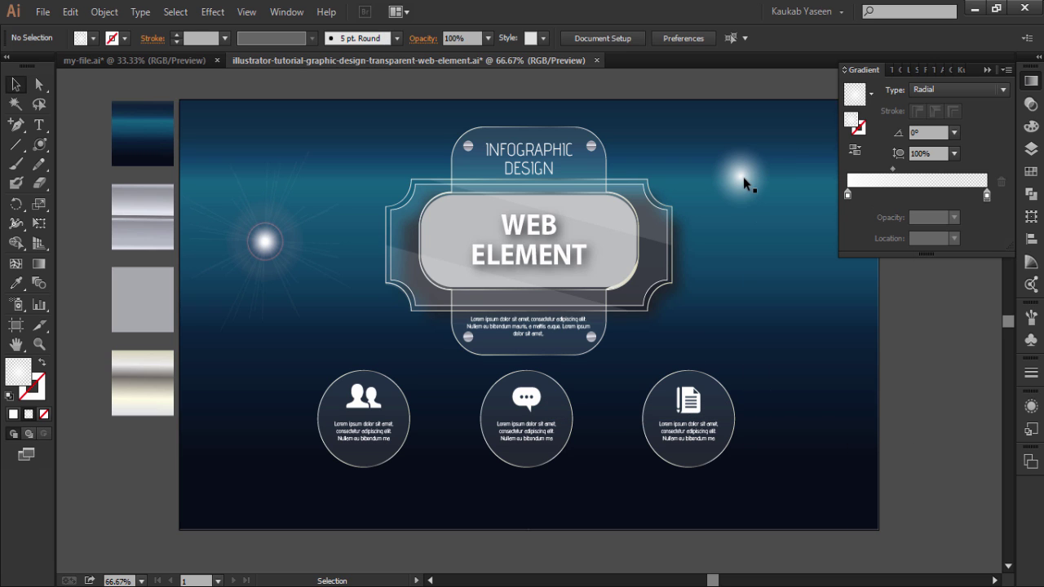
mouse_move(744, 175)
left_mouse_down()
mouse_move(260, 252)
mouse_move(263, 237)
left_mouse_up()
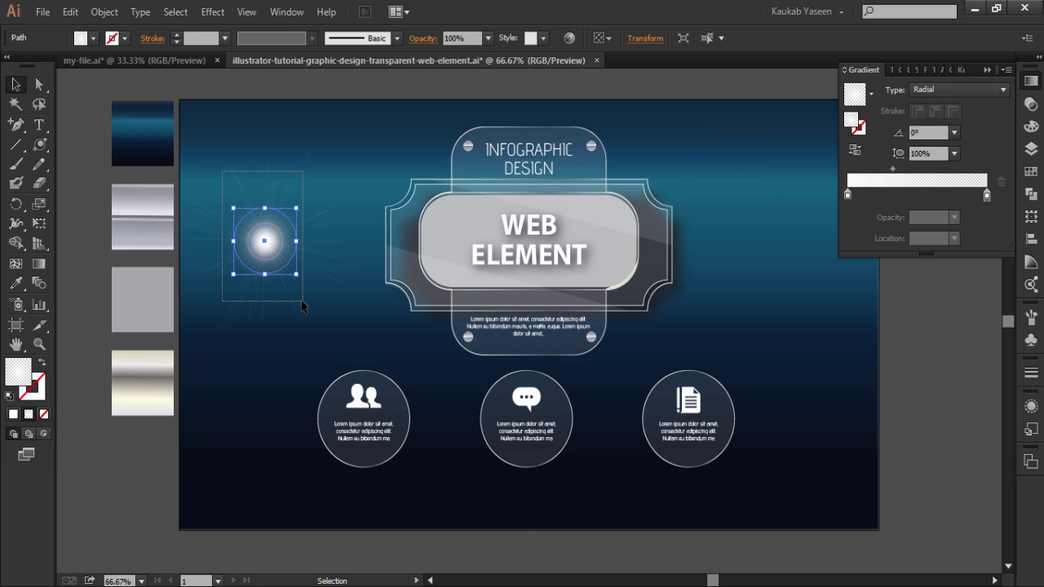
left_click_drag(223, 175, 300, 301)
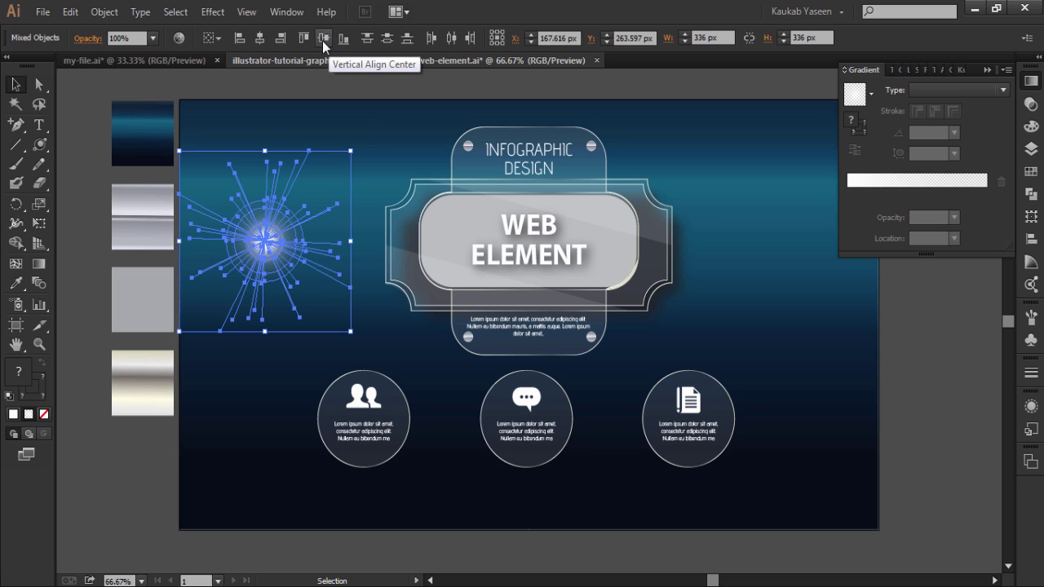
- Group the glow and flare, squash them into a 336×27 px streak on the frame's top edge
right_click(266, 235)
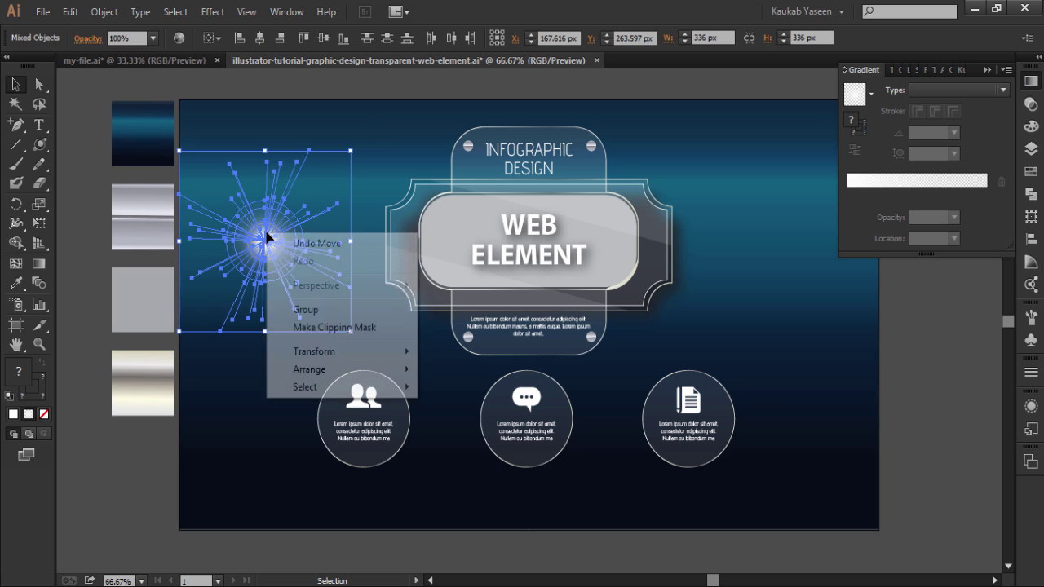
left_click(303, 310)
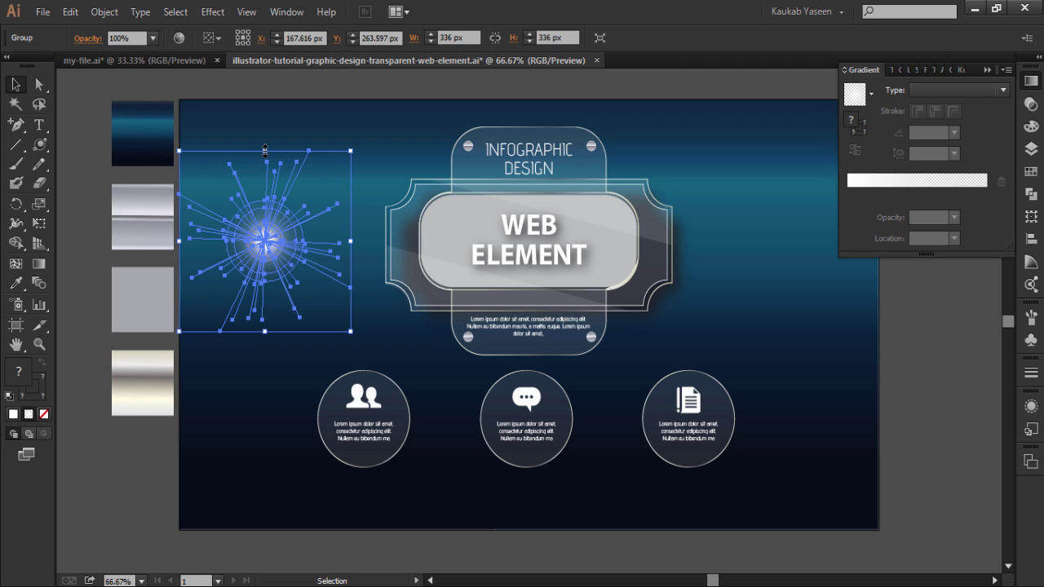
left_click_drag(265, 150, 265, 313)
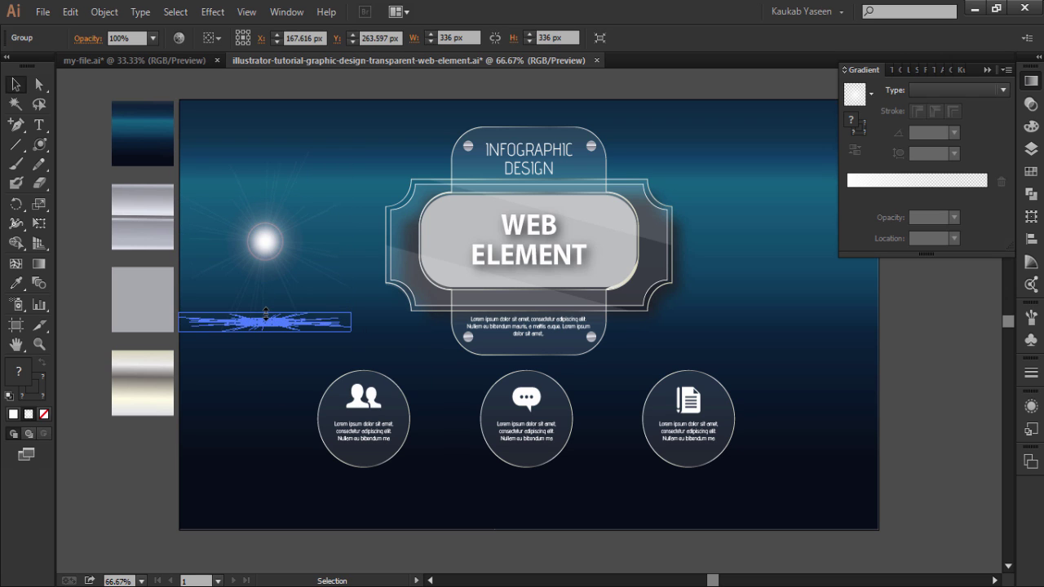
left_click_drag(265, 313, 614, 190)
left_click(267, 353)
left_click(732, 253)
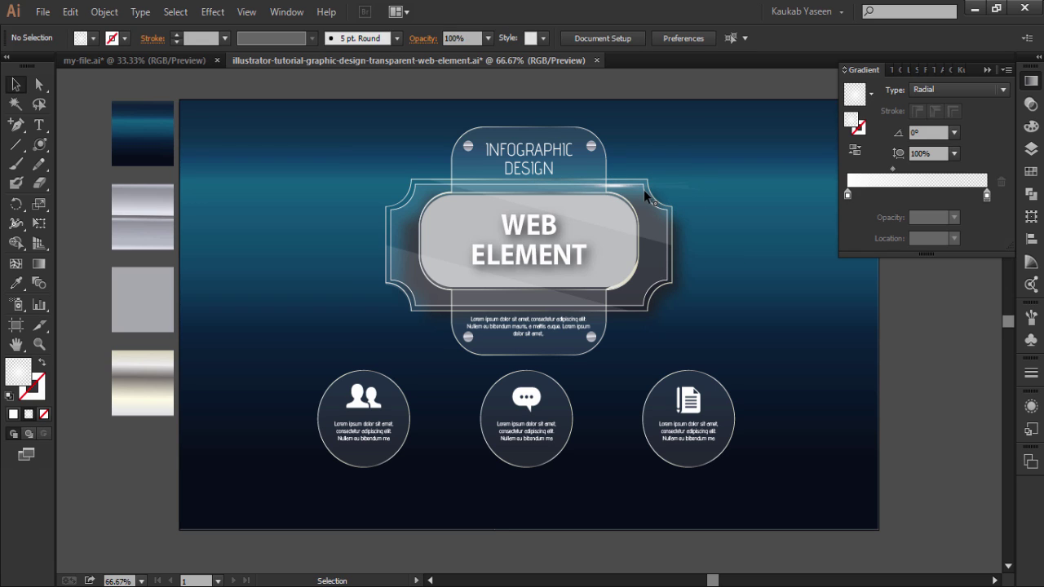
left_click(620, 189)
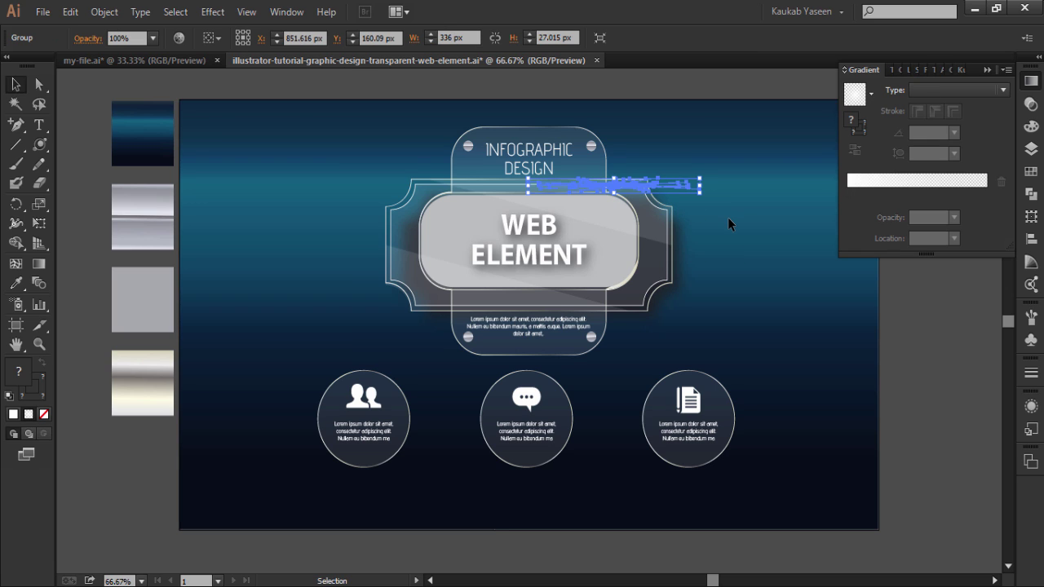
key("Up")
key("Up")
- Alt-drag a copy of the light streak up to the INFOGRAPHIC DESIGN panel's top edge
left_click(743, 217)
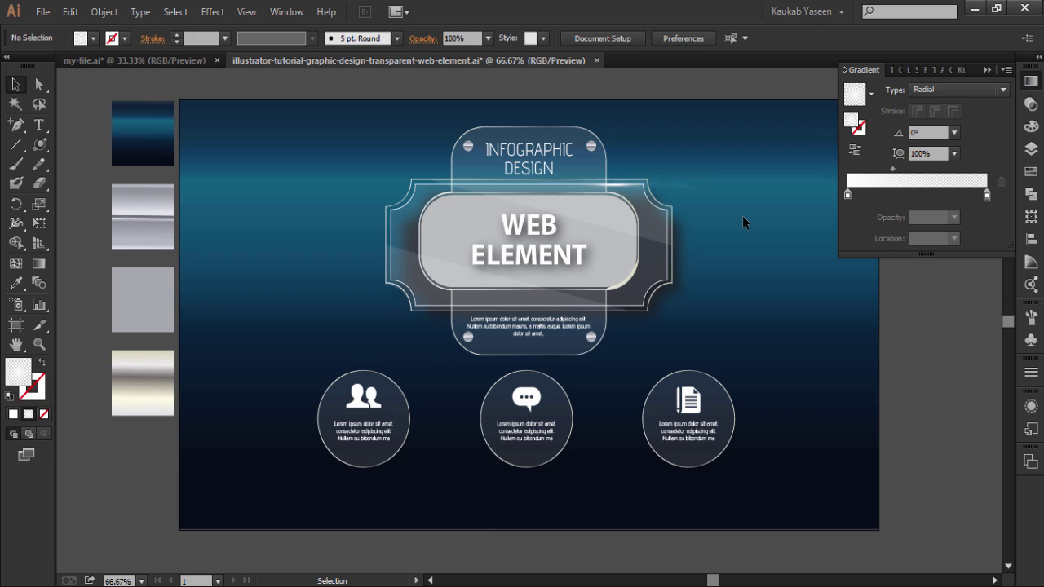
left_click(615, 189)
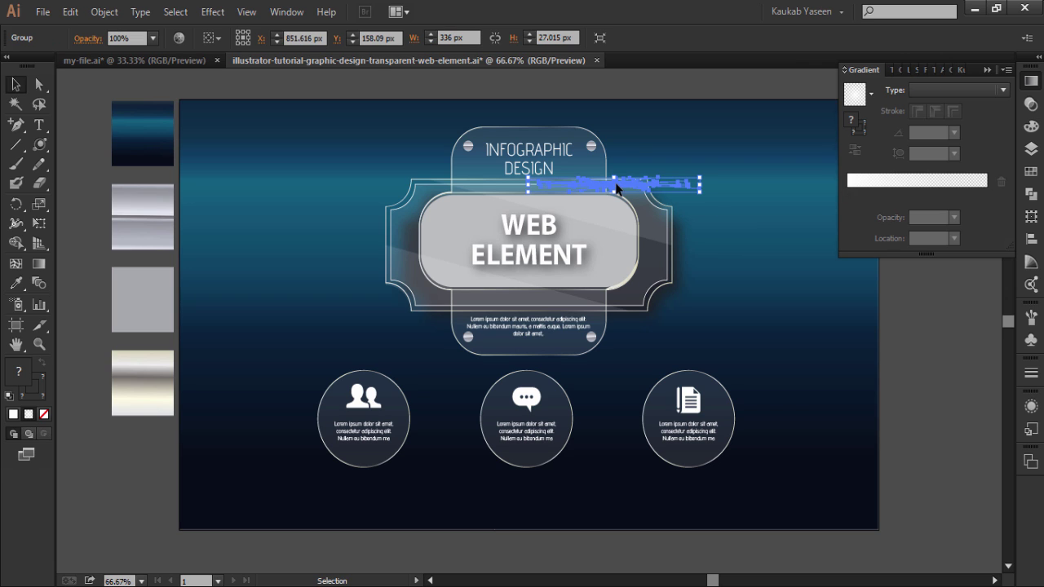
left_click_drag(616, 189, 573, 130)
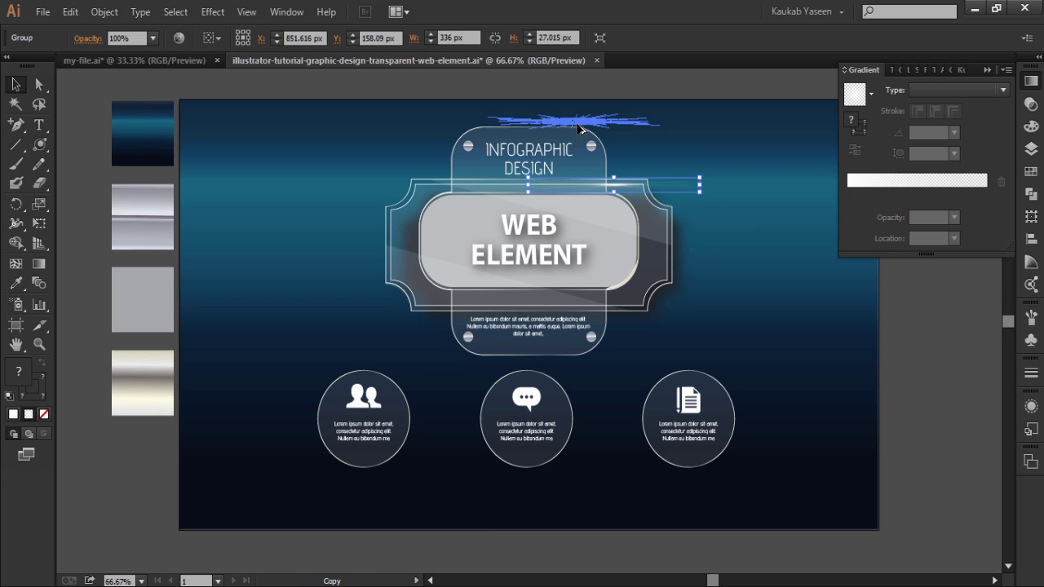
left_click_drag(573, 131, 571, 129)
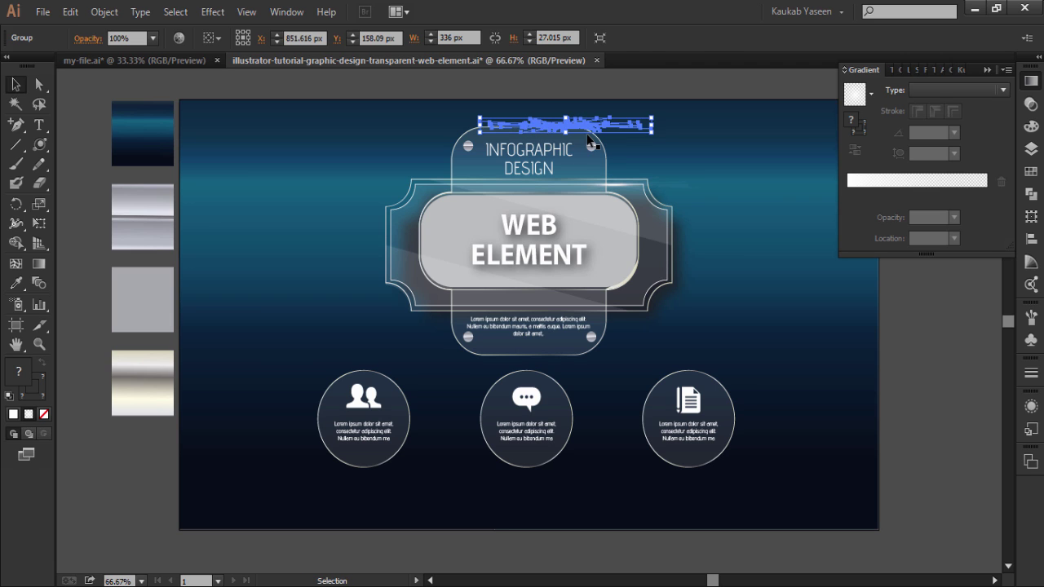
- Fine-tune the top streak copy's position, nudging it left twice and down 1 px
left_click(680, 159)
left_click(574, 131)
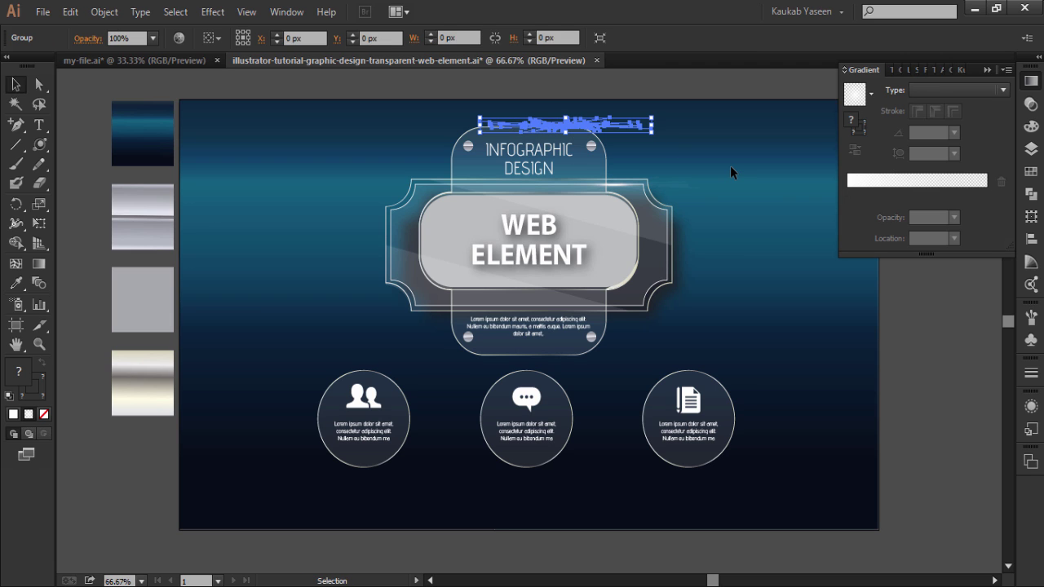
key("Left")
key("Left")
key("Left")
key("Left")
key("Left")
key("Left")
key("Left")
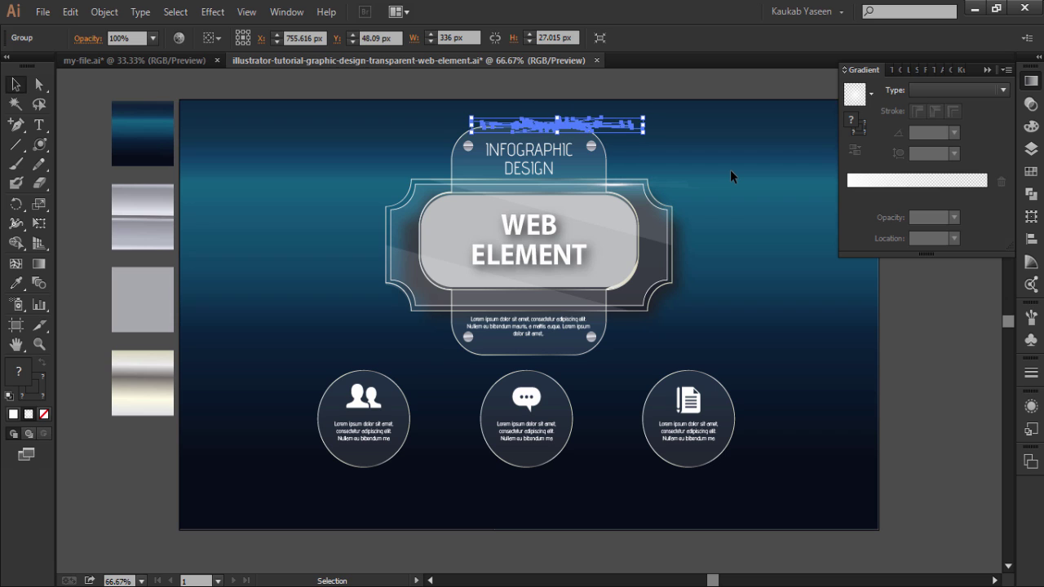
key("Left")
key("Left")
key("Left")
left_click(730, 170)
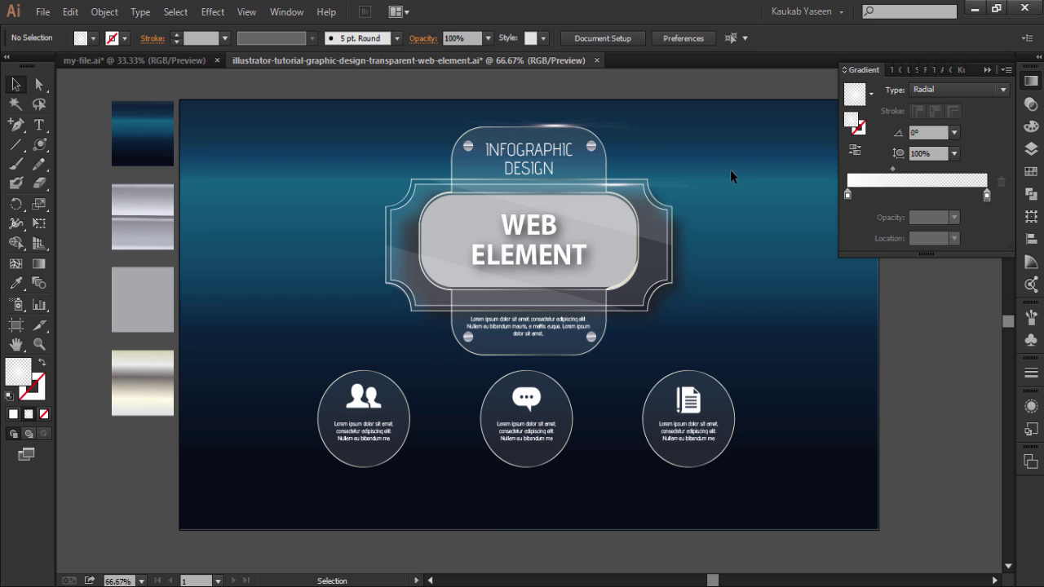
left_click(551, 127)
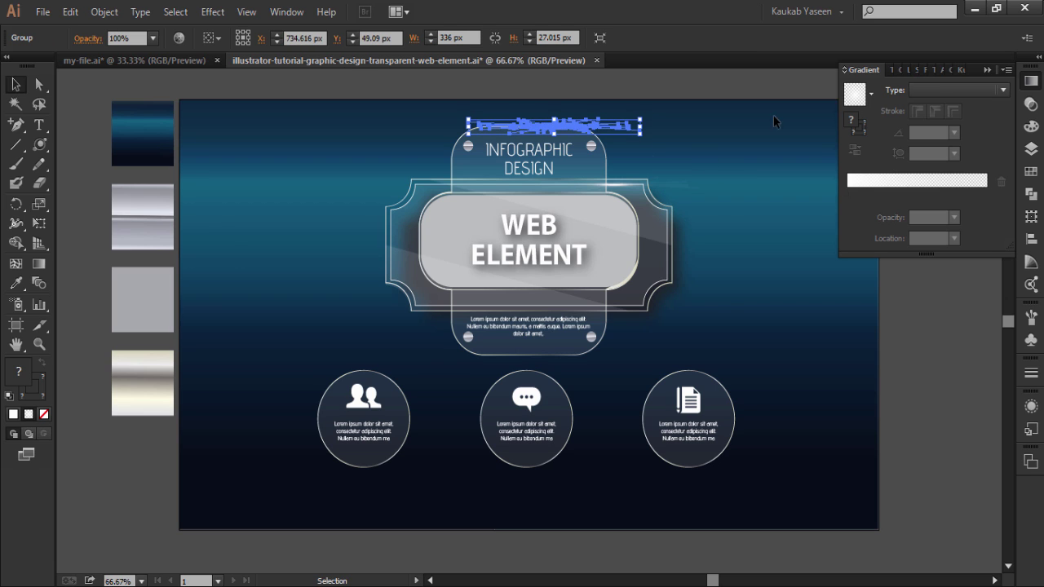
key("Down")
left_click(938, 72)
left_click(749, 134)
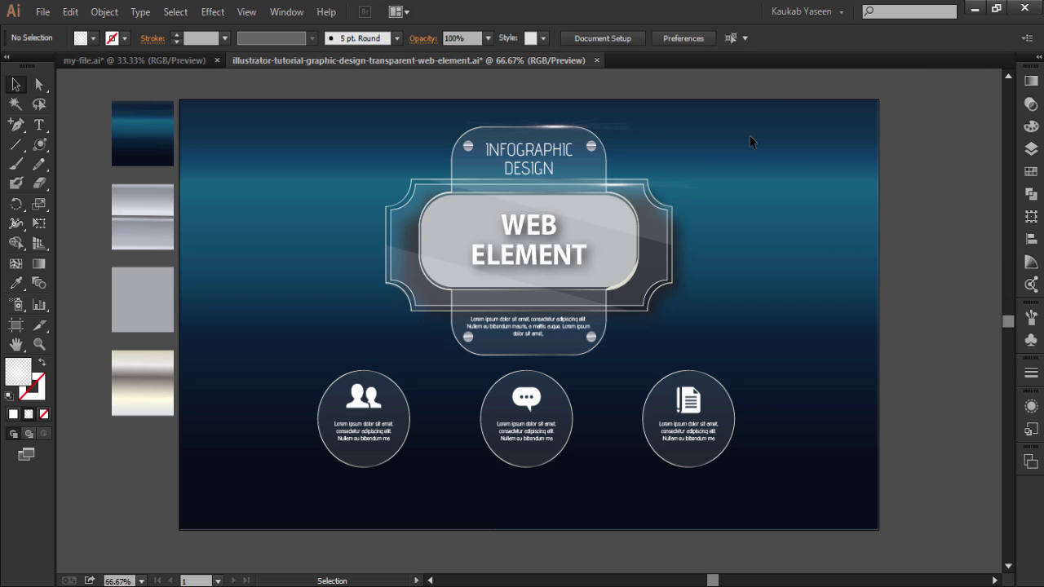
left_click(551, 127)
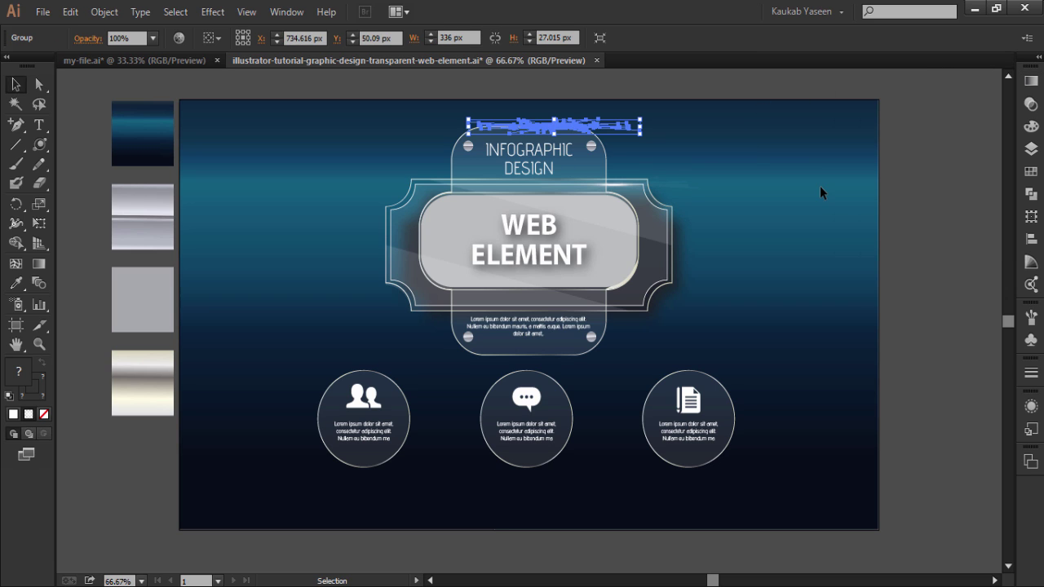
left_click(764, 183)
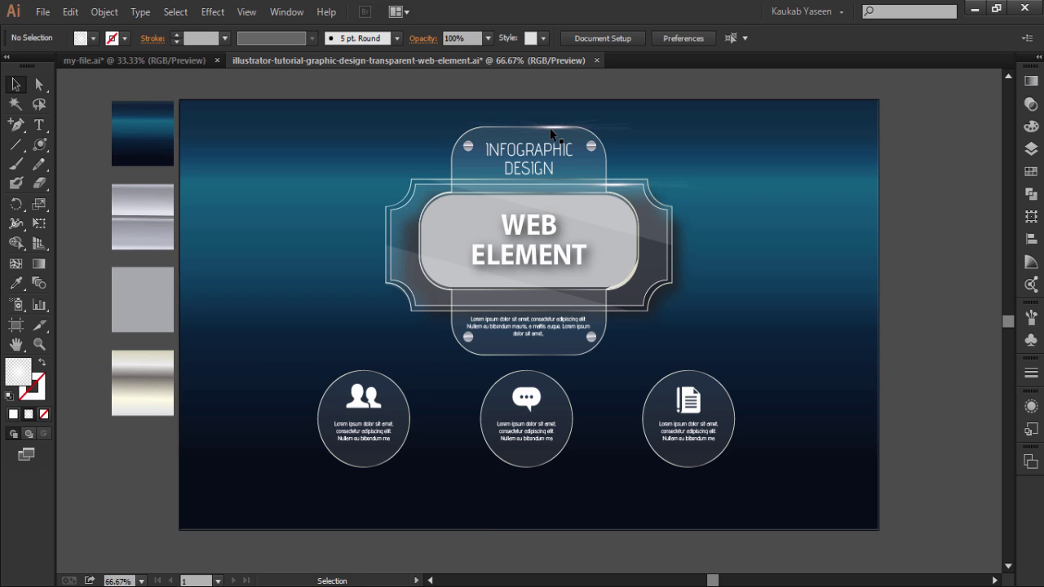
- Move a light streak down along the badge frame's bottom edge
left_click_drag(551, 133, 488, 320)
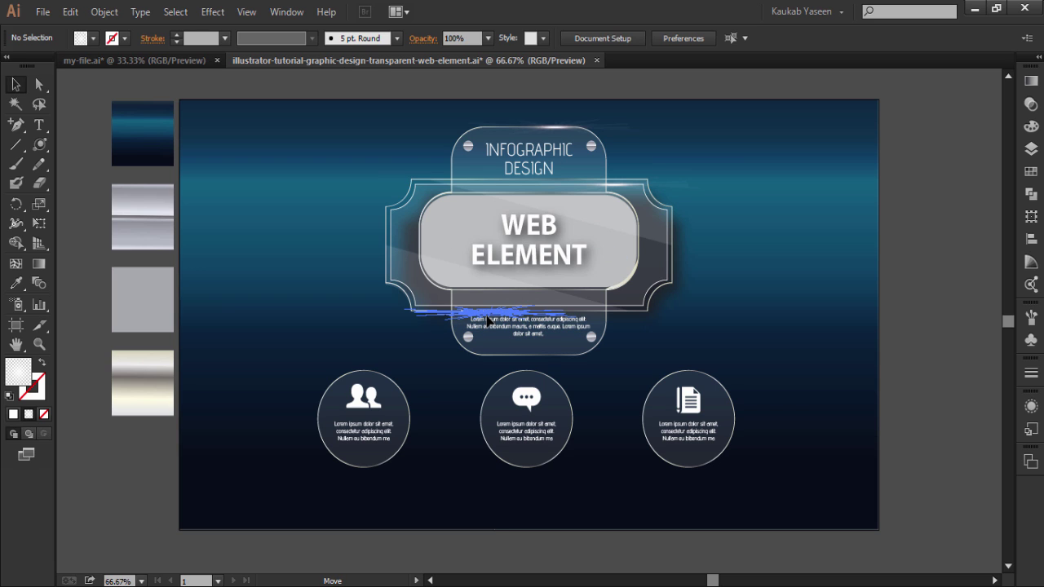
left_click_drag(488, 321, 444, 318)
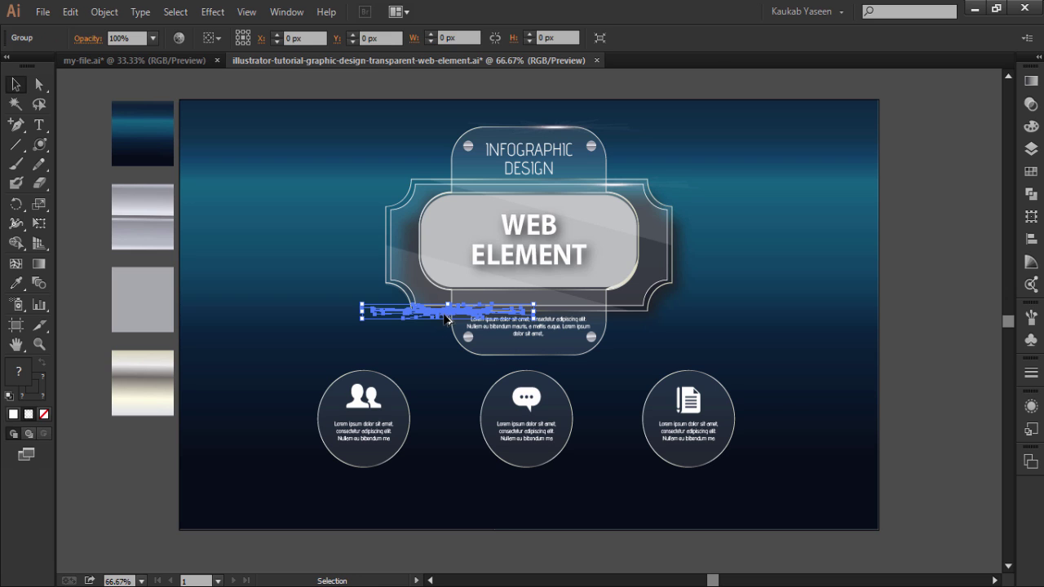
left_click(760, 263)
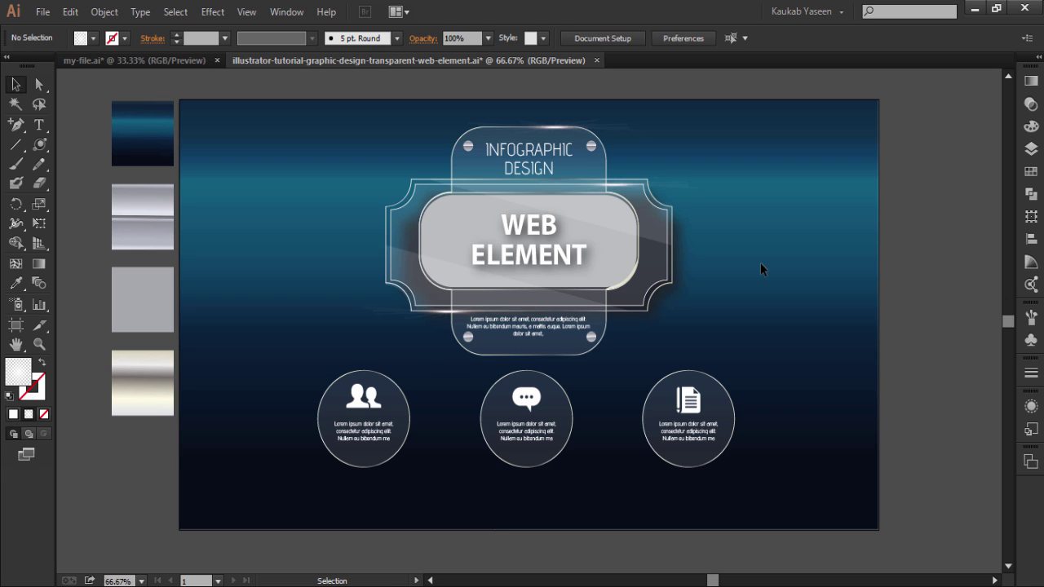
- Make a vertical copy of the lower streak rotated 90°
left_click(446, 316)
right_click(448, 318)
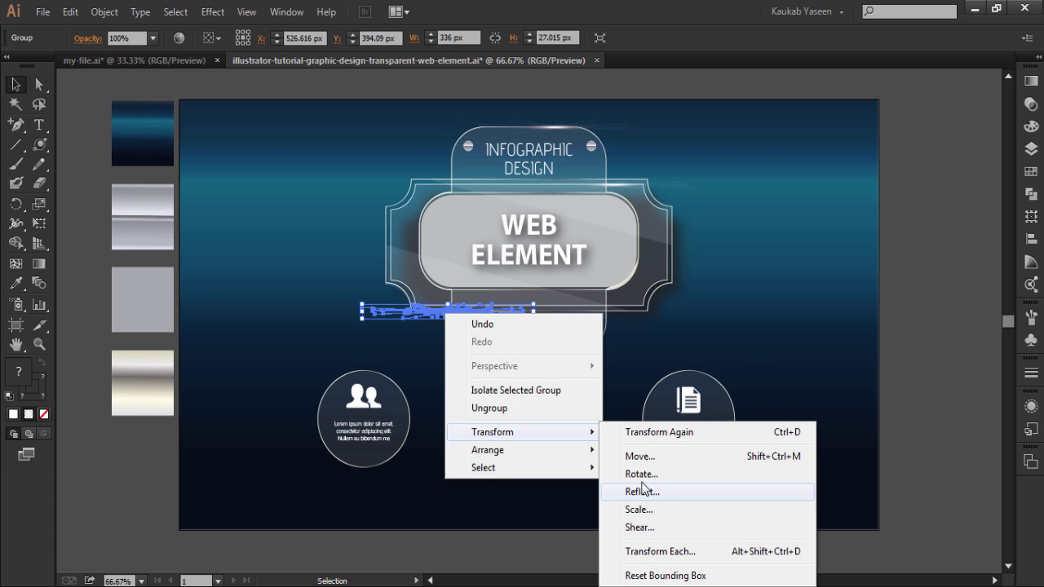
left_click(642, 475)
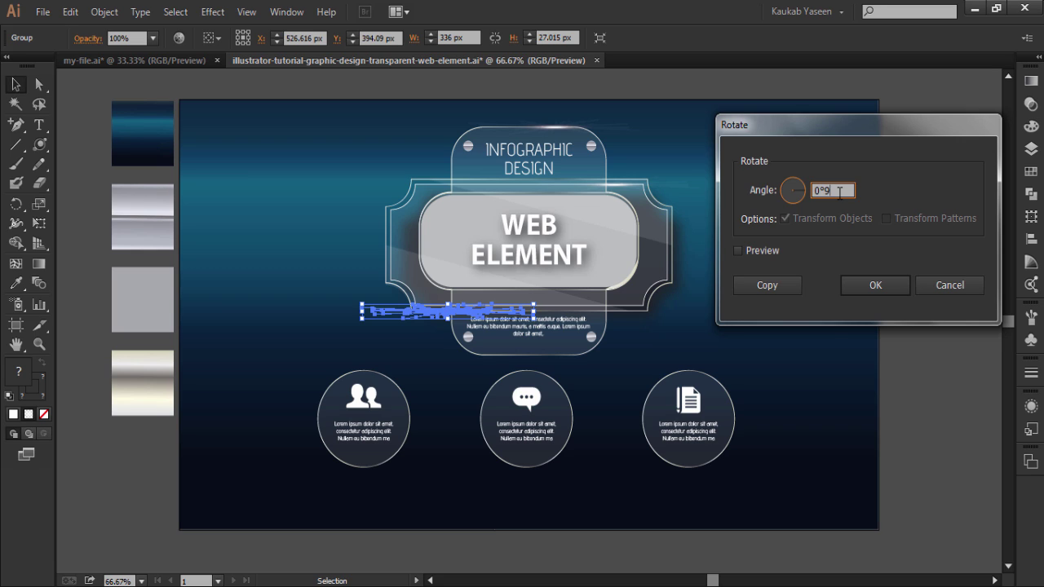
key("Up")
type("90")
left_click(755, 250)
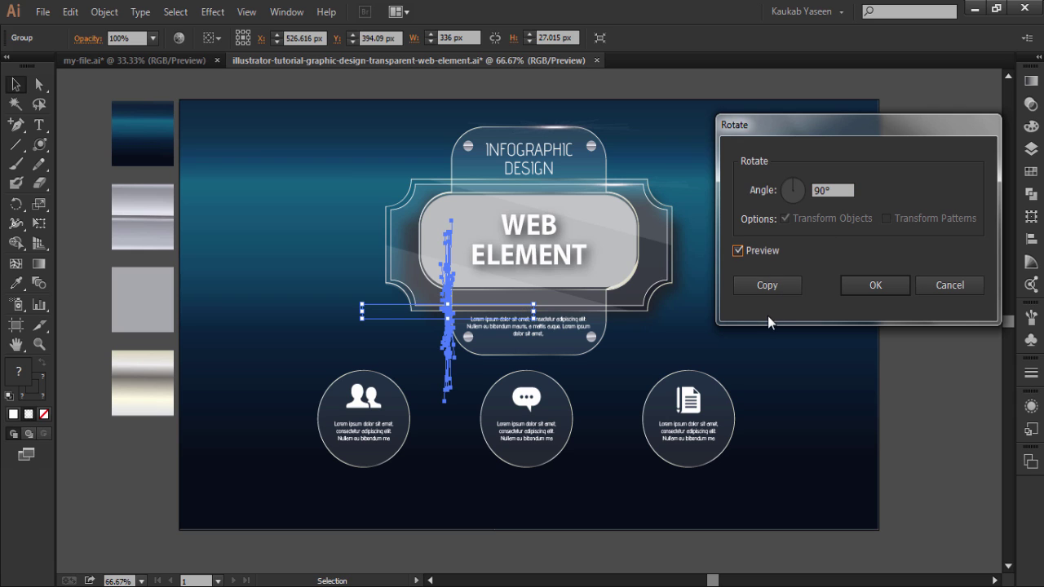
left_click(767, 291)
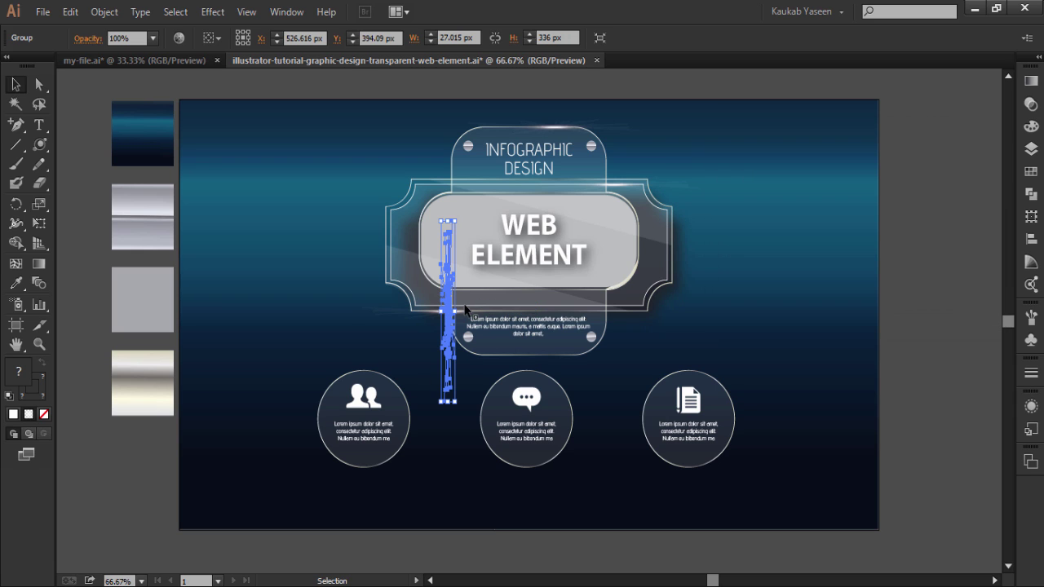
- Move the vertical light streak to the frame's right edge and nudge it down
left_click_drag(447, 315, 669, 235)
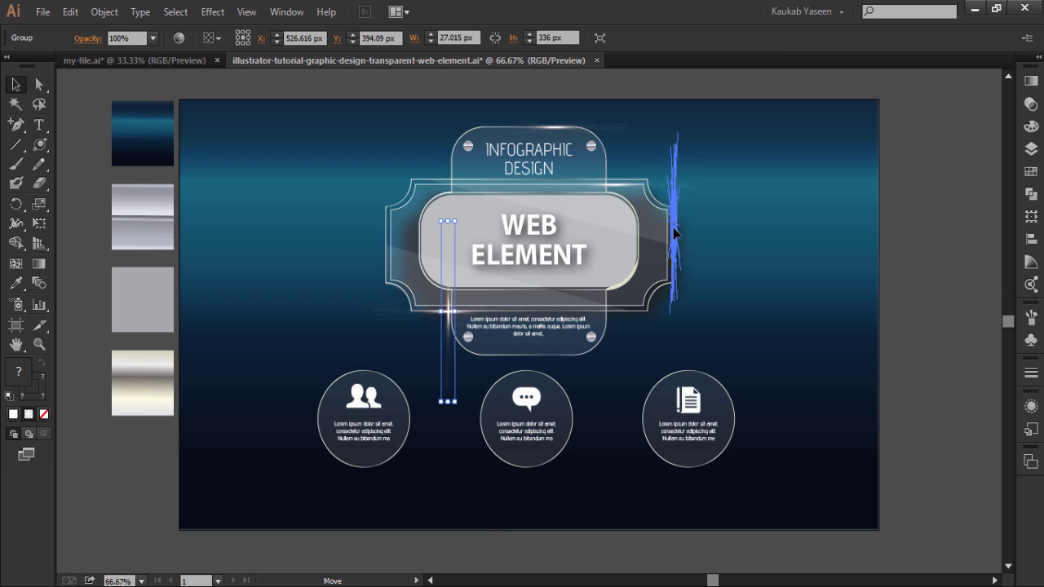
left_click_drag(669, 235, 677, 236)
left_click(699, 248)
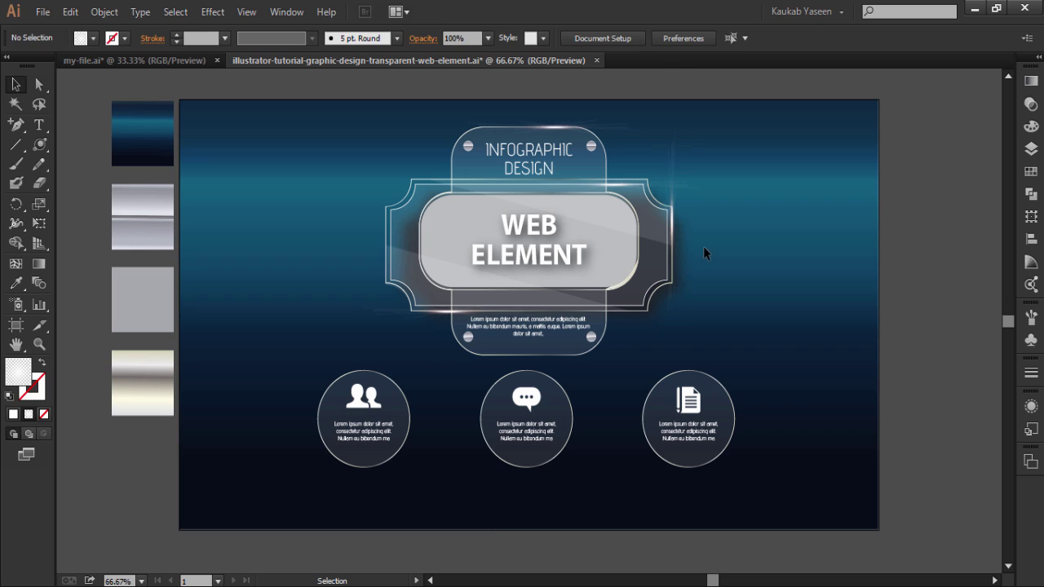
left_click(673, 230)
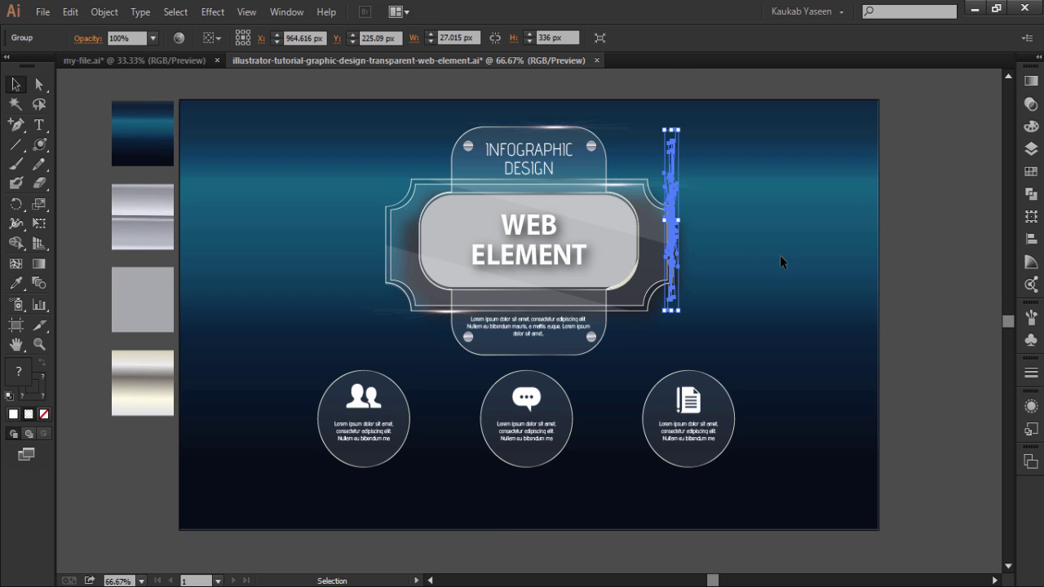
key("Down")
key("Down")
key("Down")
key("Down")
key("Down")
key("Down")
key("Down")
key("Down")
key("Down")
key("Down")
key("Down")
key("Down")
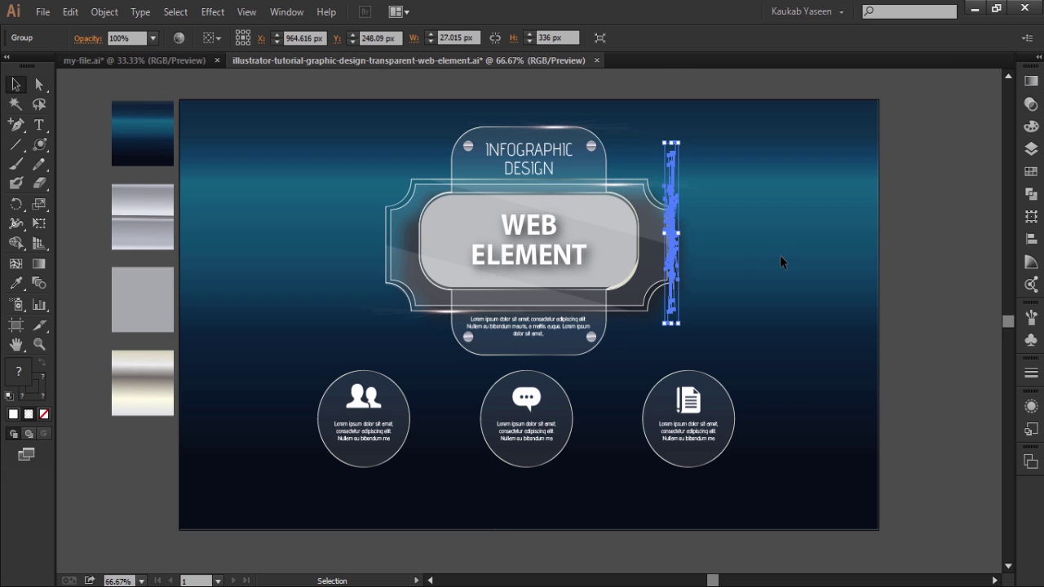
left_click(775, 256)
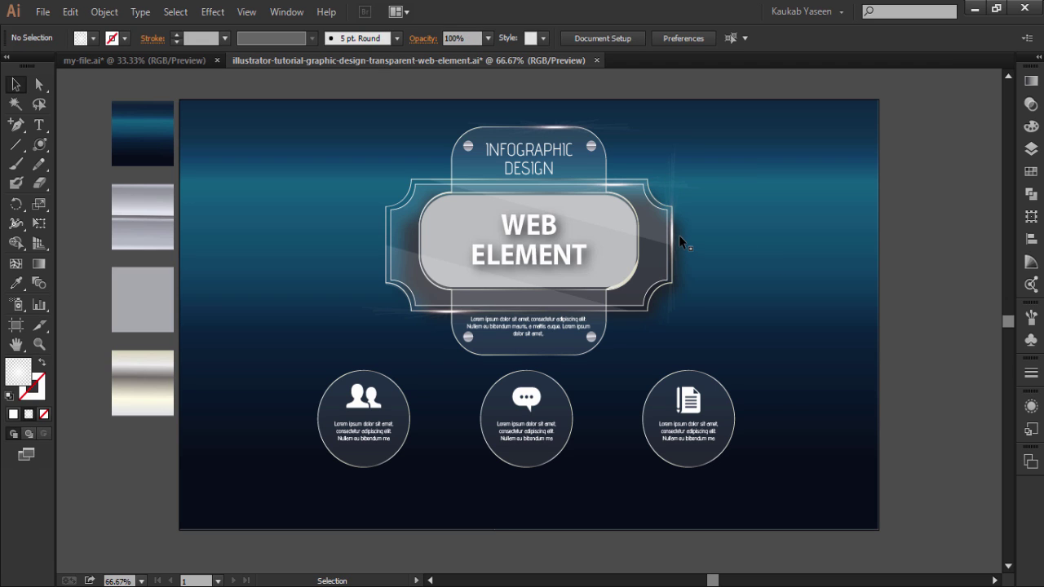
- Place the streak on the frame's left edge and Alt-drag a copy to the right edge
left_click_drag(669, 235, 383, 253)
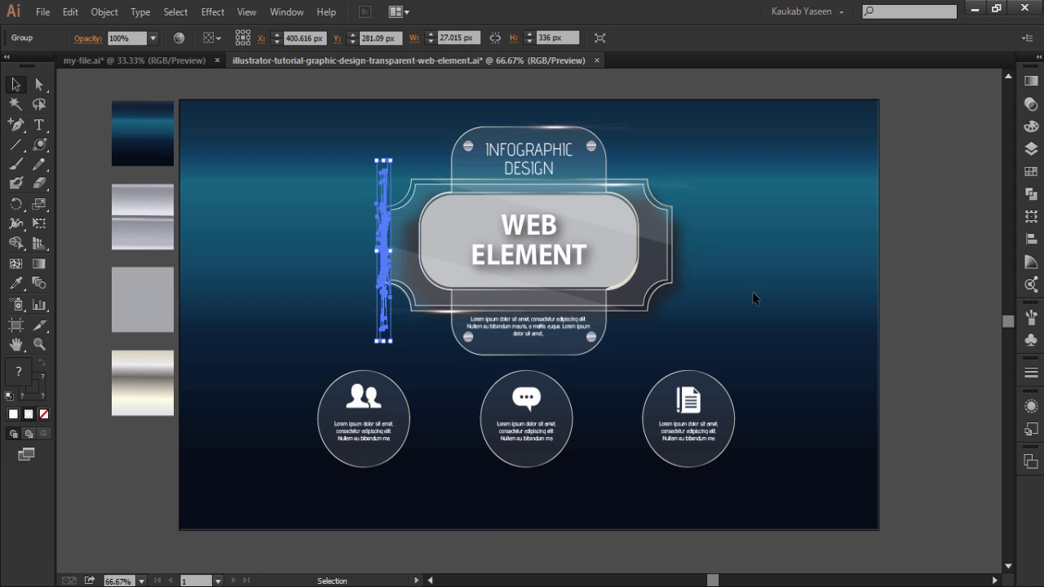
mouse_move(385, 261)
left_mouse_down()
mouse_move(673, 255)
mouse_move(671, 227)
left_mouse_up()
left_click(738, 239)
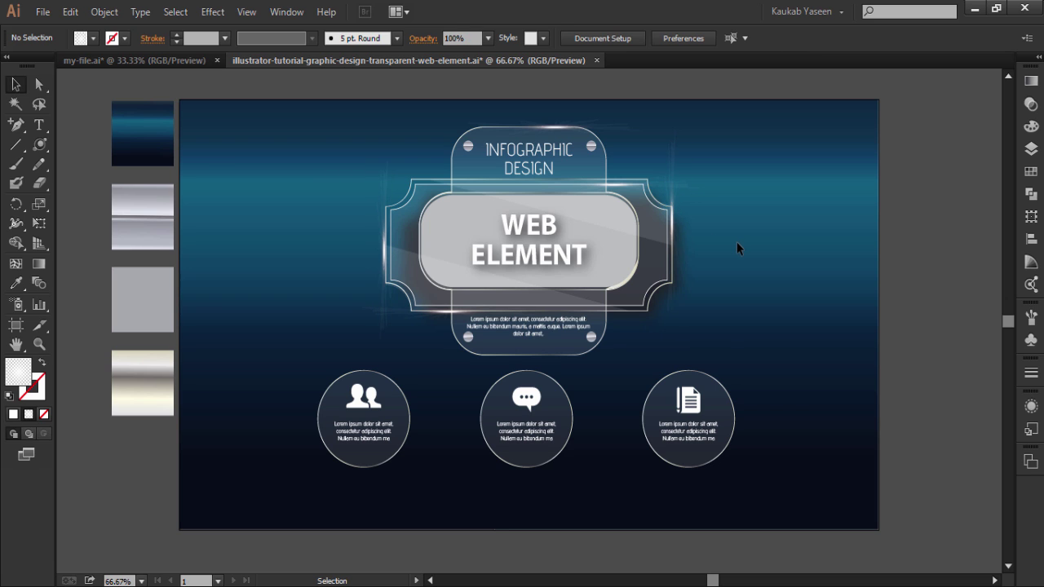
left_click(673, 231)
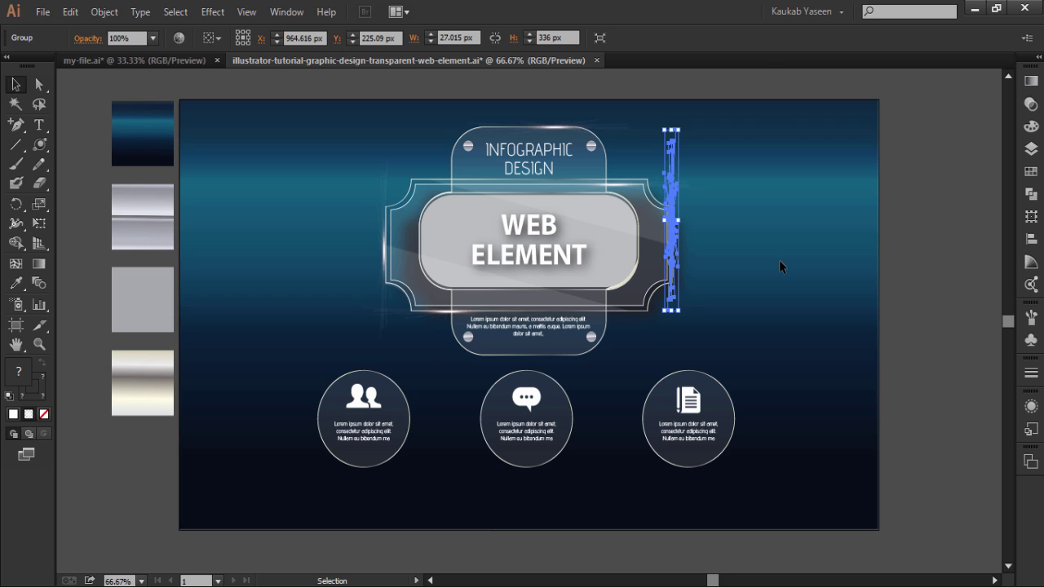
key("Down")
key("Down")
key("Down")
key("Down")
key("Down")
key("Down")
key("Down")
key("Down")
key("Down")
scroll(779, 259, "up", 1)
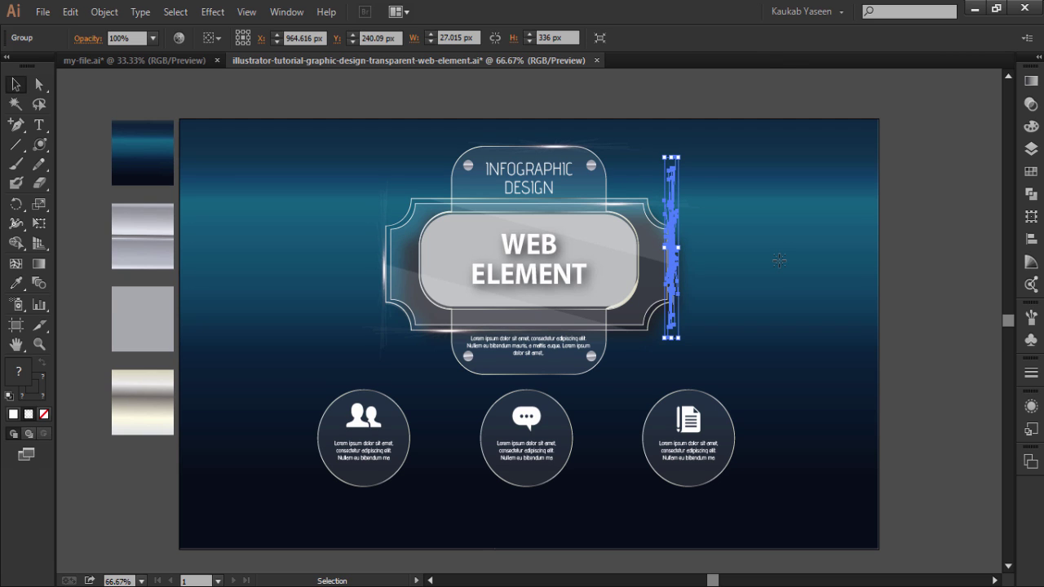
- Nudge the left streak slightly right and check the lower horizontal streak
left_click(779, 259)
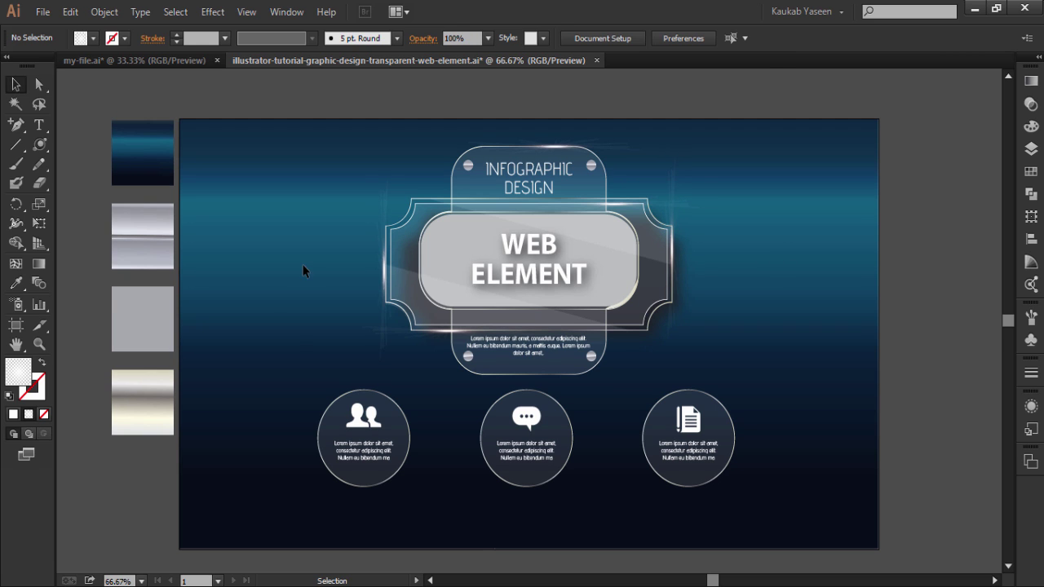
left_click(384, 276)
key("Right")
key("Right")
key("Right")
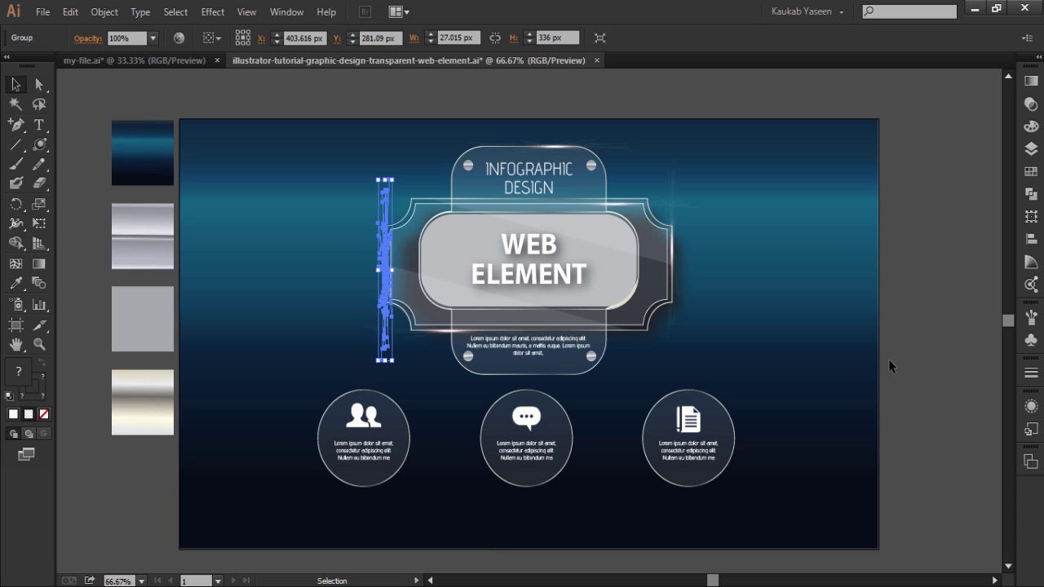
left_click(761, 326)
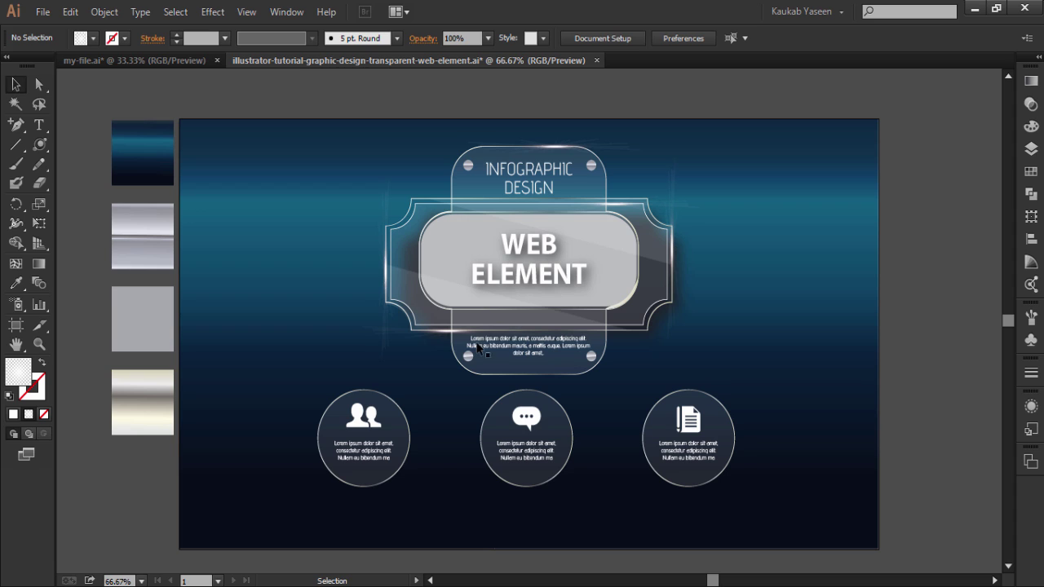
left_click(445, 336)
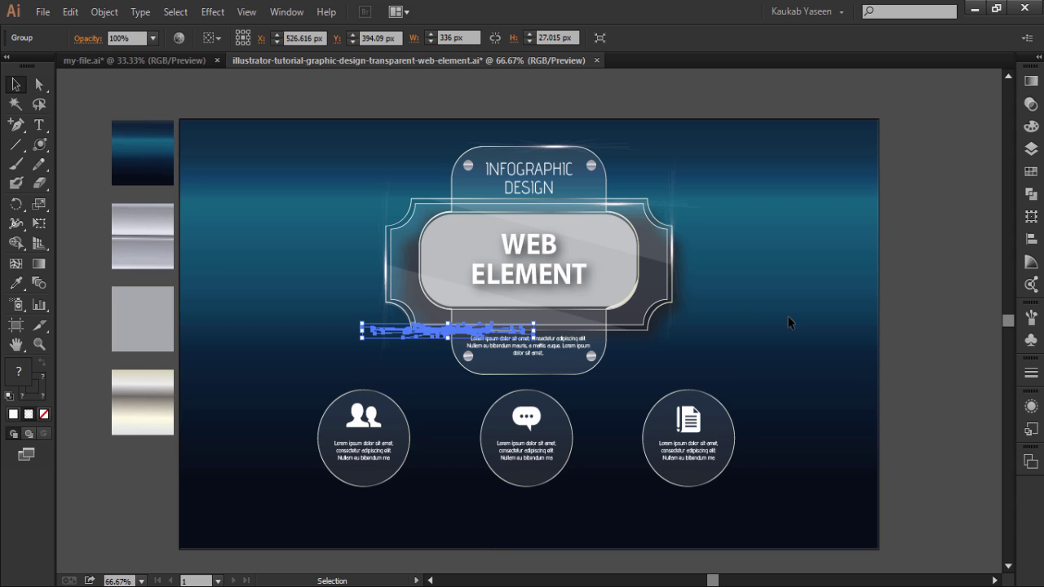
left_click(808, 317)
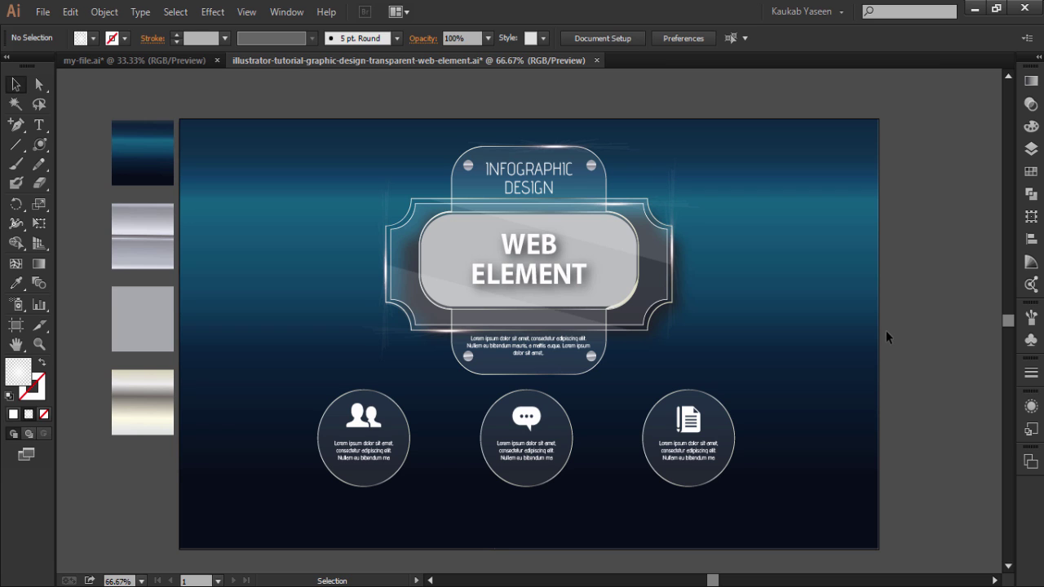
- Group the three icon circles and make a horizontally reflected copy
left_click_drag(283, 403, 739, 489)
right_click(685, 445)
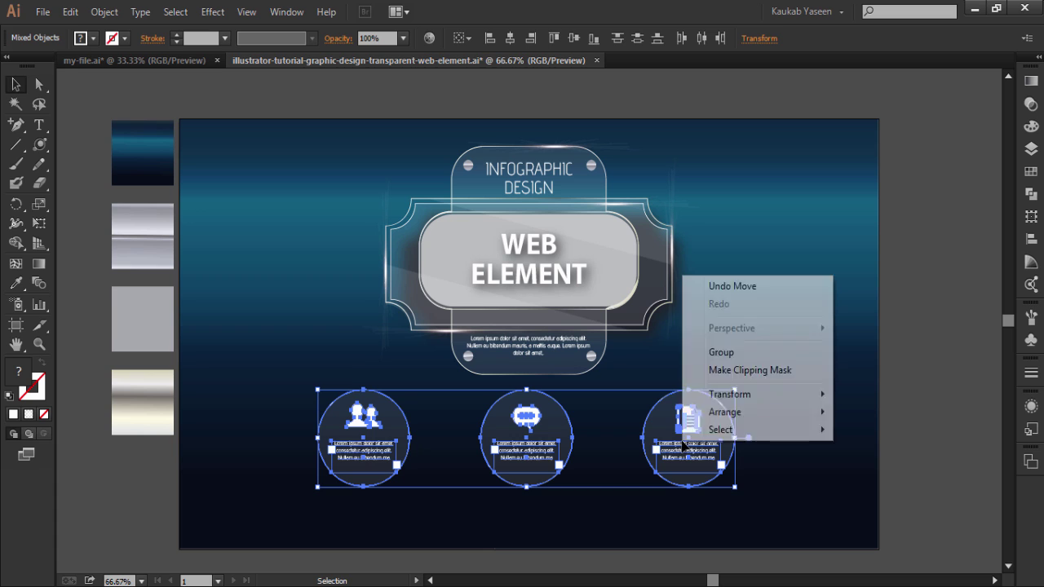
left_click(721, 352)
right_click(706, 417)
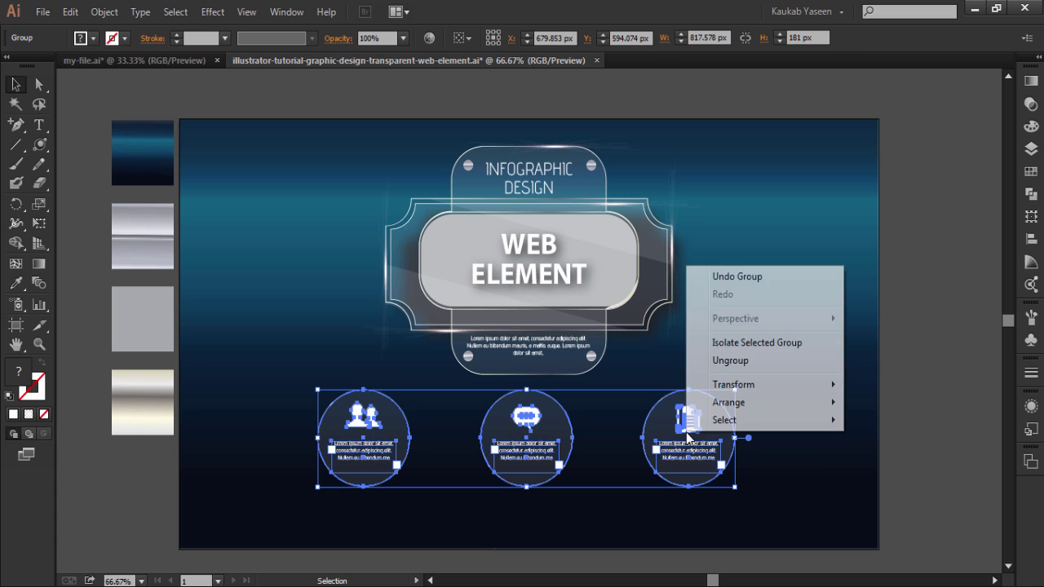
mouse_move(733, 384)
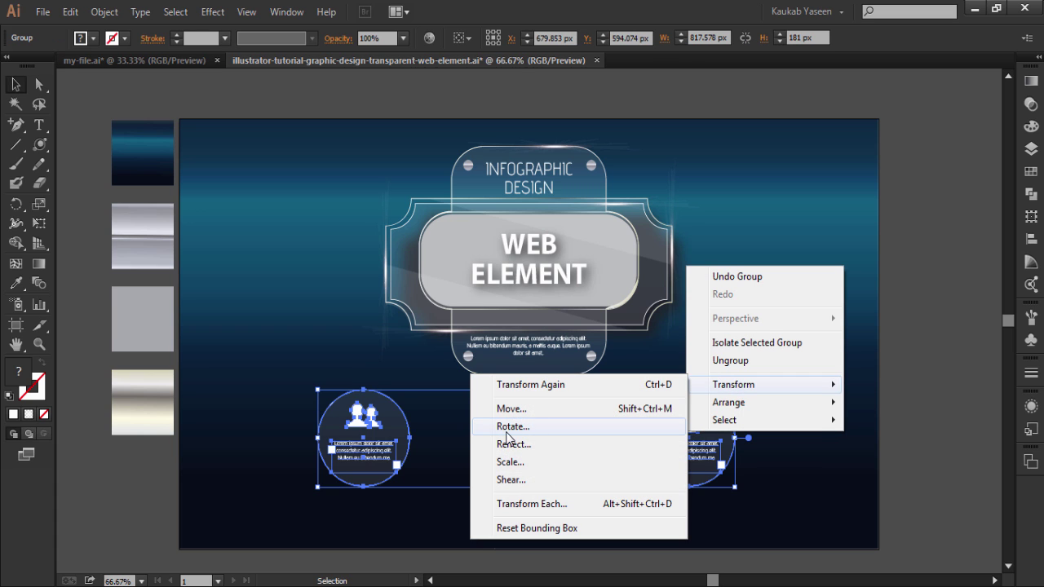
left_click(507, 447)
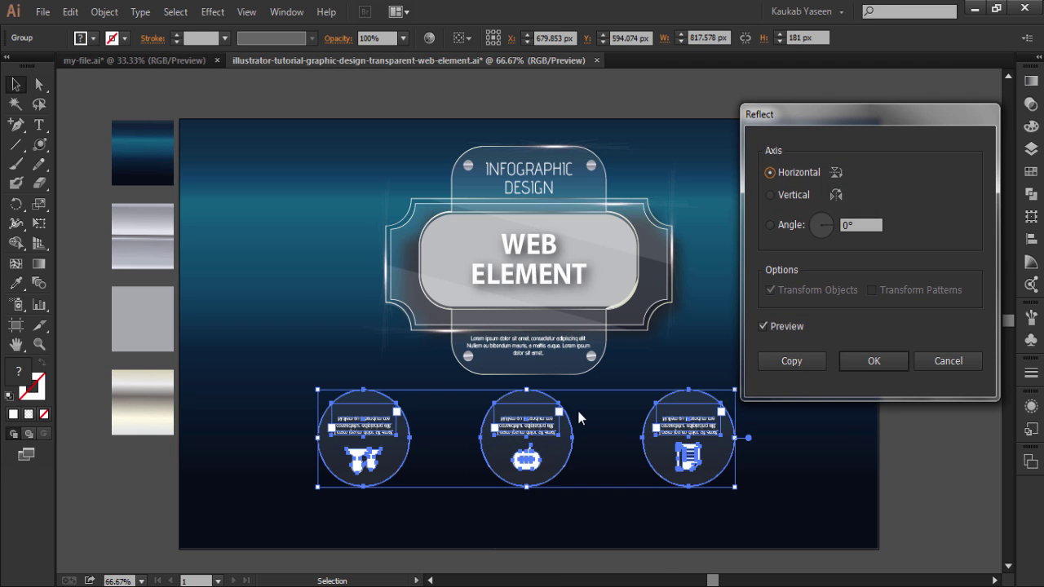
left_click(783, 362)
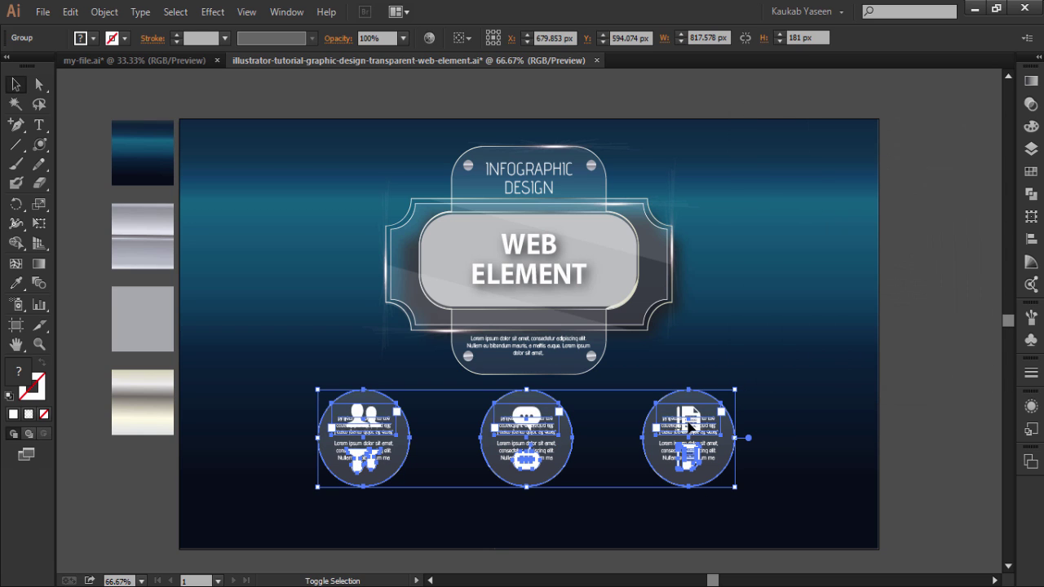
- Shift the flipped circles straight down beneath the originals
key("ctrl+shift+a")
left_click_drag(689, 432, 693, 534)
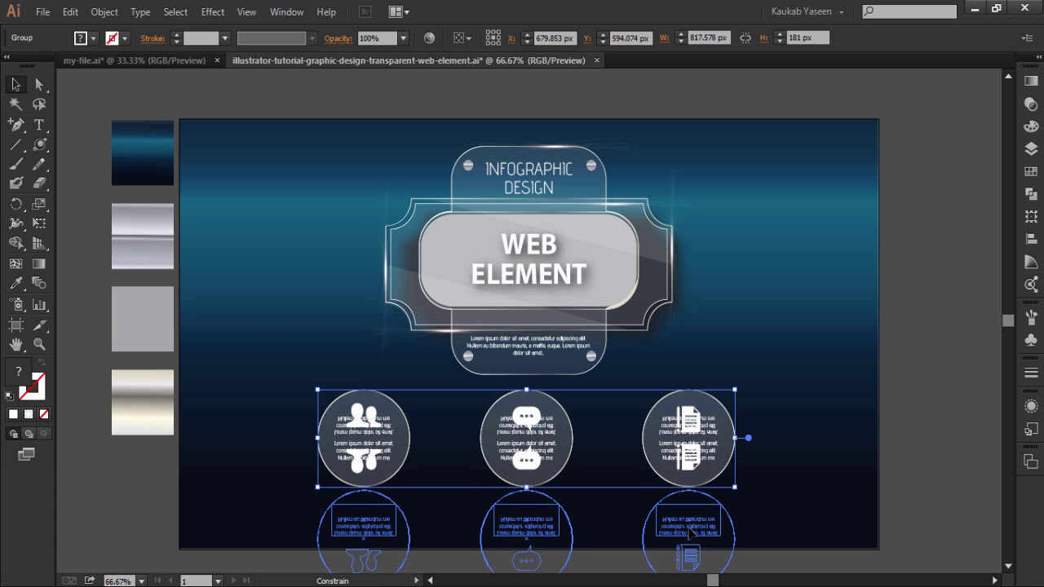
left_click_drag(689, 534, 691, 532)
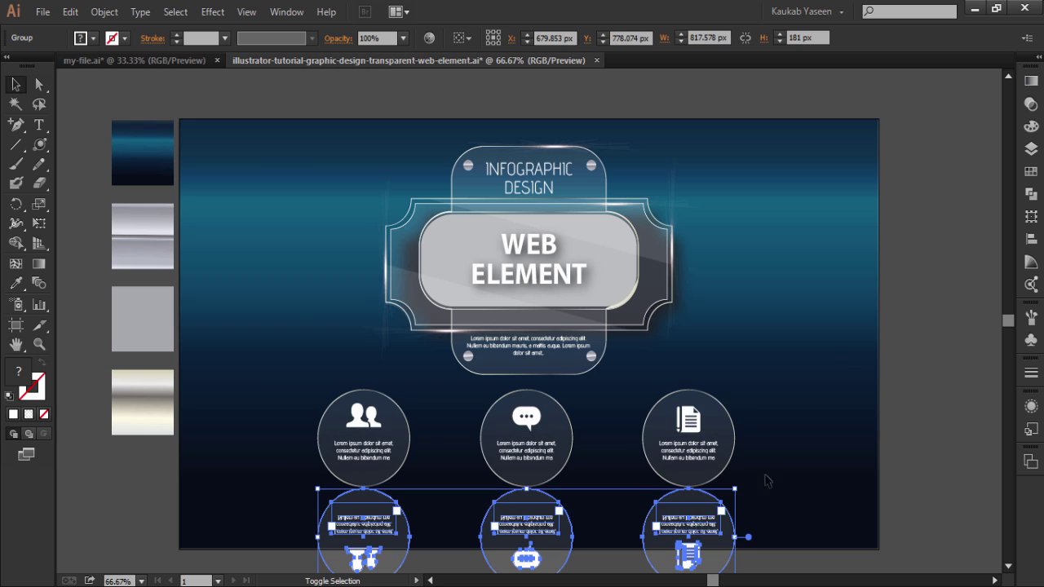
key("ctrl+minus")
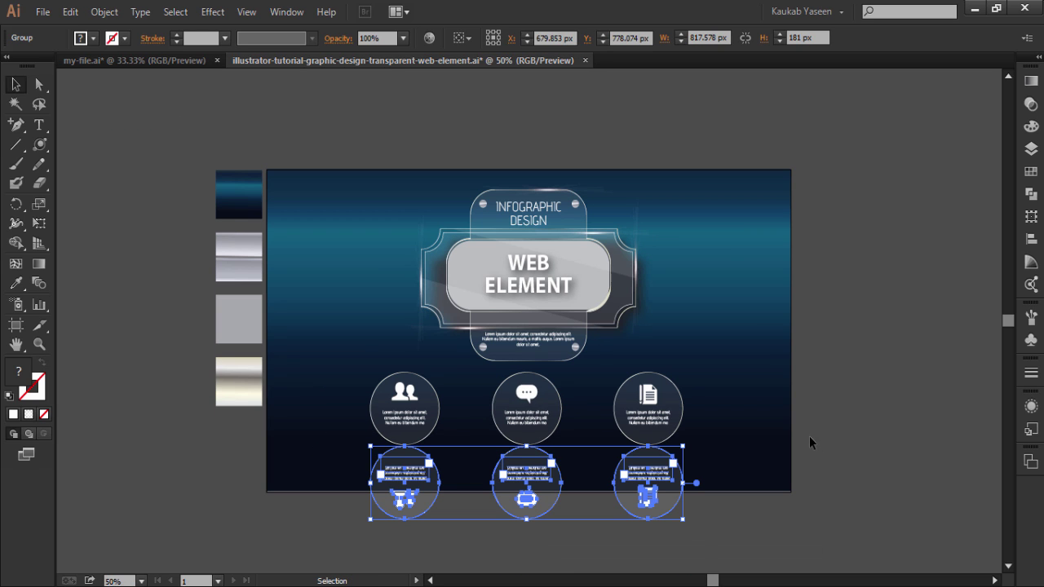
- Select the Rectangle tool and bring up the fill colour swatches
left_click(842, 408)
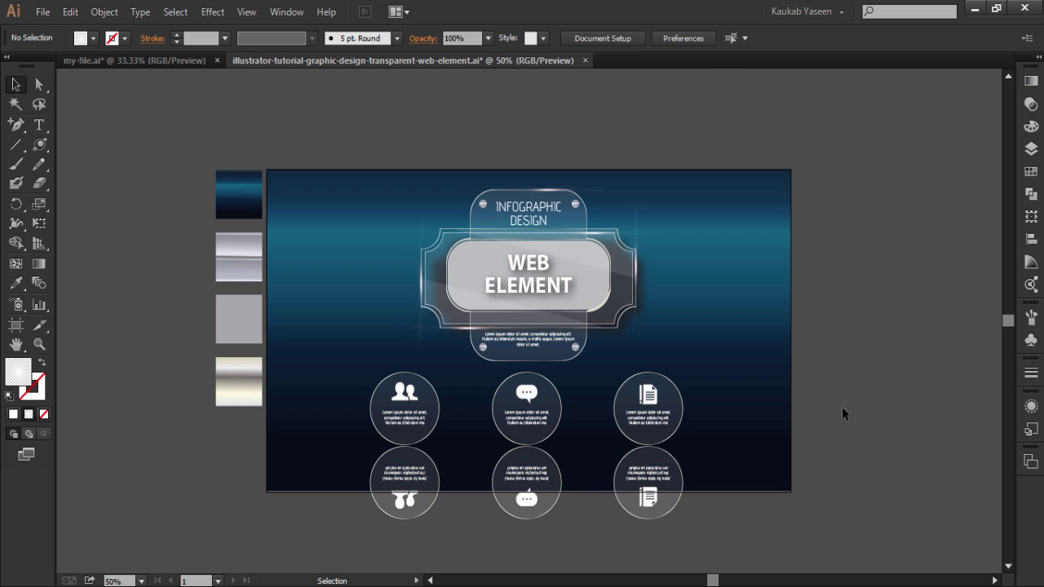
left_click(670, 484)
left_click(102, 141)
left_click_drag(38, 147, 83, 144)
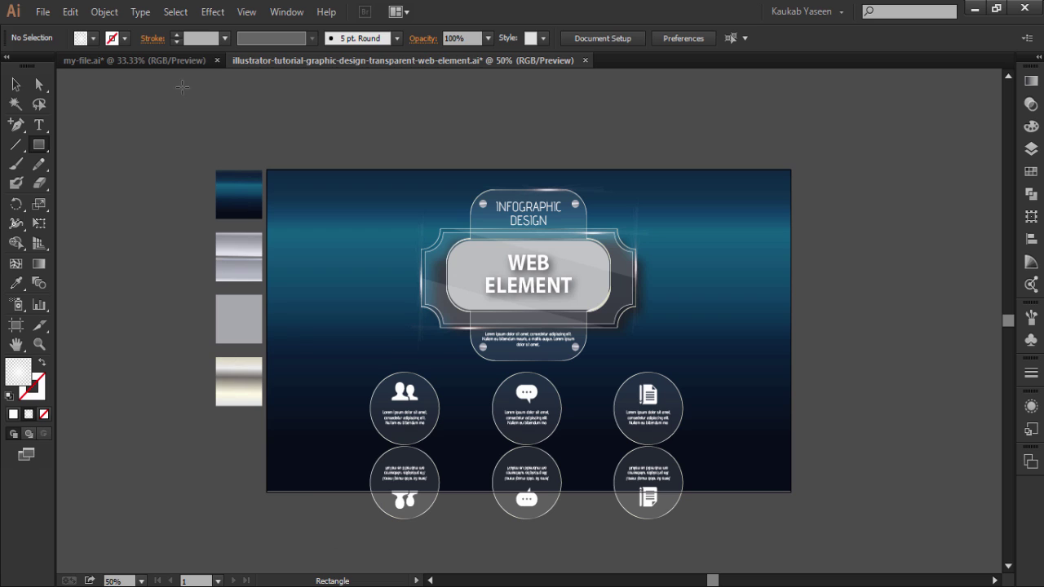
left_click(93, 39)
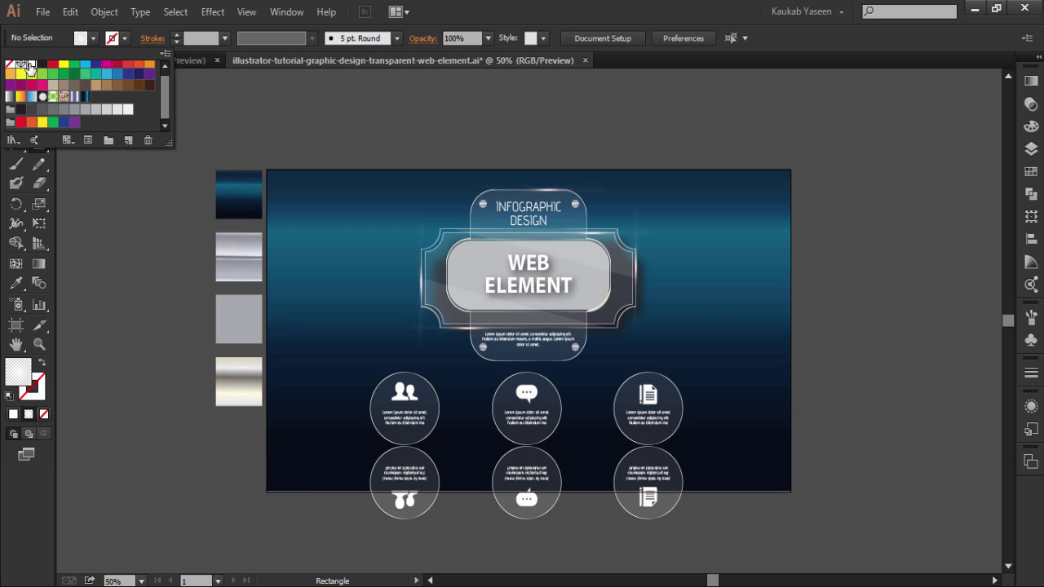
- Draw a white rectangle covering the flipped circle reflections
left_click(28, 65)
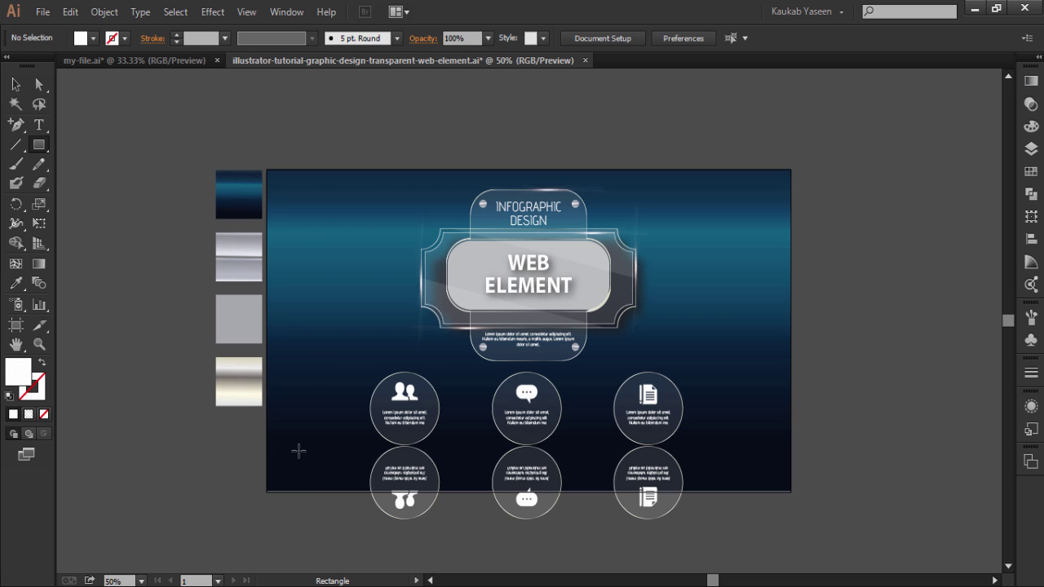
left_click_drag(299, 451, 721, 537)
left_click(15, 85)
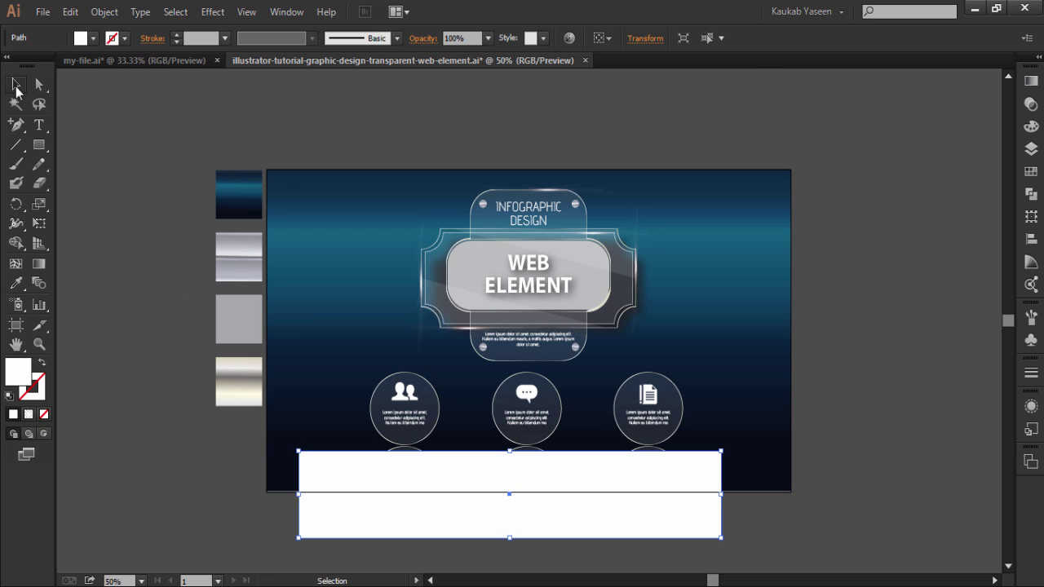
left_click_drag(538, 499, 545, 498)
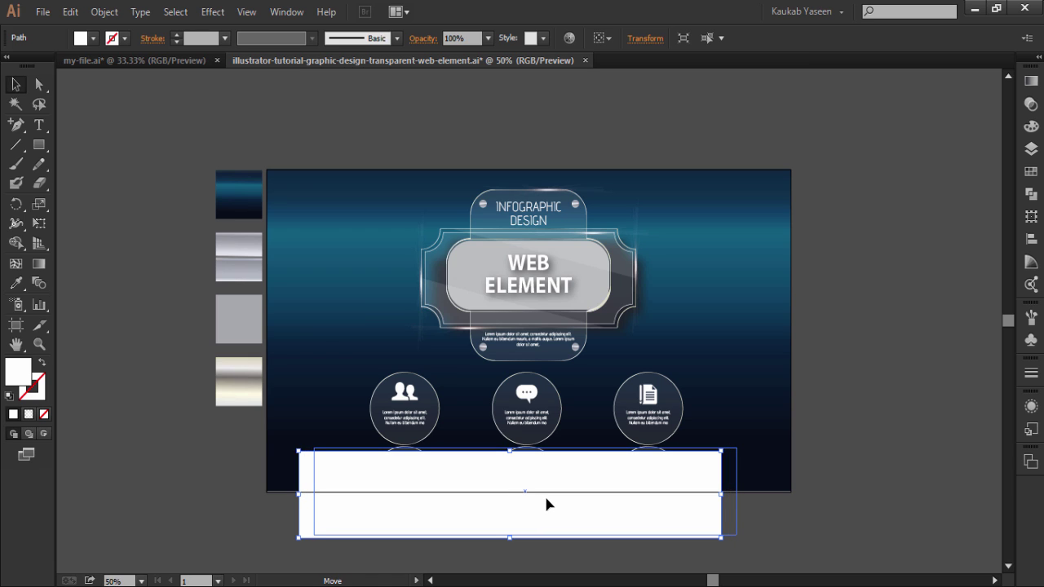
left_click_drag(545, 498, 548, 504)
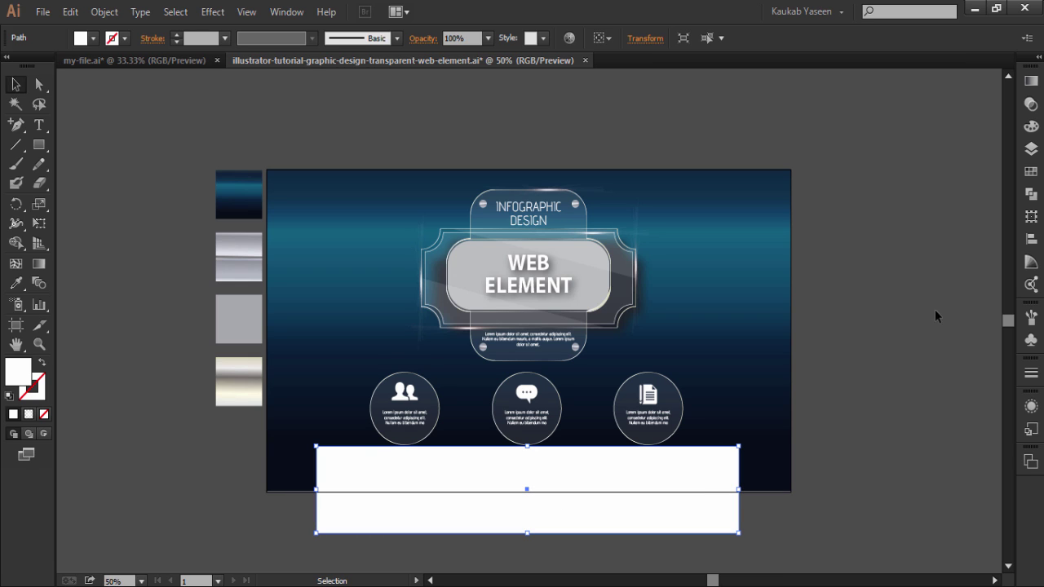
- Fill the rectangle with the White, Black gradient preset
left_click(1031, 81)
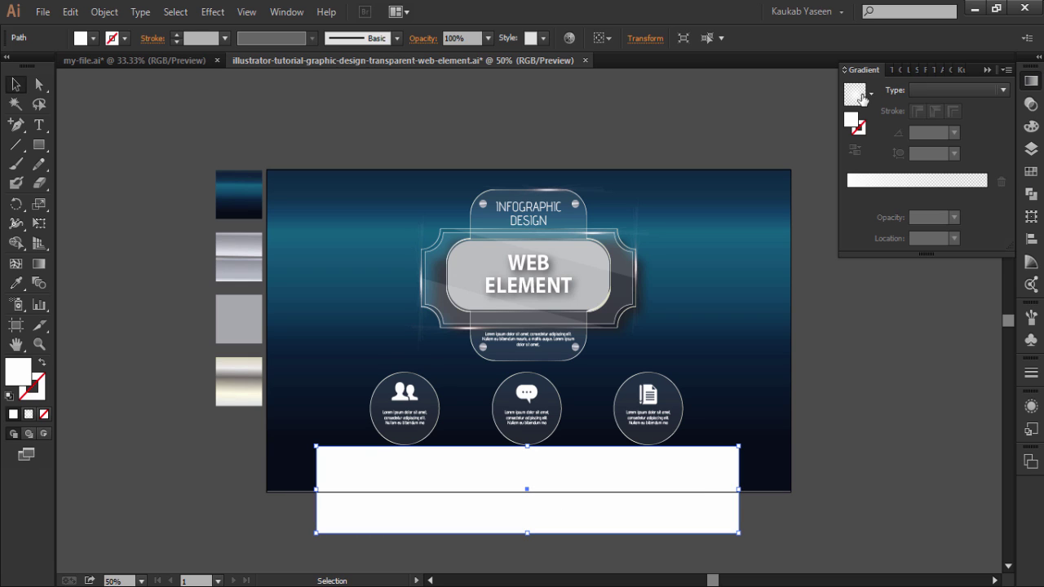
left_click(869, 95)
left_click_drag(869, 166, 864, 133)
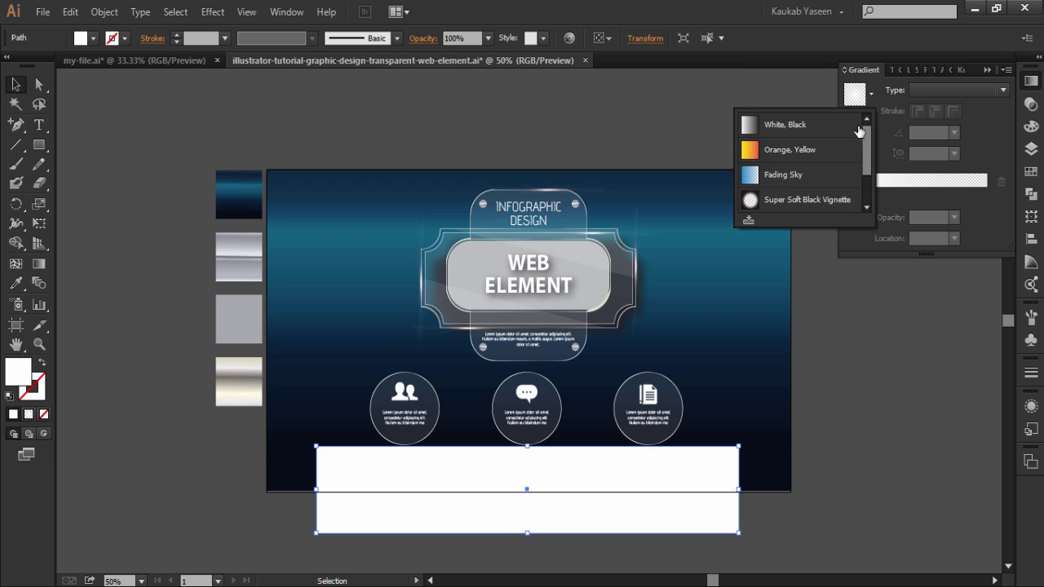
left_click(808, 134)
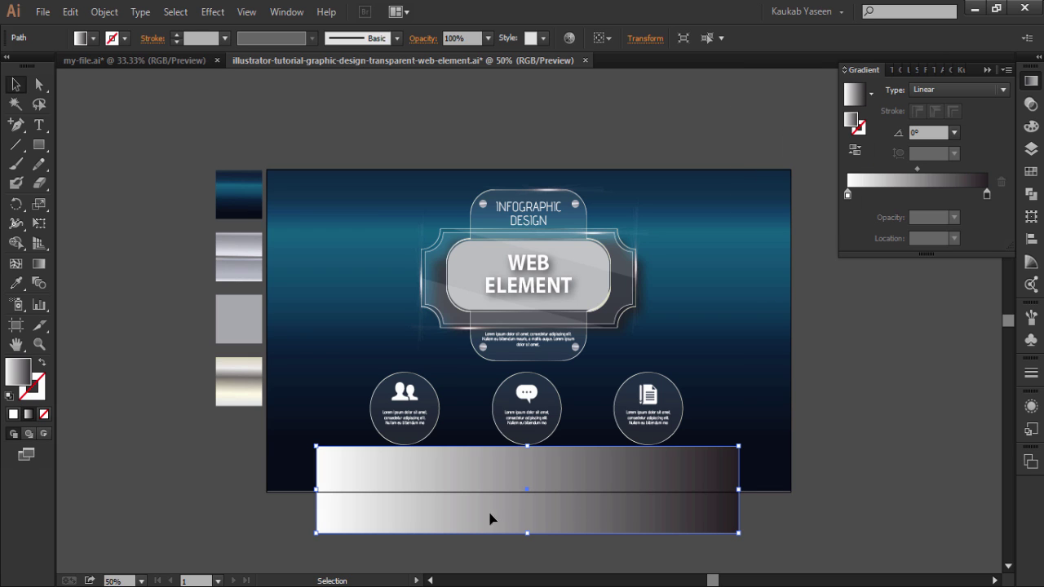
- Run the gradient vertically, dark at top fading to white, then select it with the reflections
left_click(39, 264)
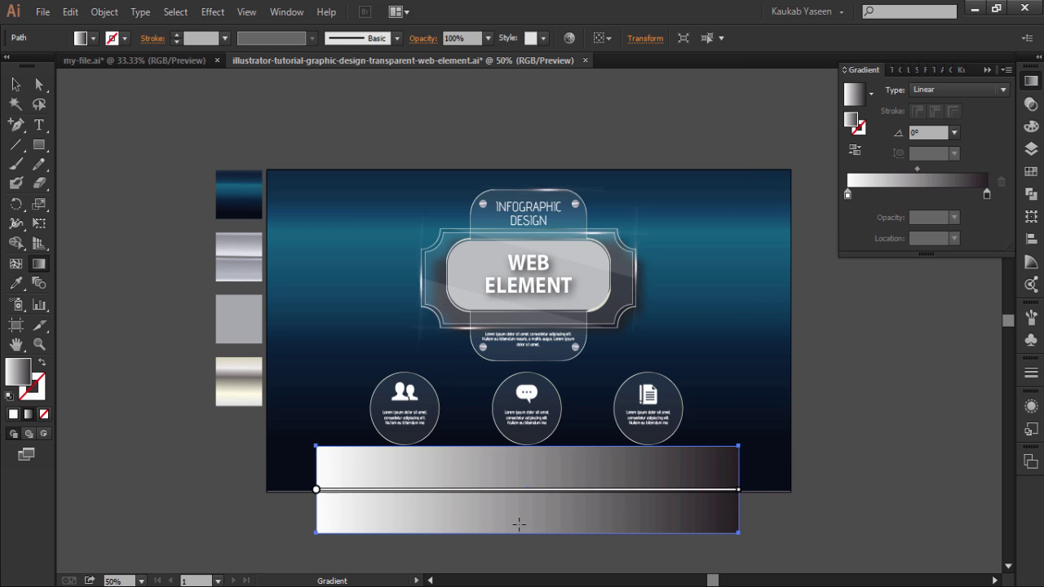
left_click_drag(519, 532, 530, 448)
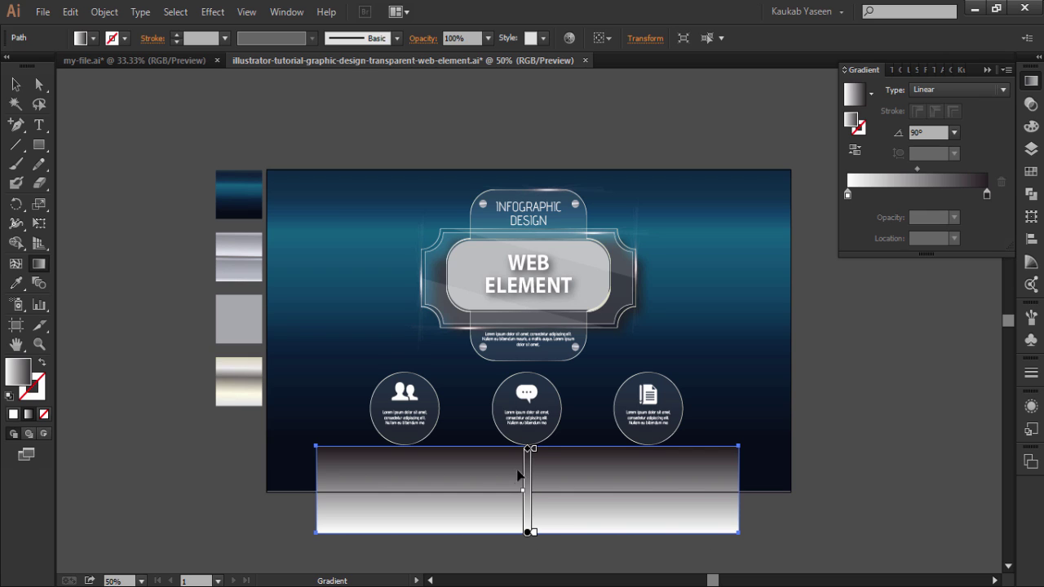
left_click_drag(529, 534, 528, 552)
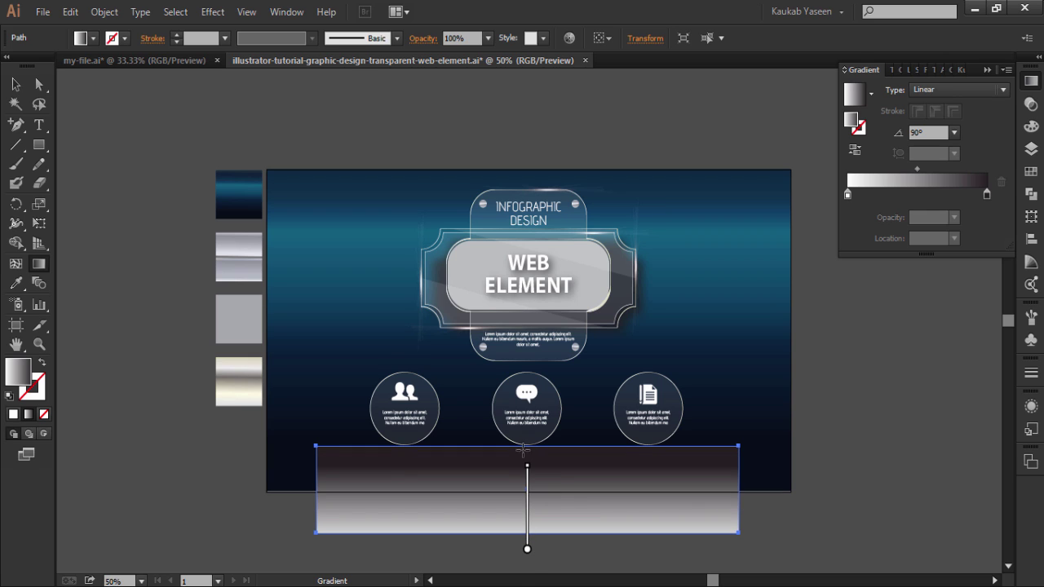
mouse_move(527, 506)
left_click_drag(530, 465, 530, 447)
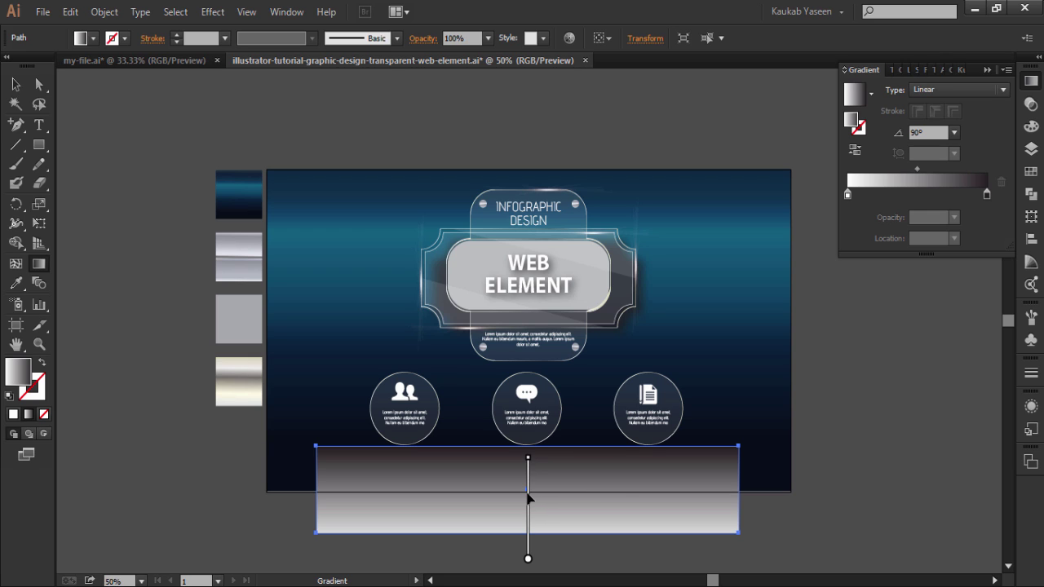
left_click_drag(529, 487, 527, 482)
left_click(15, 84)
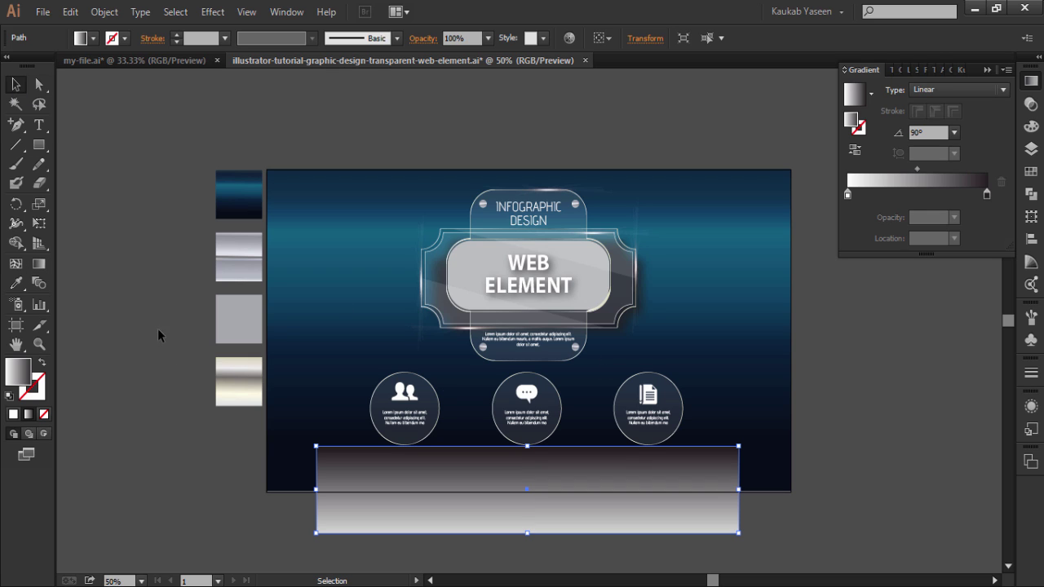
left_click_drag(284, 456, 768, 557)
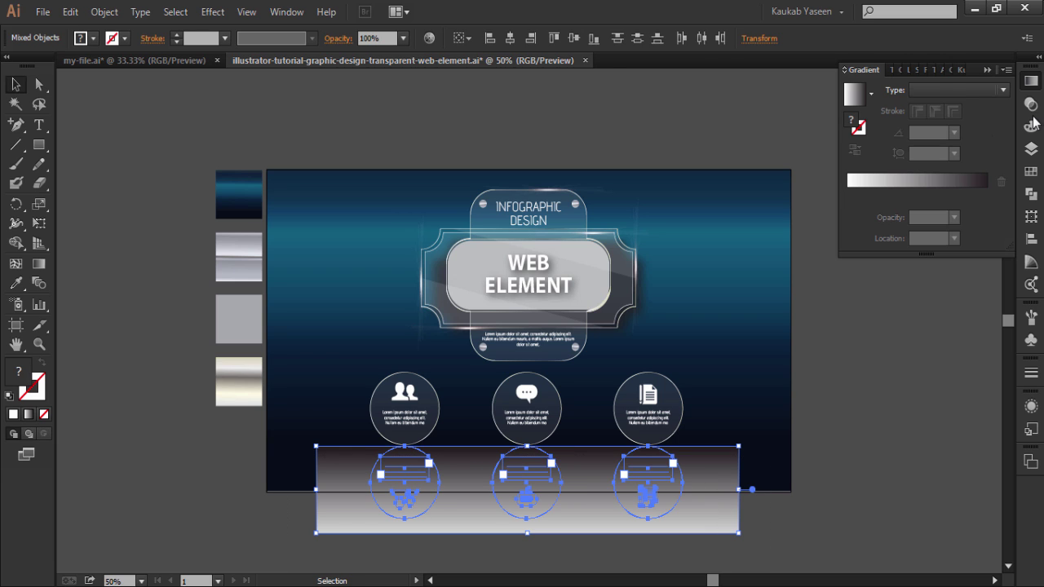
- Make an opacity mask from the gradient rectangle over the mirrored circle reflections
left_click(1029, 108)
left_click(1009, 71)
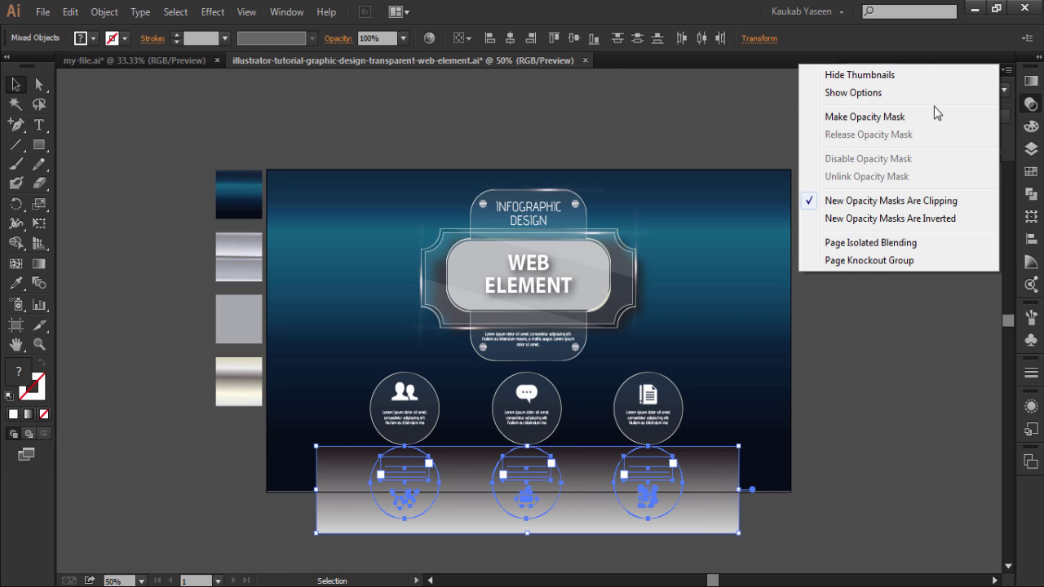
left_click(903, 118)
left_click(985, 71)
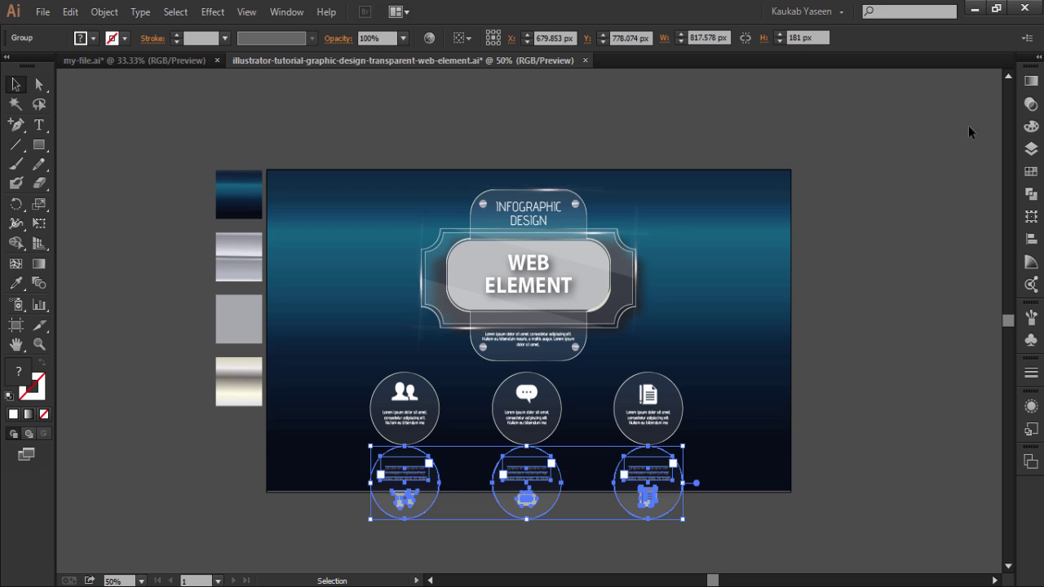
left_click(939, 233)
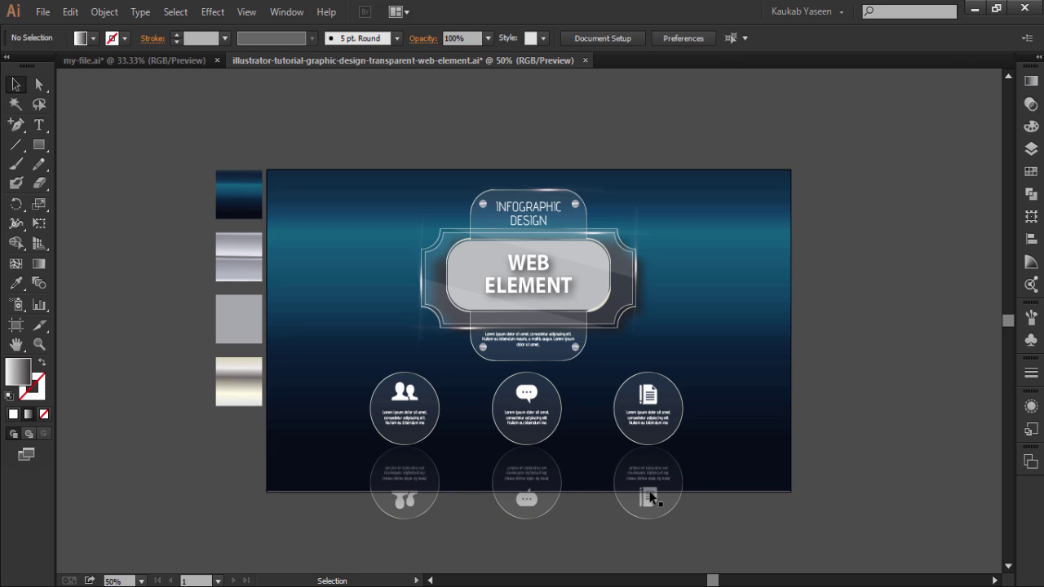
- Edit the reflections' opacity mask, shifting and shortening its gradient so they fade sooner
left_click(650, 496)
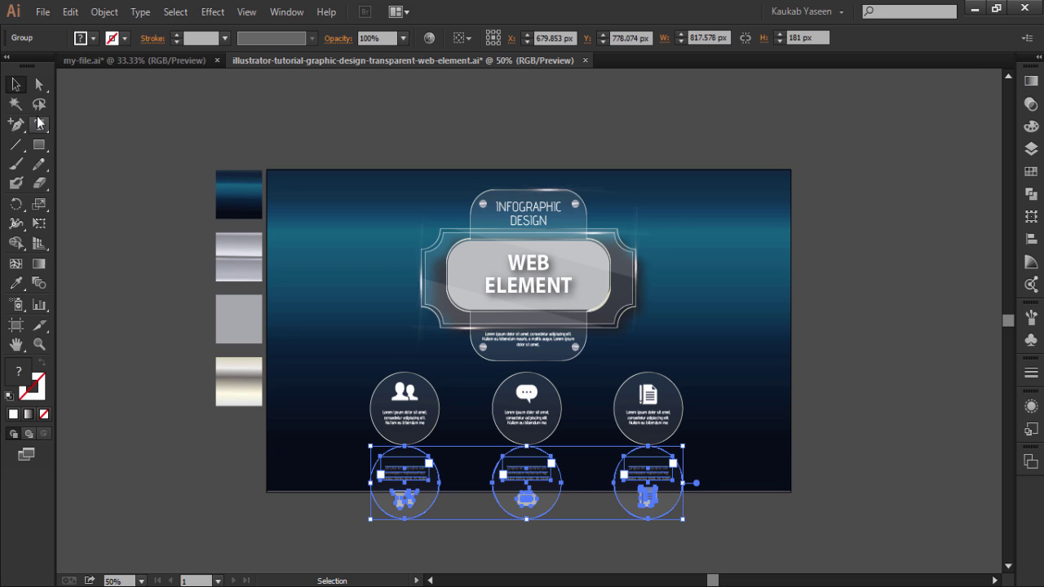
left_click(38, 264)
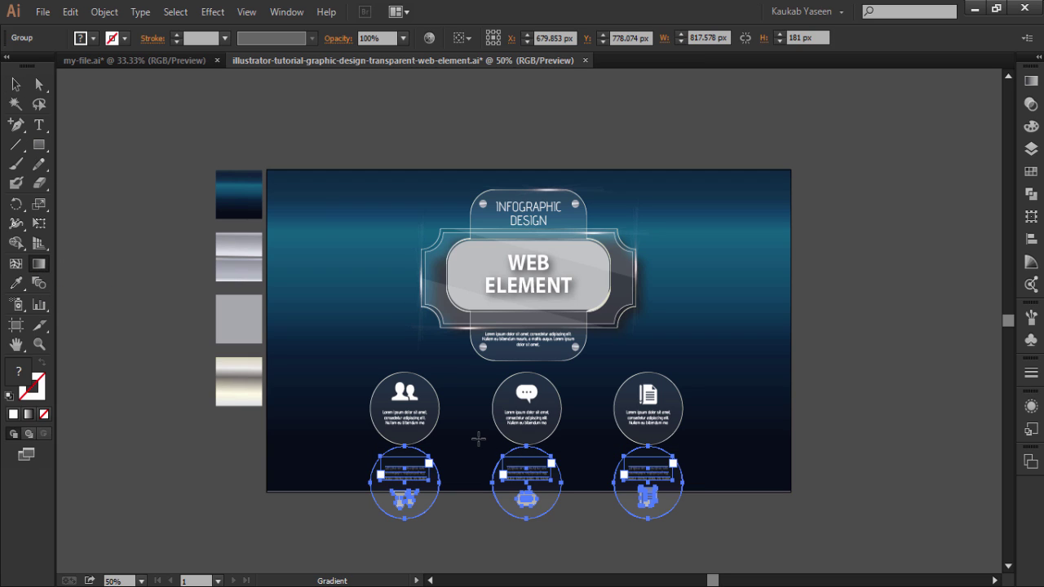
left_click(1030, 105)
left_click(922, 137)
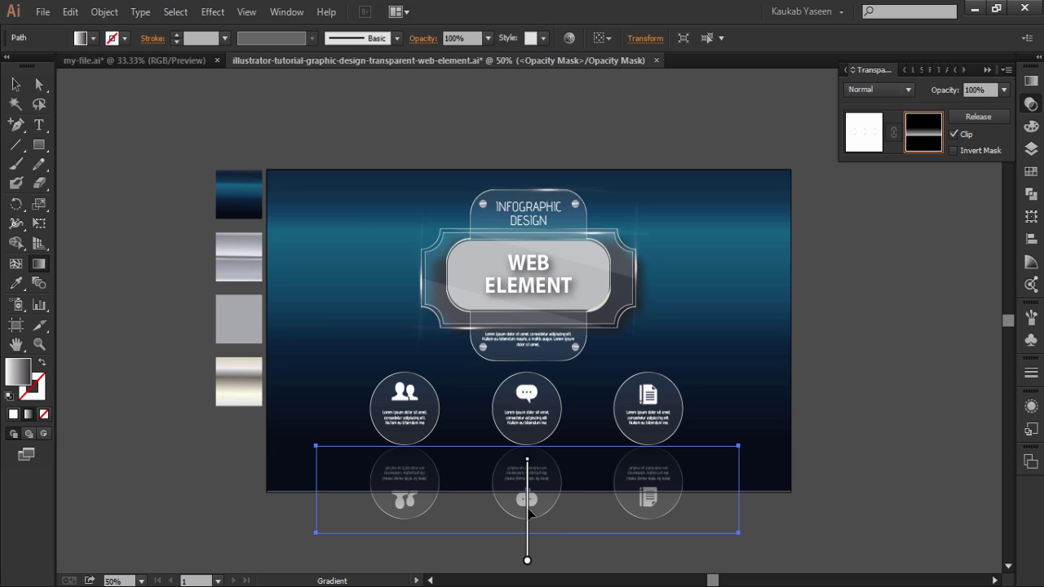
left_click_drag(528, 500, 532, 520)
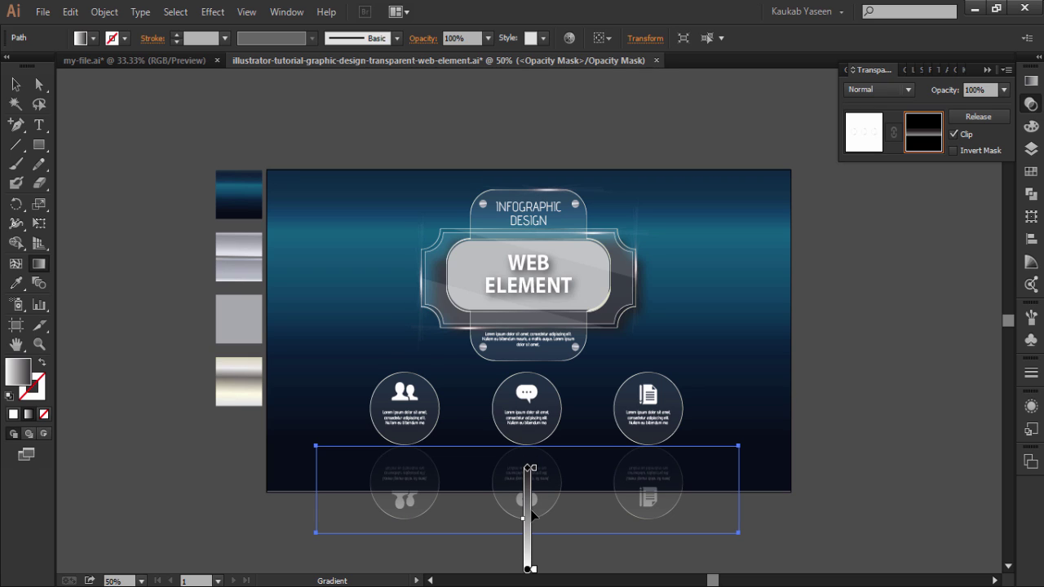
left_click_drag(531, 513, 530, 508)
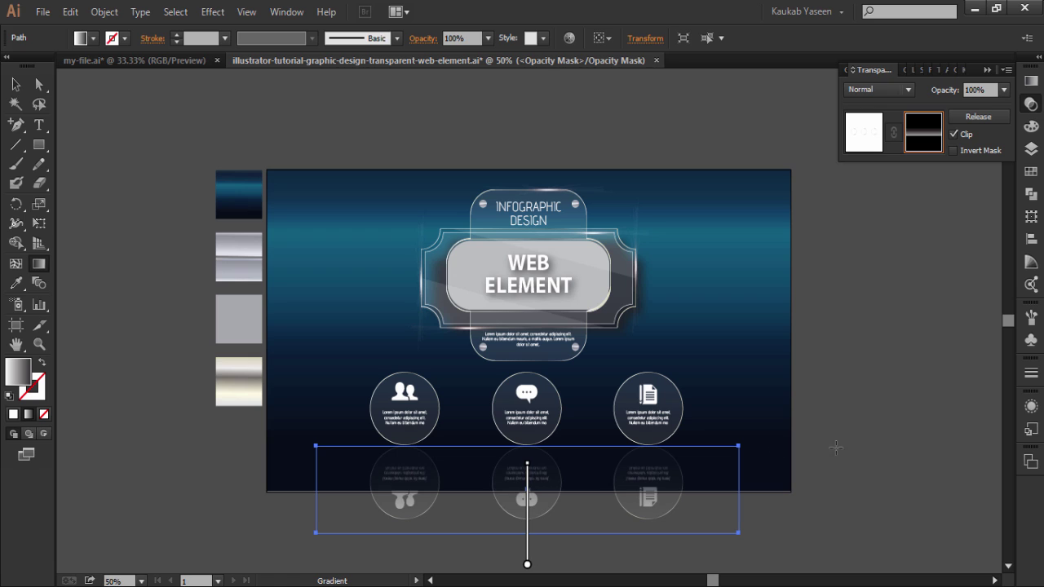
left_click(15, 84)
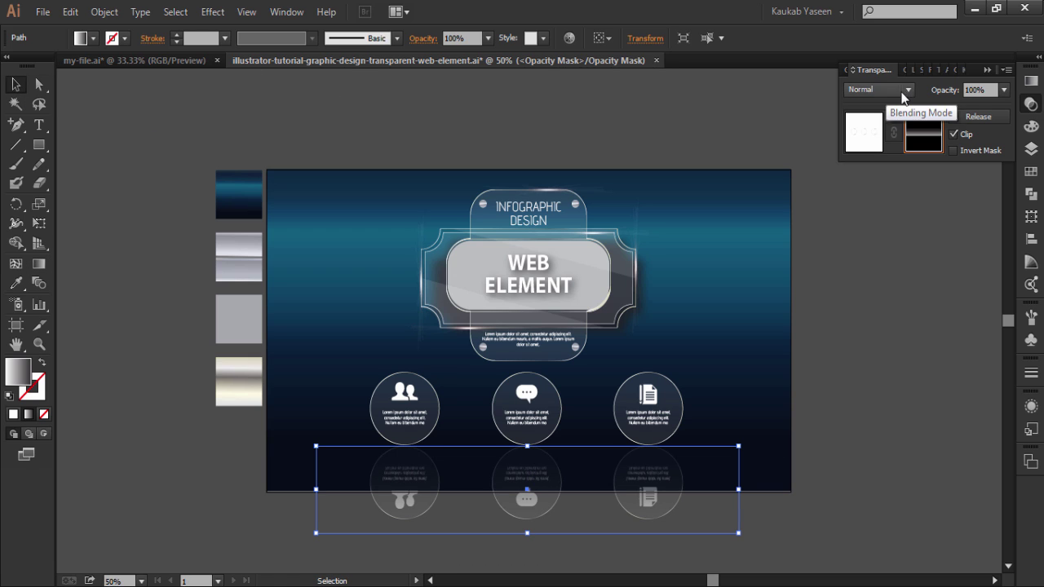
left_click(987, 70)
left_click(944, 332)
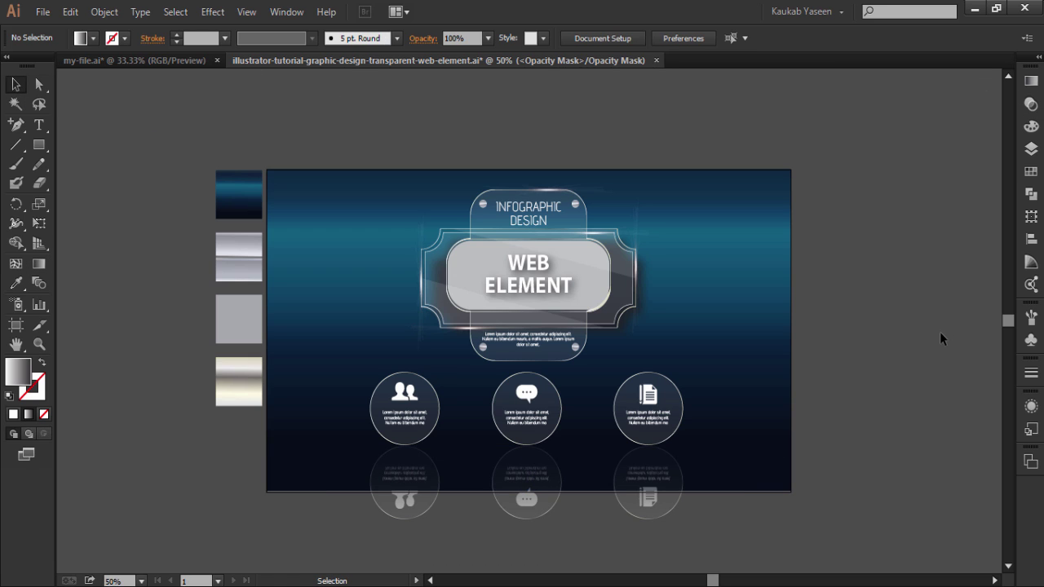
- Draw a lens flare at the banner's top-left with its rings stretching rightward across it
left_click(39, 144)
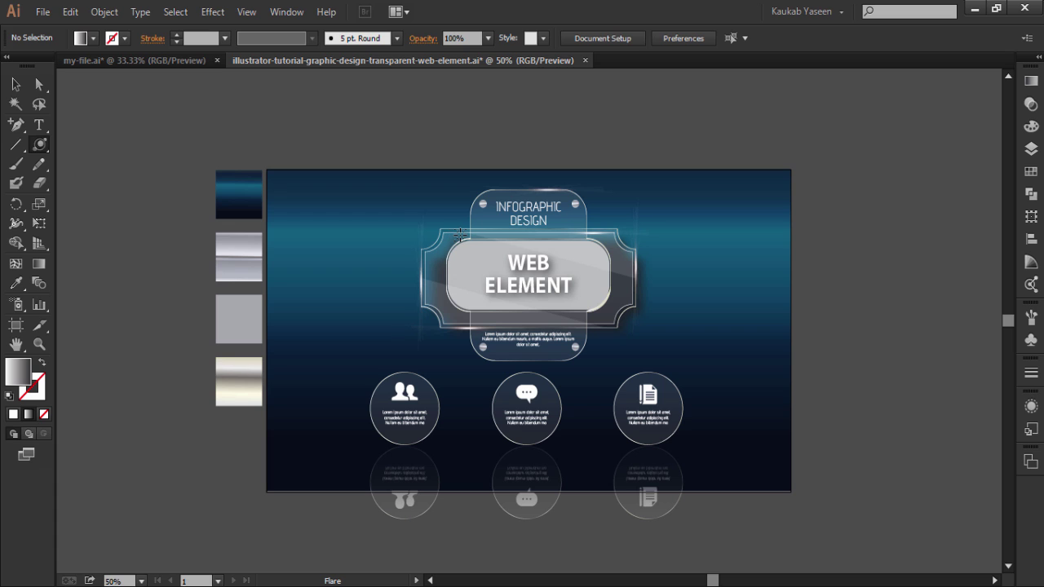
left_click_drag(460, 234, 460, 267)
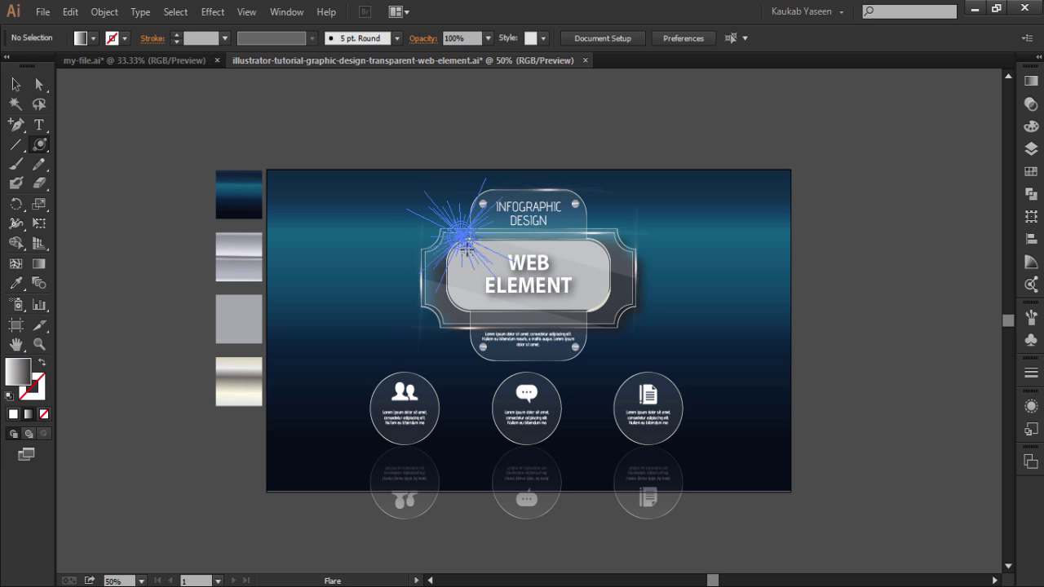
left_click(578, 254)
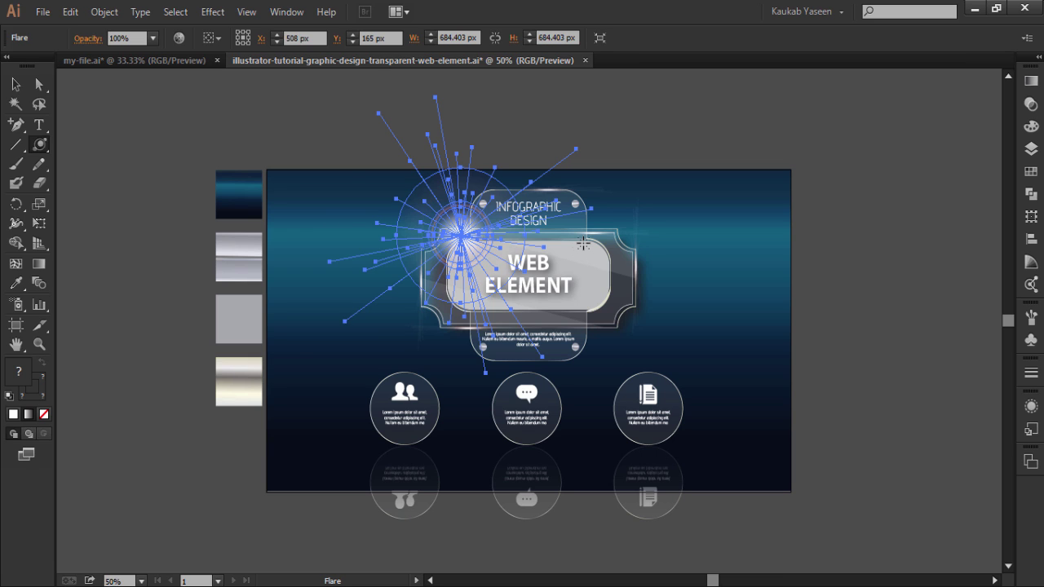
left_click_drag(584, 243, 601, 252)
left_click(16, 84)
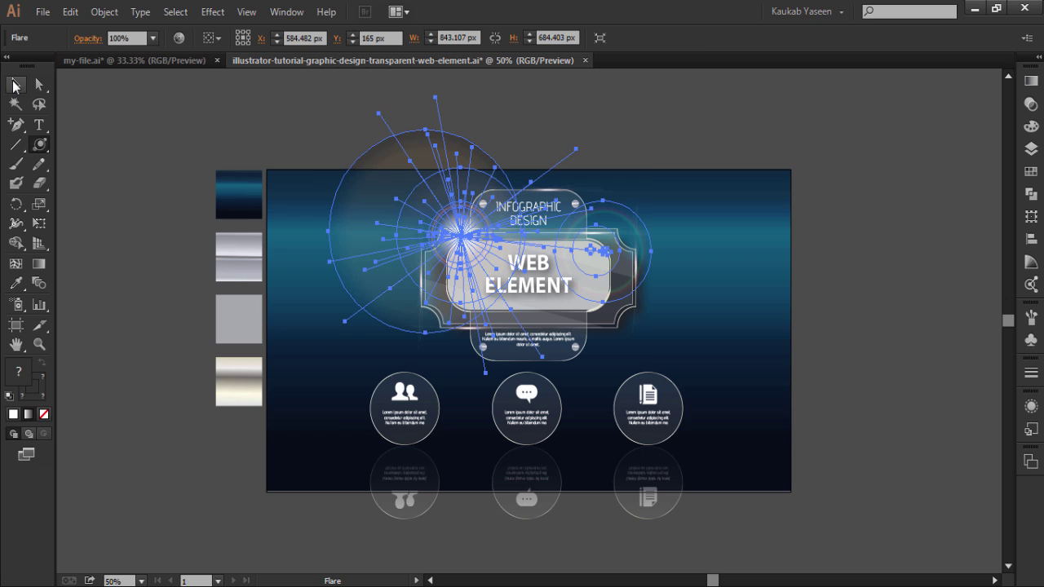
left_click(157, 113)
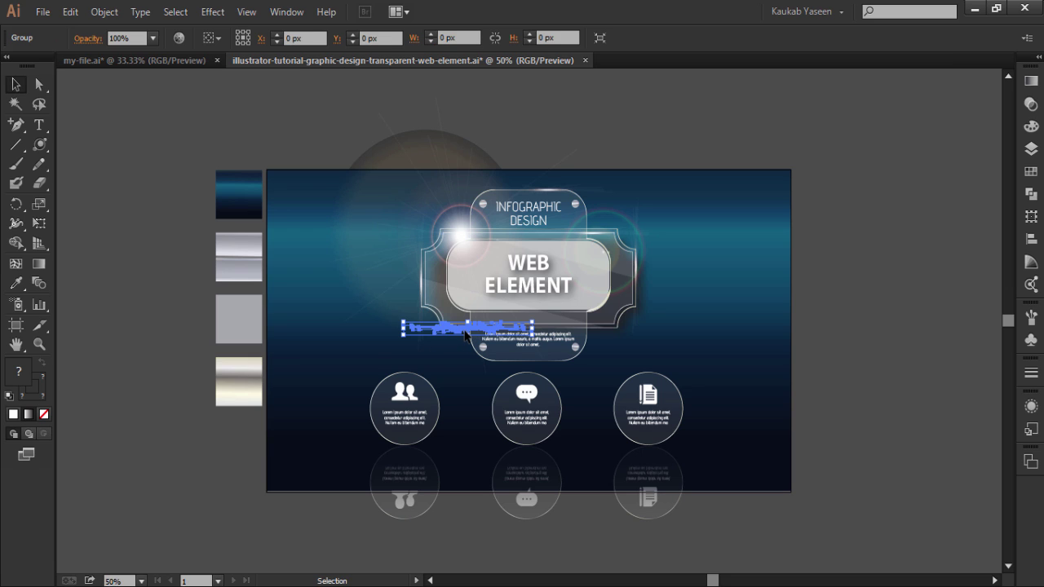
- Move the light streak under the first circle and Alt-drag a copy under the next circle
mouse_move(465, 334)
left_mouse_down()
mouse_move(416, 450)
mouse_move(404, 453)
left_mouse_up()
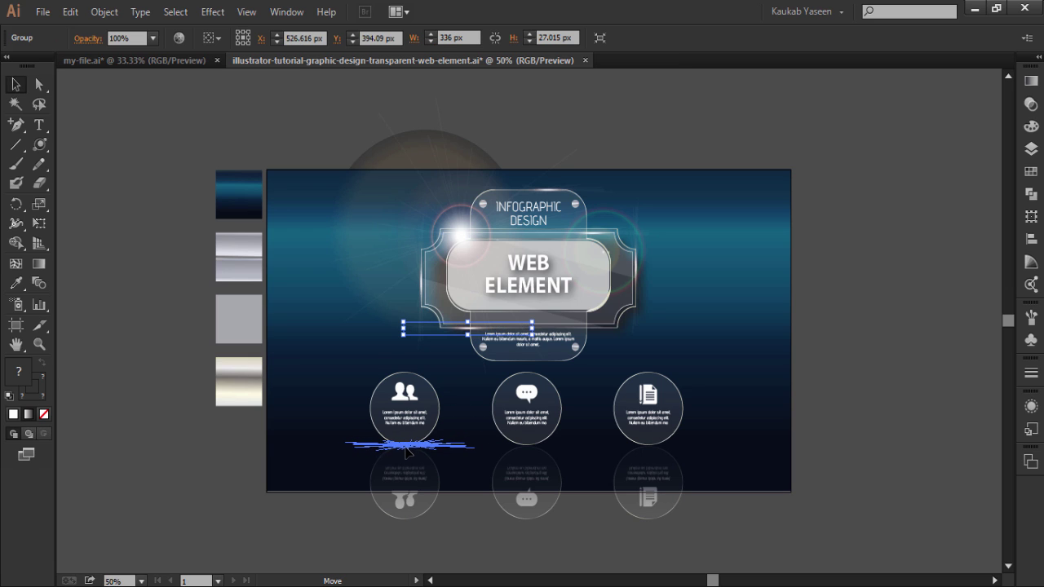
key("alt")
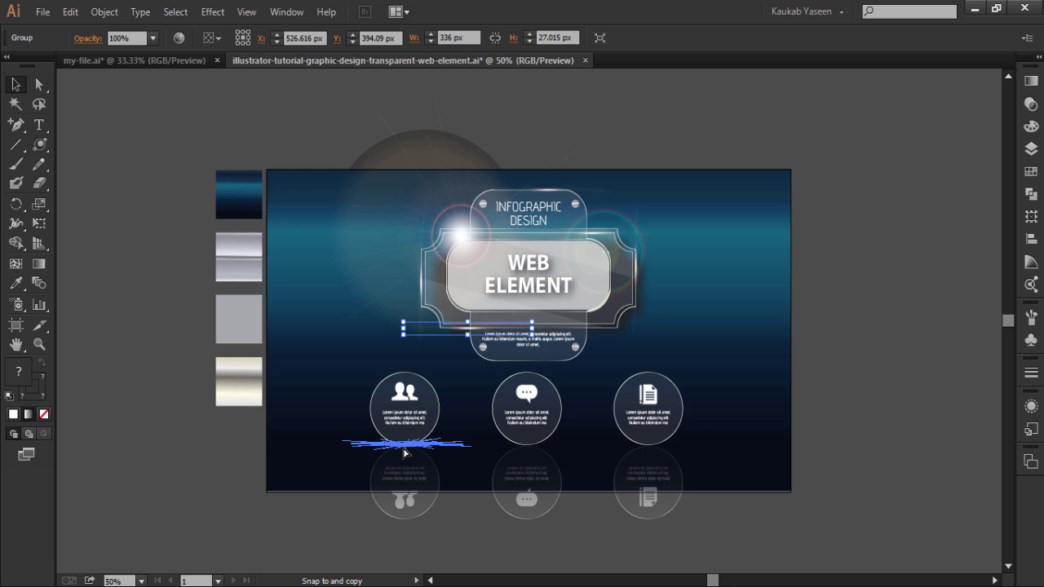
mouse_move(404, 454)
left_mouse_down()
mouse_move(518, 446)
mouse_move(661, 455)
left_mouse_up()
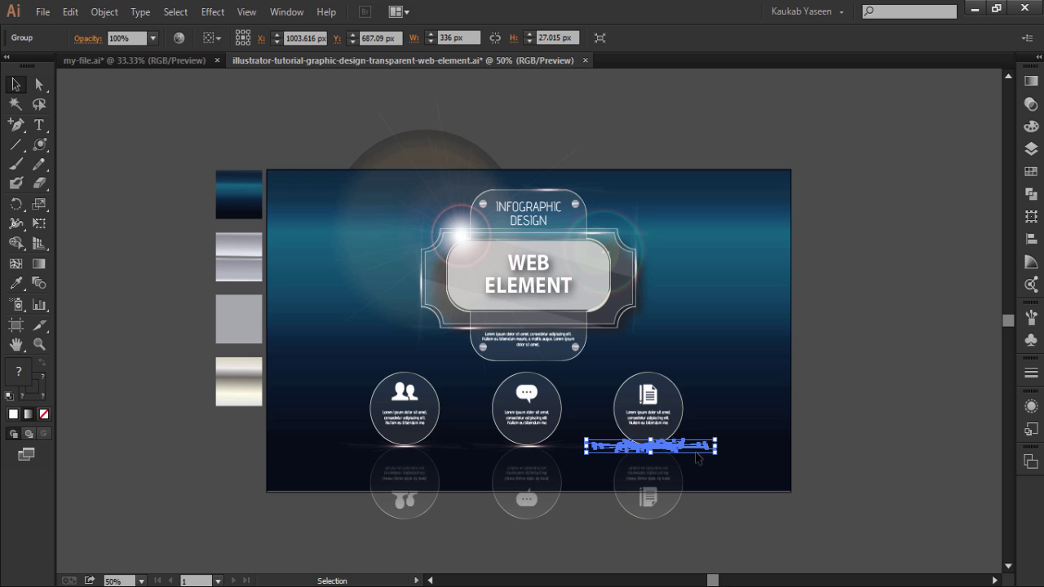
left_click(842, 428)
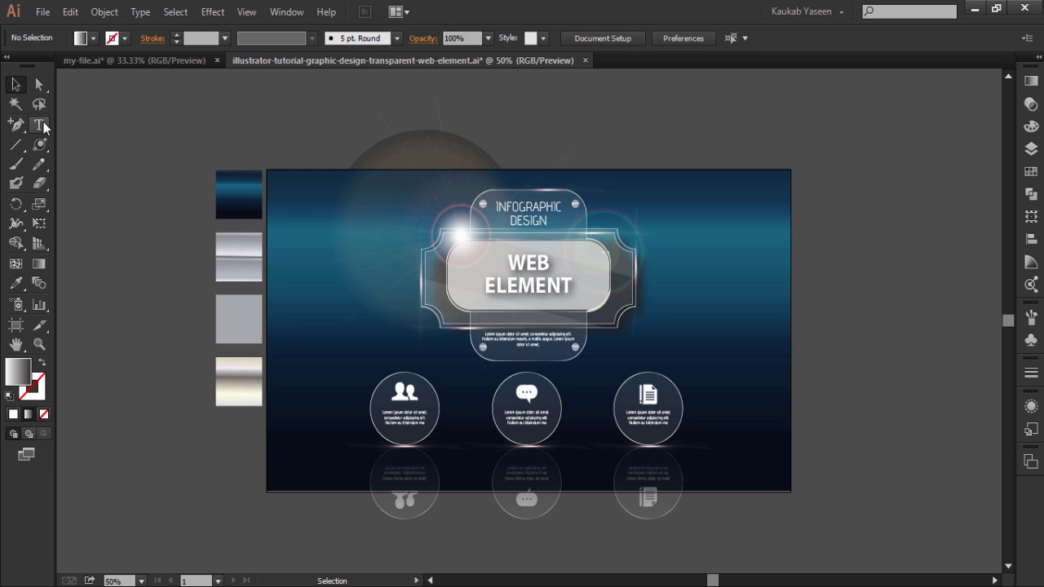
- Draw a white-filled rectangle covering the whole artboard
left_click_drag(38, 145, 75, 152)
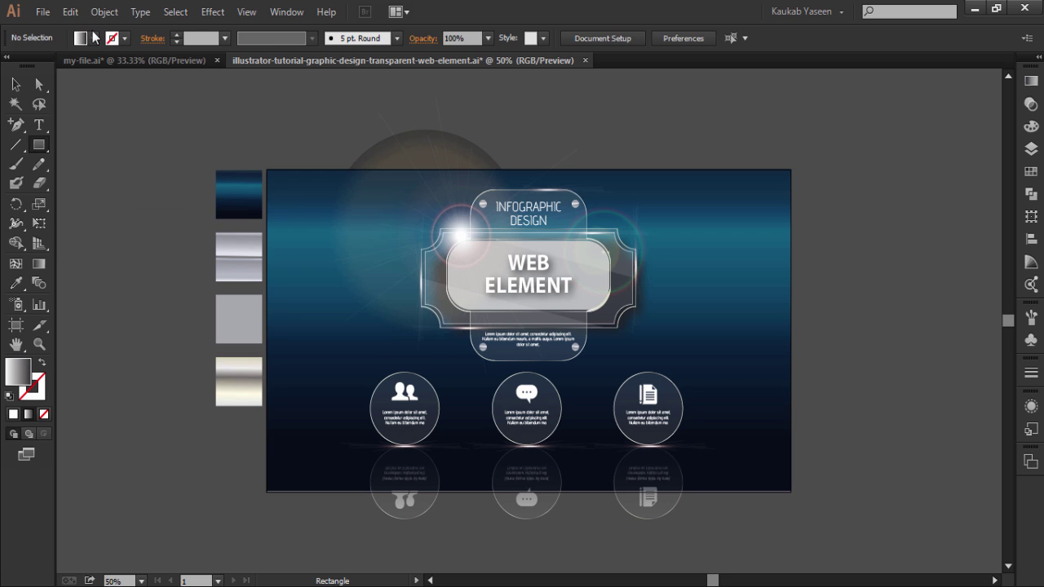
left_click(93, 38)
left_click(31, 65)
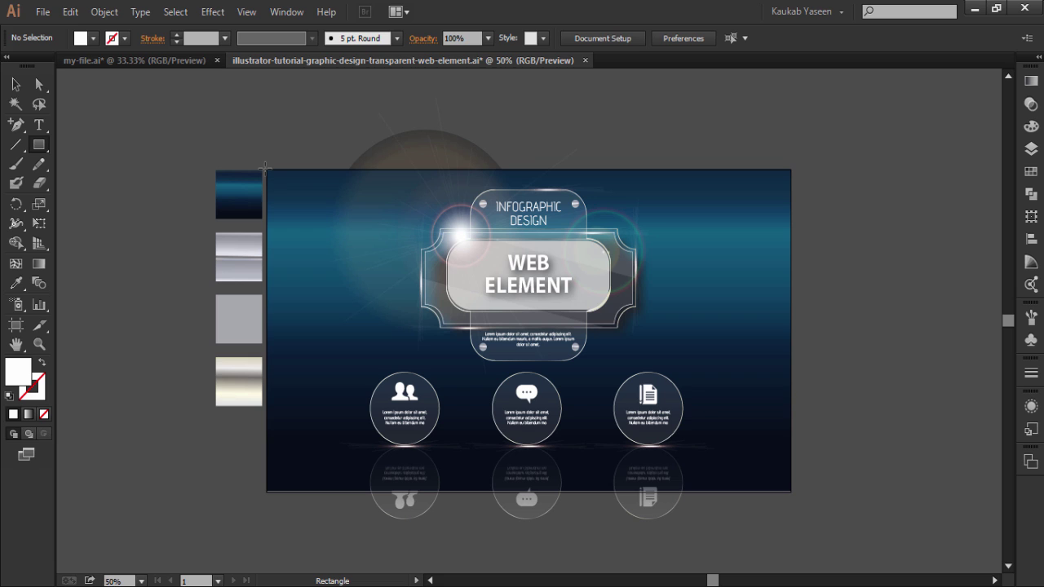
mouse_move(267, 170)
left_mouse_down()
mouse_move(792, 465)
mouse_move(792, 492)
left_mouse_up()
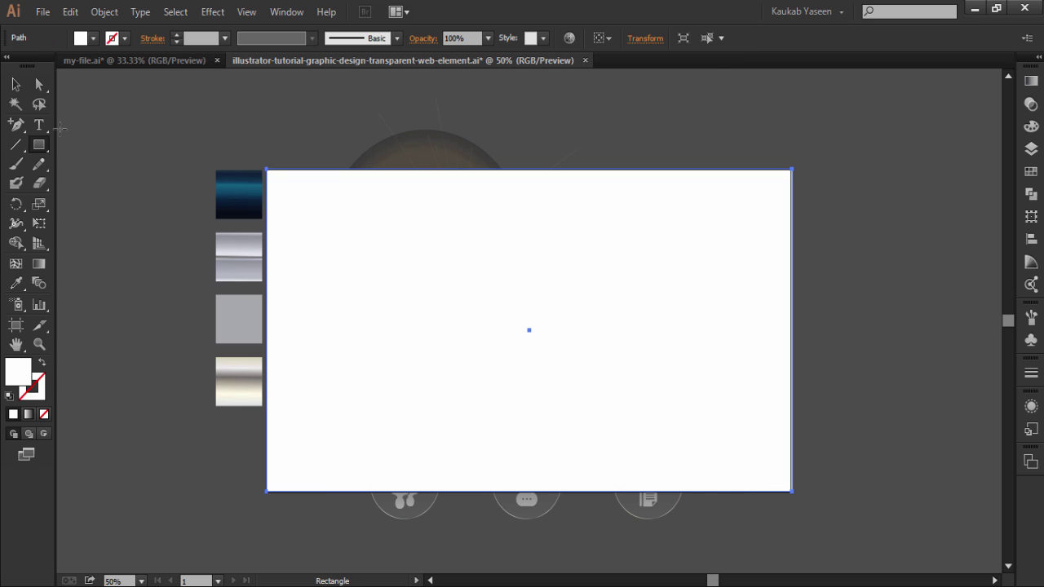
- Select all artwork, make a clipping mask with the artboard rectangle, and fit the view
left_click(15, 84)
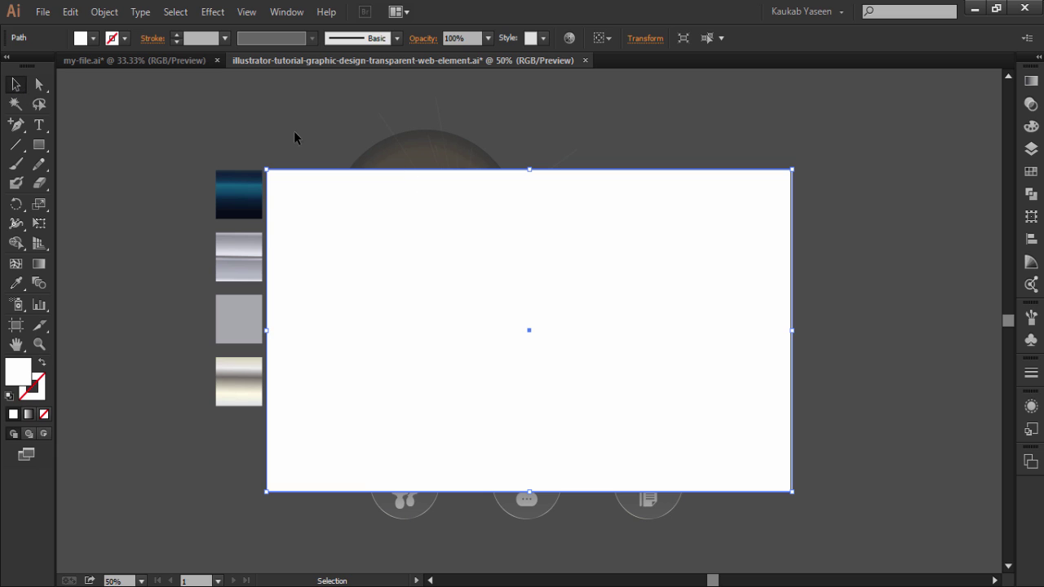
left_click_drag(297, 120, 721, 538)
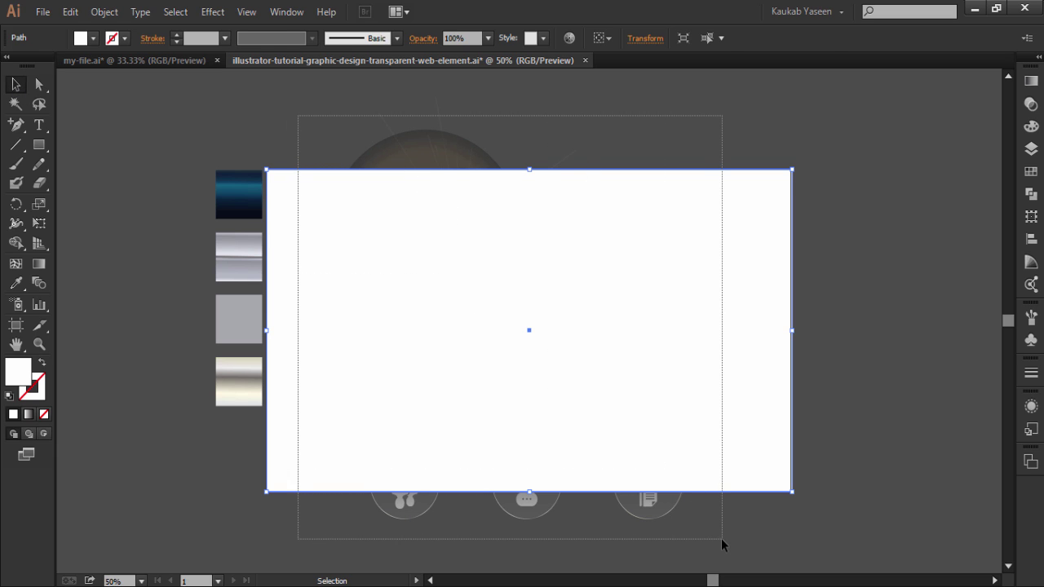
right_click(561, 333)
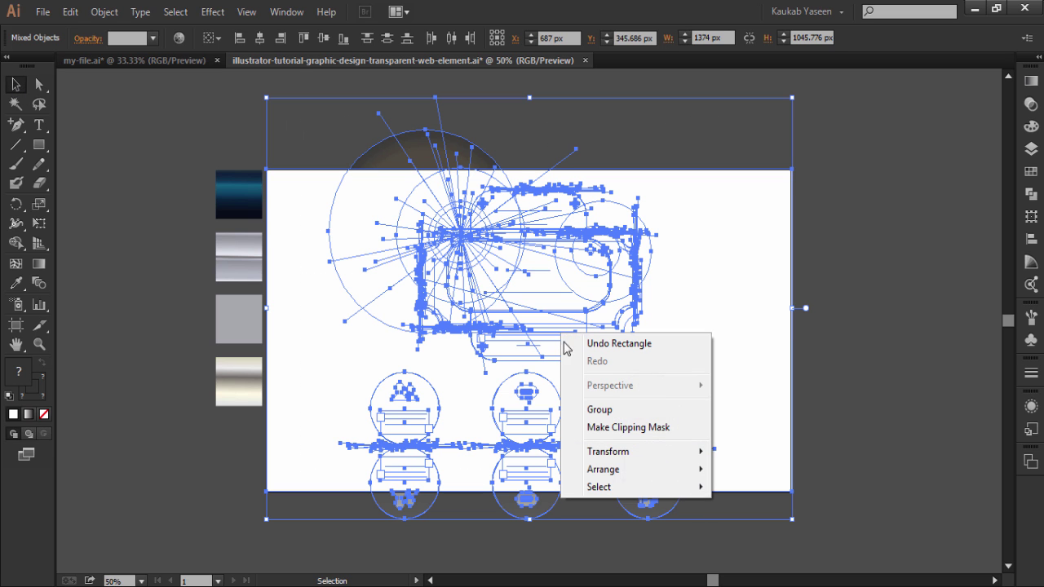
left_click(633, 427)
left_click(873, 305)
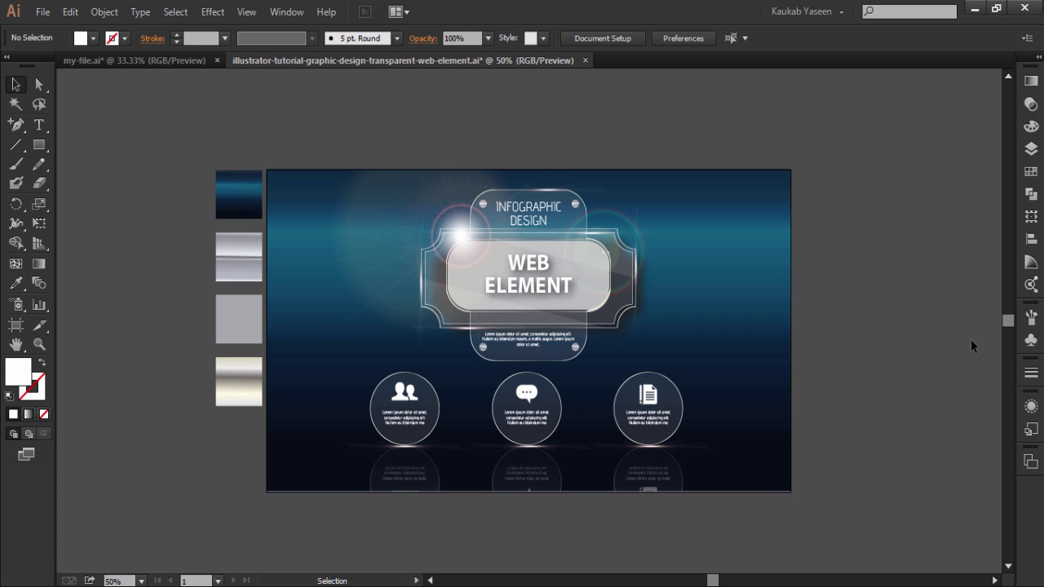
key("ctrl+0")
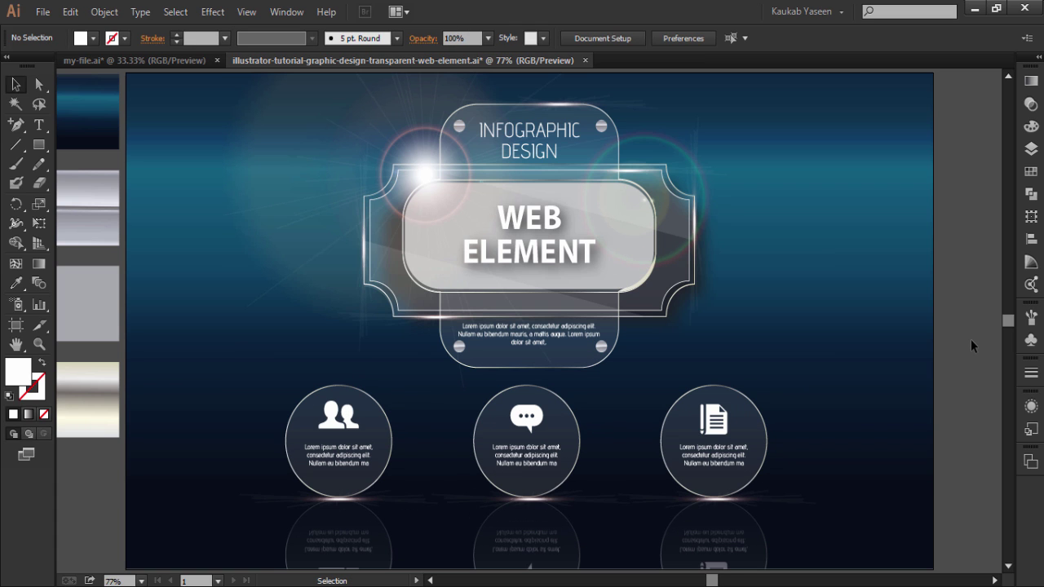